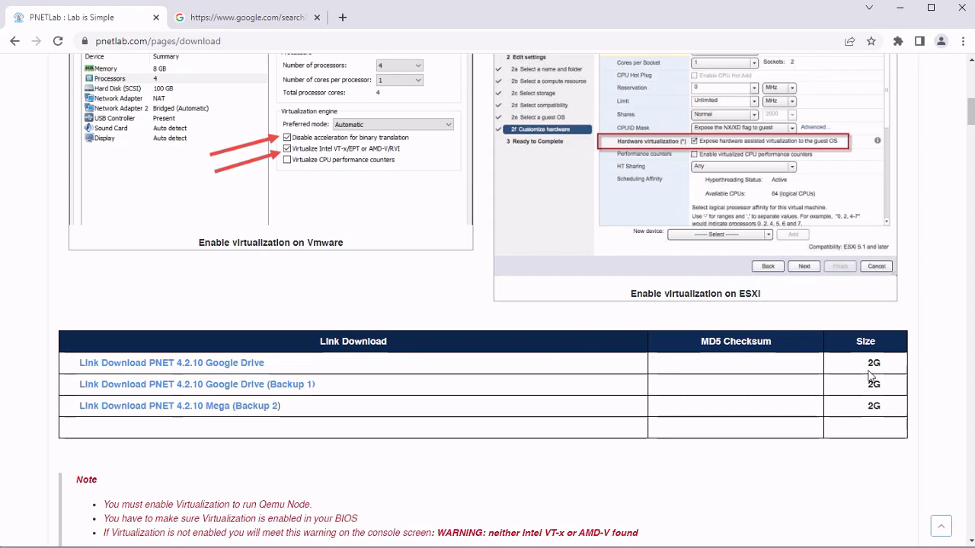
Mark the 2G download size, then switch to the 'pnetlab client pack' Google results tab
{"action": "double_click", "coordinate": [872, 365]}
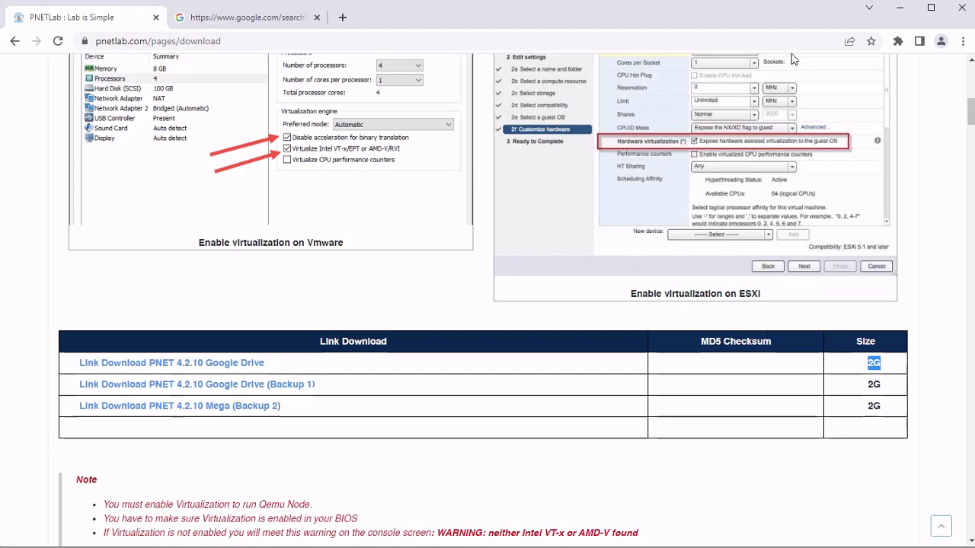
{"action": "left_click", "coordinate": [246, 16]}
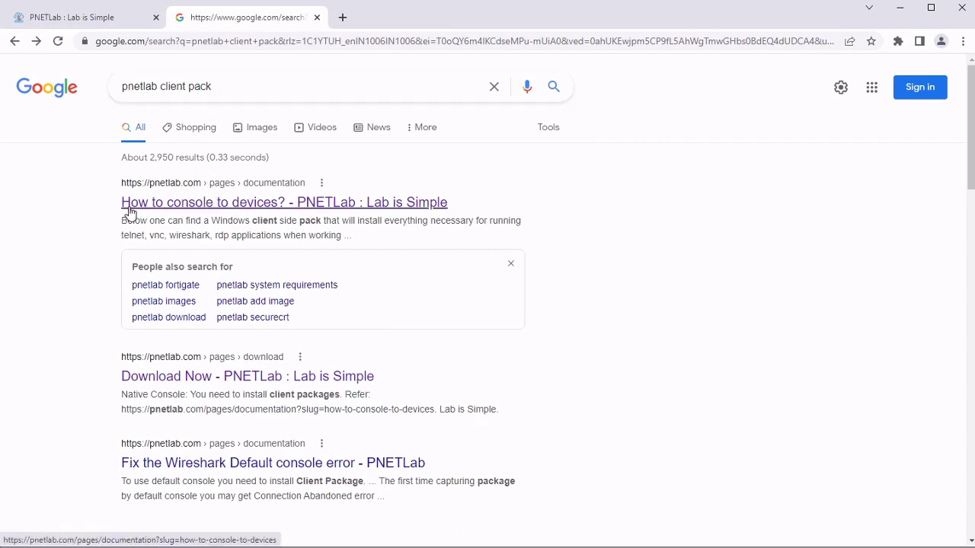
Read the 2.1 Window download links in 'How to console to devices?', then close that tab
{"action": "left_click", "coordinate": [237, 212]}
{"action": "scroll", "coordinate": [433, 361], "scroll_direction": "down", "scroll_amount": 3}
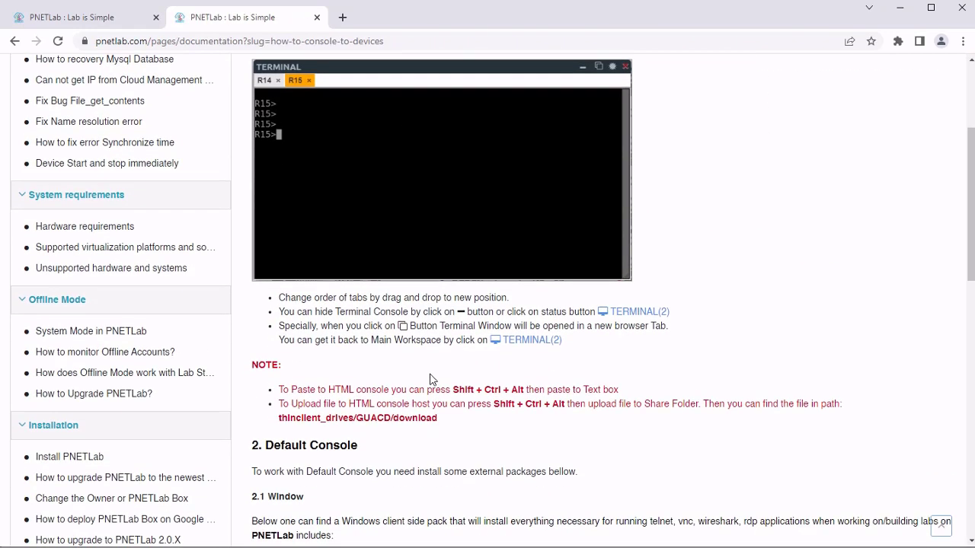
{"action": "scroll", "coordinate": [430, 379], "scroll_direction": "down", "scroll_amount": 2}
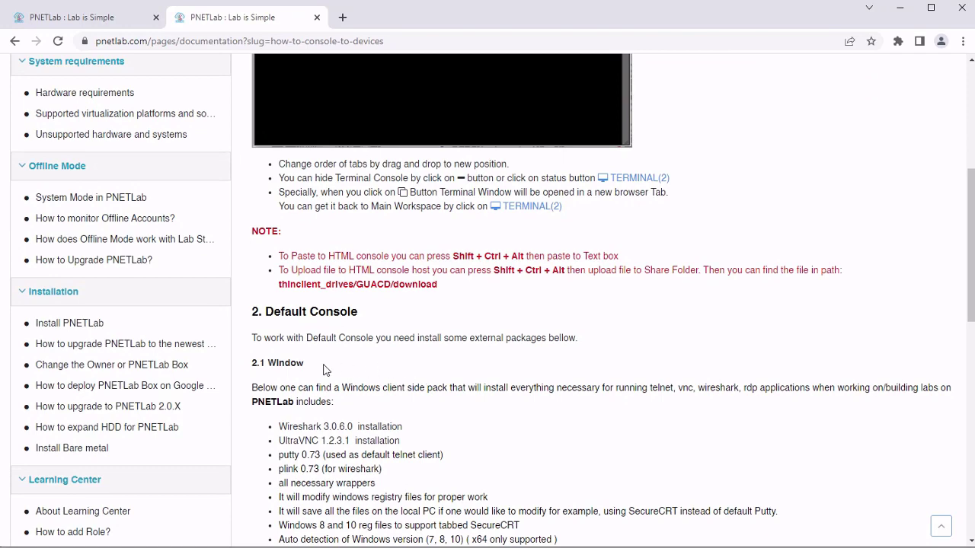
{"action": "left_click_drag", "start_coordinate": [268, 364], "coordinate": [306, 366]}
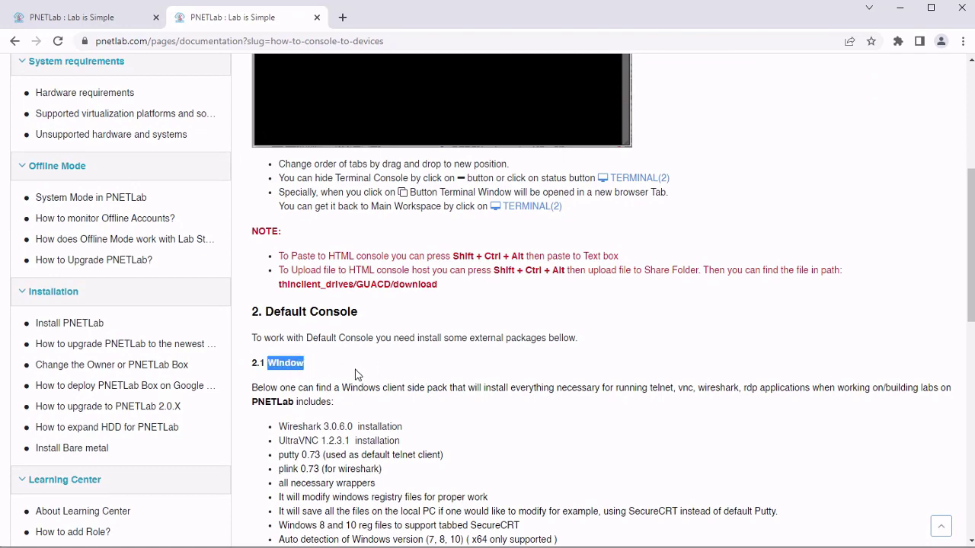
{"action": "scroll", "coordinate": [348, 375], "scroll_direction": "down", "scroll_amount": 3}
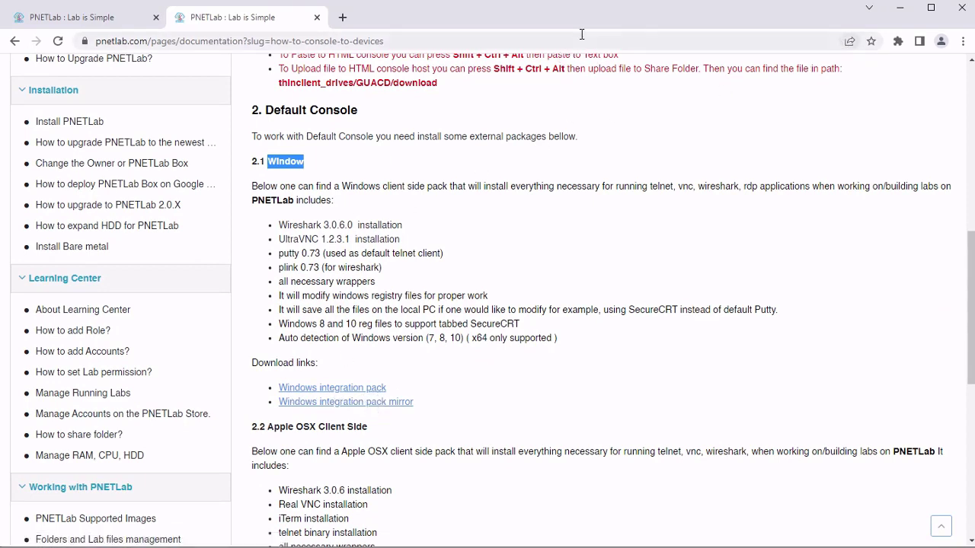
{"action": "left_click", "coordinate": [316, 17]}
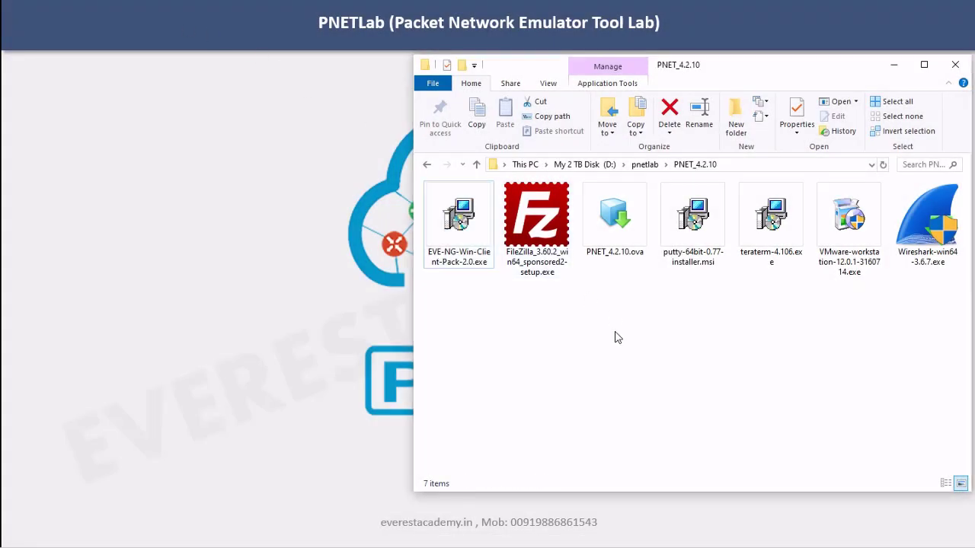
Select PNET_4.2.10.ova, then run EVE-NG-Win-Client-Pack-2.0.exe from the PNET_4.2.10 folder
{"action": "left_click", "coordinate": [606, 244]}
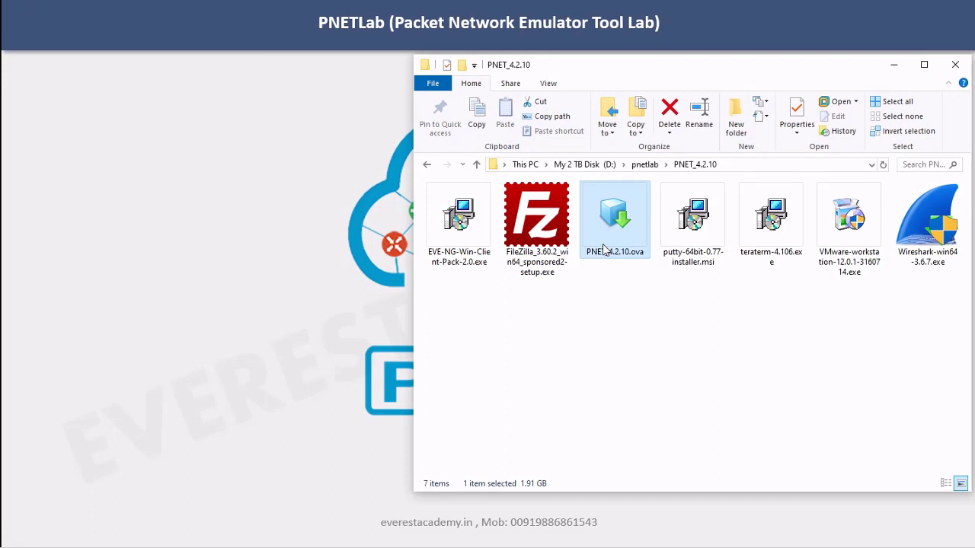
{"action": "left_click", "coordinate": [453, 238]}
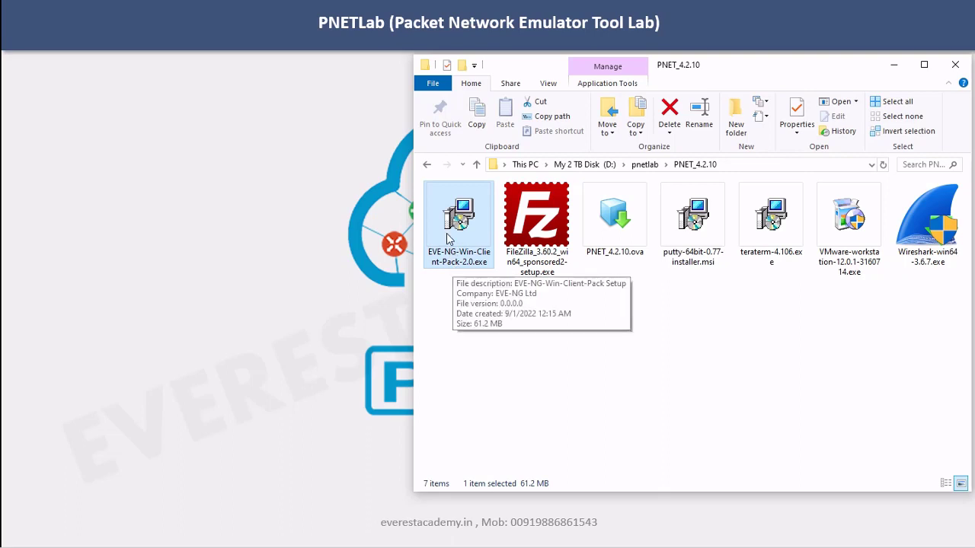
{"action": "double_click", "coordinate": [449, 239]}
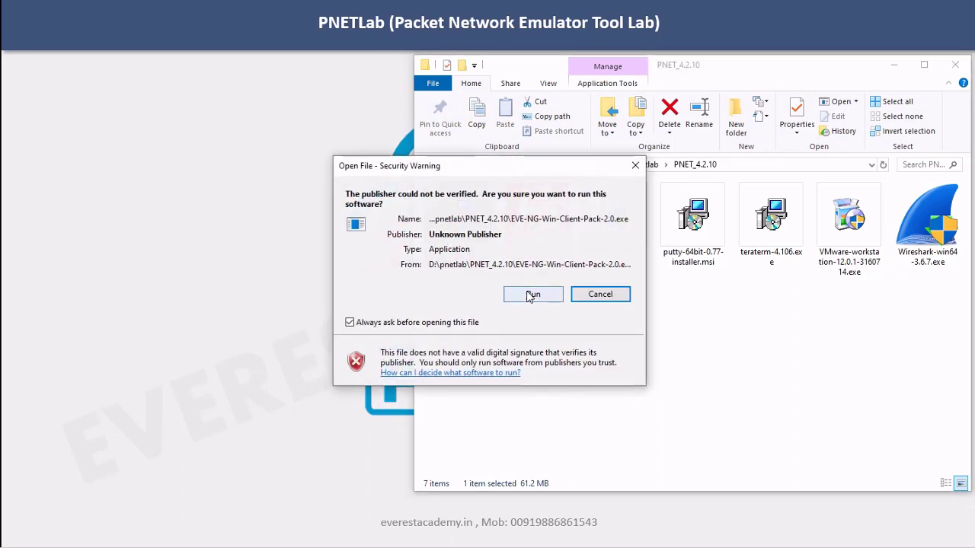
Allow the unverified client pack installer to run, then cancel and exit its setup wizard
{"action": "left_click", "coordinate": [529, 292]}
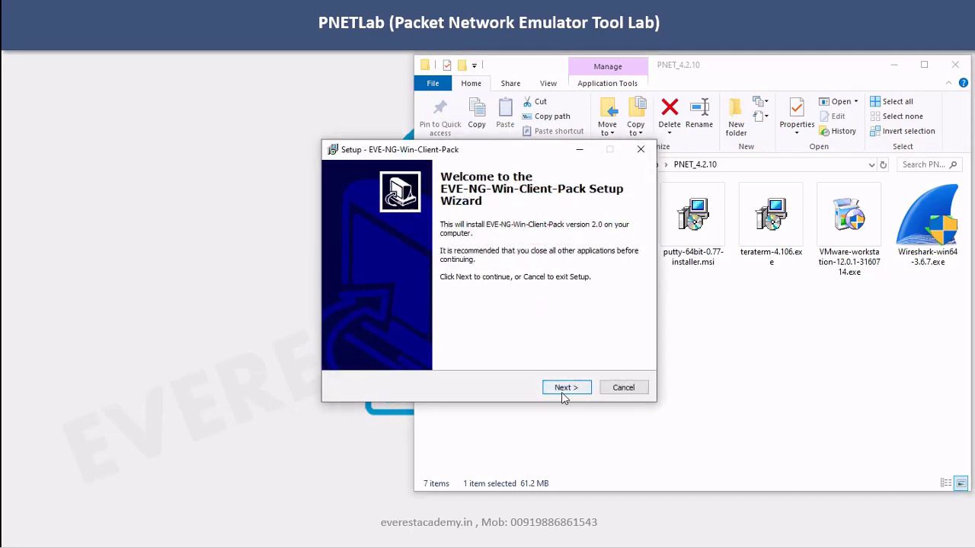
{"action": "left_click", "coordinate": [625, 390]}
{"action": "left_click", "coordinate": [537, 350]}
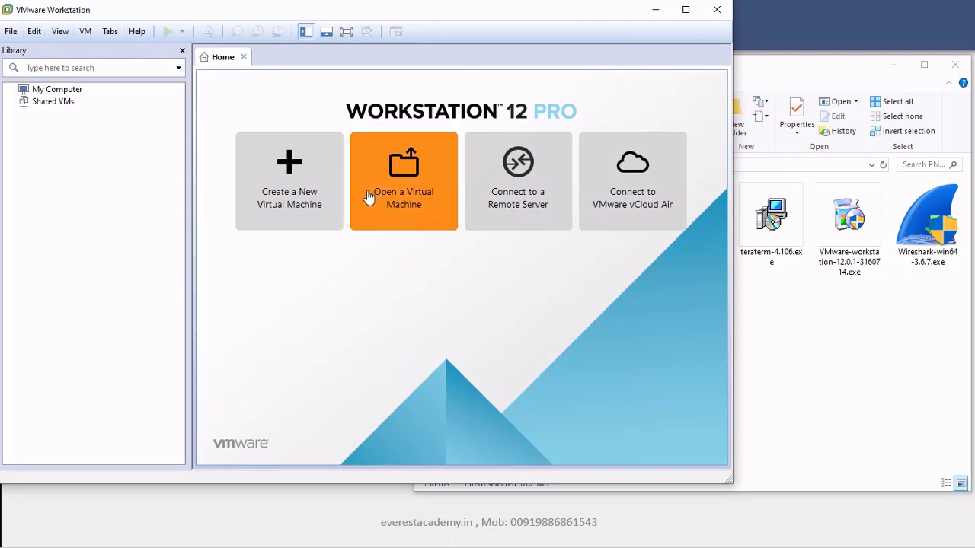
Close the Wireshark, PuTTY, Tera Term, FileZilla and VMware Workstation windows
{"action": "left_click", "coordinate": [370, 217]}
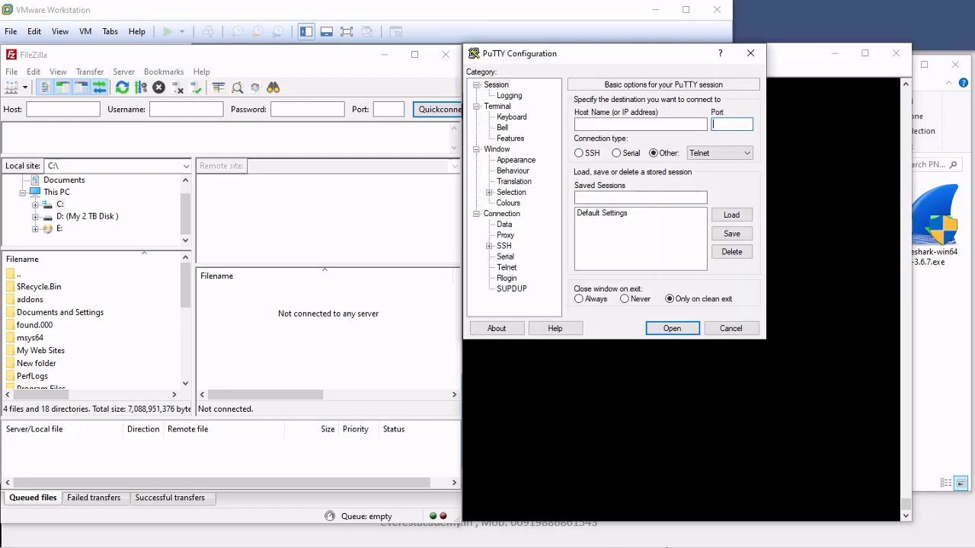
{"action": "left_click", "coordinate": [669, 543]}
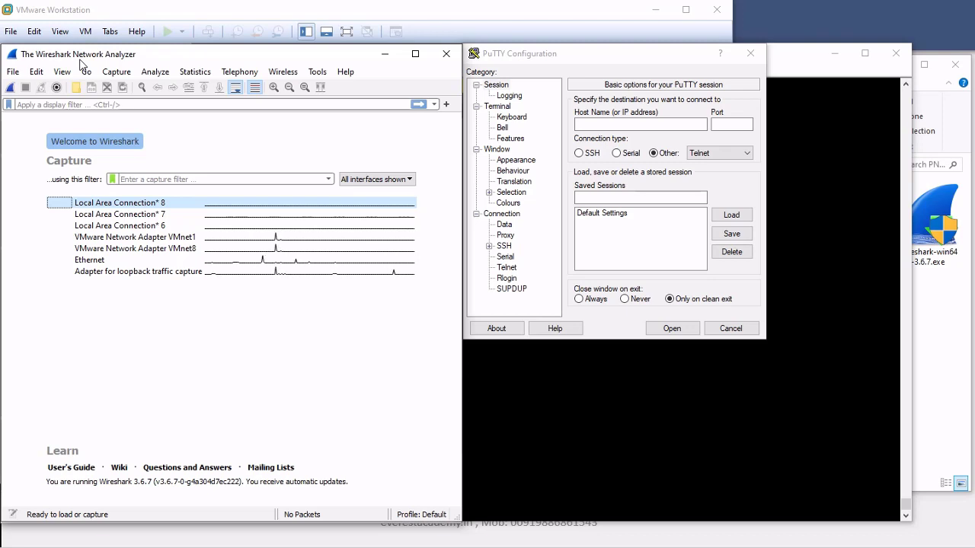
{"action": "left_click", "coordinate": [446, 57]}
{"action": "left_click", "coordinate": [752, 58]}
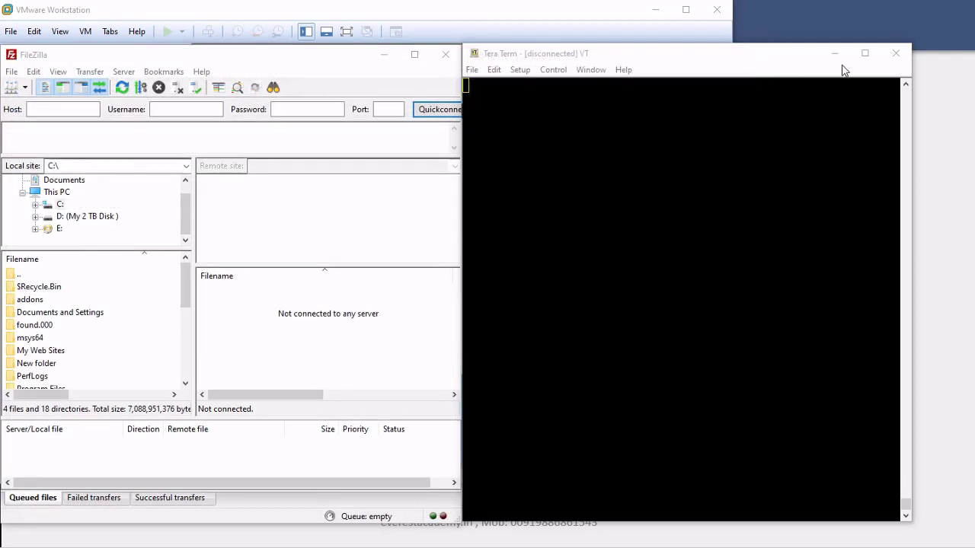
{"action": "left_click", "coordinate": [893, 57]}
{"action": "left_click", "coordinate": [445, 54]}
{"action": "left_click", "coordinate": [717, 9]}
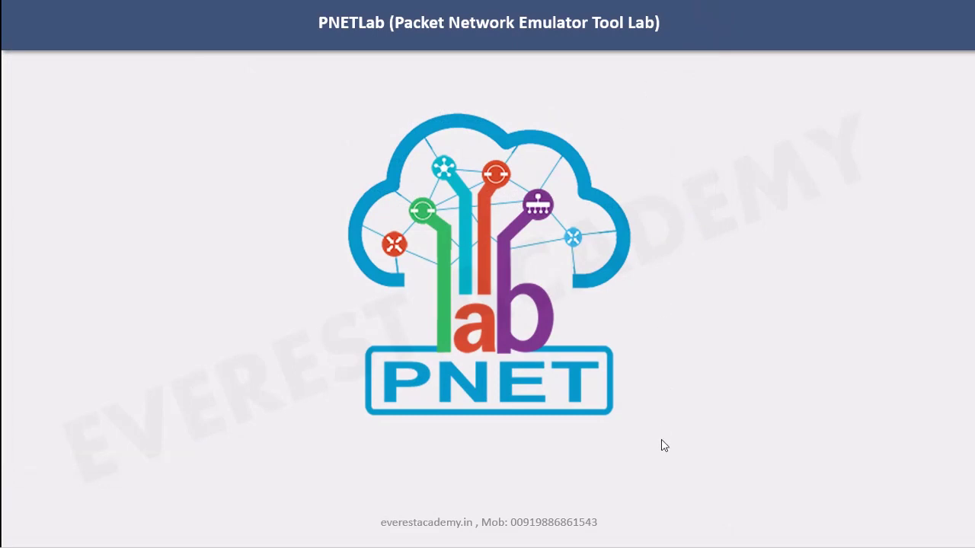
Bring back the PNET_4.2.10 folder and bring up the context menu for PNET_4.2.10.ova
{"action": "left_click", "coordinate": [644, 547]}
{"action": "left_click", "coordinate": [617, 258]}
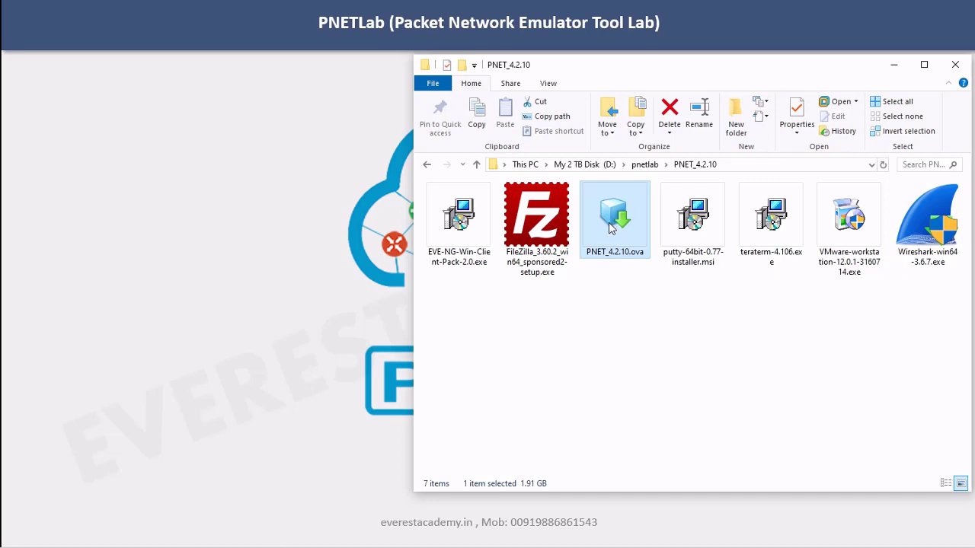
{"action": "right_click", "coordinate": [611, 224]}
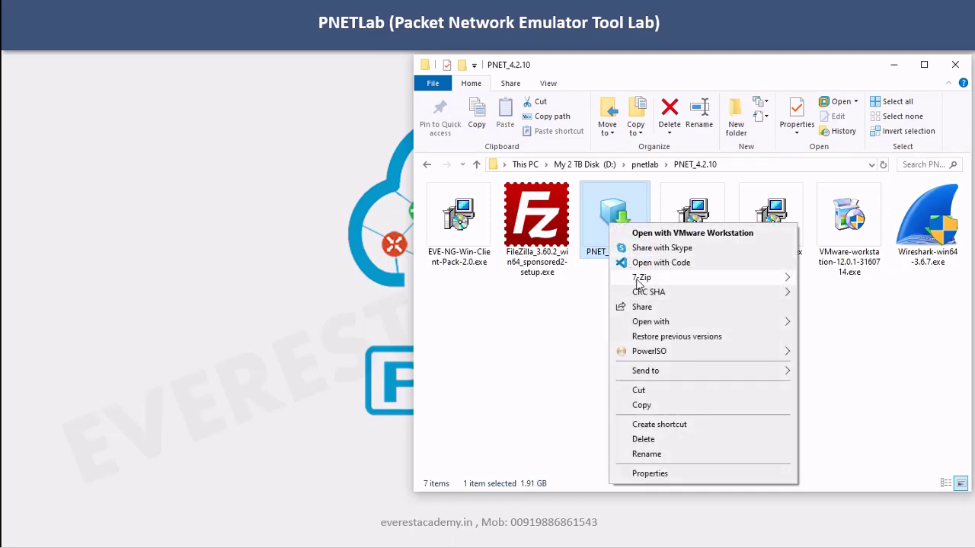
{"action": "mouse_move", "coordinate": [640, 279]}
{"action": "left_click", "coordinate": [538, 282]}
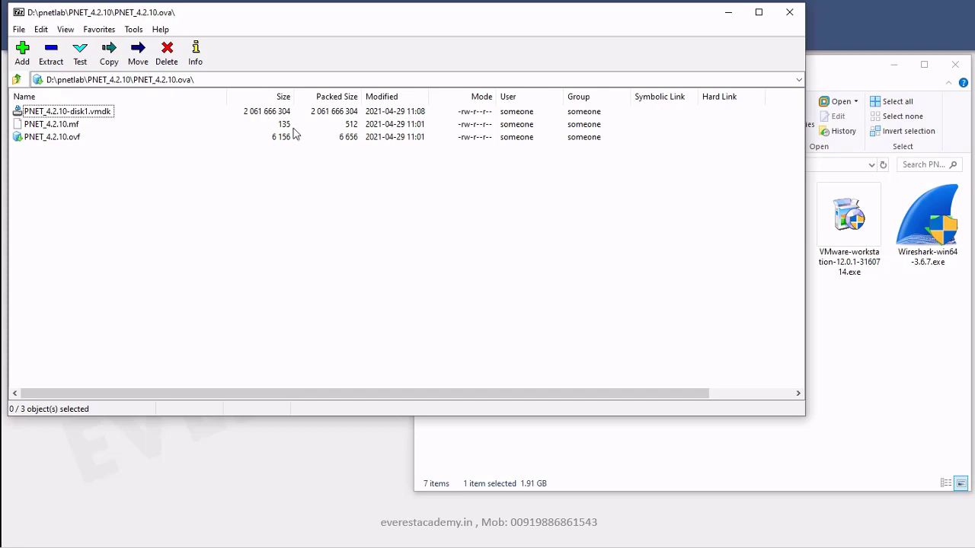
{"action": "left_click", "coordinate": [69, 125]}
{"action": "left_click", "coordinate": [70, 138]}
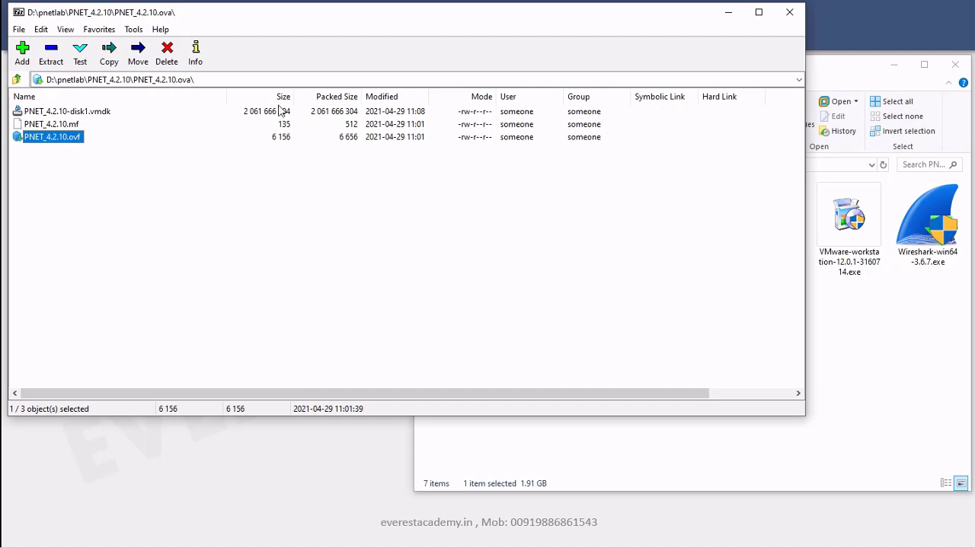
{"action": "left_click", "coordinate": [789, 13]}
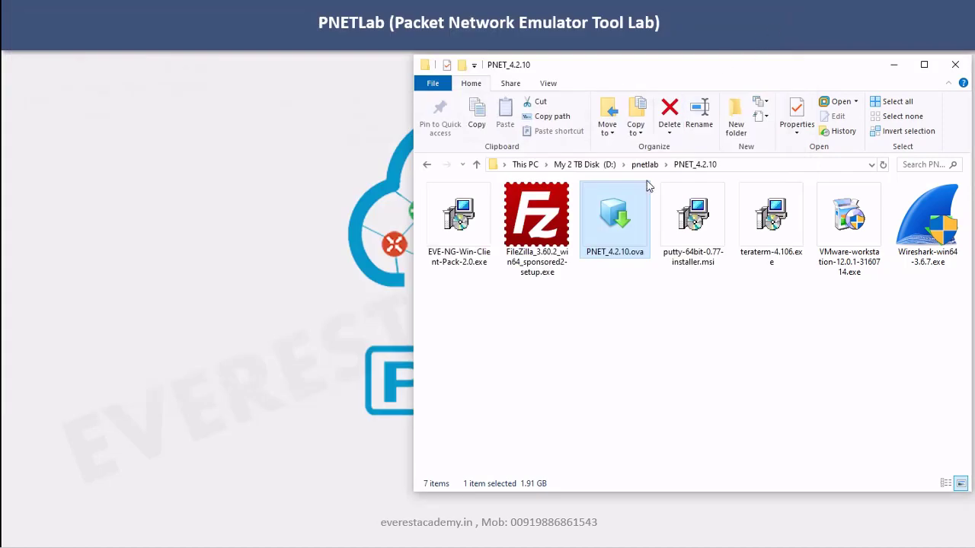
Open PNET_4.2.10.ova in VMware and check the Documents\Virtual Machines storage path
{"action": "double_click", "coordinate": [613, 217]}
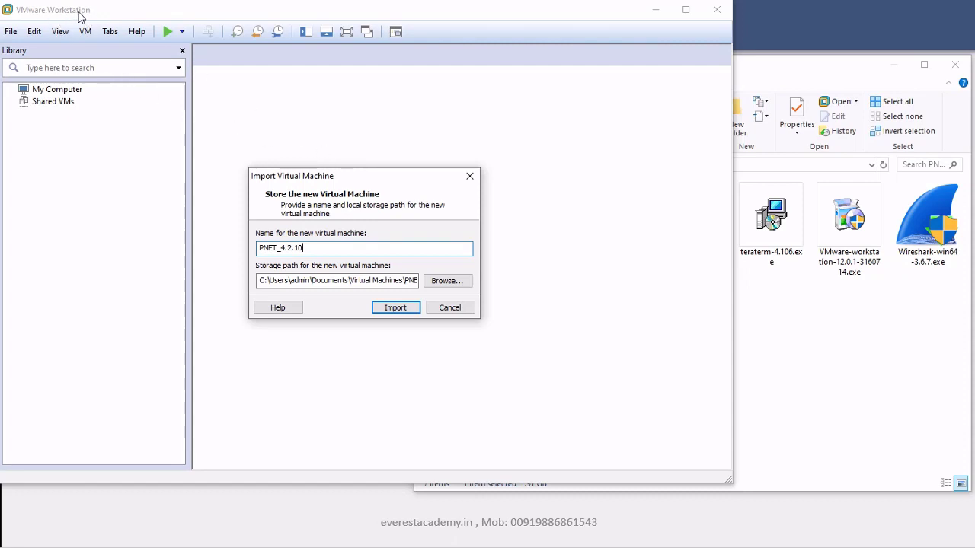
{"action": "left_click", "coordinate": [793, 347]}
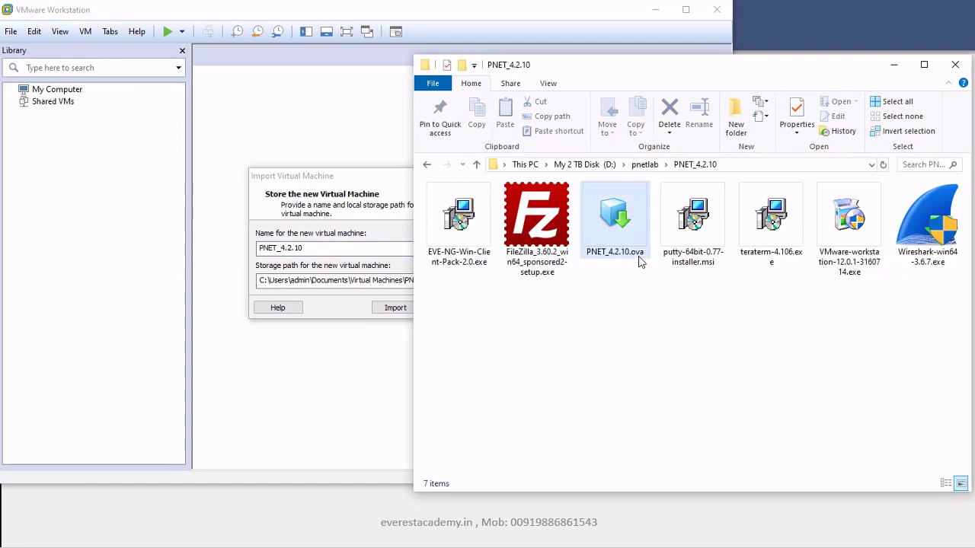
{"action": "left_click", "coordinate": [298, 187]}
{"action": "left_click", "coordinate": [289, 280]}
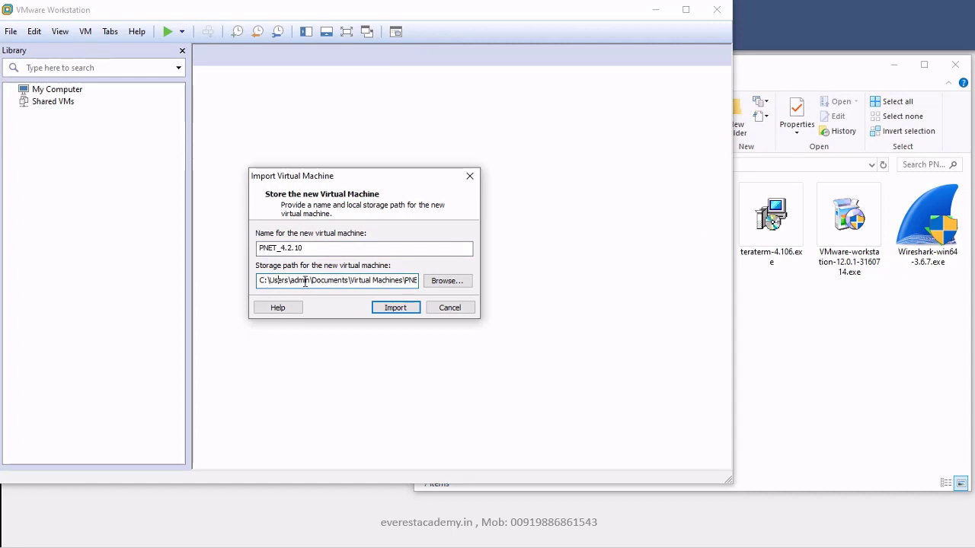
{"action": "double_click", "coordinate": [315, 281]}
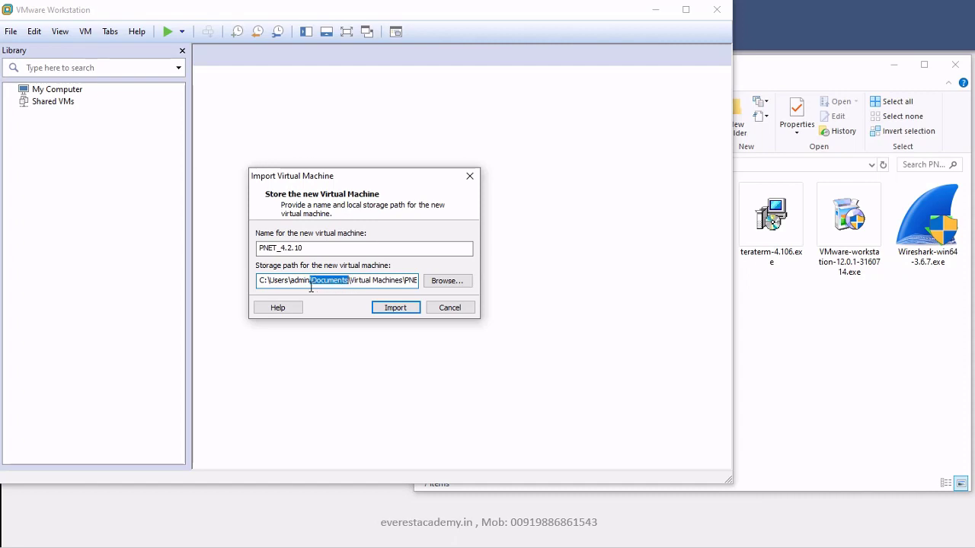
{"action": "double_click", "coordinate": [308, 281]}
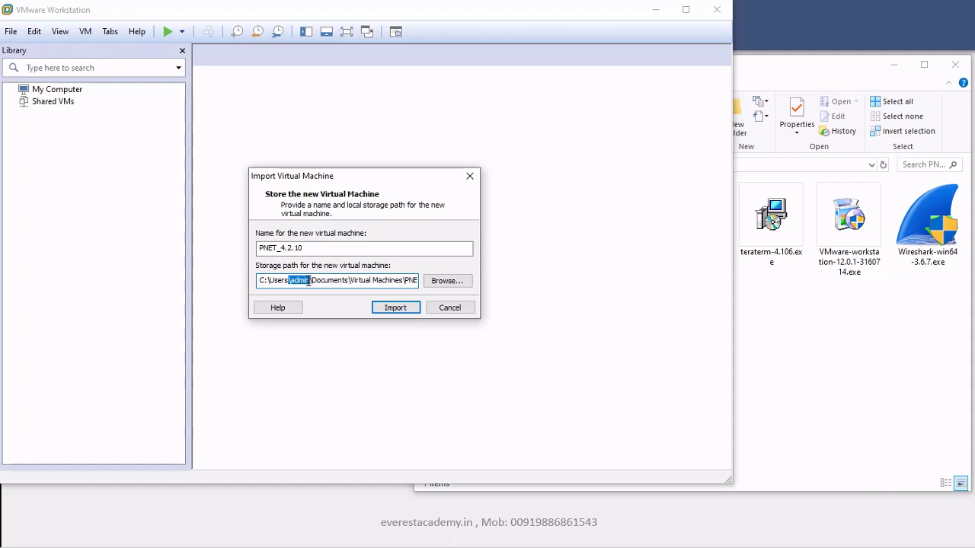
{"action": "double_click", "coordinate": [322, 280]}
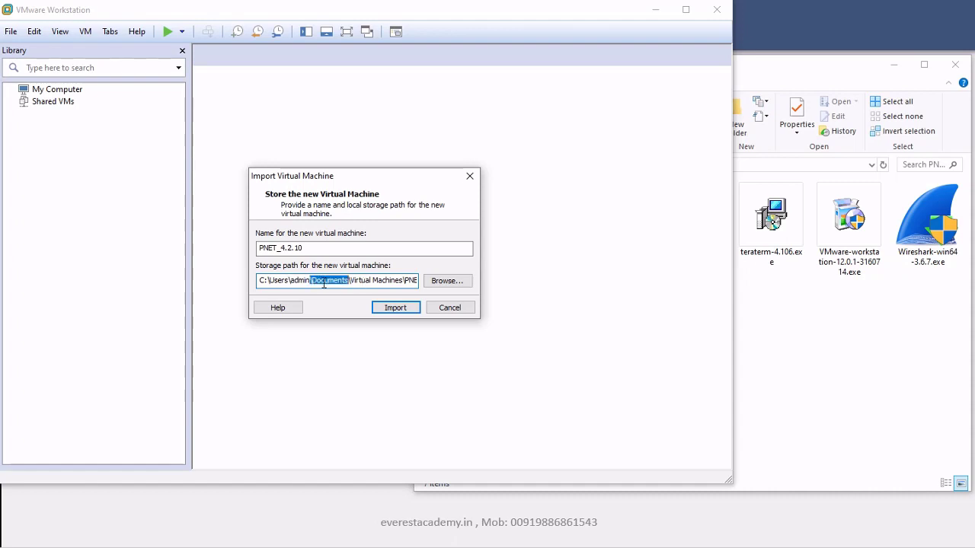
{"action": "double_click", "coordinate": [303, 281]}
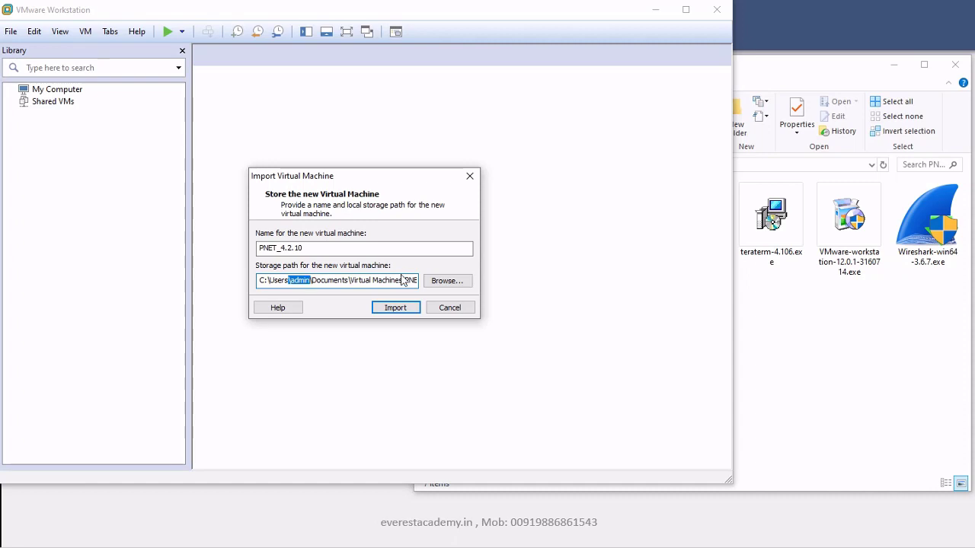
{"action": "double_click", "coordinate": [347, 280]}
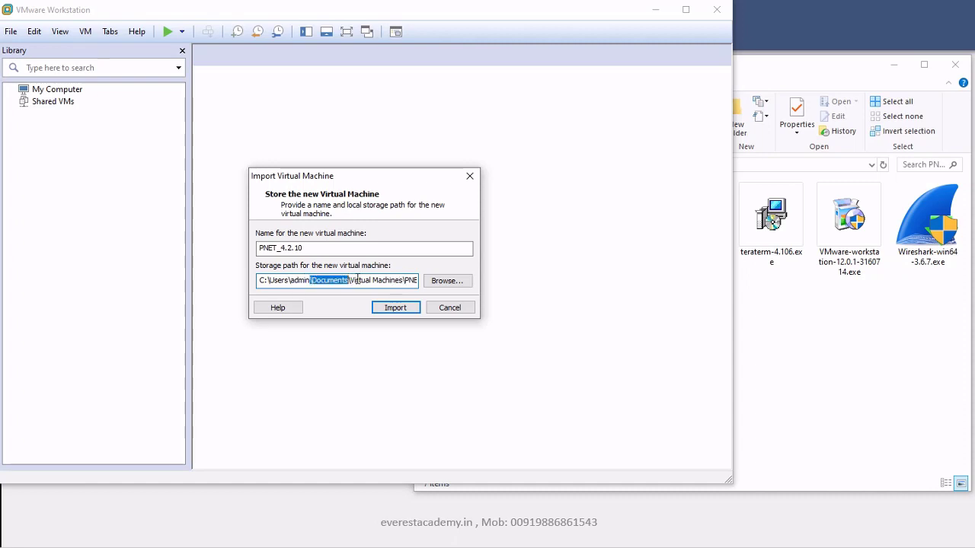
{"action": "left_click_drag", "start_coordinate": [359, 281], "coordinate": [425, 280]}
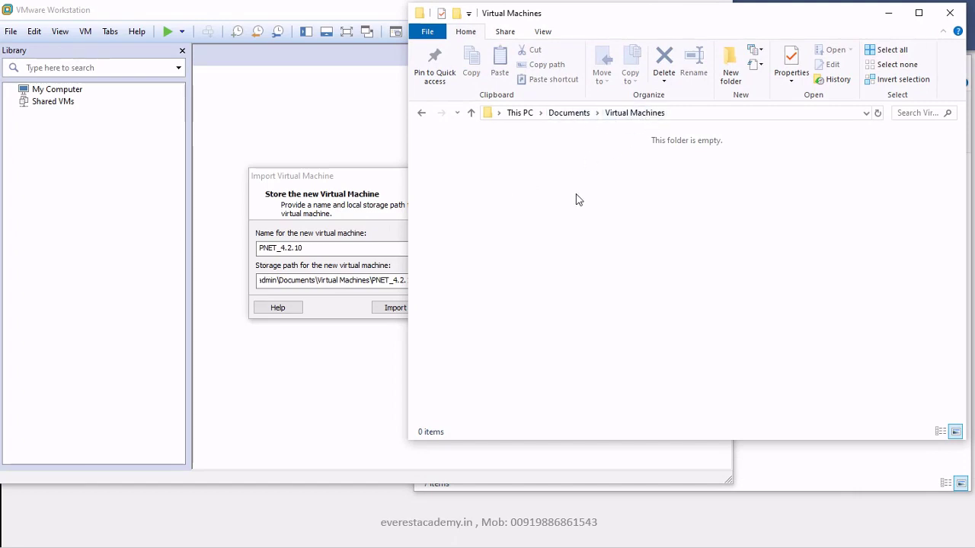
Start the import and watch the new PNET_4.2.10 folder get created until it finishes
{"action": "left_click", "coordinate": [888, 13]}
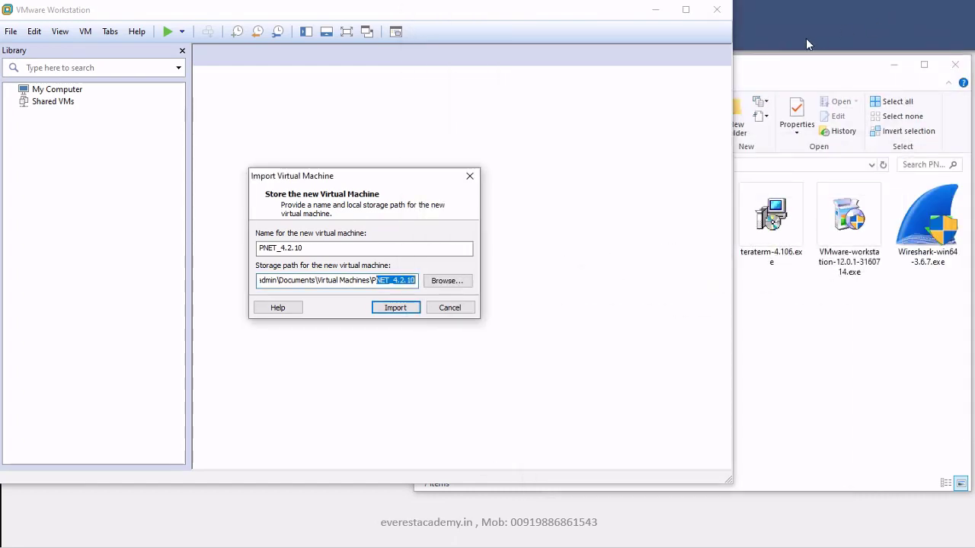
{"action": "key", "text": "alt+Tab"}
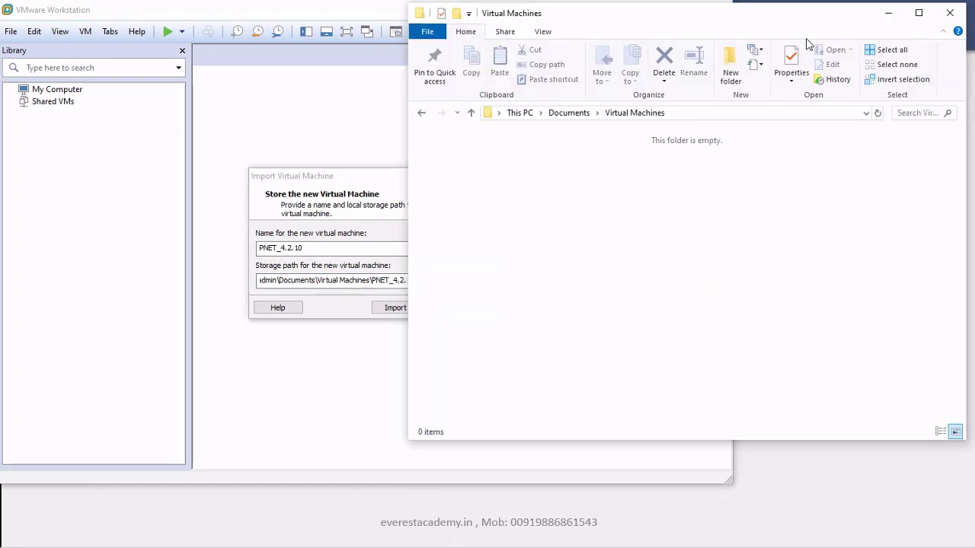
{"action": "left_click", "coordinate": [365, 183]}
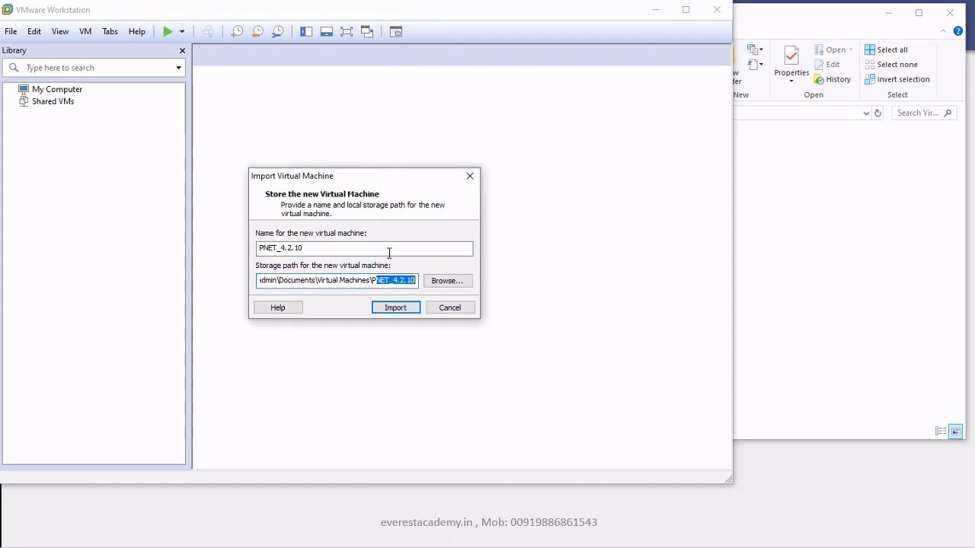
{"action": "left_click", "coordinate": [395, 309]}
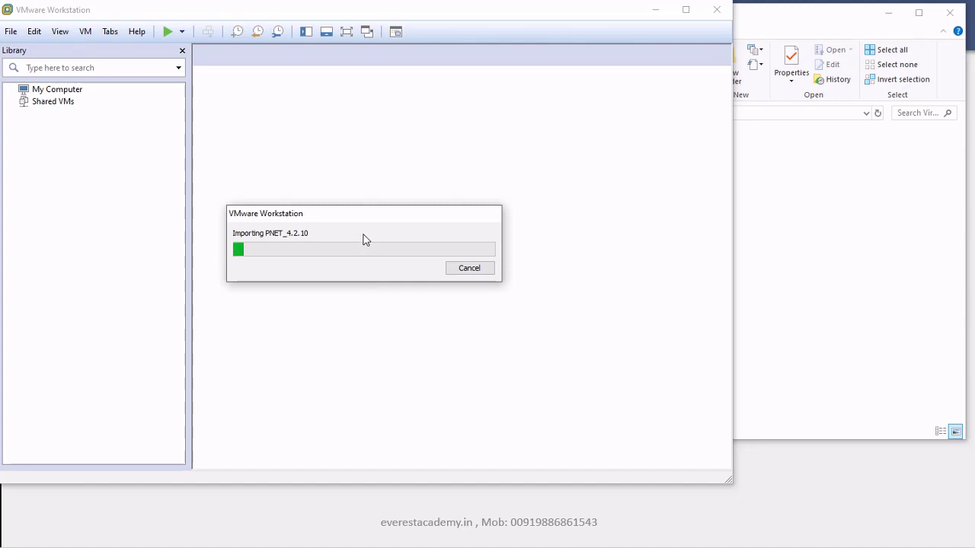
{"action": "left_click", "coordinate": [819, 234]}
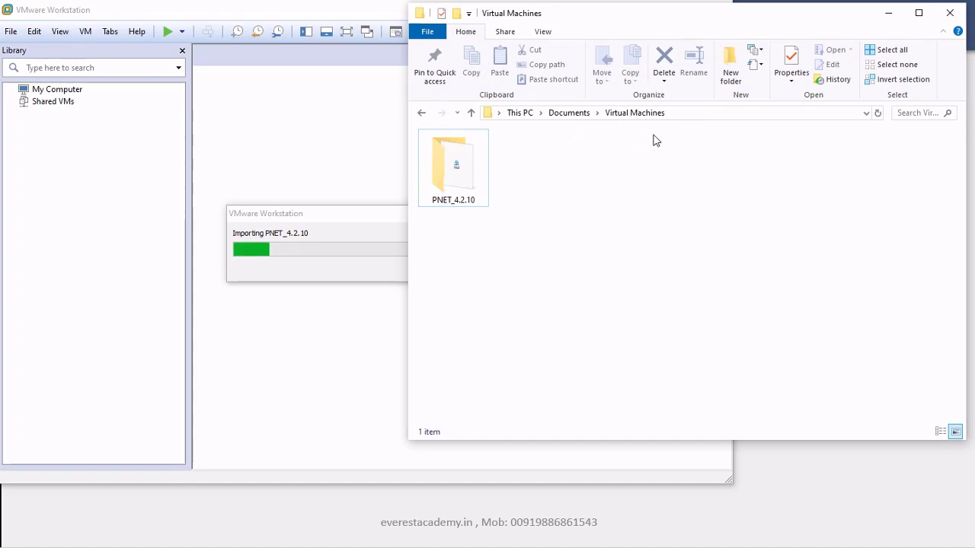
{"action": "left_click", "coordinate": [888, 15]}
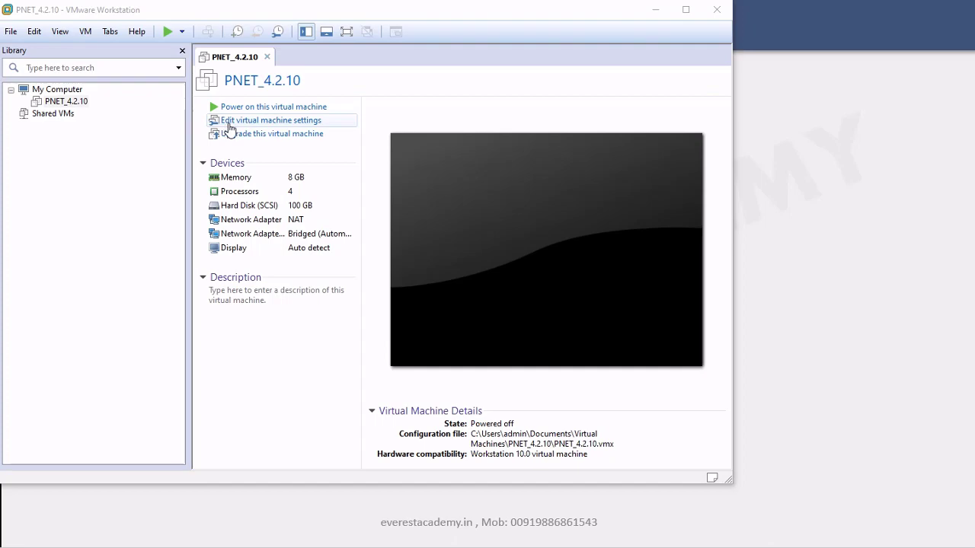
Set PNET_4.2.10 to 1 processor with 4 cores and tick both virtualization checkboxes
{"action": "left_click", "coordinate": [228, 122]}
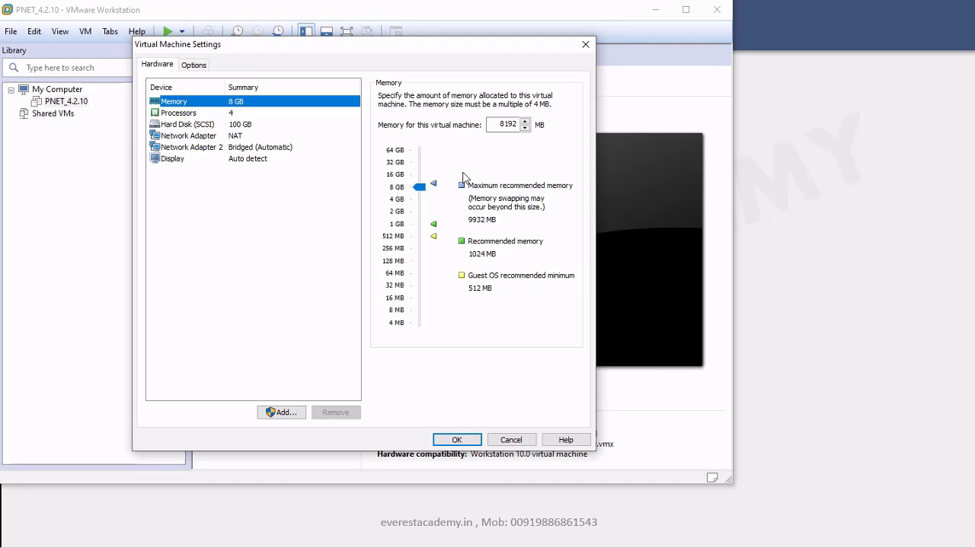
{"action": "left_click", "coordinate": [184, 116]}
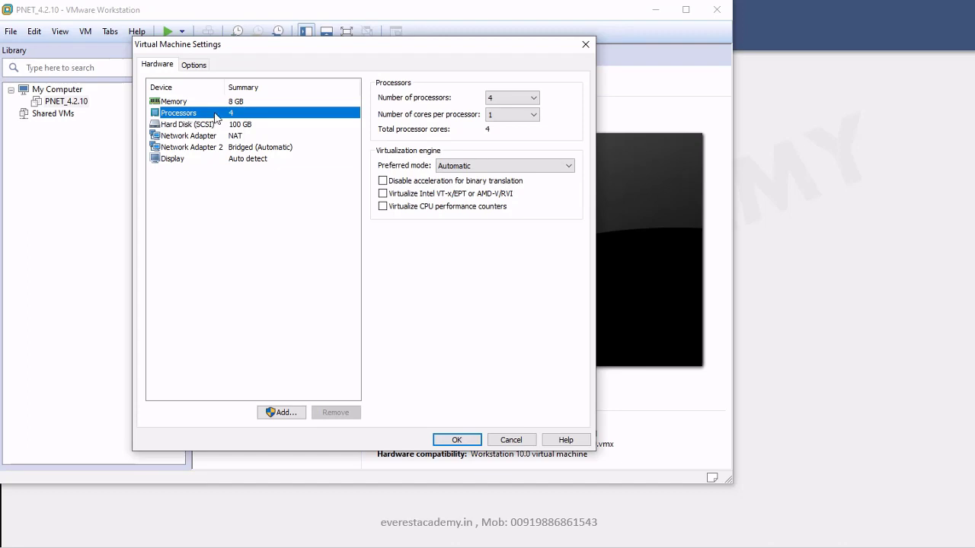
{"action": "left_click", "coordinate": [491, 100]}
{"action": "left_click", "coordinate": [494, 107]}
{"action": "left_click", "coordinate": [500, 115]}
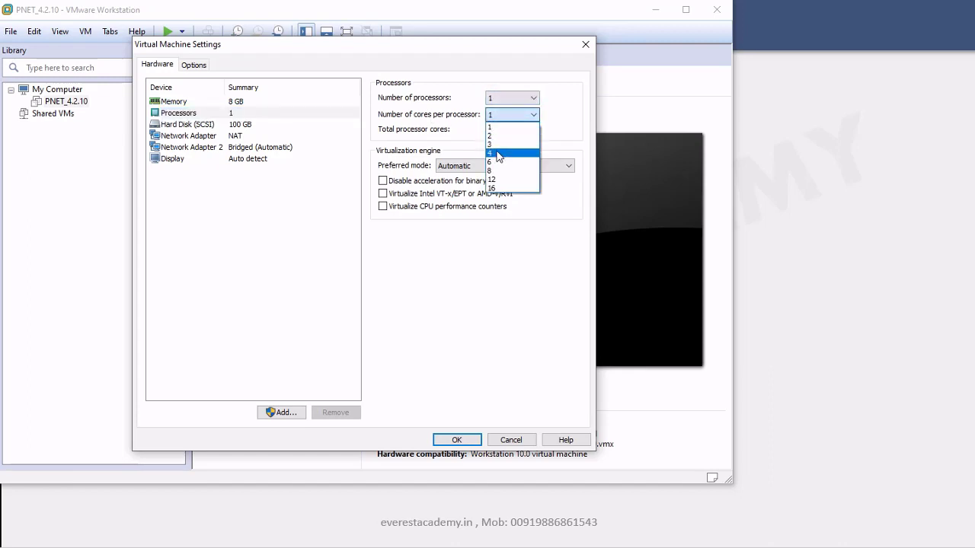
{"action": "left_click", "coordinate": [497, 153]}
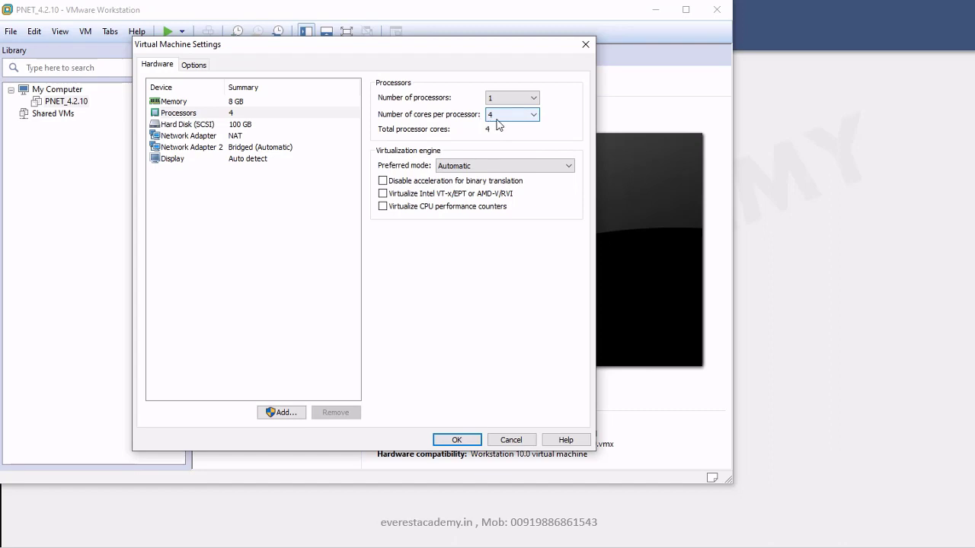
{"action": "left_click", "coordinate": [494, 99]}
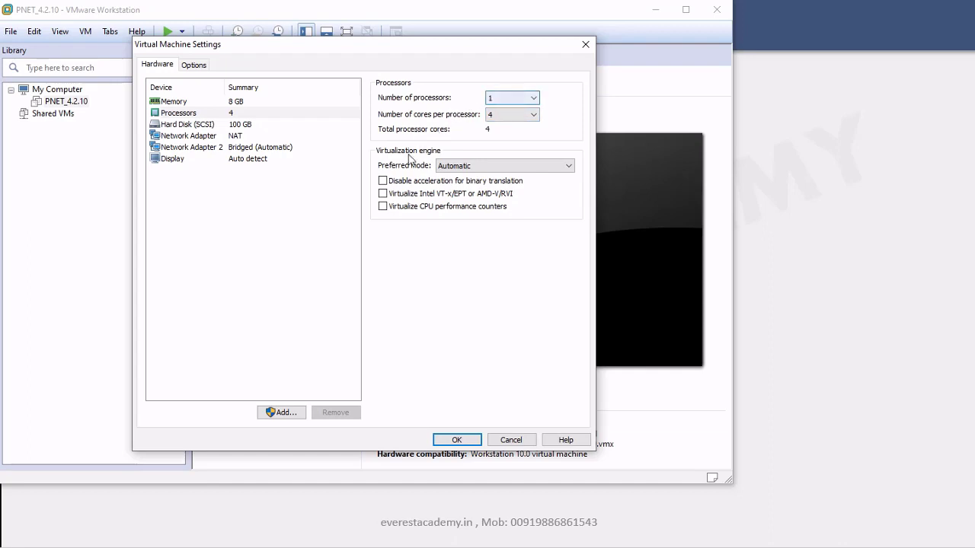
{"action": "left_click", "coordinate": [384, 181]}
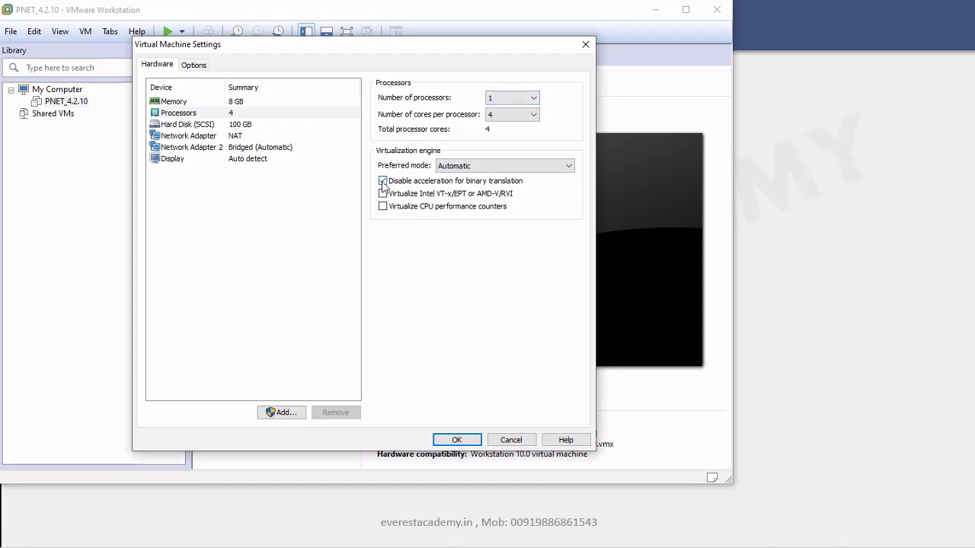
{"action": "left_click", "coordinate": [383, 195]}
Save the processor settings with OK, then return from the network slide to VMware Workstation
{"action": "left_click", "coordinate": [457, 440]}
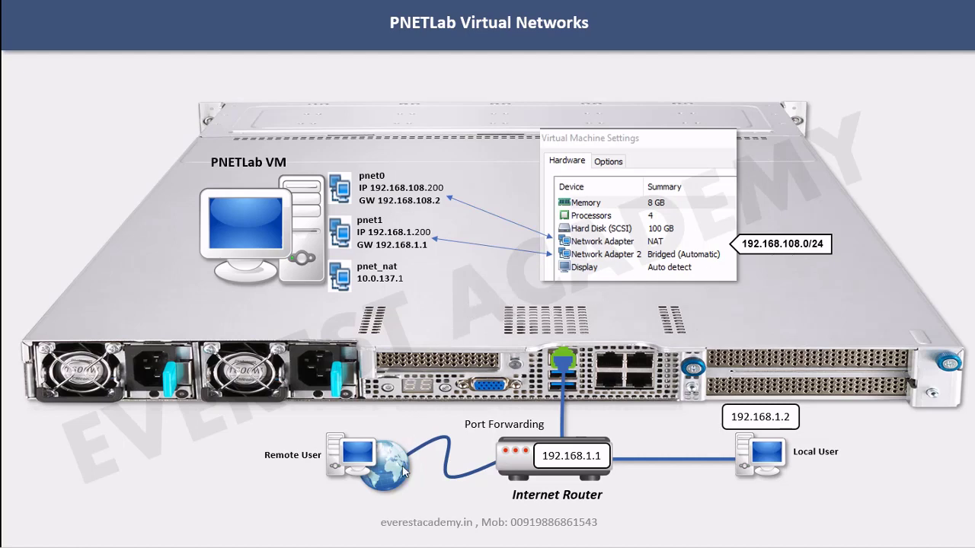
{"action": "key", "text": "alt+Tab"}
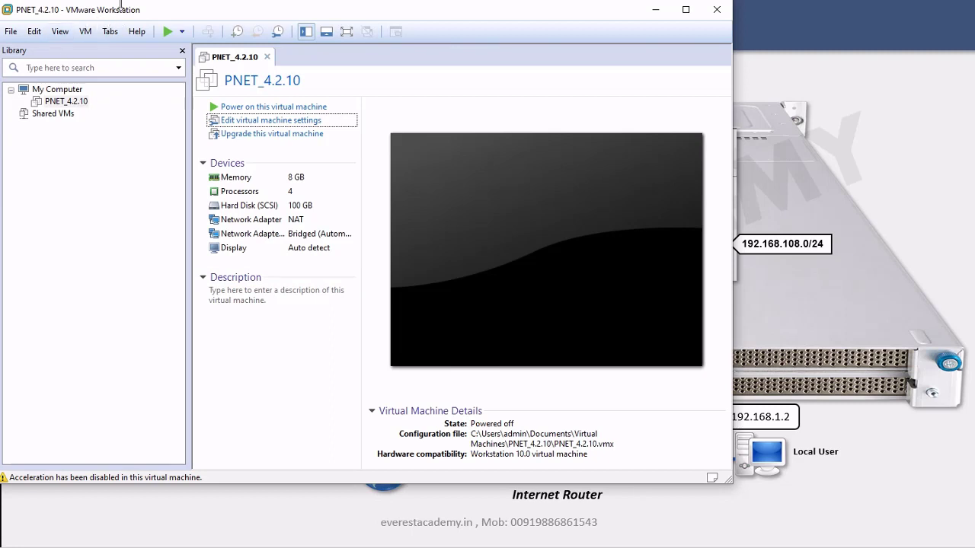
{"action": "left_click", "coordinate": [34, 32]}
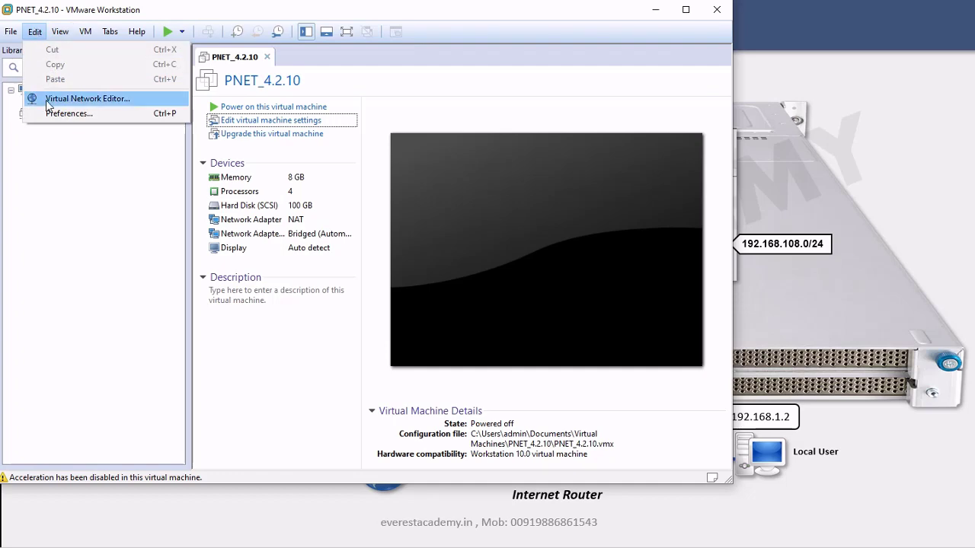
{"action": "left_click", "coordinate": [47, 101]}
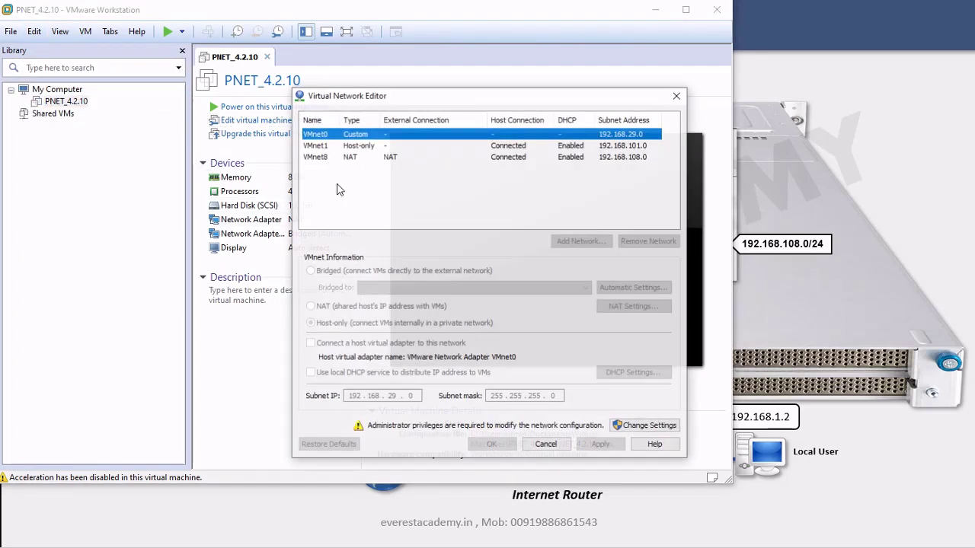
{"action": "left_click", "coordinate": [643, 430]}
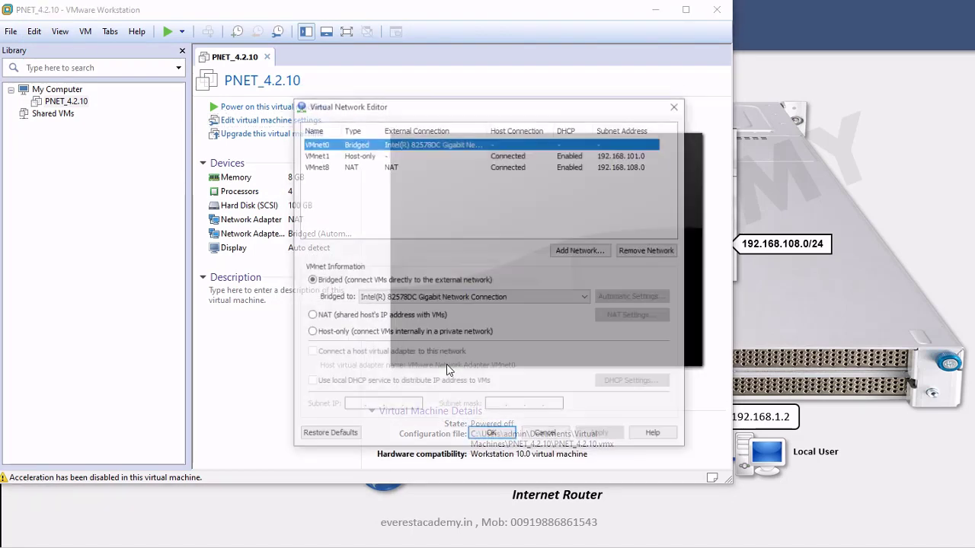
{"action": "left_click", "coordinate": [349, 167]}
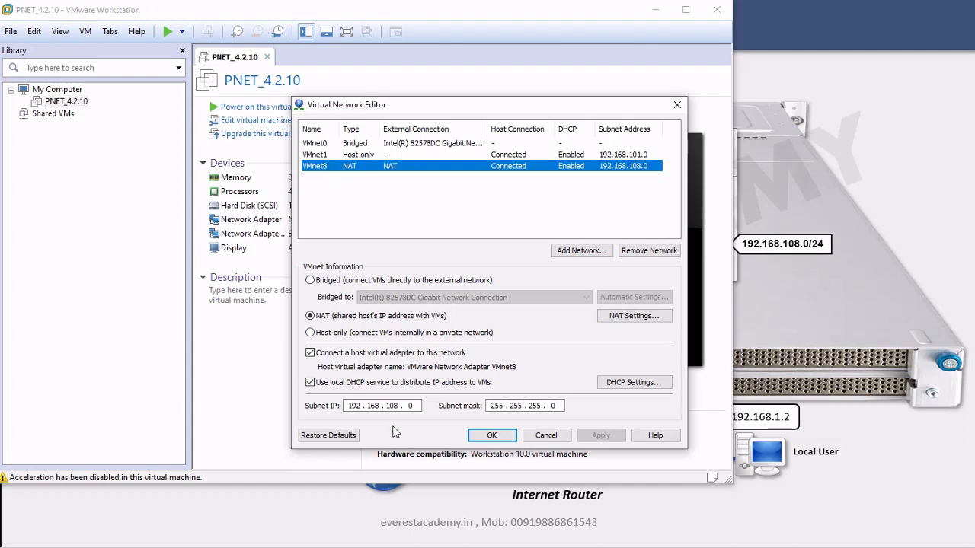
{"action": "double_click", "coordinate": [392, 406]}
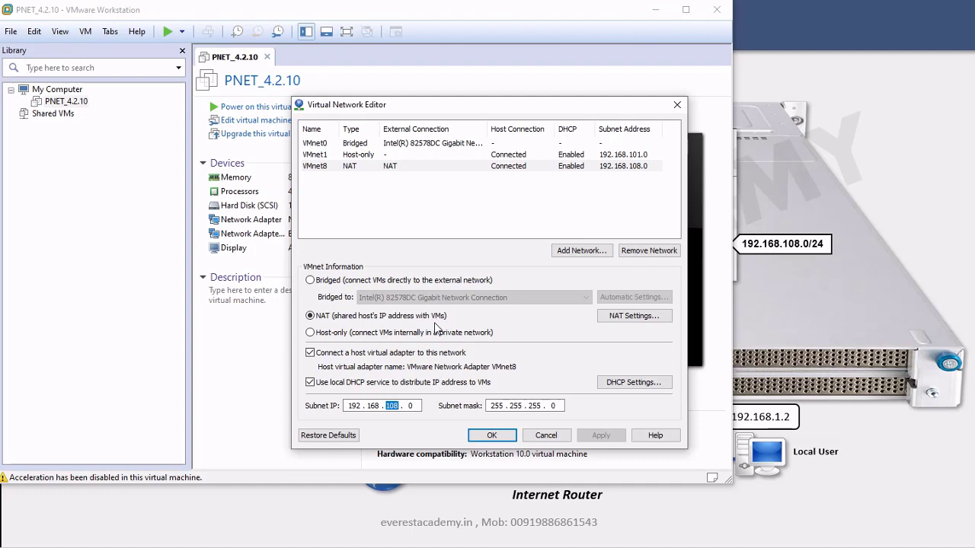
{"action": "type", "text": "128"}
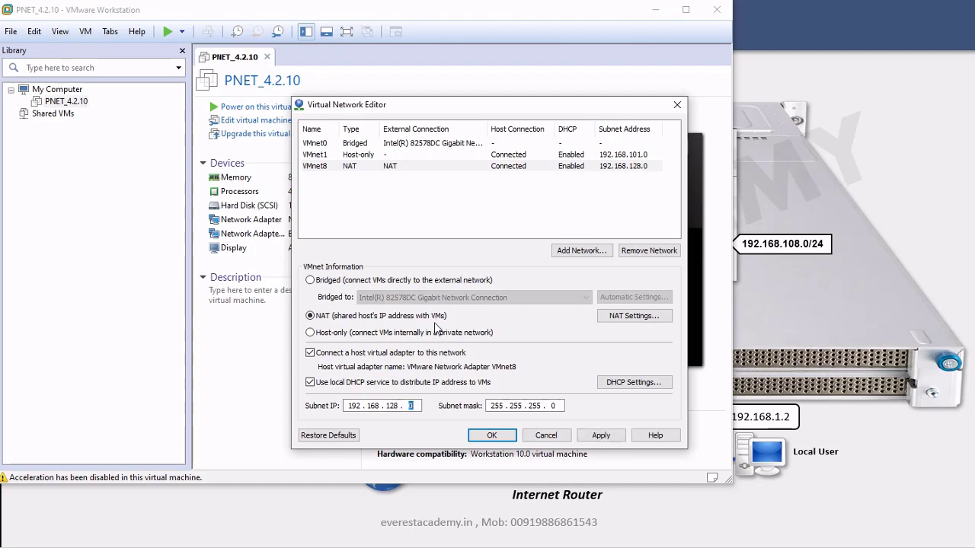
{"action": "double_click", "coordinate": [392, 406]}
{"action": "type", "text": "108"}
{"action": "left_click", "coordinate": [391, 406]}
{"action": "left_click", "coordinate": [608, 437]}
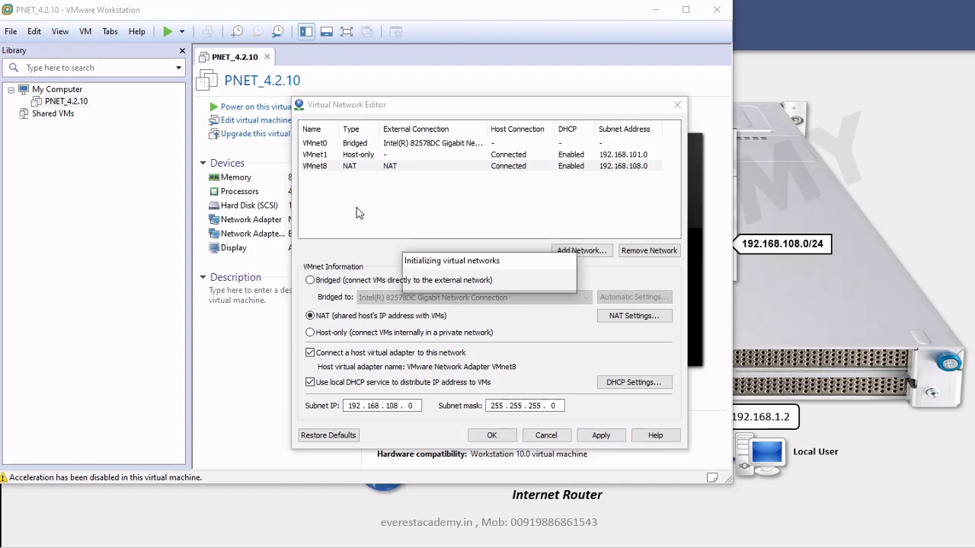
{"action": "left_click", "coordinate": [321, 155]}
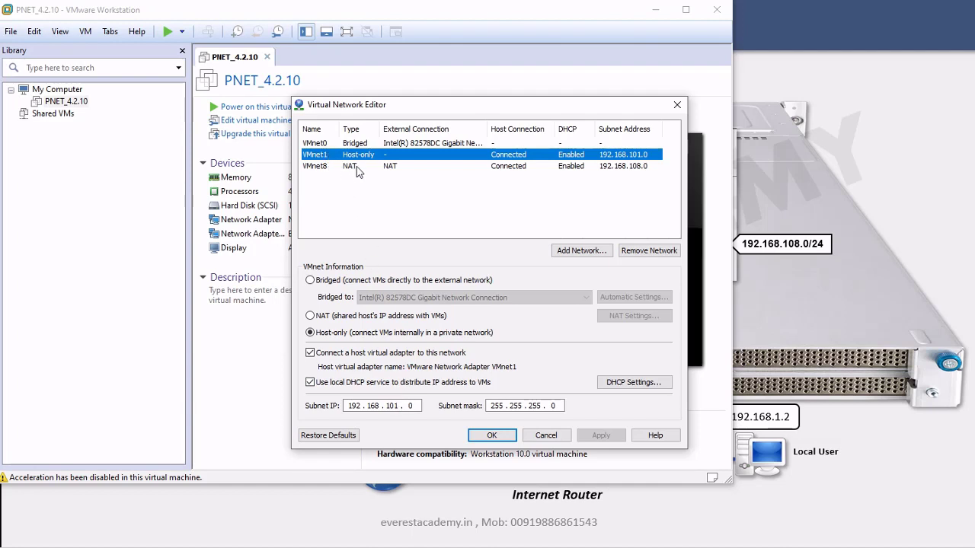
{"action": "left_click", "coordinate": [479, 439]}
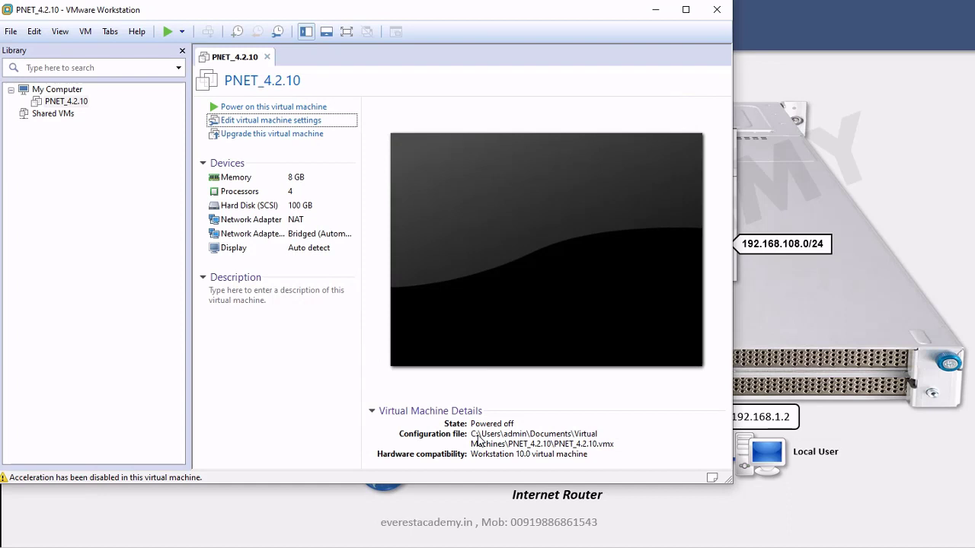
Minimize VMware Workstation to show the slide listing pnet0, pnet1 and pnet_nat addresses
{"action": "left_click", "coordinate": [828, 286]}
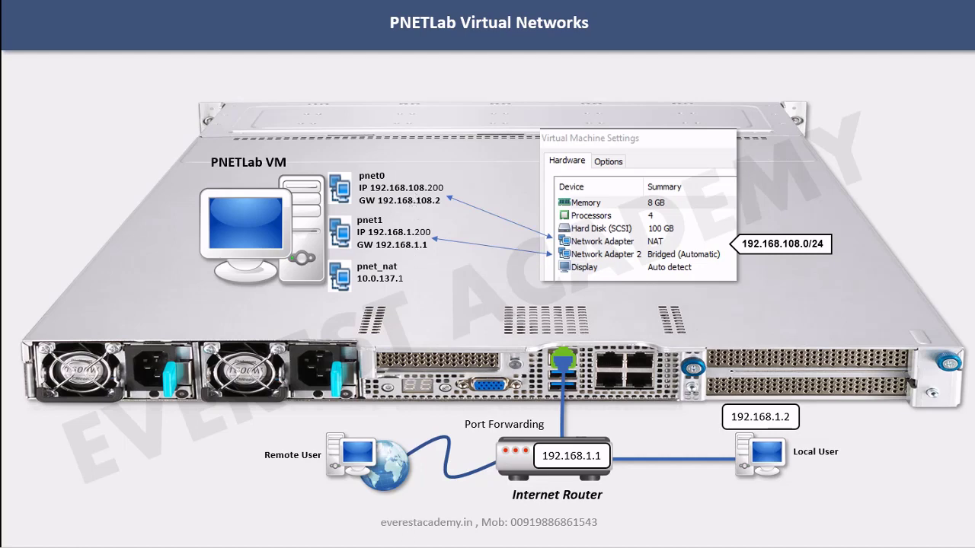
Switch from the PNETLab Virtual Networks slide to the PNET_4.2.10 VM window
{"action": "key", "text": "alt+Tab"}
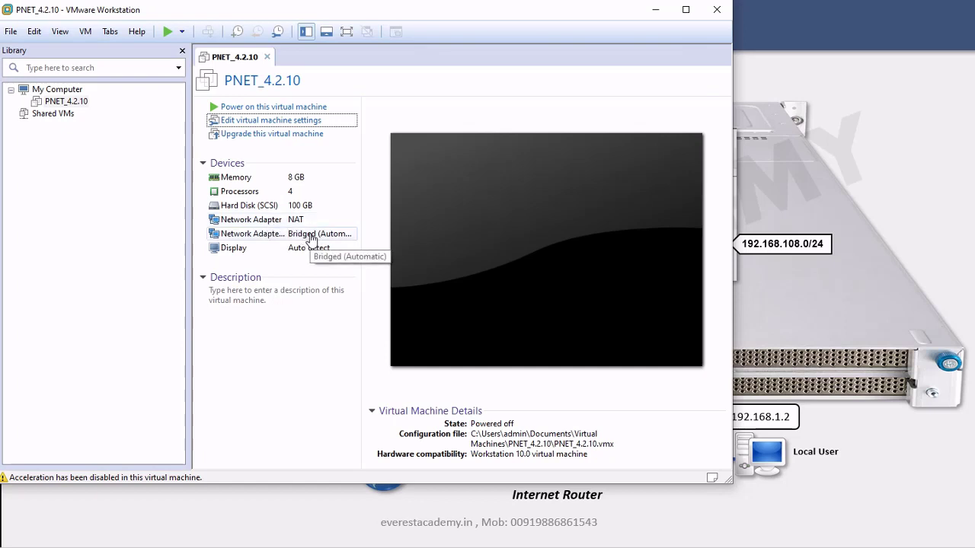
Power on PNET_4.2.10, hide the Library pane and widen the VM console until the login prompt
{"action": "left_click", "coordinate": [284, 110]}
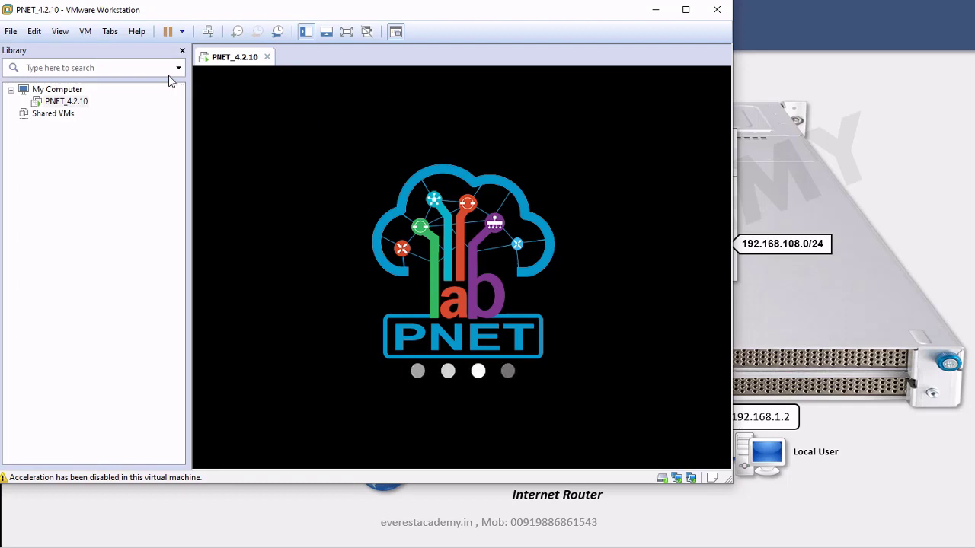
{"action": "left_click", "coordinate": [182, 53]}
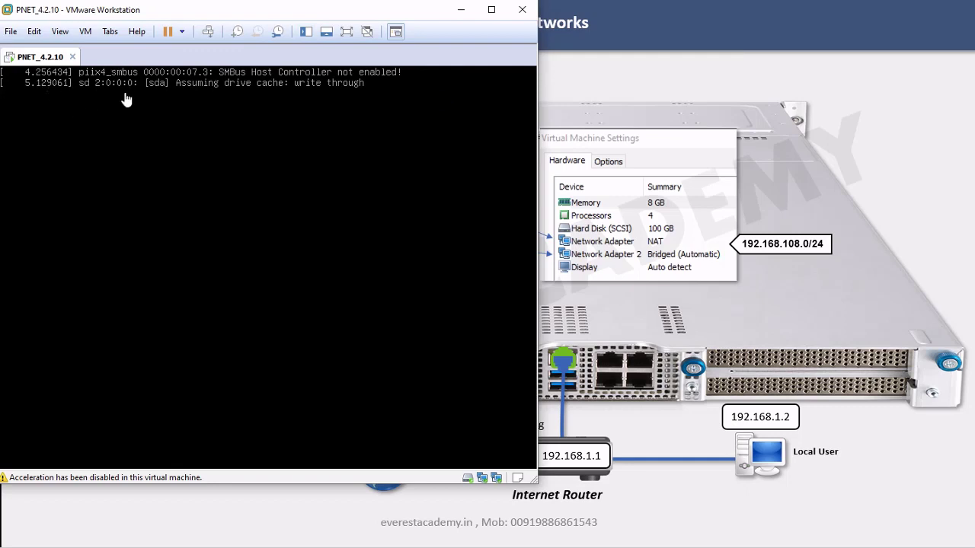
{"action": "left_click_drag", "start_coordinate": [538, 173], "coordinate": [345, 172]}
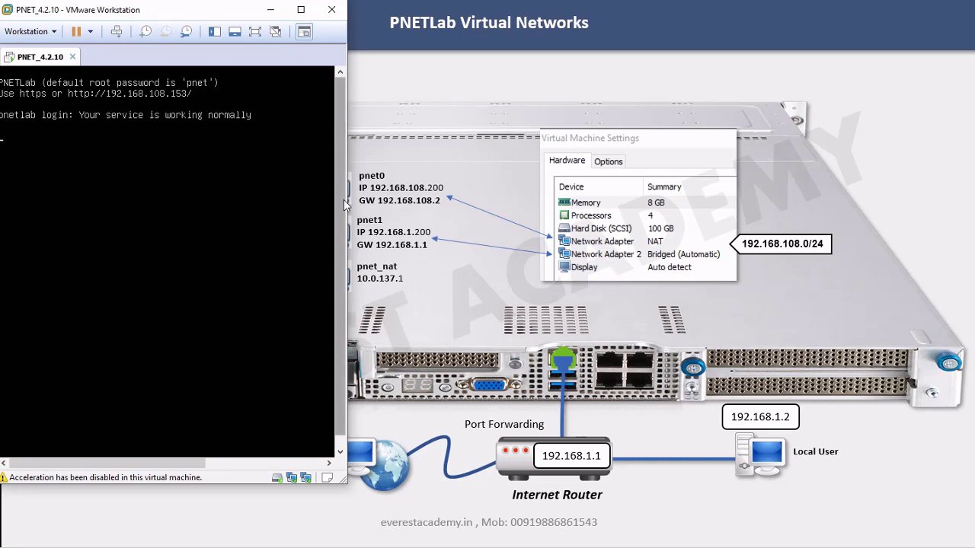
{"action": "left_click_drag", "start_coordinate": [348, 204], "coordinate": [739, 213]}
{"action": "left_click", "coordinate": [470, 190]}
Log in as root on the PNETLab console, then enter and repeat a new root password
{"action": "key", "text": "Return"}
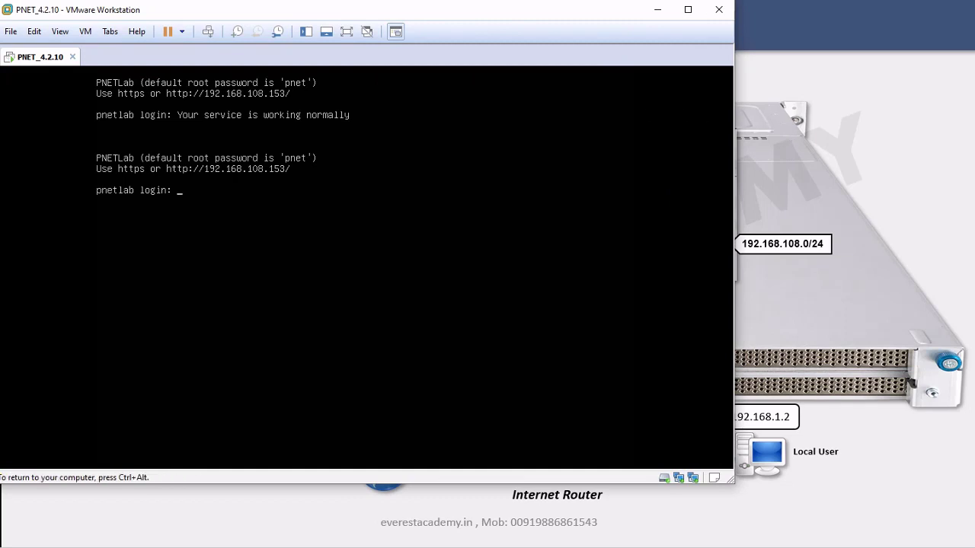
{"action": "type", "text": "root"}
{"action": "key", "text": "Return"}
{"action": "key", "text": "Return"}
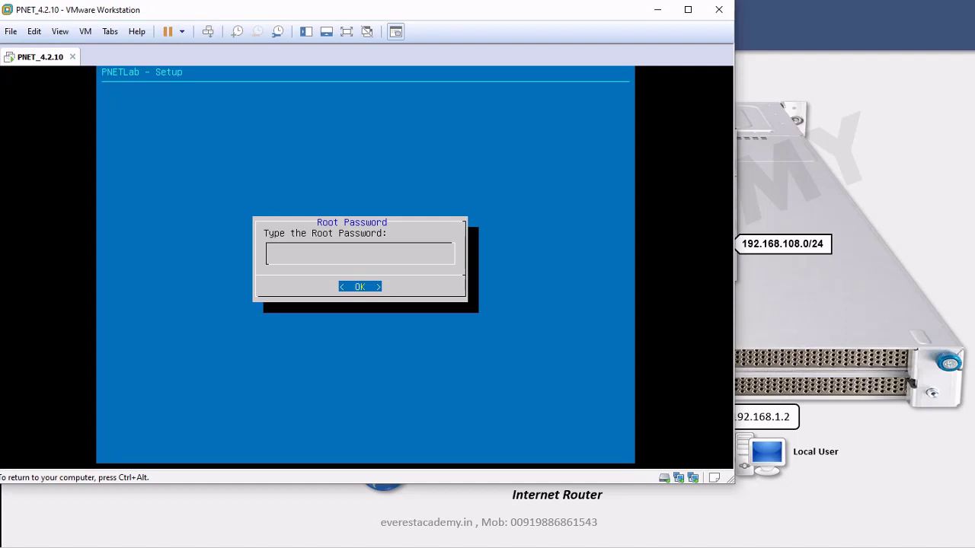
{"action": "key", "text": "Return"}
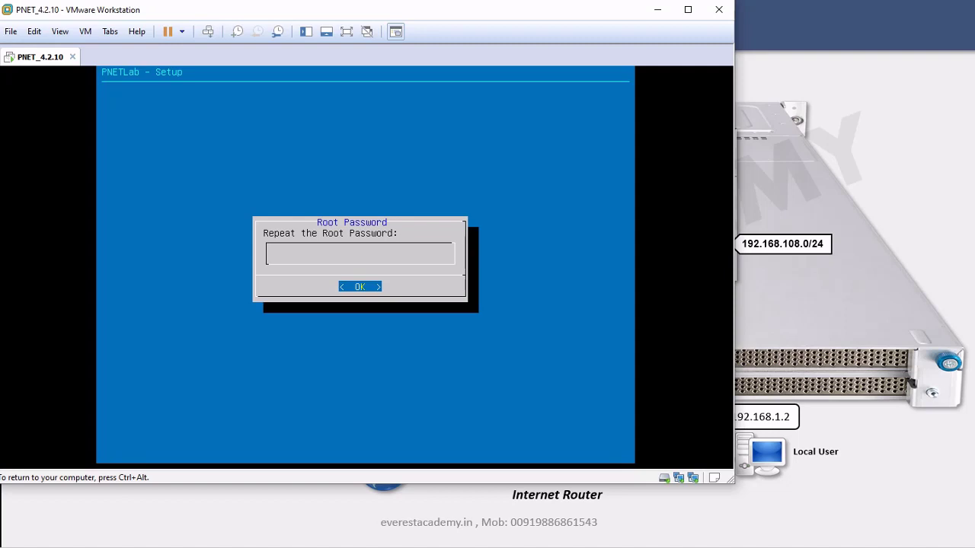
{"action": "key", "text": "Return"}
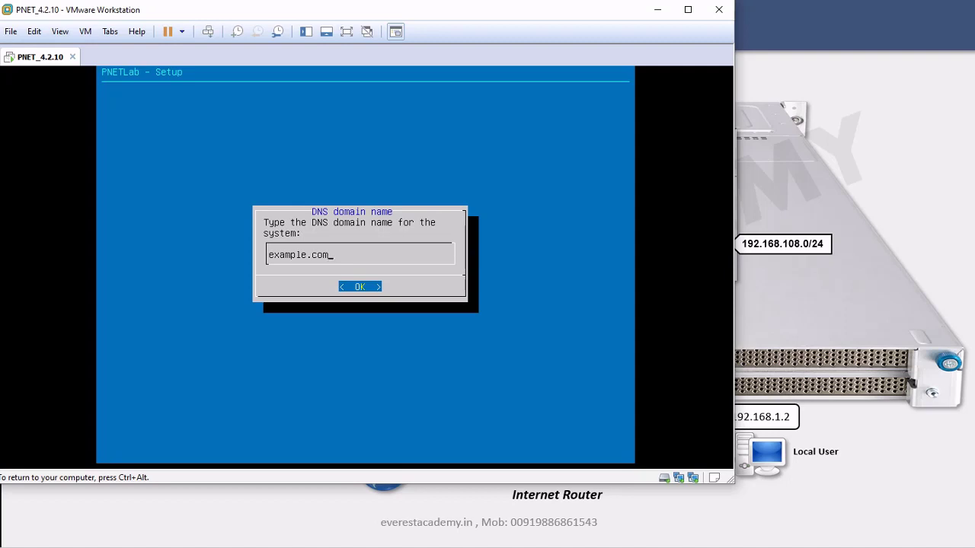
Keep example.com as the domain name and choose static addressing for the management network
{"action": "key", "text": "Return"}
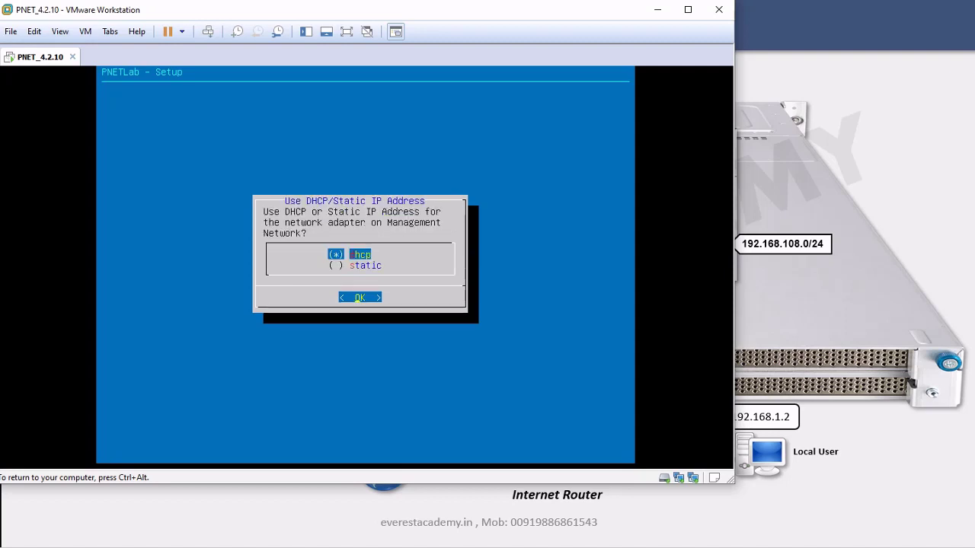
{"action": "key", "text": "Down"}
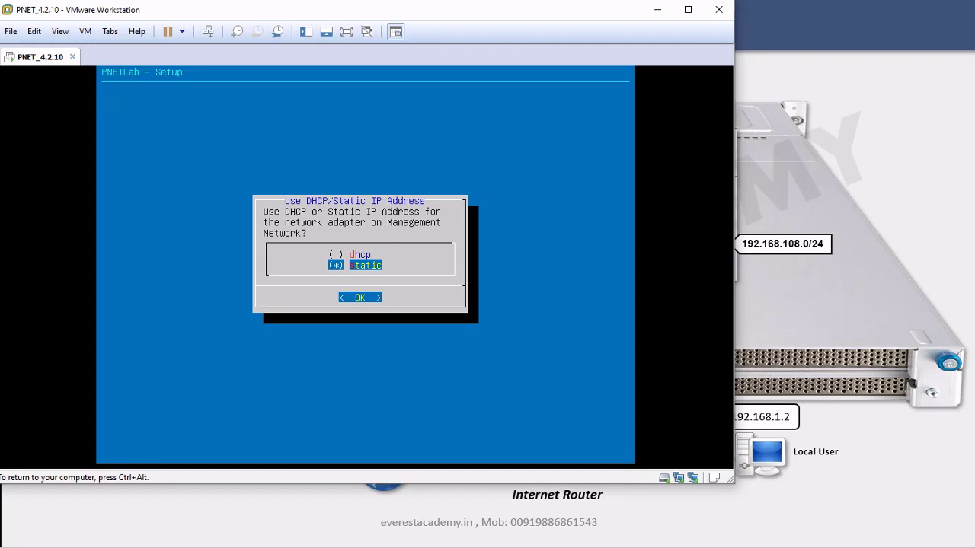
{"action": "key", "text": "Return"}
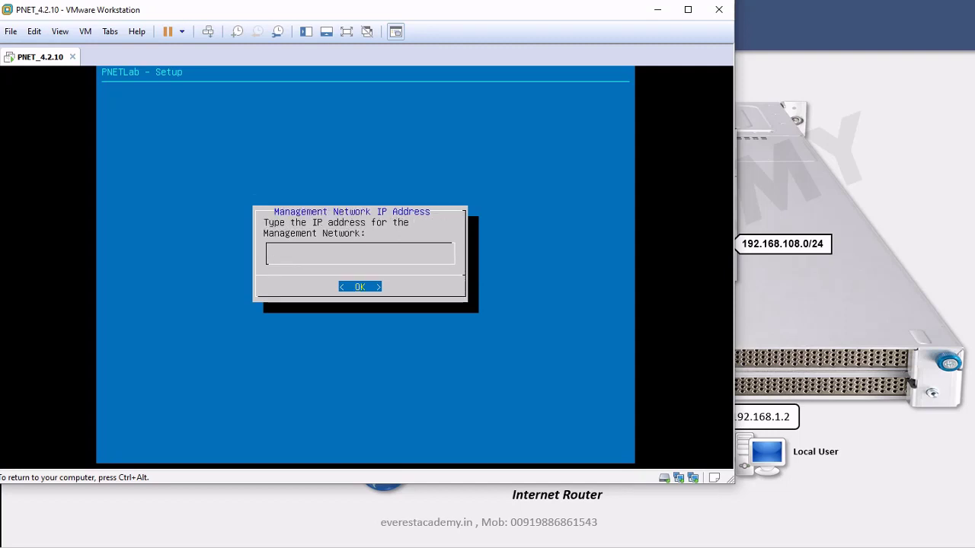
Enter IP 192.168.108.200, mask 255.255.255.0 and gateway 192.168.108.2, checking the diagram
{"action": "type", "text": "192.168.108.200"}
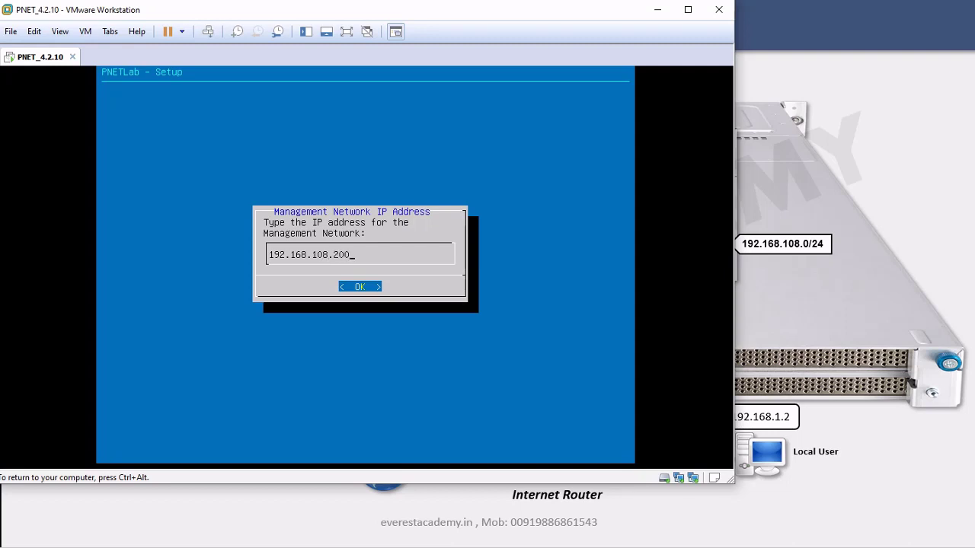
{"action": "key", "text": "Return"}
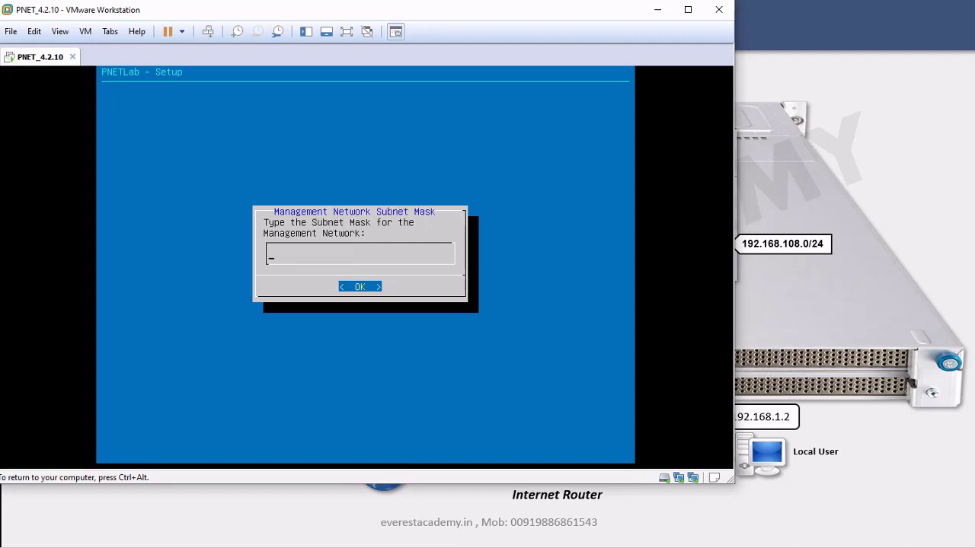
{"action": "type", "text": "255.255.255.0"}
{"action": "key", "text": "Return"}
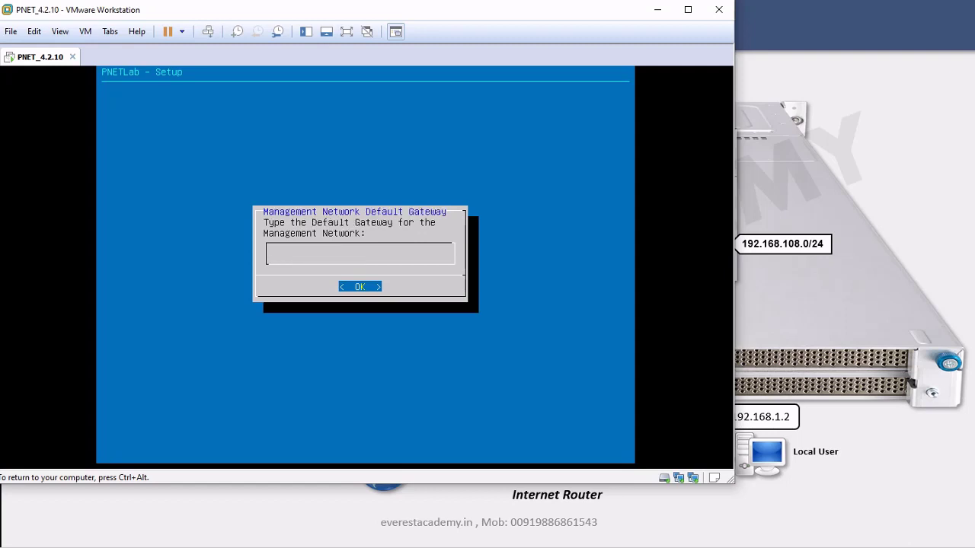
{"action": "type", "text": "192.168.108.2"}
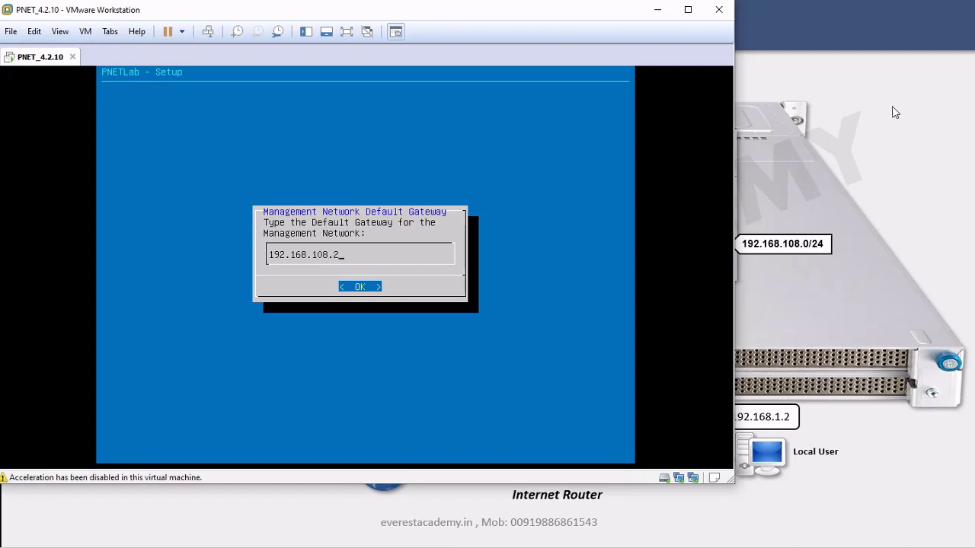
{"action": "key", "text": "alt+Tab"}
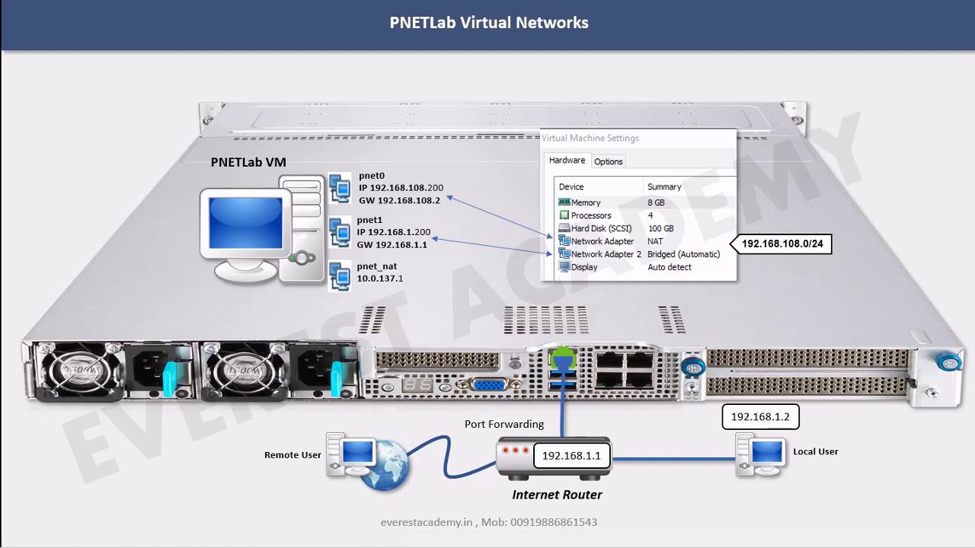
{"action": "key", "text": "alt+Tab"}
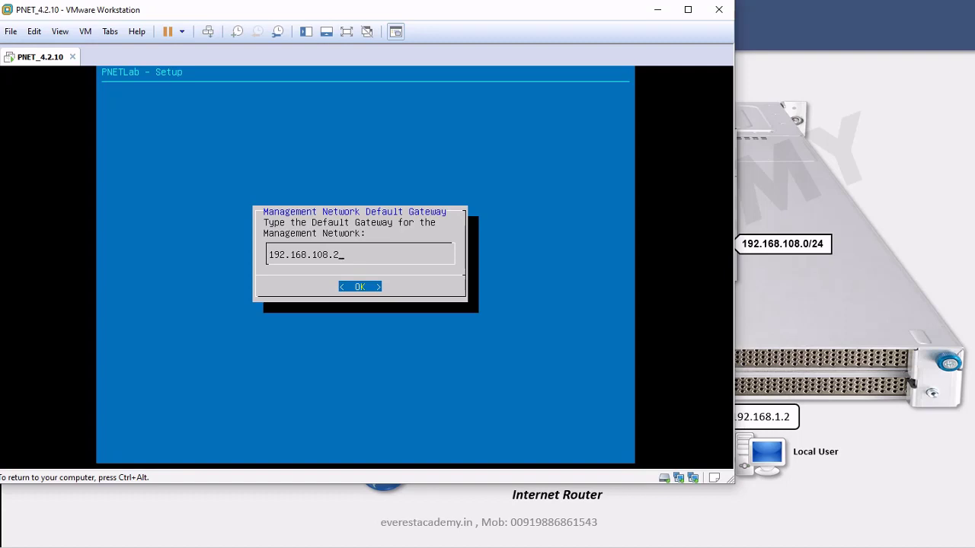
{"action": "key", "text": "Return"}
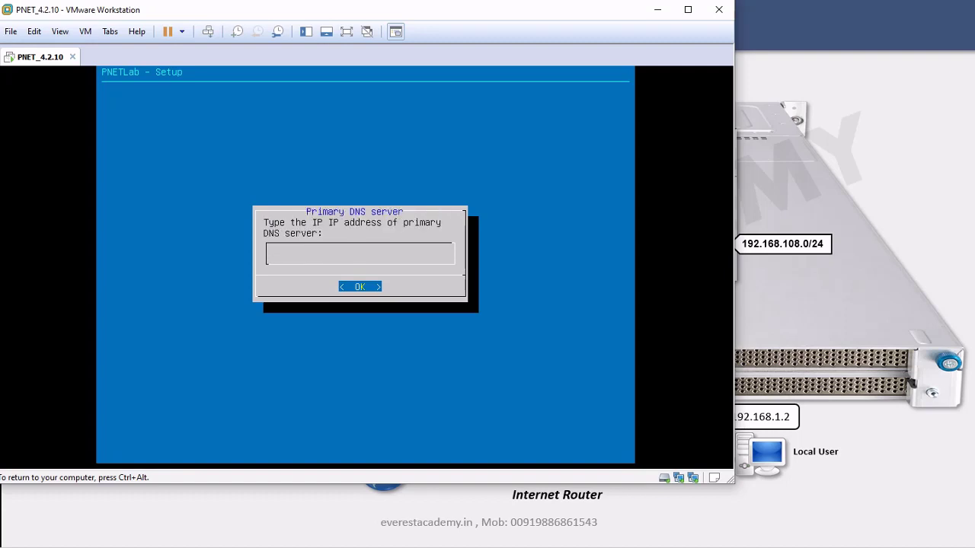
Enter DNS servers 8.8.8.8 and 8.8.4.4, leave NTP blank and choose a direct internet connection
{"action": "type", "text": "8.8.8.8"}
{"action": "key", "text": "Return"}
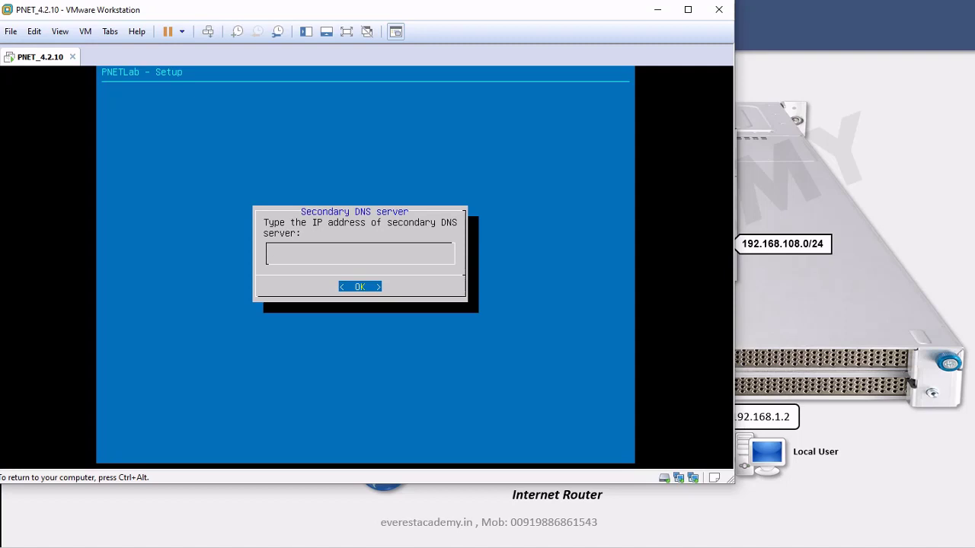
{"action": "type", "text": "8.8.4.4"}
{"action": "key", "text": "Return"}
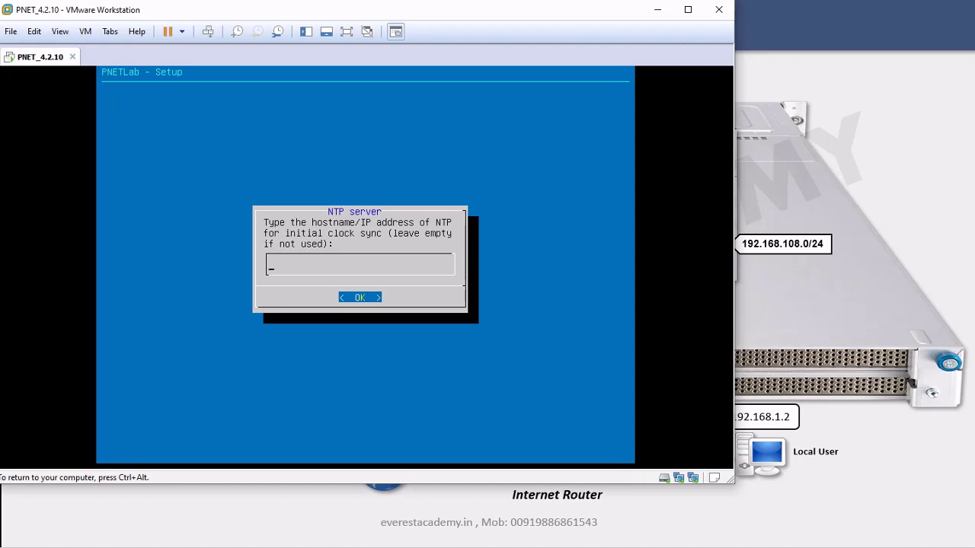
{"action": "key", "text": "Return"}
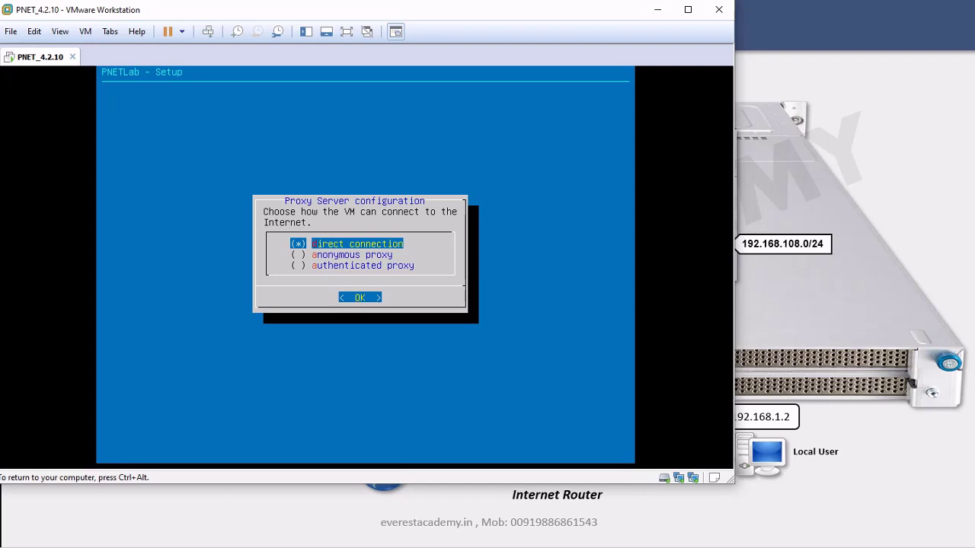
{"action": "key", "text": "Return"}
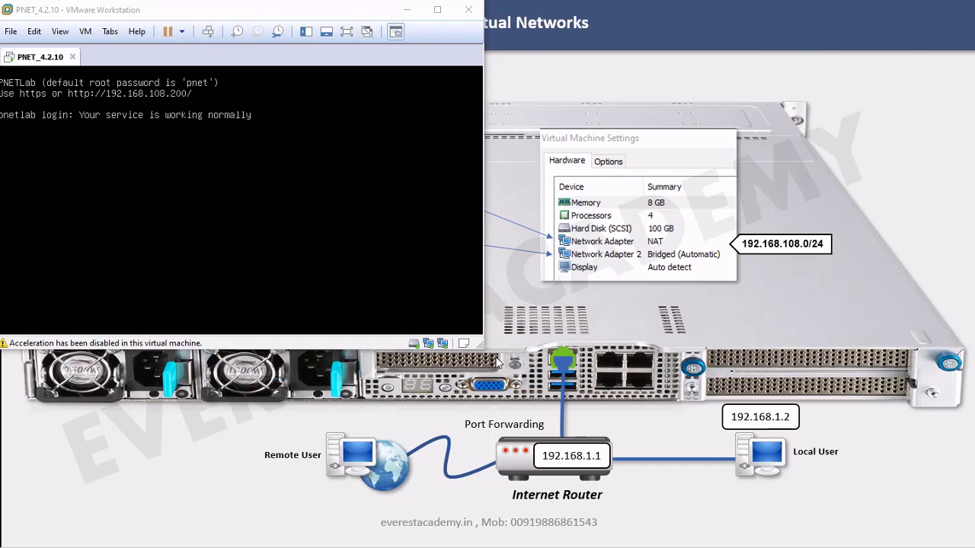
Enlarge the VM window and log in as root with the password to reach the shell
{"action": "left_click_drag", "start_coordinate": [480, 345], "coordinate": [897, 510]}
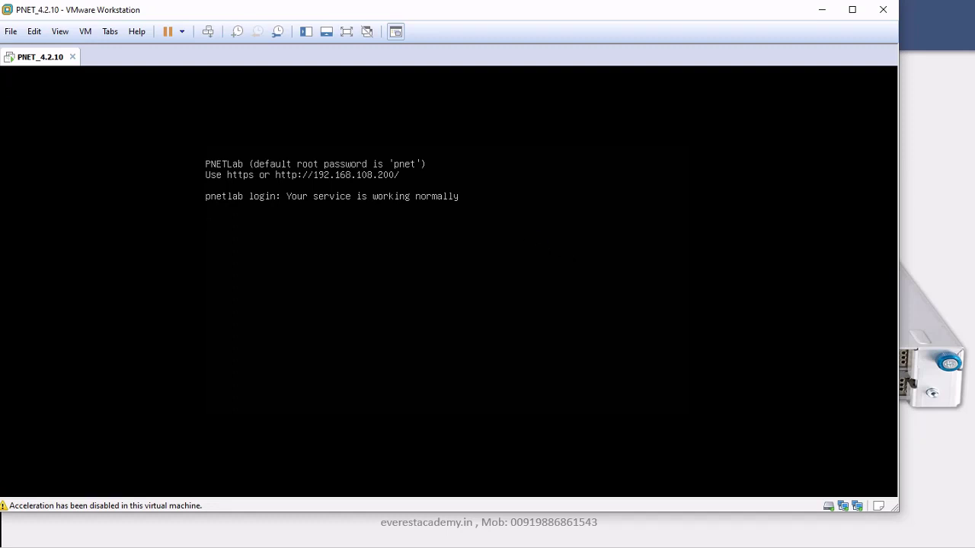
{"action": "key", "text": "Return"}
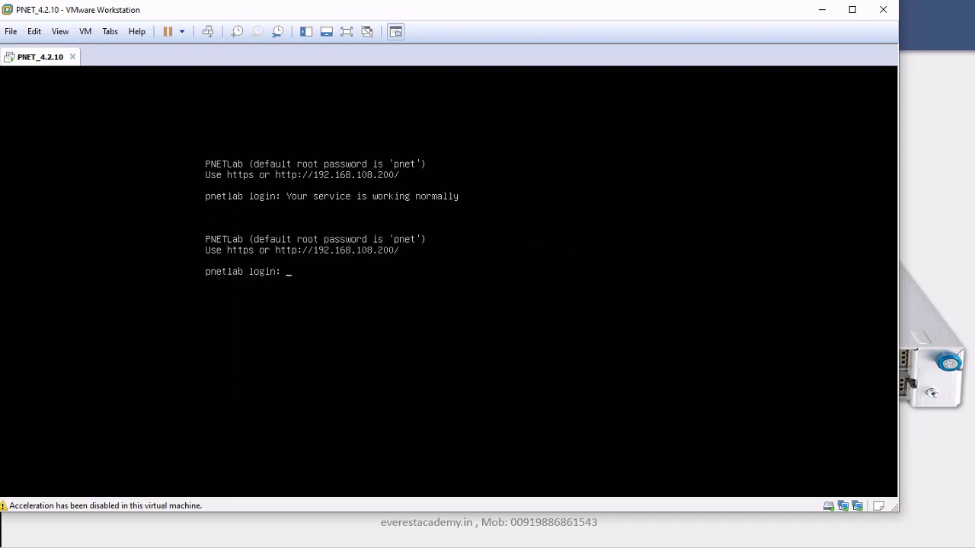
{"action": "type", "text": "roo"}
{"action": "key", "text": "Return"}
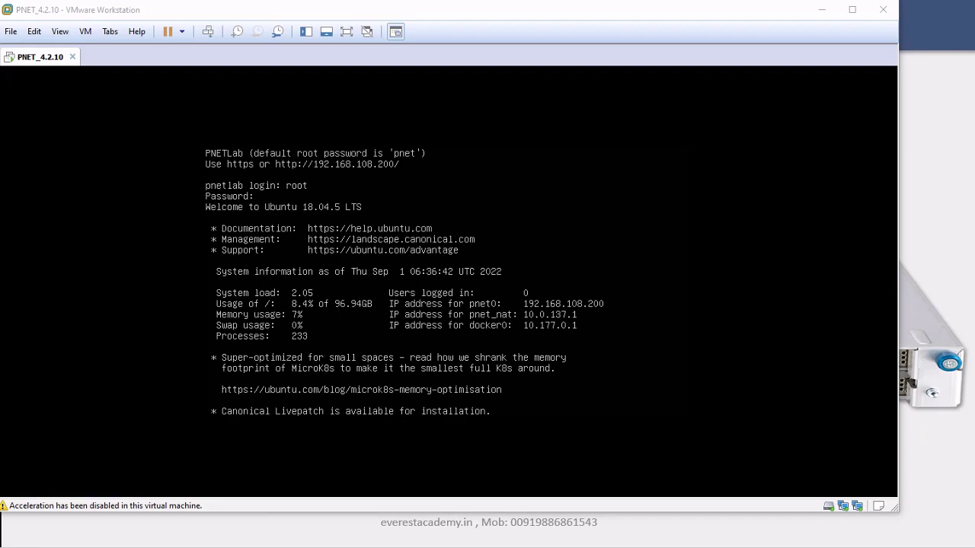
{"action": "left_click", "coordinate": [538, 235]}
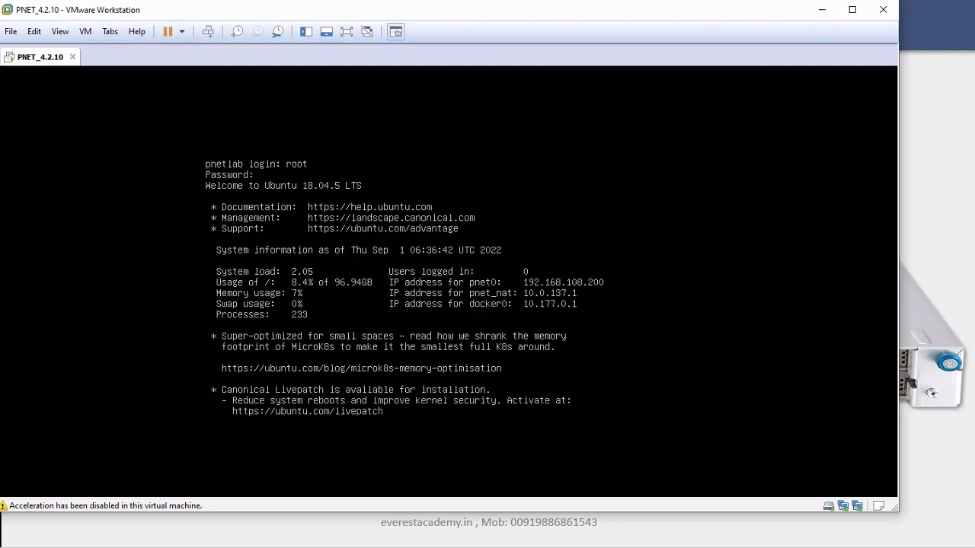
{"action": "key", "text": "Return"}
{"action": "key", "text": "Return"}
{"action": "key", "text": "Return"}
{"action": "key", "text": "Return"}
{"action": "key", "text": "Return"}
{"action": "key", "text": "Return"}
{"action": "key", "text": "Return"}
{"action": "key", "text": "Return"}
{"action": "key", "text": "Return"}
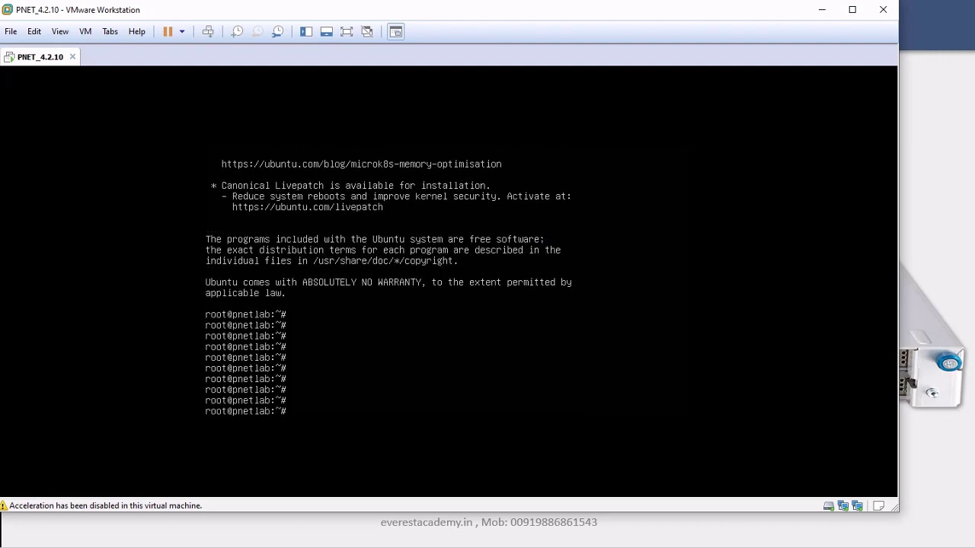
Paste rm -f /opt/ovf/.configured into the console, then erase it and type su instead
{"action": "left_click", "coordinate": [34, 31]}
{"action": "left_click", "coordinate": [54, 77]}
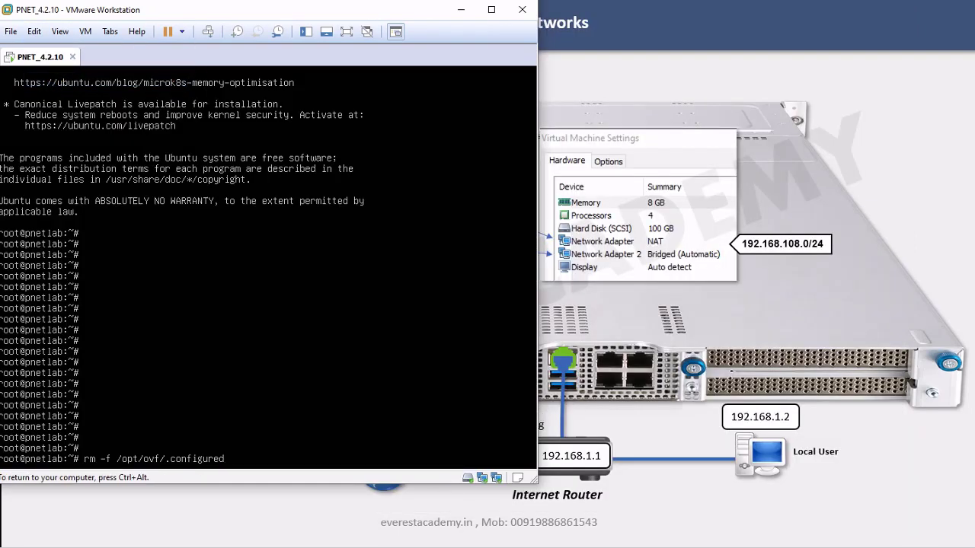
{"action": "left_click_drag", "start_coordinate": [537, 408], "coordinate": [861, 411]}
{"action": "left_click", "coordinate": [262, 463]}
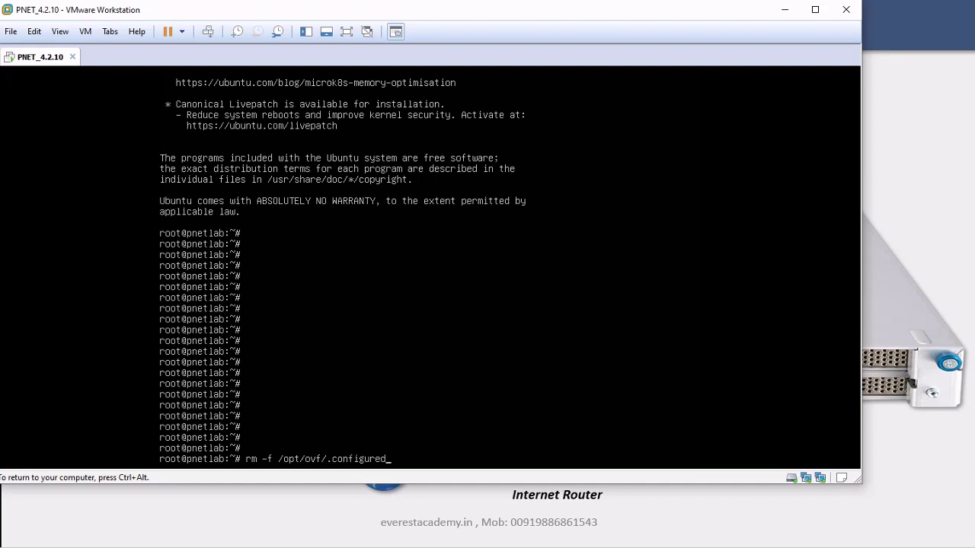
{"action": "key", "text": "BackSpace"}
{"action": "key", "text": "BackSpace"}
{"action": "key", "text": "BackSpace"}
{"action": "key", "text": "BackSpace"}
{"action": "key", "text": "BackSpace"}
{"action": "key", "text": "BackSpace"}
{"action": "key", "text": "BackSpace"}
{"action": "key", "text": "BackSpace"}
{"action": "key", "text": "BackSpace"}
{"action": "key", "text": "BackSpace"}
{"action": "key", "text": "BackSpace"}
{"action": "key", "text": "BackSpace"}
{"action": "key", "text": "BackSpace"}
{"action": "key", "text": "BackSpace"}
{"action": "key", "text": "BackSpace"}
{"action": "key", "text": "BackSpace"}
{"action": "key", "text": "BackSpace"}
{"action": "key", "text": "BackSpace"}
{"action": "key", "text": "BackSpace"}
{"action": "key", "text": "BackSpace"}
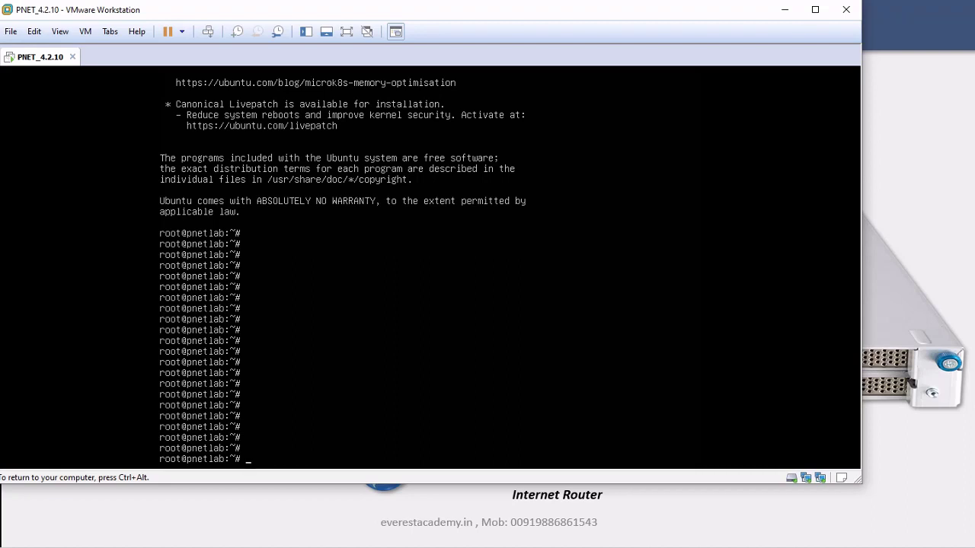
{"action": "type", "text": "su"}
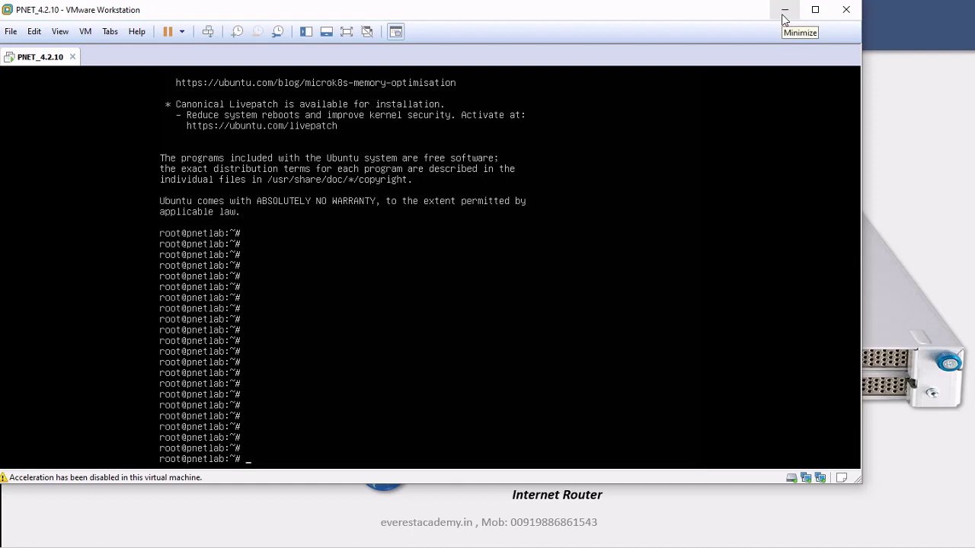
Dismiss the edit menu without pasting and minimize VMware Workstation
{"action": "left_click", "coordinate": [762, 152]}
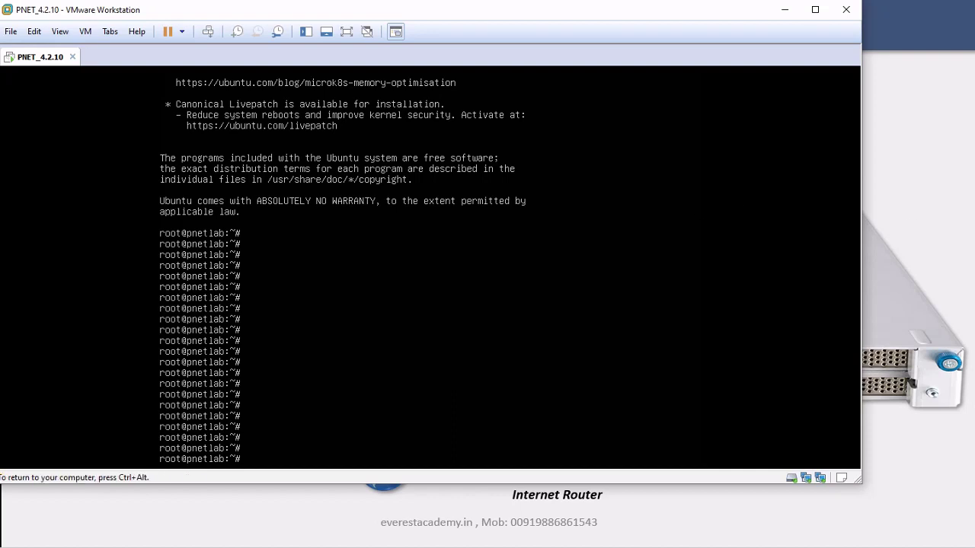
{"action": "left_click", "coordinate": [35, 31]}
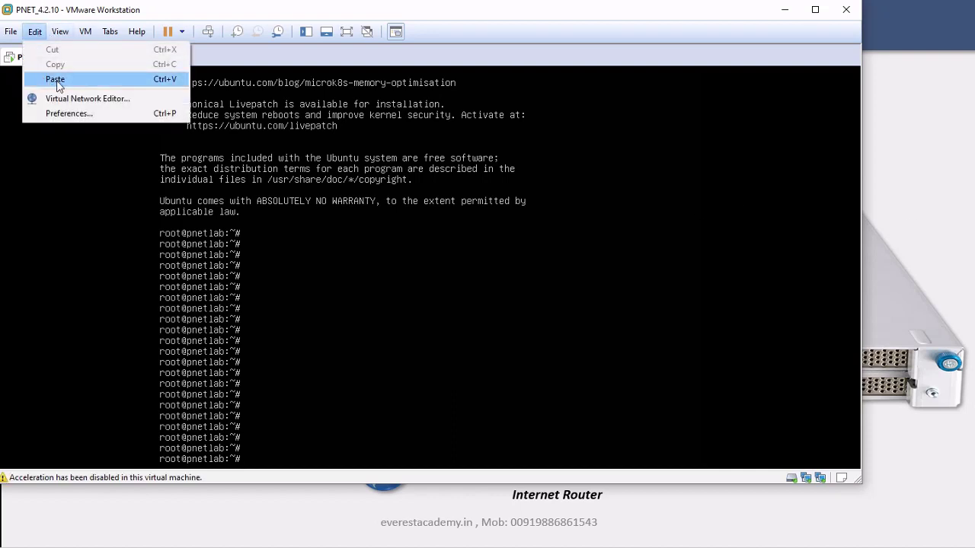
{"action": "left_click", "coordinate": [509, 44]}
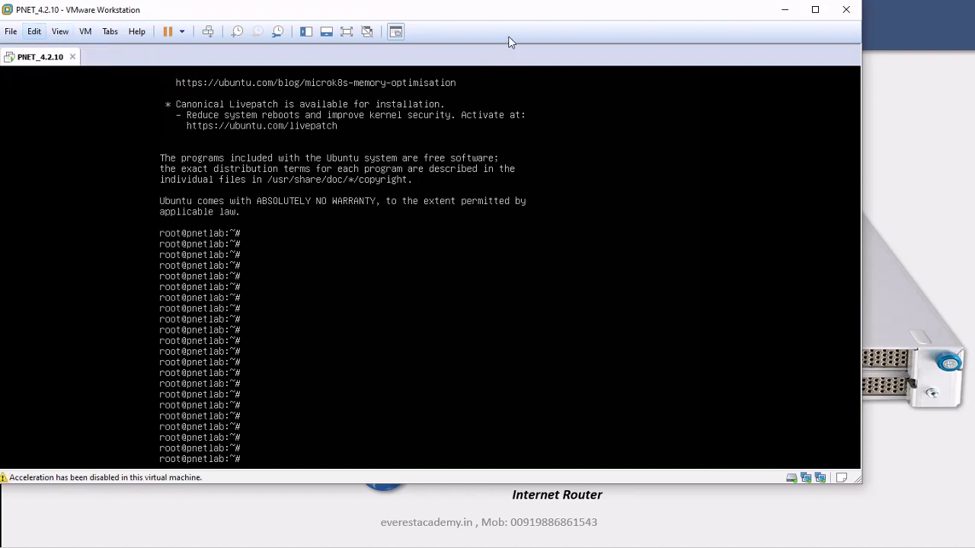
{"action": "left_click", "coordinate": [784, 11]}
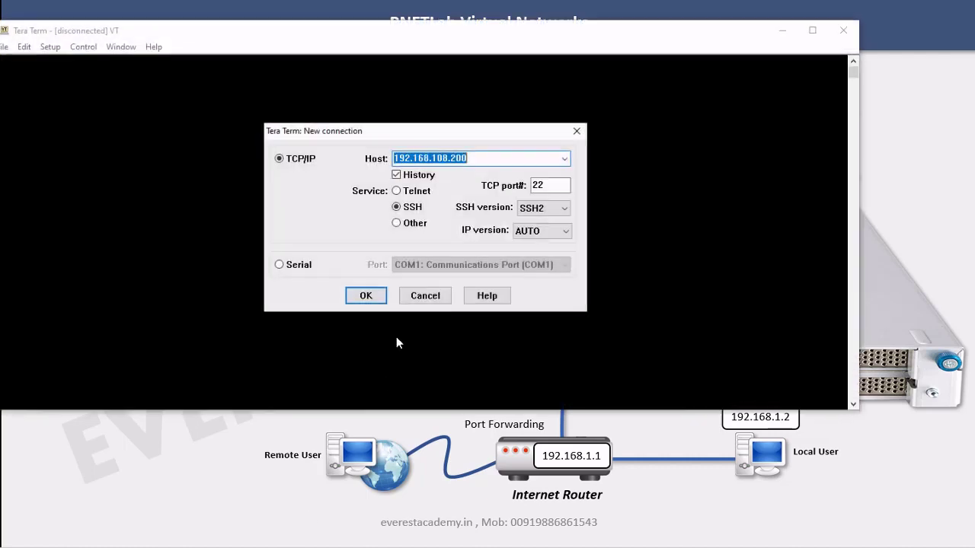
Start a new SSH connection to 192.168.108.200, replacing the stored host key
{"action": "left_click", "coordinate": [577, 131]}
{"action": "left_click_drag", "start_coordinate": [859, 164], "coordinate": [300, 169]}
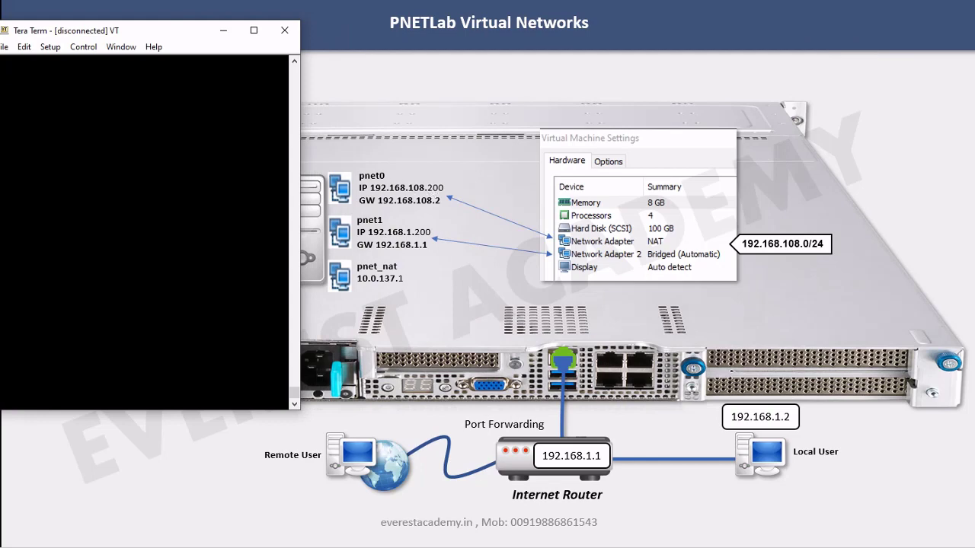
{"action": "left_click", "coordinate": [5, 47]}
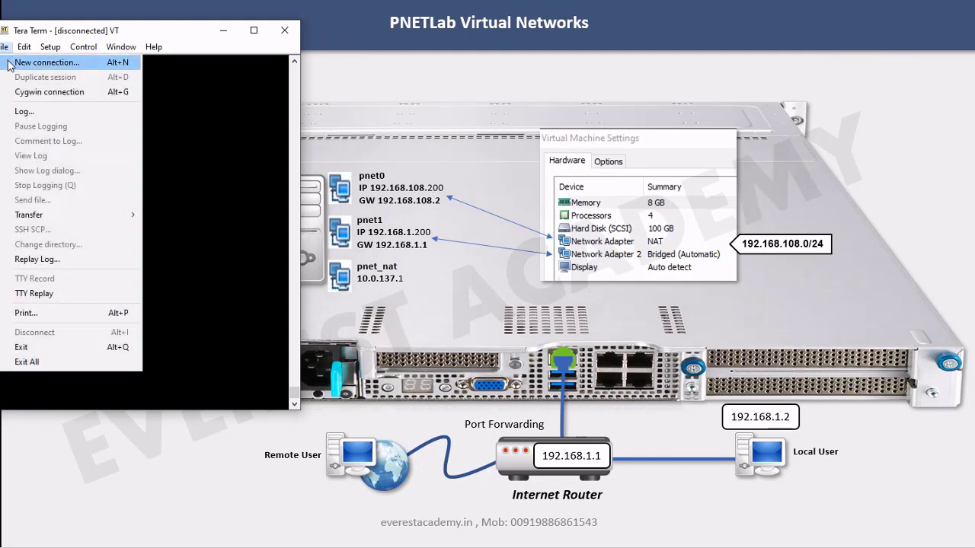
{"action": "left_click", "coordinate": [10, 65]}
{"action": "left_click", "coordinate": [134, 158]}
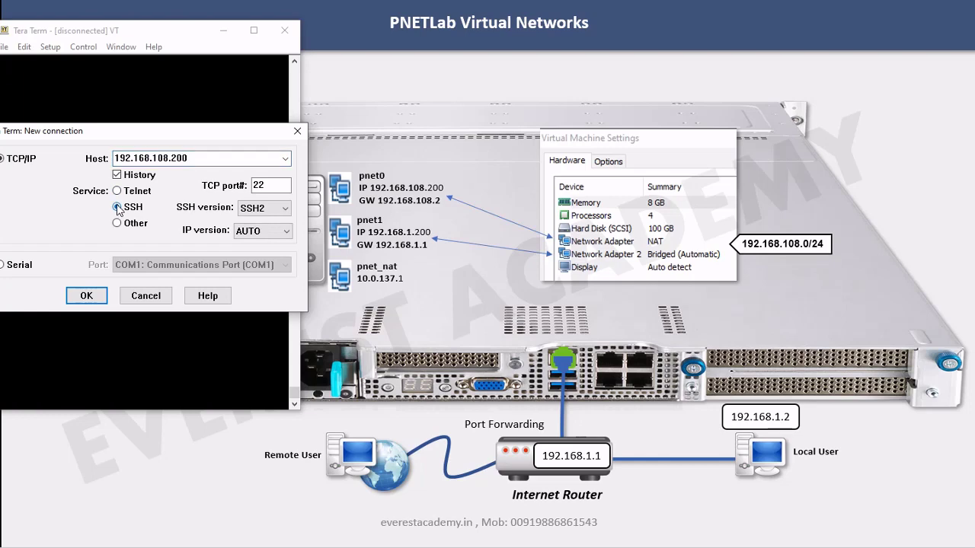
{"action": "left_click", "coordinate": [86, 295]}
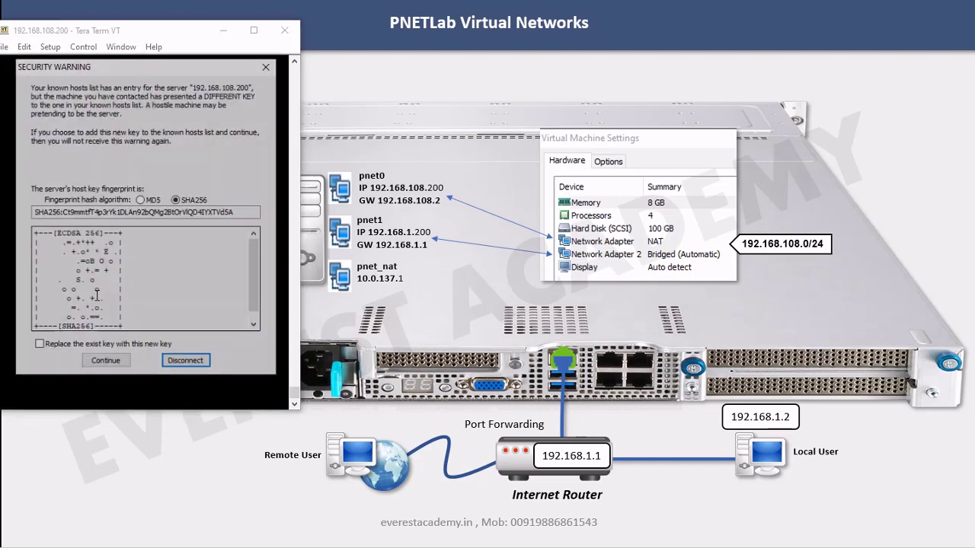
{"action": "left_click", "coordinate": [181, 230]}
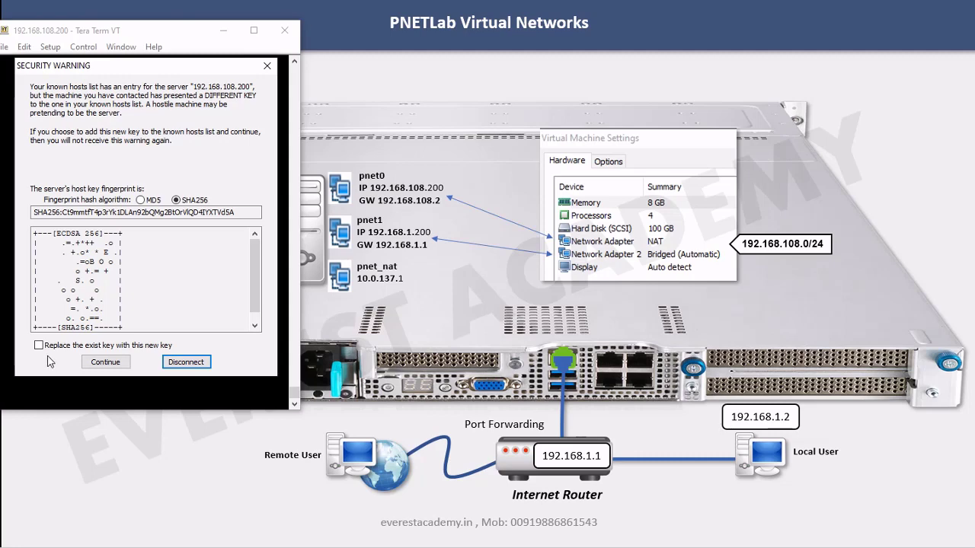
{"action": "left_click", "coordinate": [39, 346]}
{"action": "left_click", "coordinate": [106, 363]}
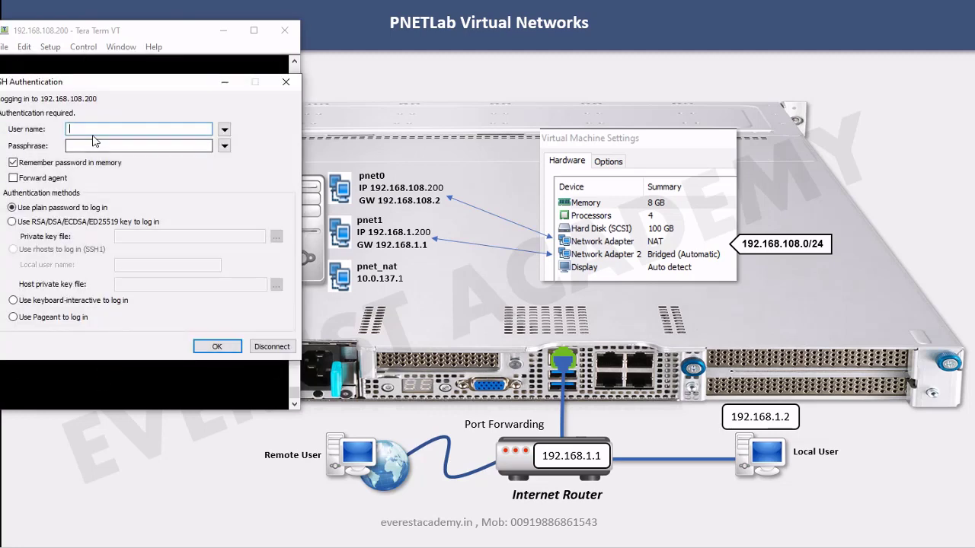
Log in as root with the account password and widen the Tera Term window
{"action": "type", "text": "root"}
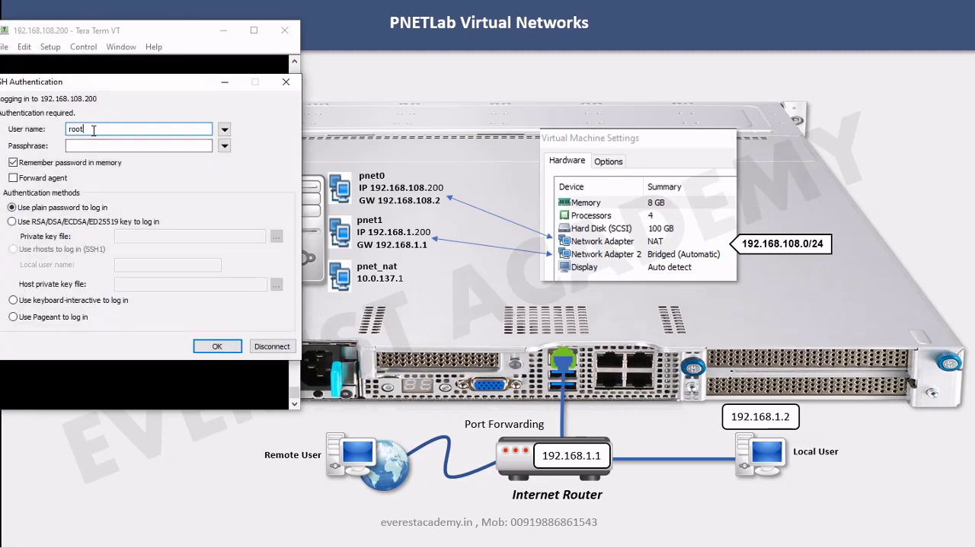
{"action": "key", "text": "Tab"}
{"action": "type", "text": "pnet"}
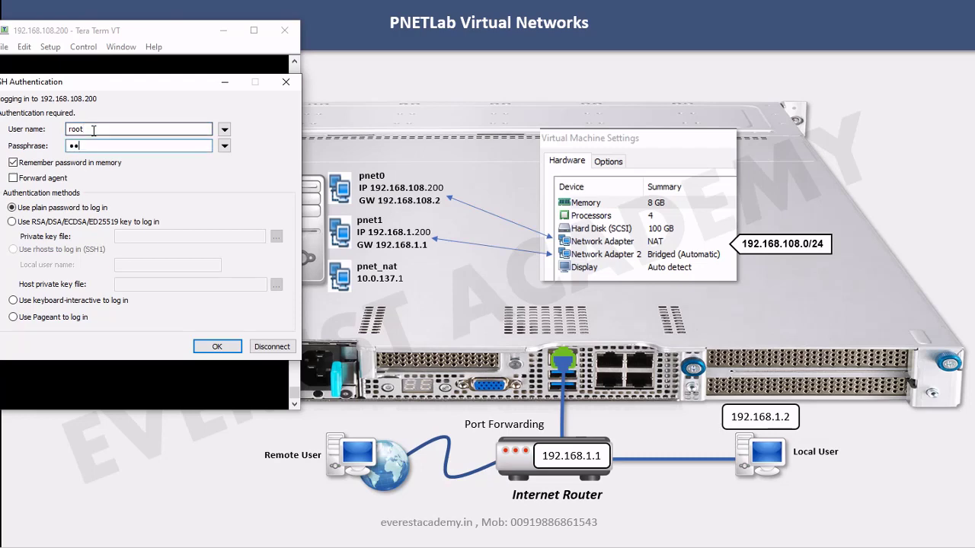
{"action": "left_click", "coordinate": [213, 347]}
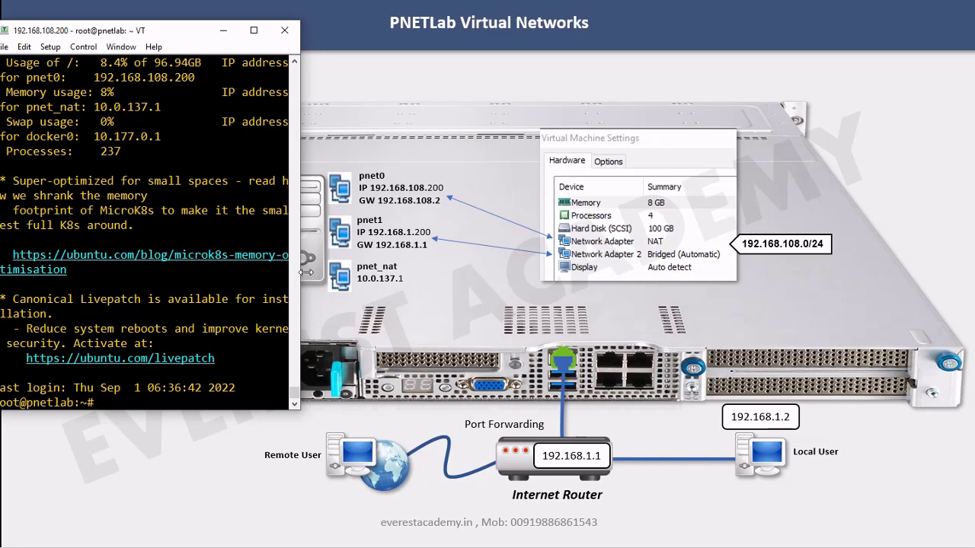
{"action": "left_click_drag", "start_coordinate": [300, 274], "coordinate": [879, 273]}
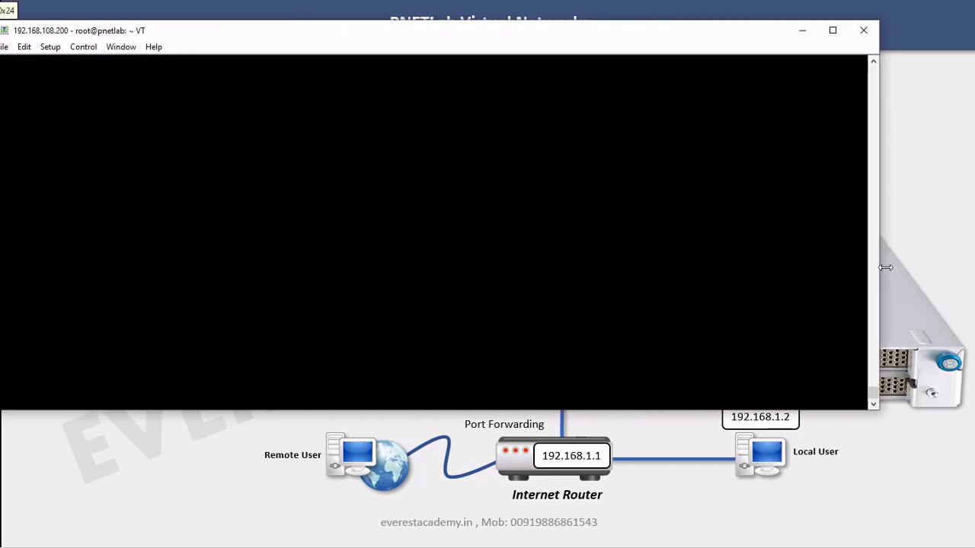
Run lsb_release -a to confirm Ubuntu 18.04.5 LTS, then make the terminal window taller
{"action": "key", "text": "Return"}
{"action": "key", "text": "Return"}
{"action": "key", "text": "Return"}
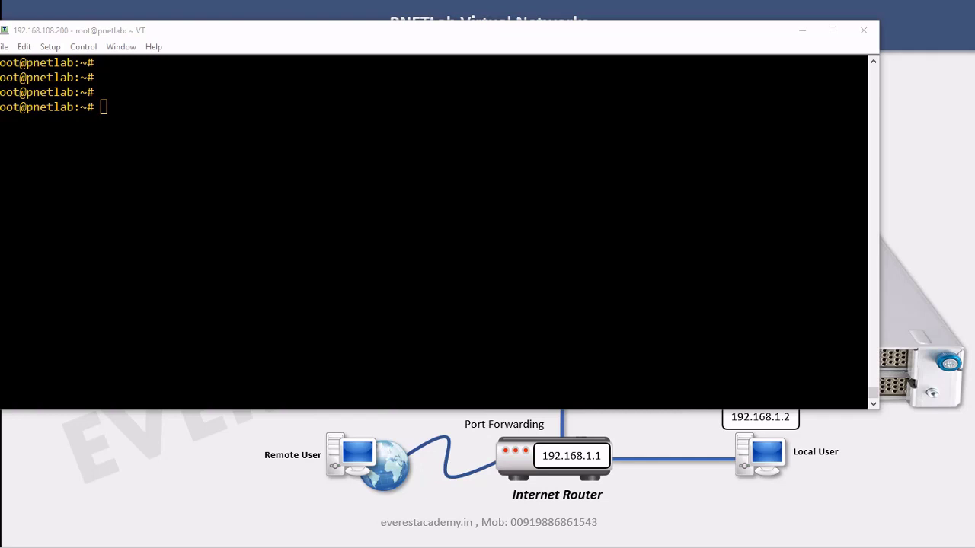
{"action": "key", "text": "alt+Tab"}
{"action": "key", "text": "alt+v"}
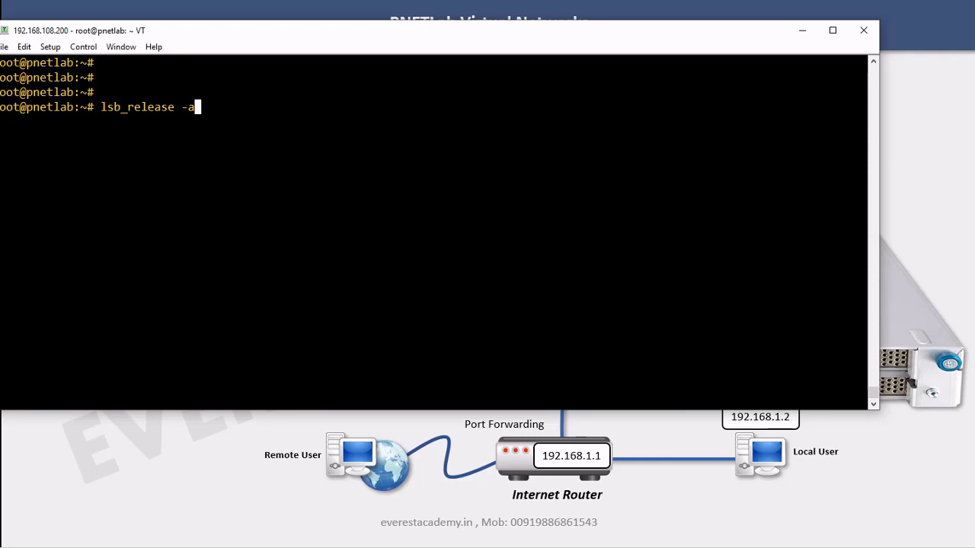
{"action": "key", "text": "Return"}
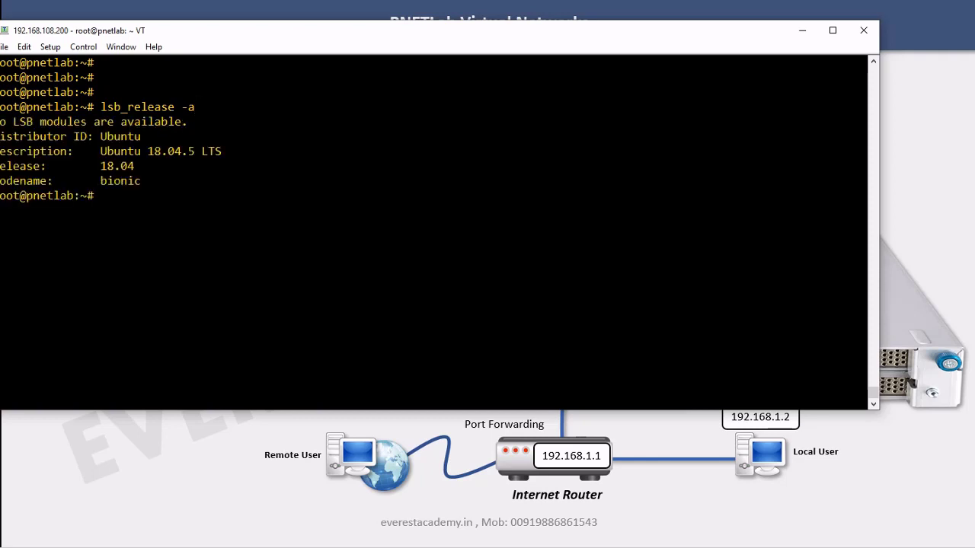
{"action": "left_click_drag", "start_coordinate": [100, 151], "coordinate": [182, 151]}
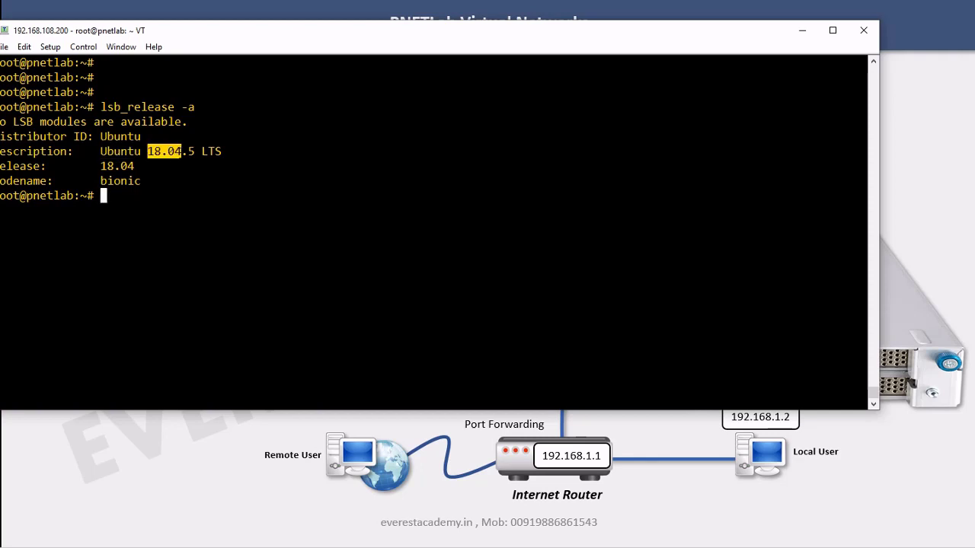
{"action": "left_click", "coordinate": [265, 167]}
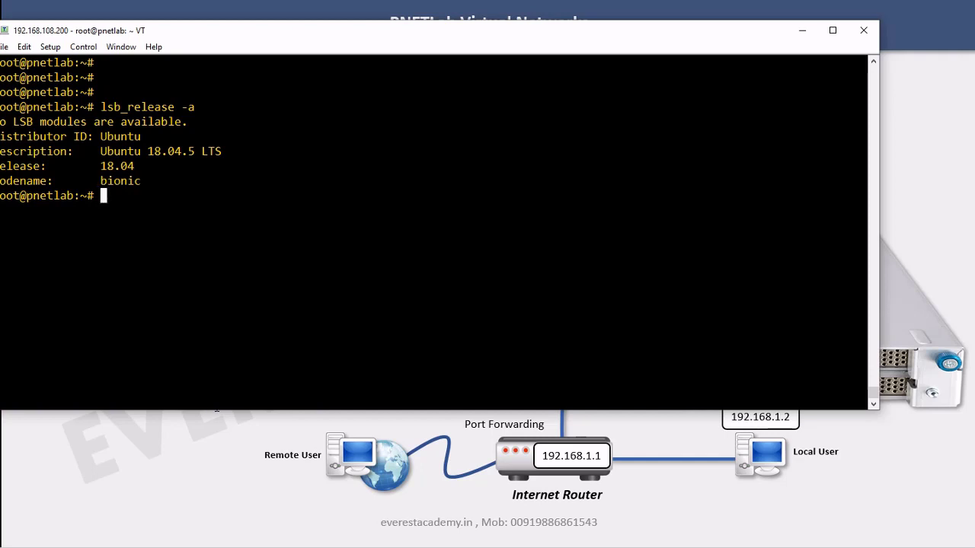
{"action": "left_click_drag", "start_coordinate": [219, 414], "coordinate": [222, 511]}
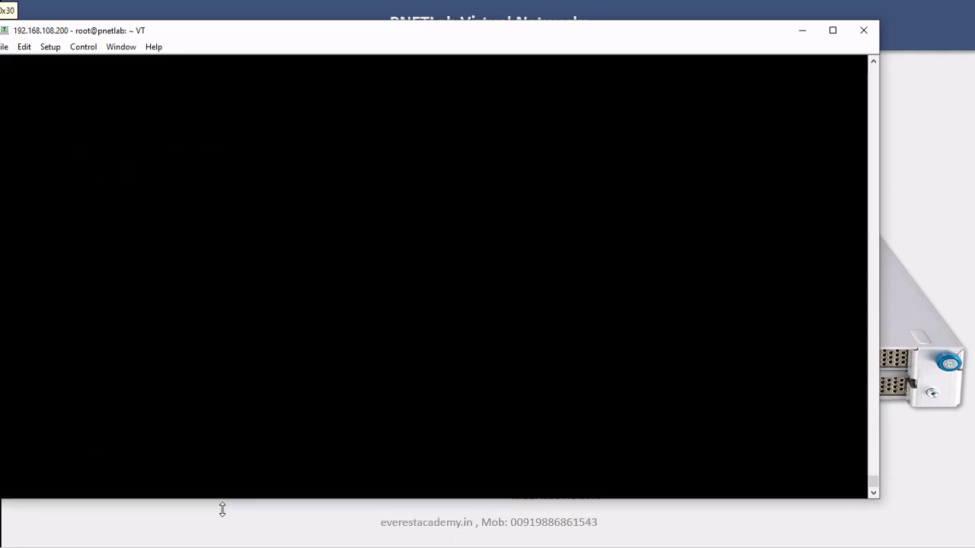
Run ifconfig and highlight the eth0 and pnet0 interface names in the output
{"action": "type", "text": "if"}
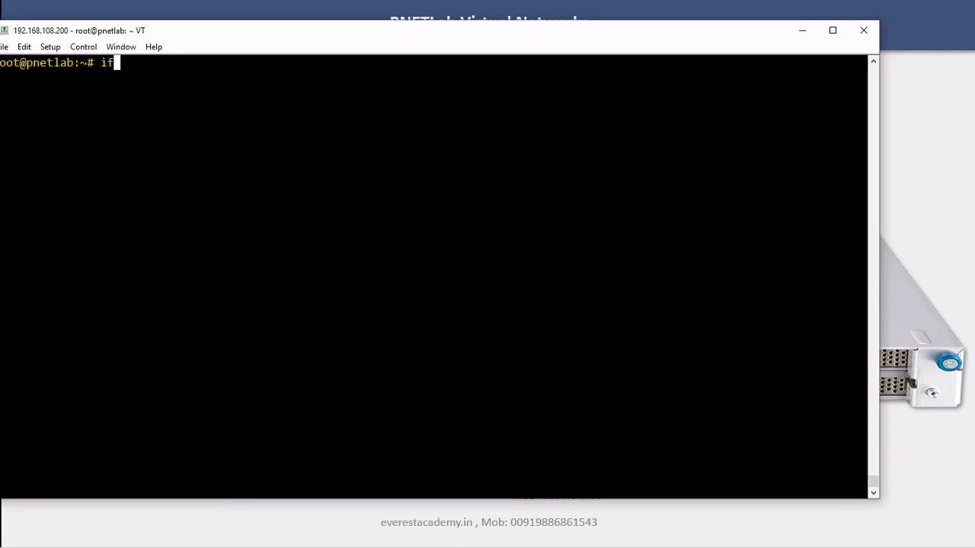
{"action": "type", "text": "config"}
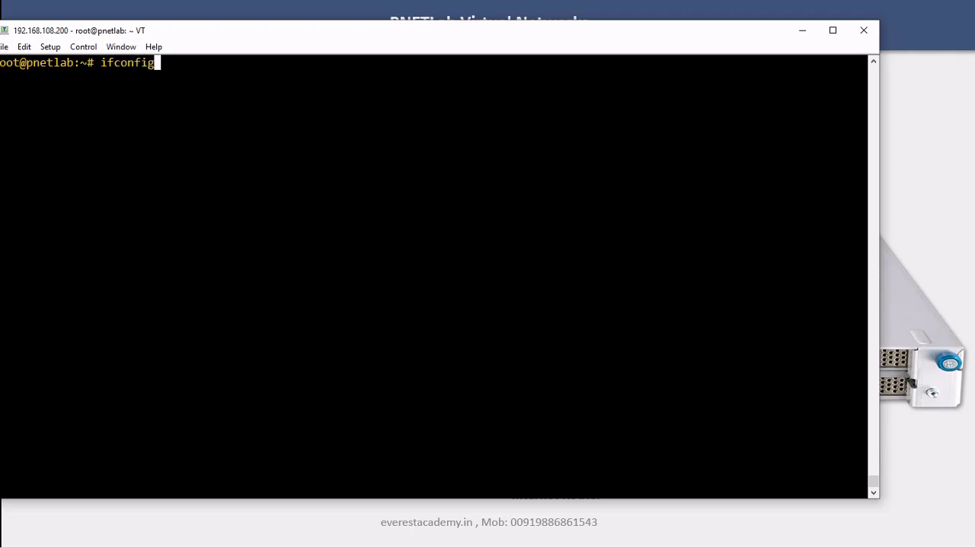
{"action": "key", "text": "Return"}
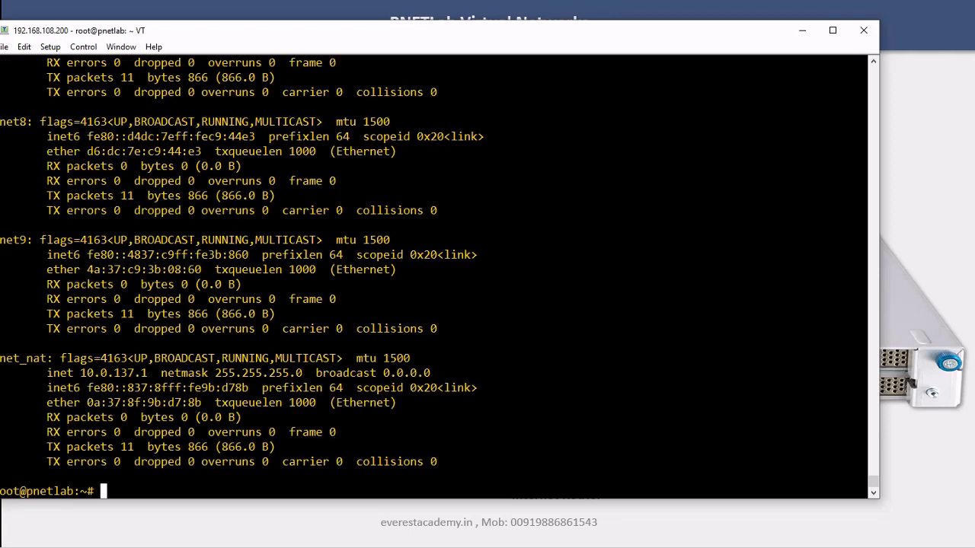
{"action": "scroll", "coordinate": [434, 278], "scroll_direction": "up", "scroll_amount": 3}
{"action": "scroll", "coordinate": [434, 278], "scroll_direction": "up", "scroll_amount": 14}
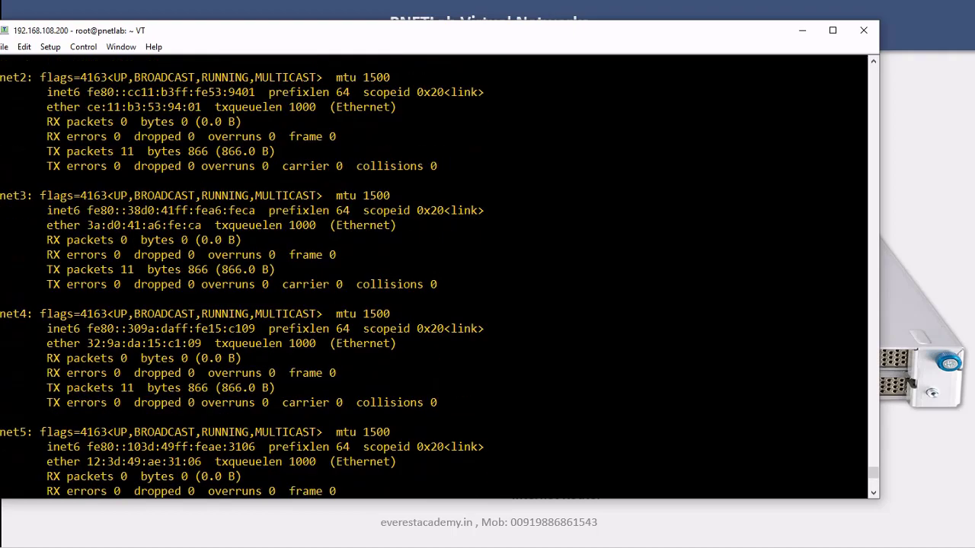
{"action": "scroll", "coordinate": [434, 278], "scroll_direction": "up", "scroll_amount": 12}
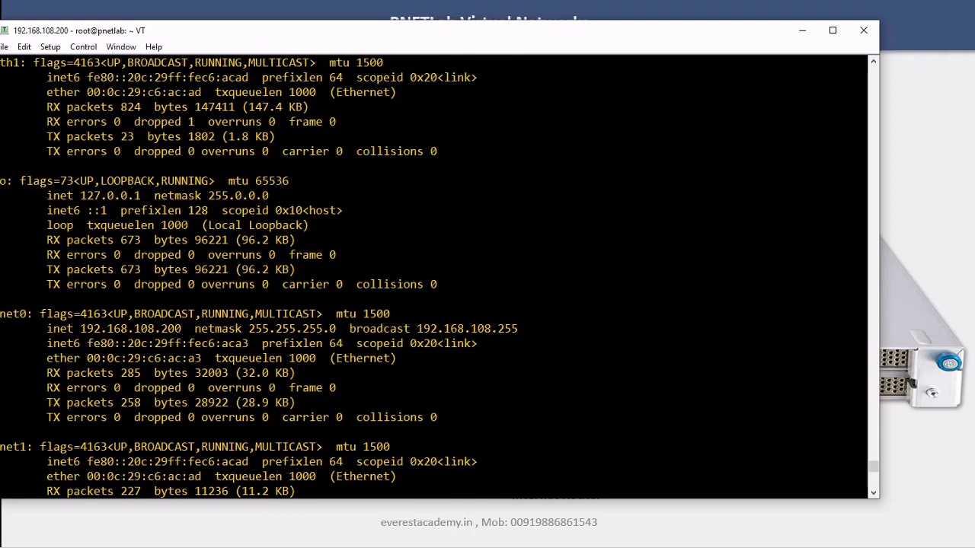
{"action": "scroll", "coordinate": [435, 278], "scroll_direction": "up", "scroll_amount": 1}
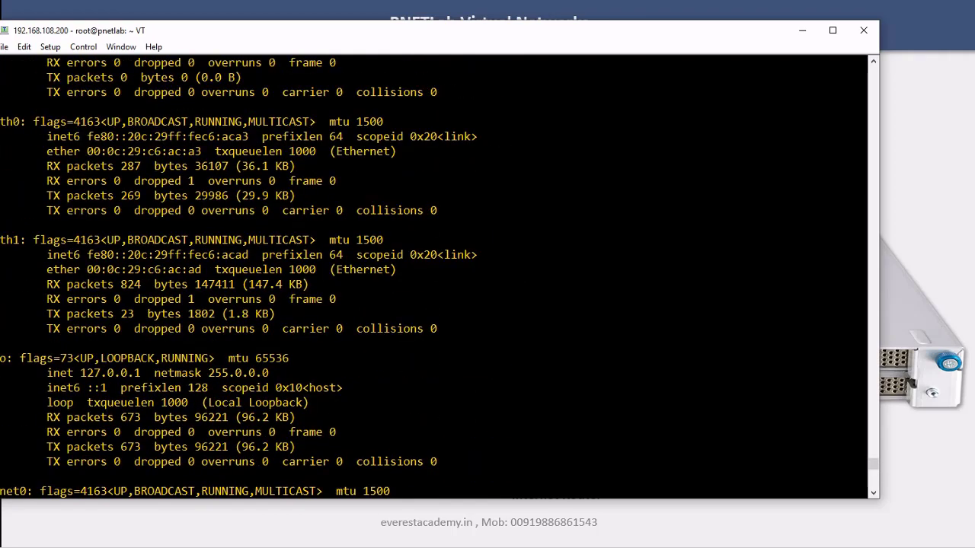
{"action": "double_click", "coordinate": [12, 122]}
{"action": "scroll", "coordinate": [435, 278], "scroll_direction": "down", "scroll_amount": 5}
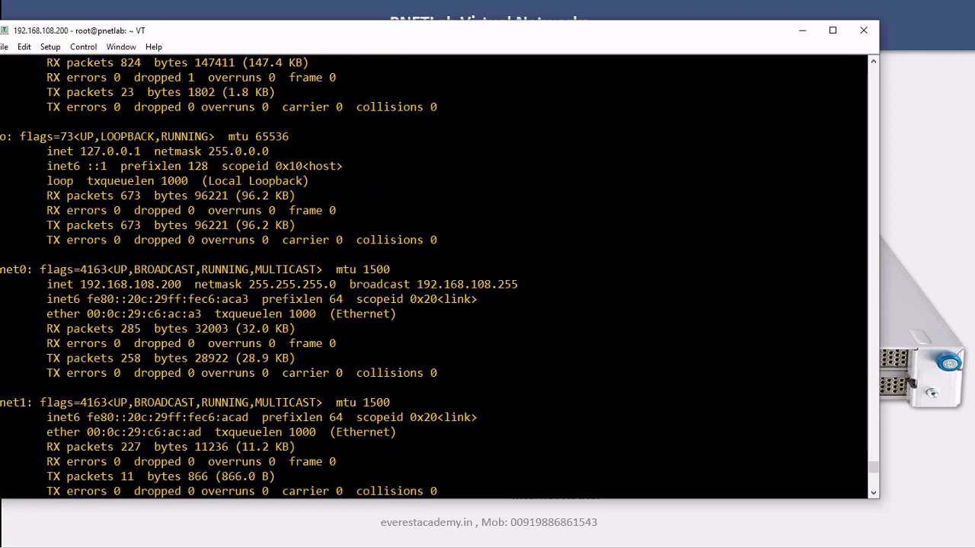
{"action": "left_click_drag", "start_coordinate": [1, 269], "coordinate": [26, 269]}
Compare pnet0's 192.168.108.200 and pnet1 with the diagram, then clear the screen with Ctrl+L
{"action": "left_click_drag", "start_coordinate": [216, 37], "coordinate": [673, 31]}
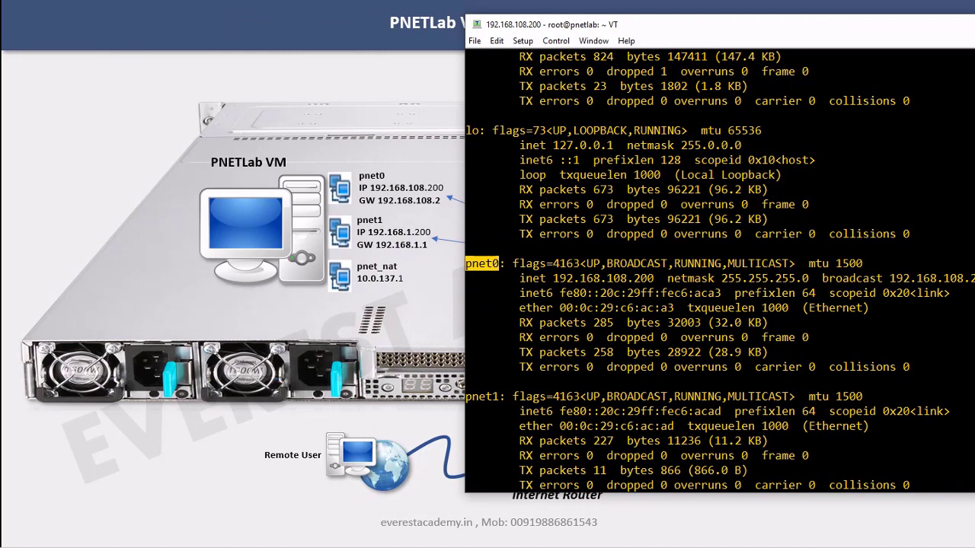
{"action": "left_click_drag", "start_coordinate": [553, 278], "coordinate": [647, 278]}
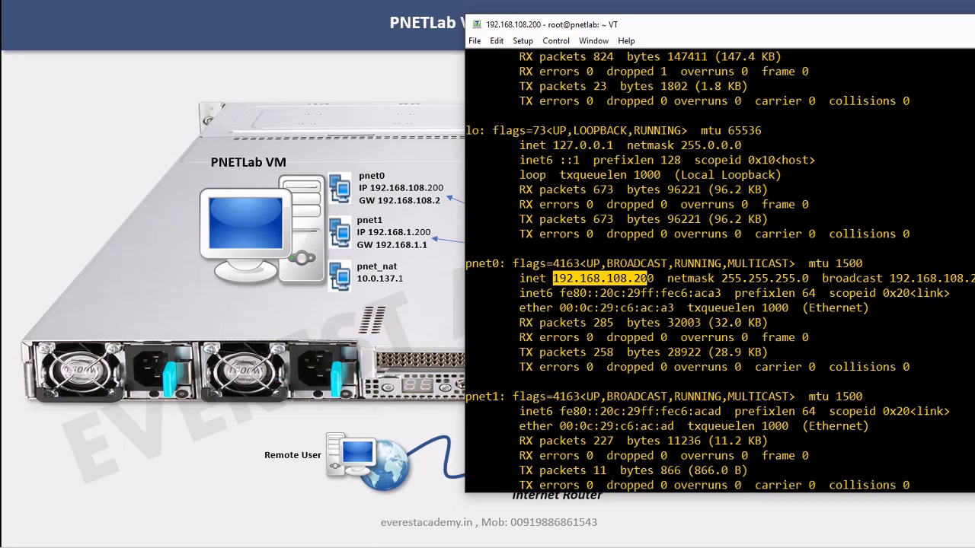
{"action": "scroll", "coordinate": [719, 271], "scroll_direction": "down", "scroll_amount": 1}
{"action": "left_click_drag", "start_coordinate": [466, 352], "coordinate": [499, 352]}
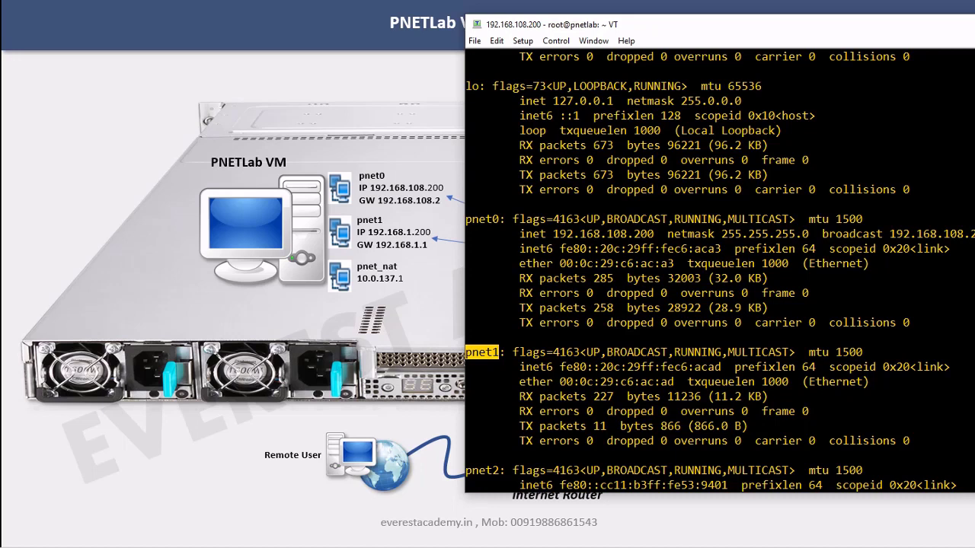
{"action": "key", "text": "ctrl+l"}
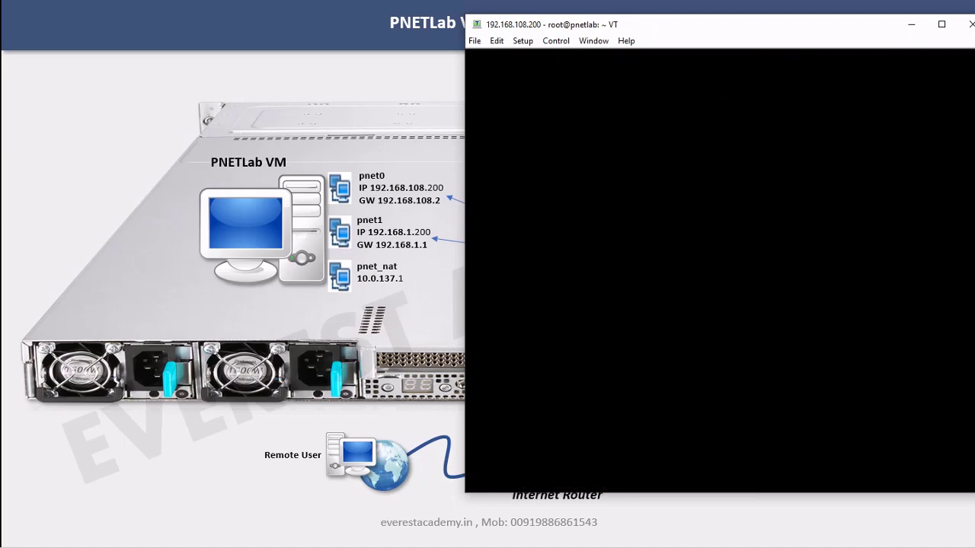
Run ifconfig and check that pnet_nat holds 10.0.137.1, then review the pnet1 entry
{"action": "type", "text": "ifconfig"}
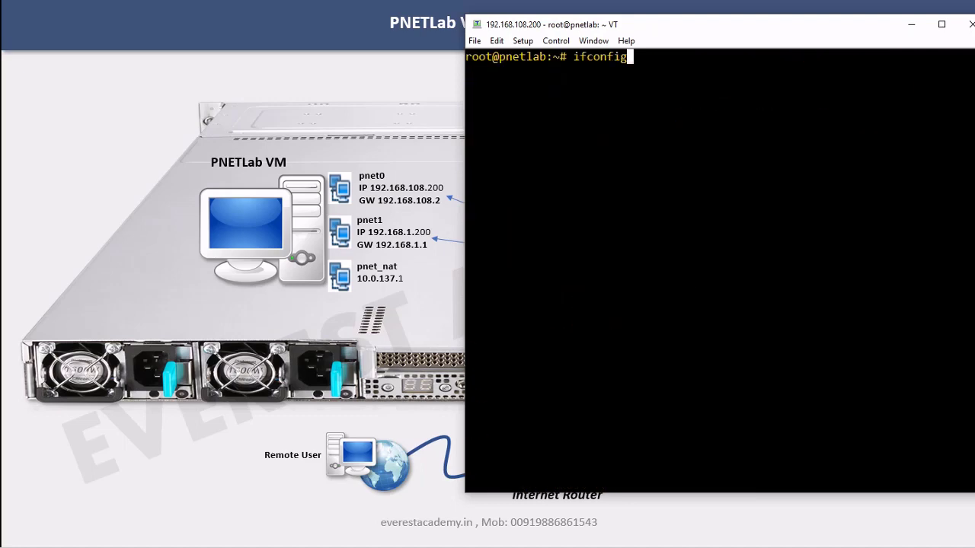
{"action": "key", "text": "Return"}
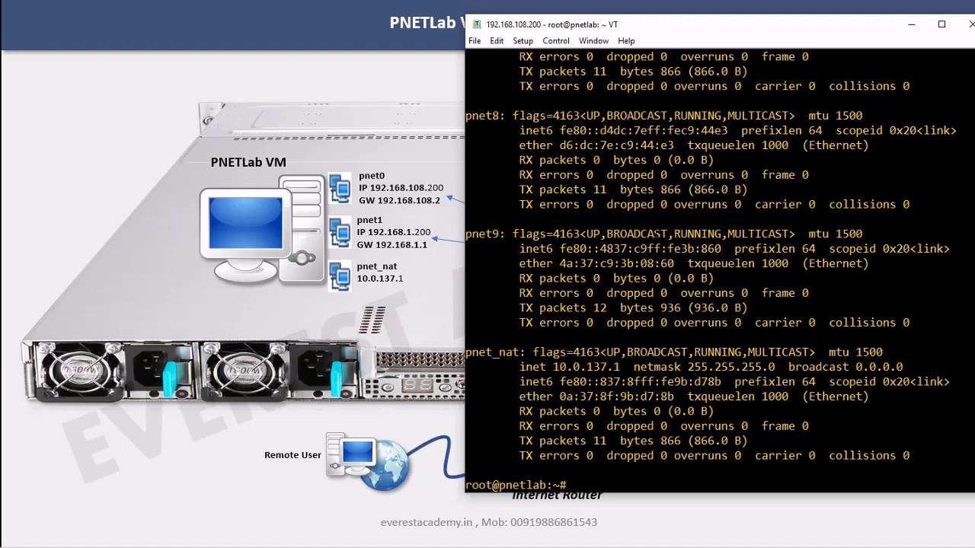
{"action": "scroll", "coordinate": [711, 273], "scroll_direction": "up", "scroll_amount": 2}
{"action": "scroll", "coordinate": [711, 272], "scroll_direction": "down", "scroll_amount": 2}
{"action": "left_click_drag", "start_coordinate": [466, 353], "coordinate": [621, 367]}
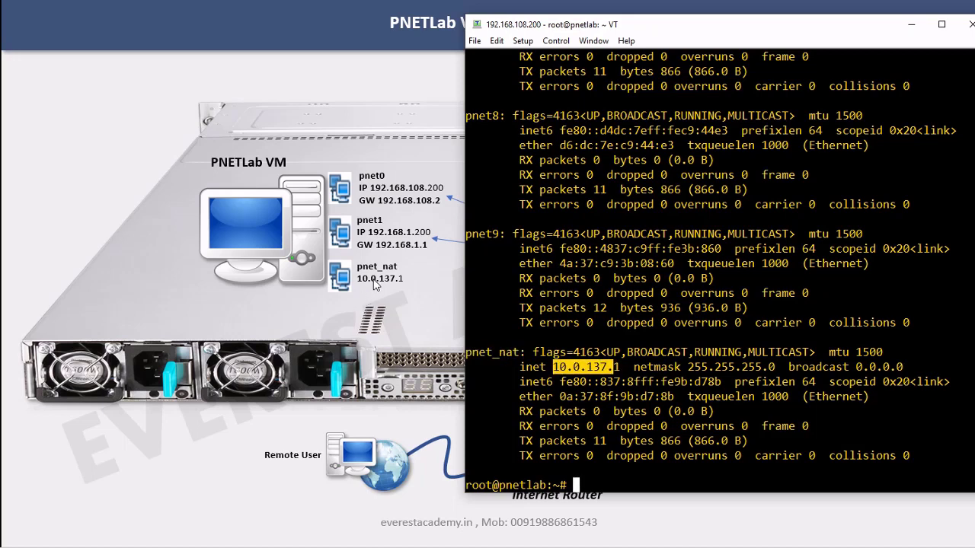
{"action": "left_click", "coordinate": [408, 287]}
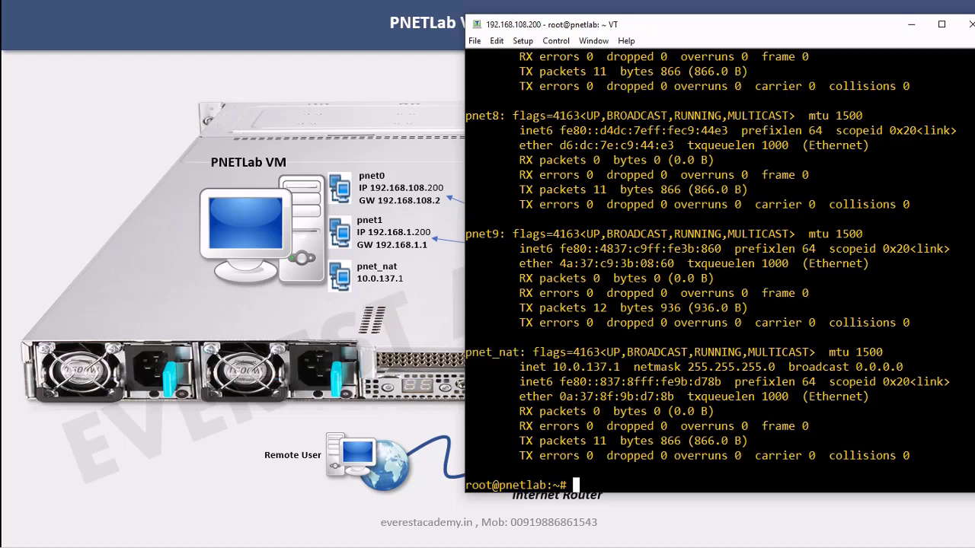
{"action": "scroll", "coordinate": [719, 271], "scroll_direction": "up", "scroll_amount": 6}
{"action": "scroll", "coordinate": [720, 271], "scroll_direction": "up", "scroll_amount": 14}
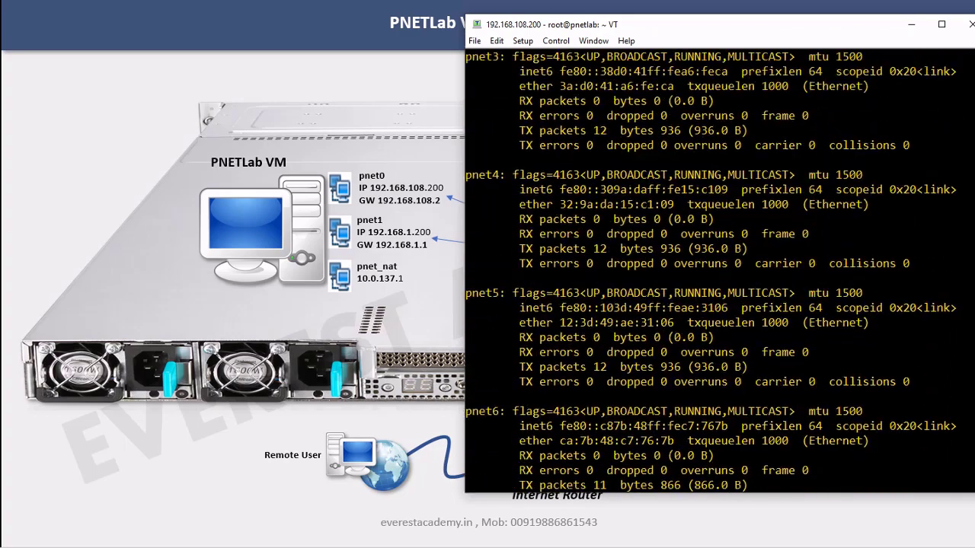
{"action": "left_click_drag", "start_coordinate": [465, 174], "coordinate": [508, 174]}
{"action": "left_click", "coordinate": [677, 234]}
{"action": "scroll", "coordinate": [677, 234], "scroll_direction": "down", "scroll_amount": 20}
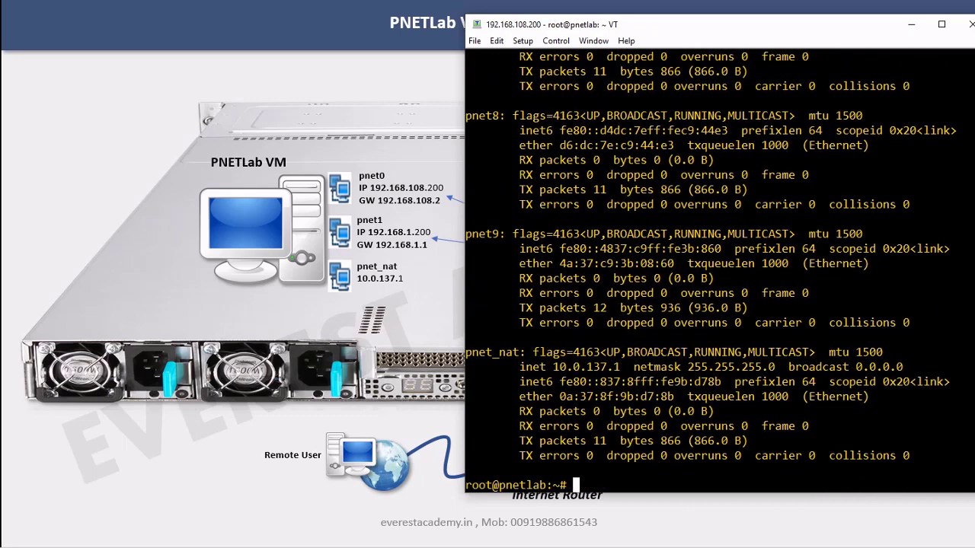
Clear the terminal back to a fresh root prompt with Ctrl+L
{"action": "key", "text": "Return"}
{"action": "key", "text": "Return"}
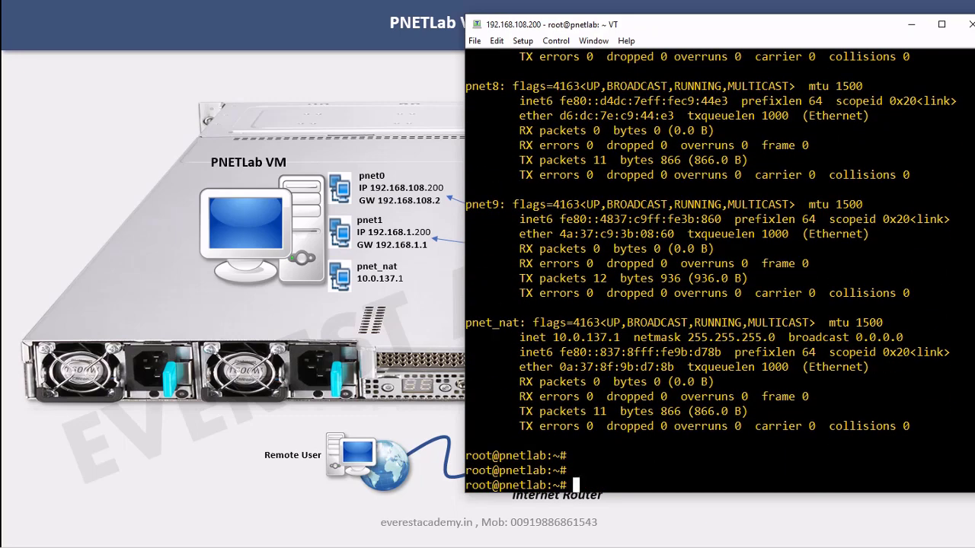
{"action": "left_click_drag", "start_coordinate": [638, 496], "coordinate": [635, 509]}
{"action": "key", "text": "ctrl+l"}
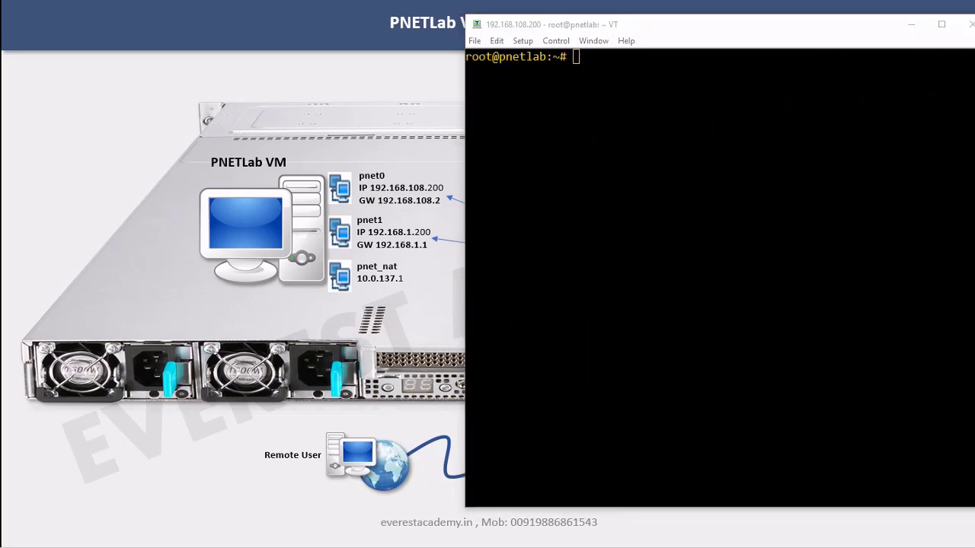
Change into /etc/network and list its files
{"action": "key", "text": "Return"}
{"action": "key", "text": "Return"}
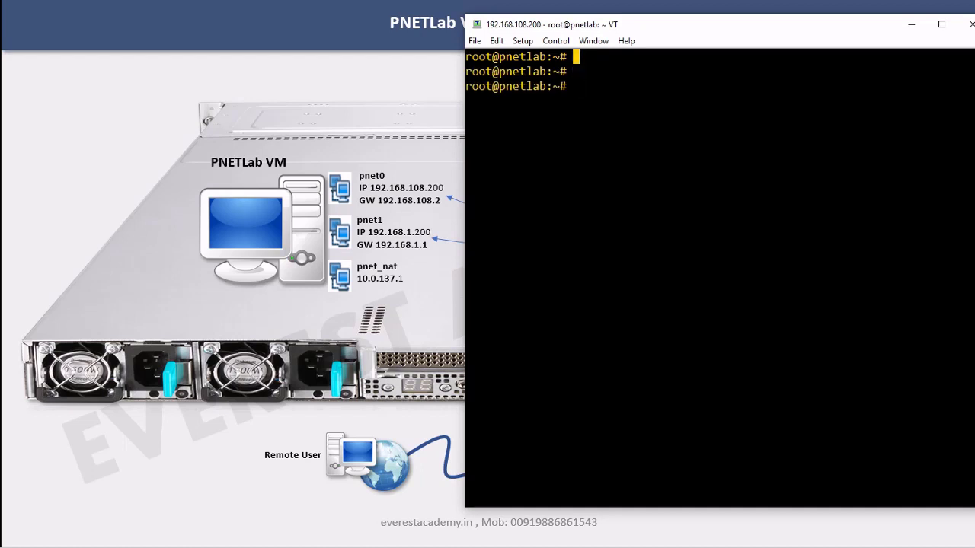
{"action": "type", "text": "cd /etc/net"}
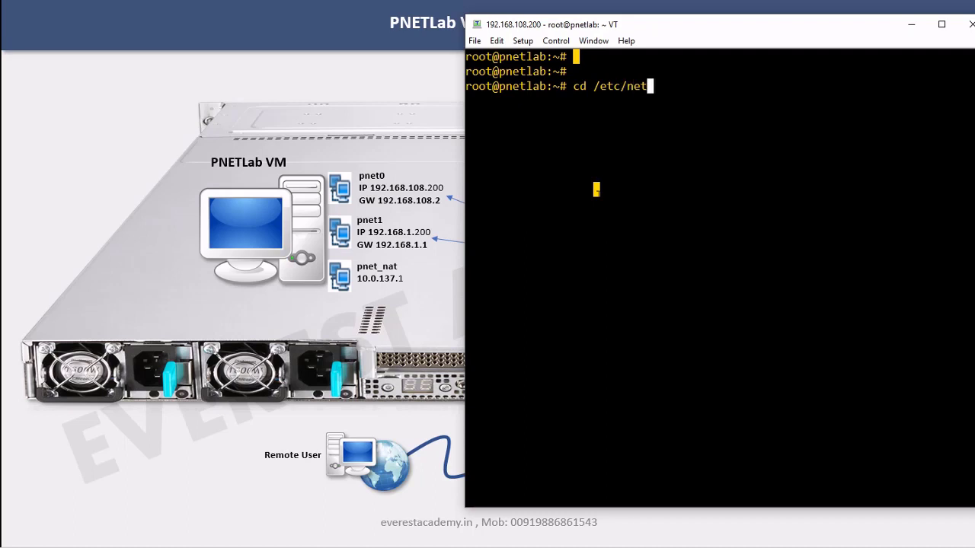
{"action": "type", "text": "work"}
{"action": "key", "text": "Return"}
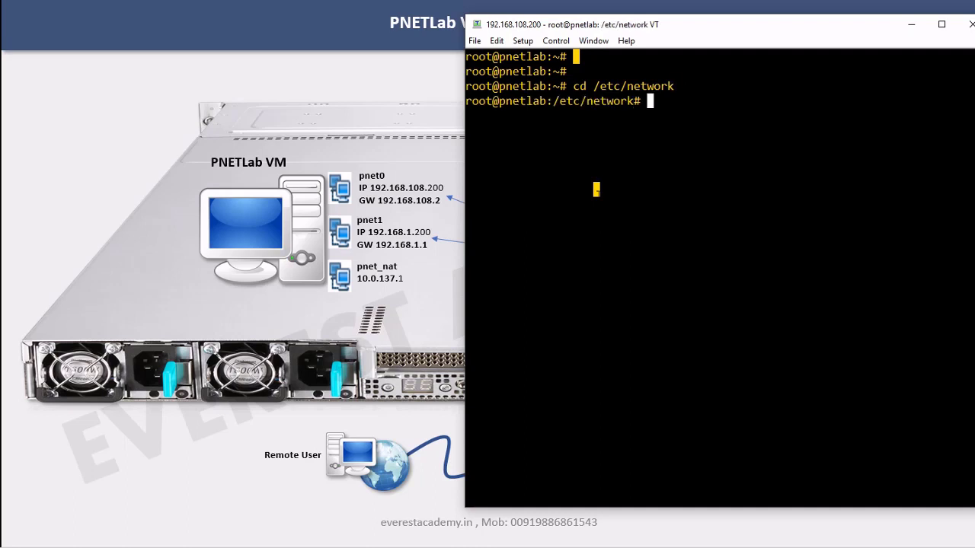
{"action": "type", "text": "ls"}
{"action": "key", "text": "Return"}
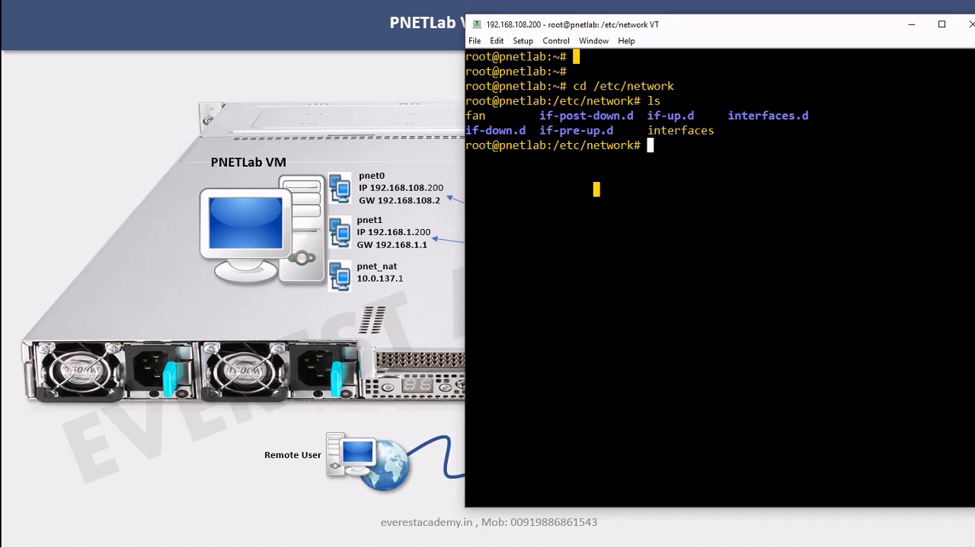
Open the interfaces file in nano, completing the name with Tab
{"action": "type", "text": "nano inter"}
{"action": "key", "text": "Tab"}
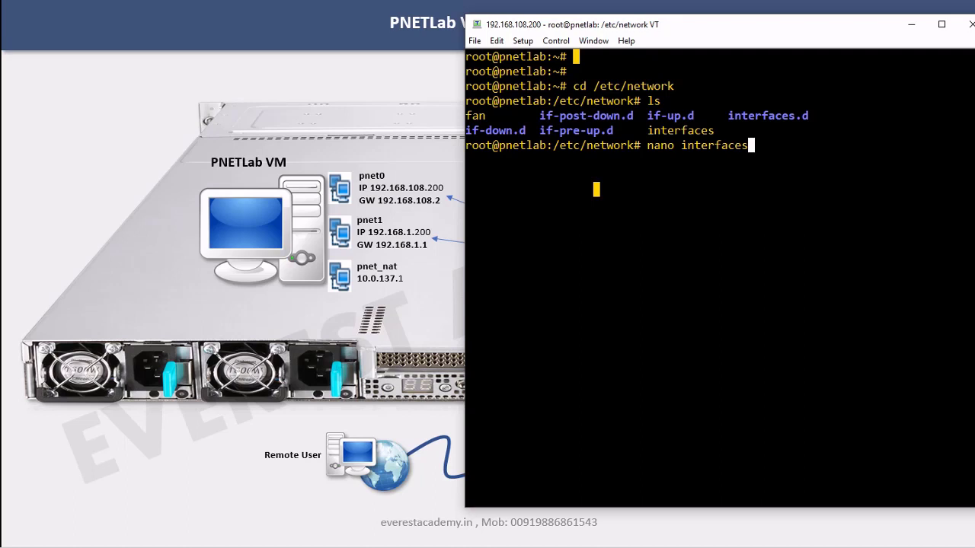
{"action": "key", "text": "Return"}
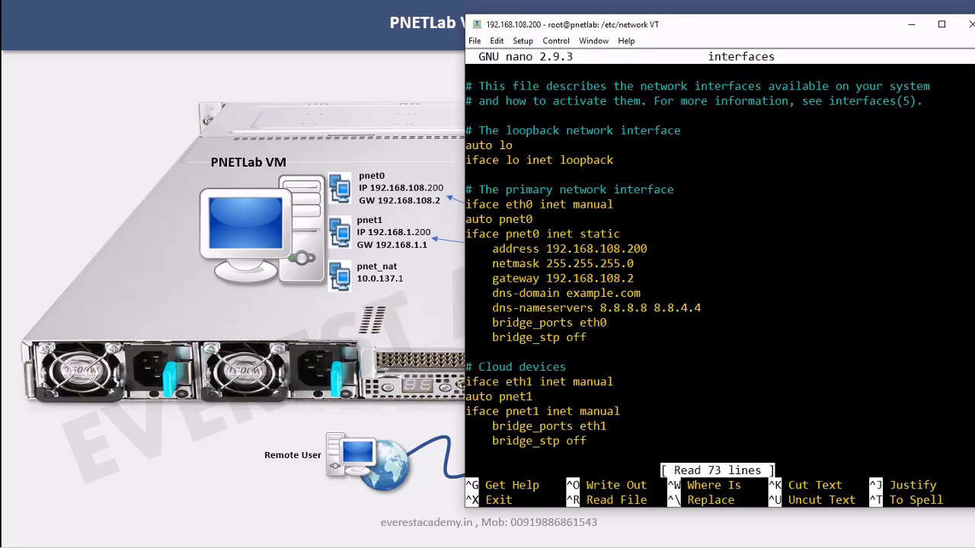
{"action": "key", "text": "Down"}
{"action": "key", "text": "Down"}
{"action": "key", "text": "Down"}
{"action": "key", "text": "Down"}
{"action": "key", "text": "Down"}
{"action": "key", "text": "Down"}
{"action": "key", "text": "Down"}
{"action": "key", "text": "Down"}
{"action": "key", "text": "Down"}
{"action": "left_click_drag", "start_coordinate": [640, 27], "coordinate": [867, 33]}
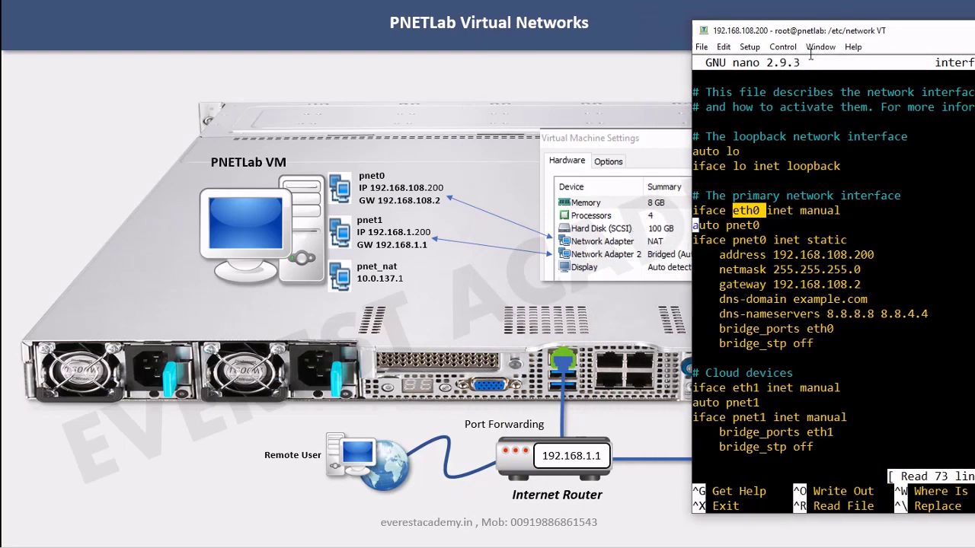
{"action": "left_click_drag", "start_coordinate": [824, 32], "coordinate": [559, 41]}
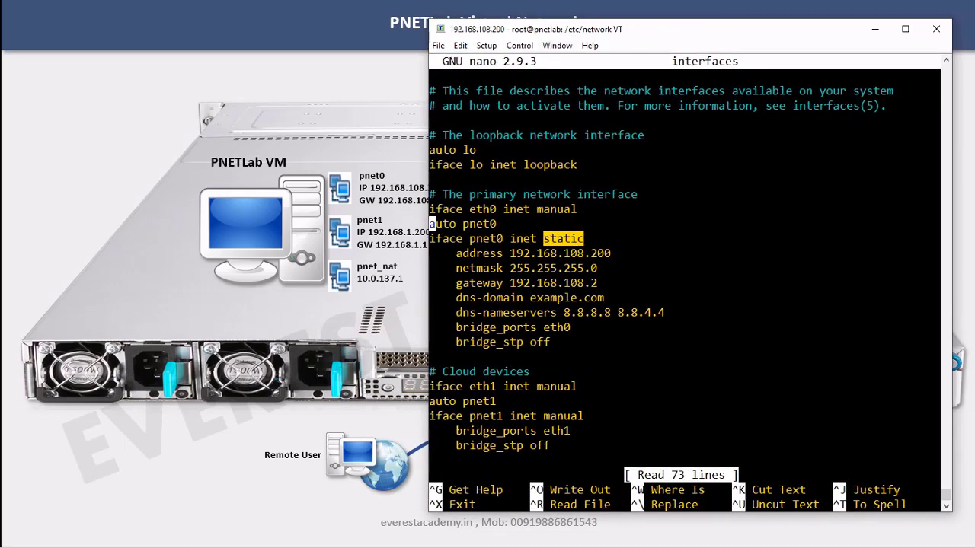
Review pnet0's address, dns-domain and bridge_ports eth0 settings in the file
{"action": "left_click_drag", "start_coordinate": [456, 253], "coordinate": [585, 282]}
{"action": "left_click_drag", "start_coordinate": [462, 298], "coordinate": [564, 298]}
{"action": "left_click_drag", "start_coordinate": [523, 328], "coordinate": [563, 326]}
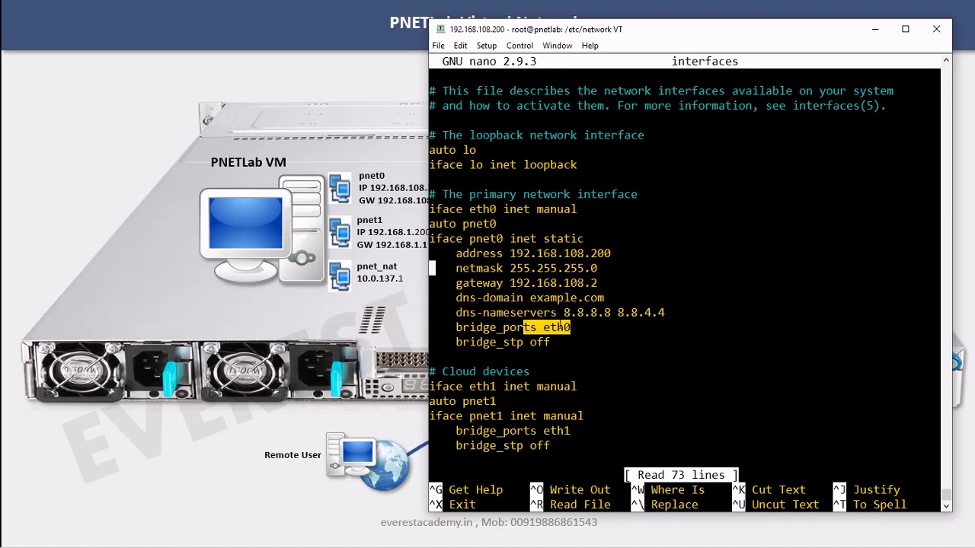
{"action": "key", "text": "Down"}
{"action": "key", "text": "Down"}
{"action": "key", "text": "Down"}
{"action": "key", "text": "Down"}
{"action": "key", "text": "Down"}
{"action": "key", "text": "Down"}
{"action": "key", "text": "Down"}
{"action": "key", "text": "Down"}
{"action": "key", "text": "Down"}
Change pnet1 from manual to static and paste the 192.168.1.200 address lines below it
{"action": "key", "text": "Right"}
{"action": "key", "text": "Right"}
{"action": "key", "text": "Right"}
{"action": "key", "text": "Right"}
{"action": "key", "text": "Right"}
{"action": "key", "text": "Right"}
{"action": "key", "text": "Right"}
{"action": "key", "text": "Right"}
{"action": "key", "text": "Right"}
{"action": "key", "text": "Right"}
{"action": "key", "text": "Right"}
{"action": "key", "text": "Right"}
{"action": "key", "text": "Right"}
{"action": "key", "text": "Right"}
{"action": "key", "text": "Right"}
{"action": "key", "text": "Right"}
{"action": "key", "text": "Right"}
{"action": "key", "text": "Right"}
{"action": "key", "text": "Right"}
{"action": "key", "text": "Right"}
{"action": "key", "text": "Right"}
{"action": "key", "text": "Right"}
{"action": "key", "text": "Right"}
{"action": "key", "text": "BackSpace"}
{"action": "key", "text": "BackSpace"}
{"action": "key", "text": "BackSpace"}
{"action": "key", "text": "BackSpace"}
{"action": "key", "text": "BackSpace"}
{"action": "key", "text": "BackSpace"}
{"action": "type", "text": "static"}
{"action": "key", "text": "Return"}
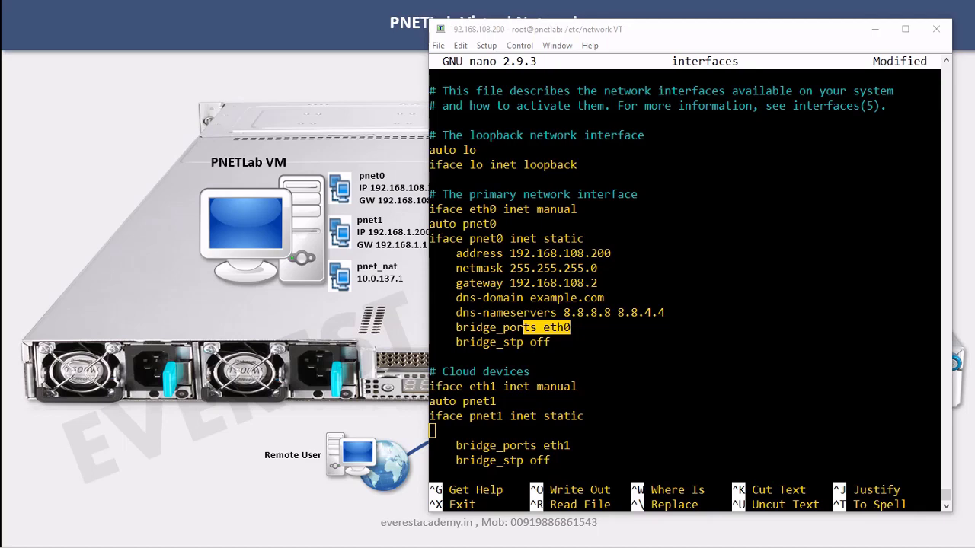
{"action": "left_click", "coordinate": [579, 422]}
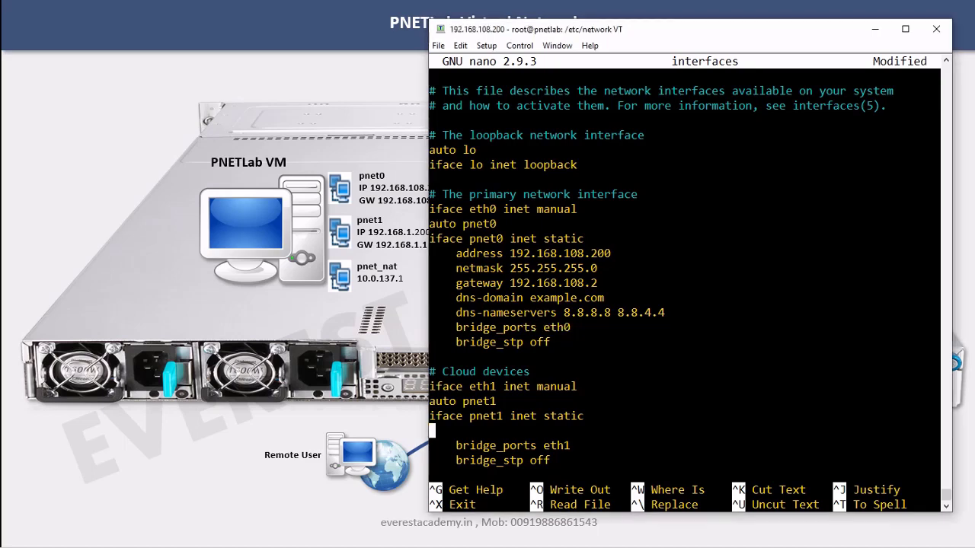
{"action": "right_click", "coordinate": [579, 422]}
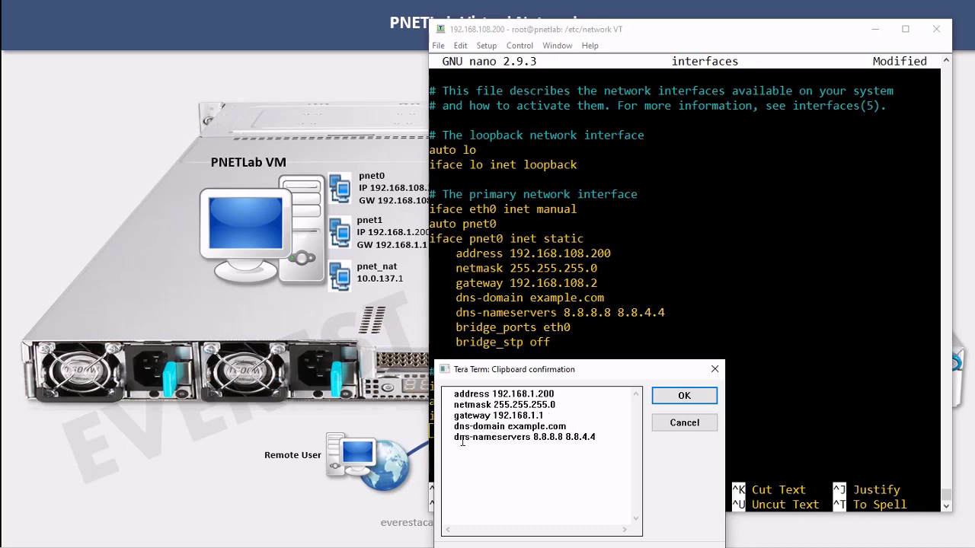
Confirm the paste and review pnet1's new address, netmask, gateway and DNS lines
{"action": "left_click", "coordinate": [683, 397]}
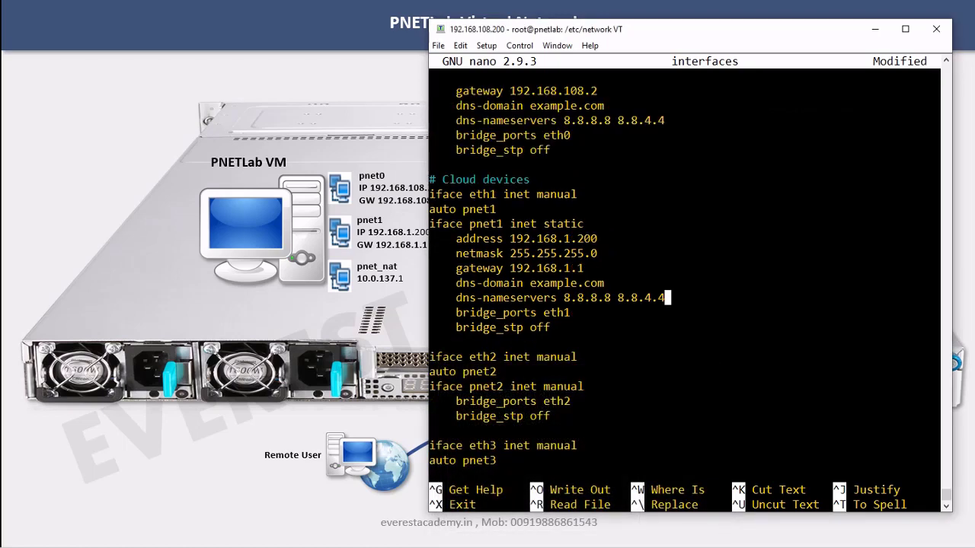
{"action": "left_click_drag", "start_coordinate": [469, 224], "coordinate": [502, 224]}
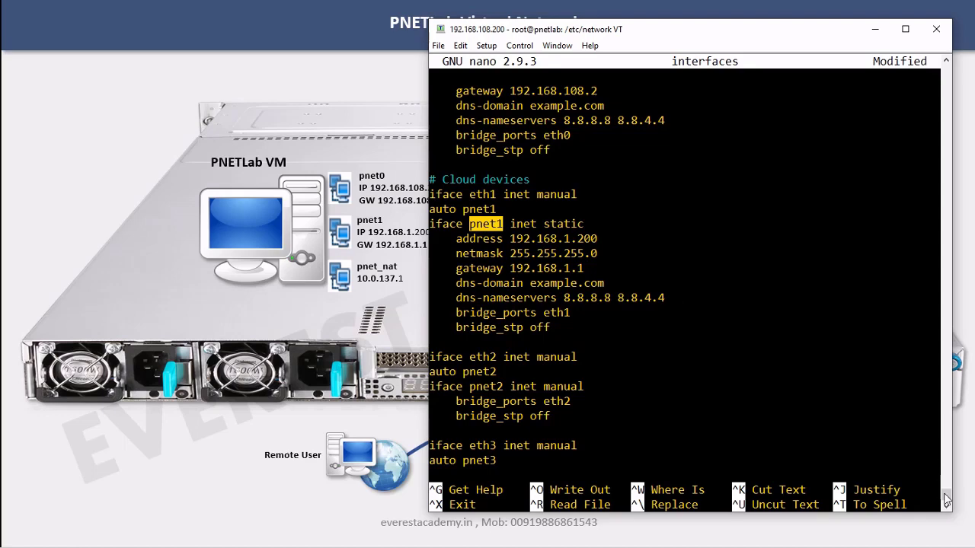
{"action": "scroll", "coordinate": [950, 503], "scroll_direction": "up", "scroll_amount": 2}
{"action": "scroll", "coordinate": [950, 503], "scroll_direction": "up", "scroll_amount": 3}
{"action": "scroll", "coordinate": [950, 502], "scroll_direction": "down", "scroll_amount": 5}
{"action": "key", "text": "Up"}
{"action": "key", "text": "Up"}
{"action": "key", "text": "Up"}
{"action": "key", "text": "Up"}
{"action": "key", "text": "Up"}
{"action": "key", "text": "Up"}
{"action": "key", "text": "Up"}
{"action": "key", "text": "Up"}
{"action": "key", "text": "Up"}
{"action": "key", "text": "Up"}
{"action": "key", "text": "Up"}
{"action": "key", "text": "Up"}
{"action": "key", "text": "Up"}
{"action": "key", "text": "Up"}
{"action": "key", "text": "Up"}
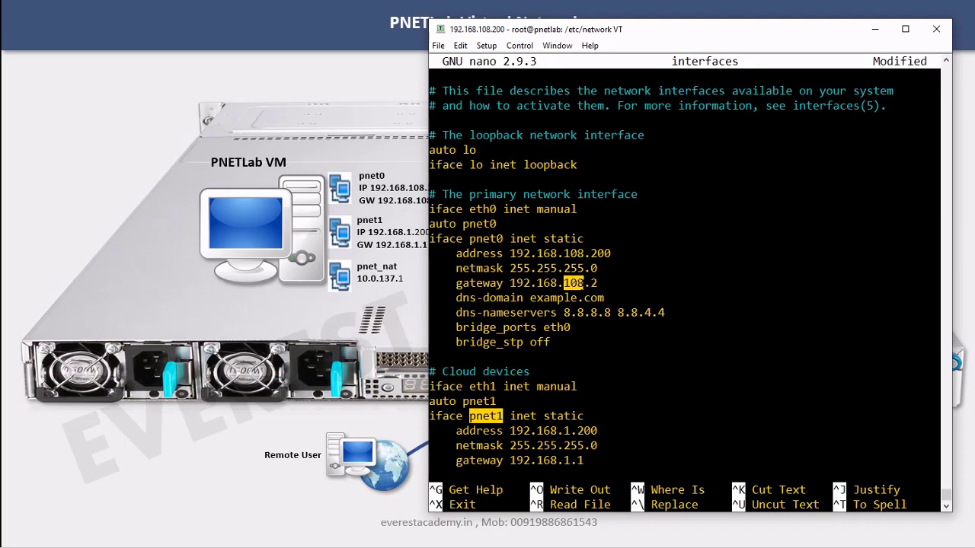
{"action": "key", "text": "Down"}
{"action": "key", "text": "Down"}
{"action": "key", "text": "Down"}
{"action": "key", "text": "Down"}
{"action": "key", "text": "Down"}
{"action": "key", "text": "Down"}
{"action": "key", "text": "Down"}
{"action": "key", "text": "Down"}
{"action": "key", "text": "Down"}
{"action": "key", "text": "Down"}
{"action": "key", "text": "Down"}
{"action": "key", "text": "Down"}
{"action": "key", "text": "Down"}
{"action": "key", "text": "Down"}
{"action": "key", "text": "Down"}
{"action": "key", "text": "Down"}
{"action": "key", "text": "Down"}
{"action": "key", "text": "Down"}
{"action": "key", "text": "Down"}
{"action": "key", "text": "Down"}
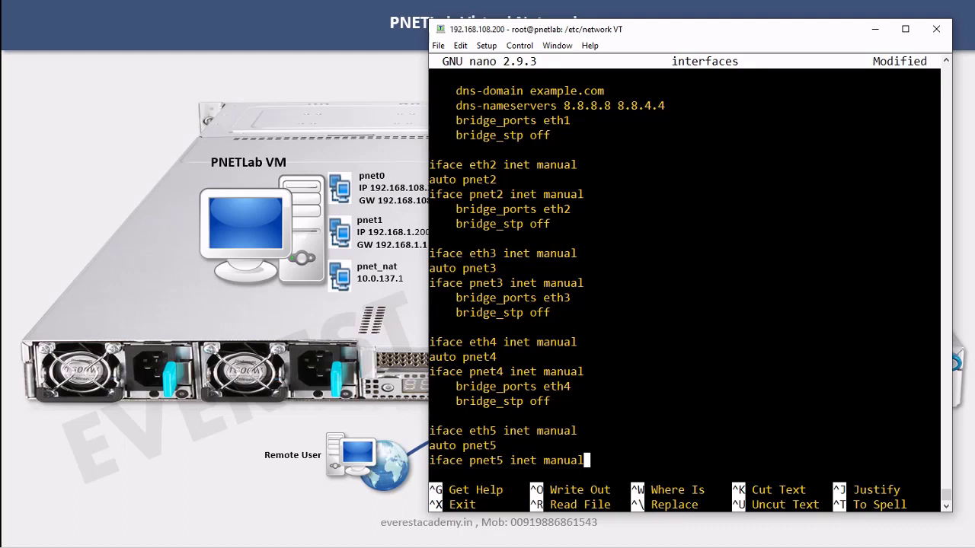
Save the file as interfaces and exit nano
{"action": "key", "text": "ctrl+x"}
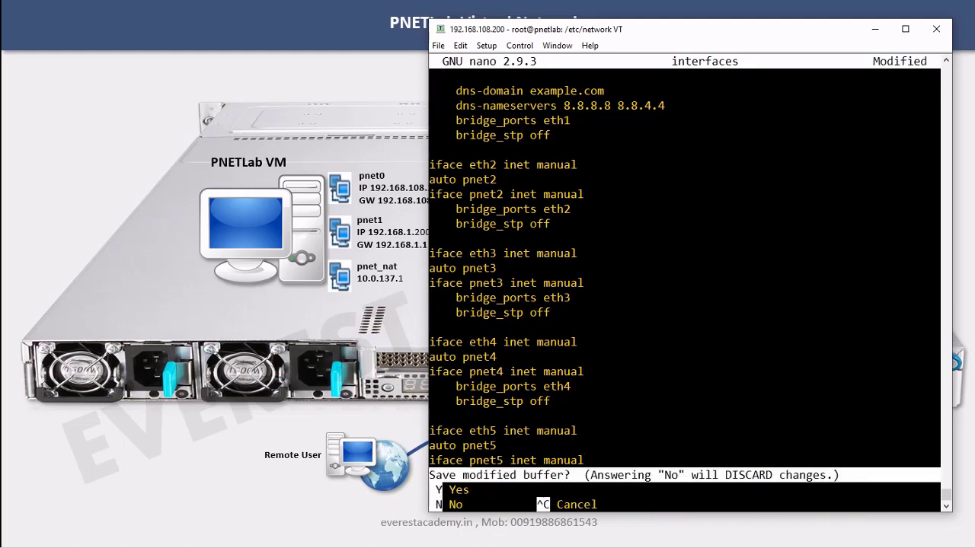
{"action": "key", "text": "y"}
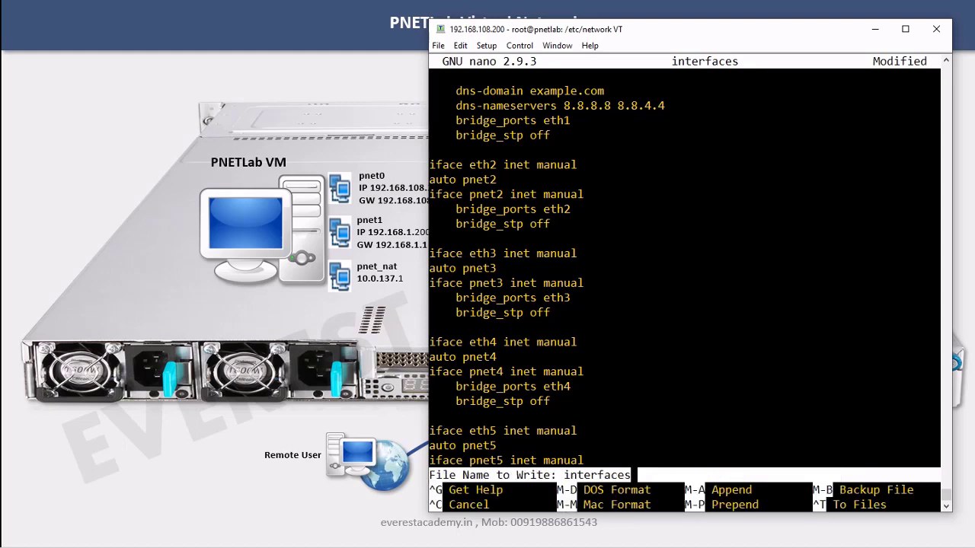
{"action": "key", "text": "Return"}
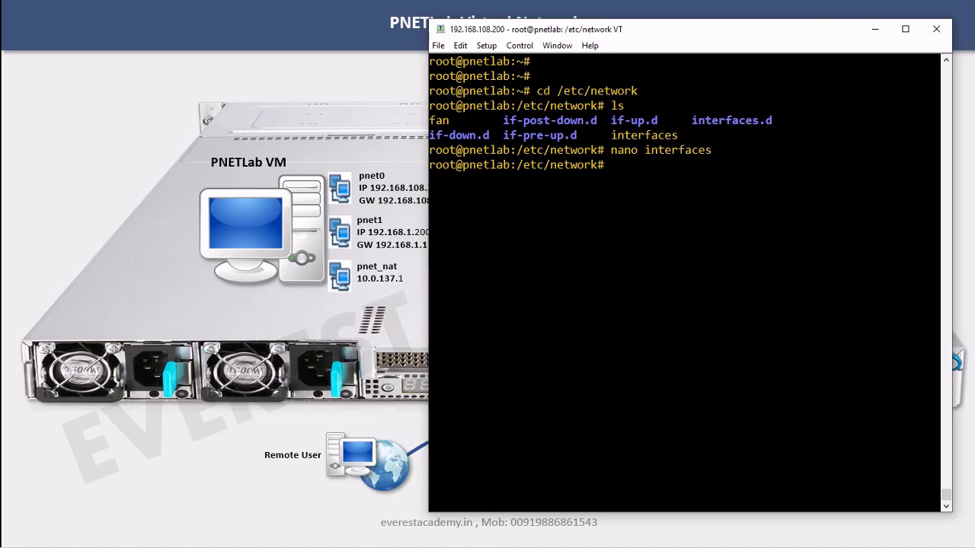
Run reboot over SSH and widen the VMware console to watch the VM boot
{"action": "type", "text": "reboot"}
{"action": "key", "text": "Return"}
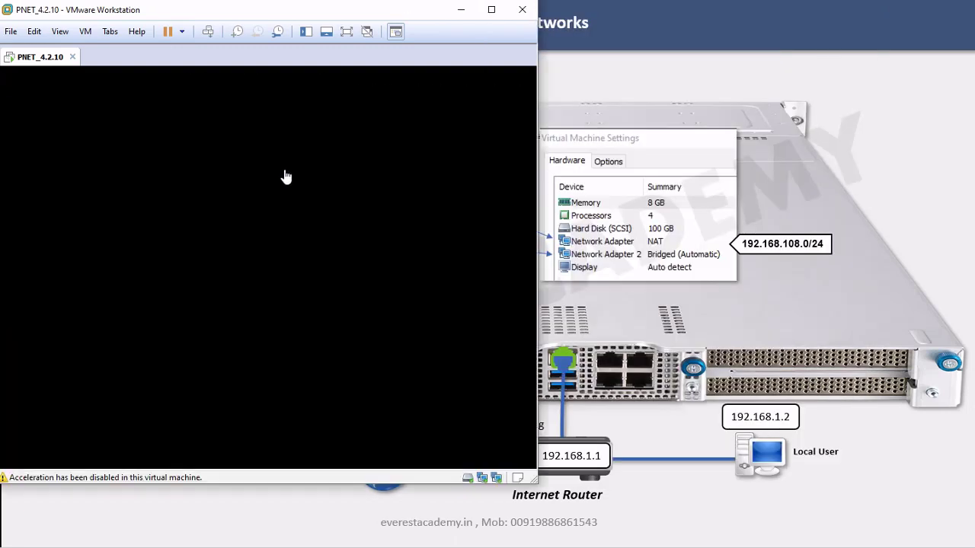
{"action": "left_click_drag", "start_coordinate": [537, 322], "coordinate": [874, 322]}
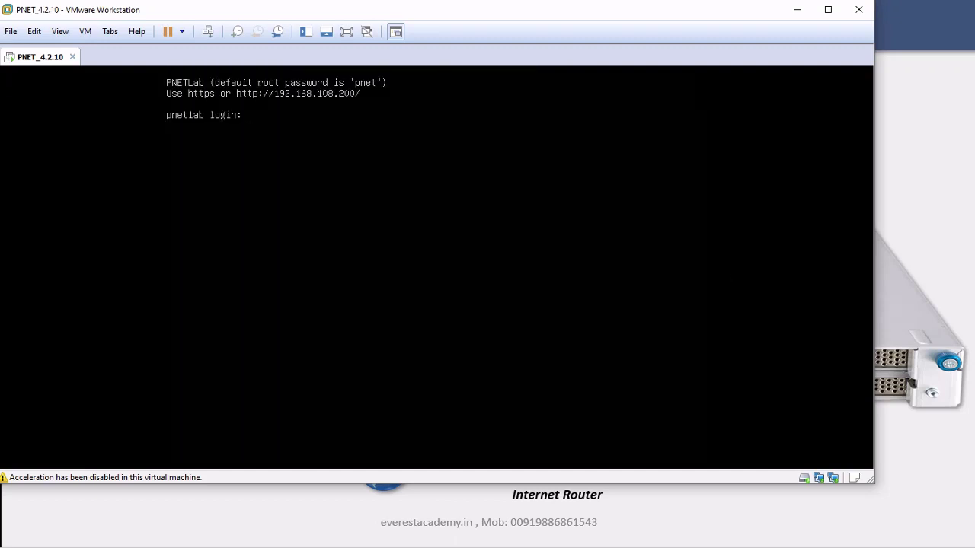
Log in to the VM console as root and check the banner shows pnet1 at 192.168.1.200
{"action": "key", "text": "ctrl+g"}
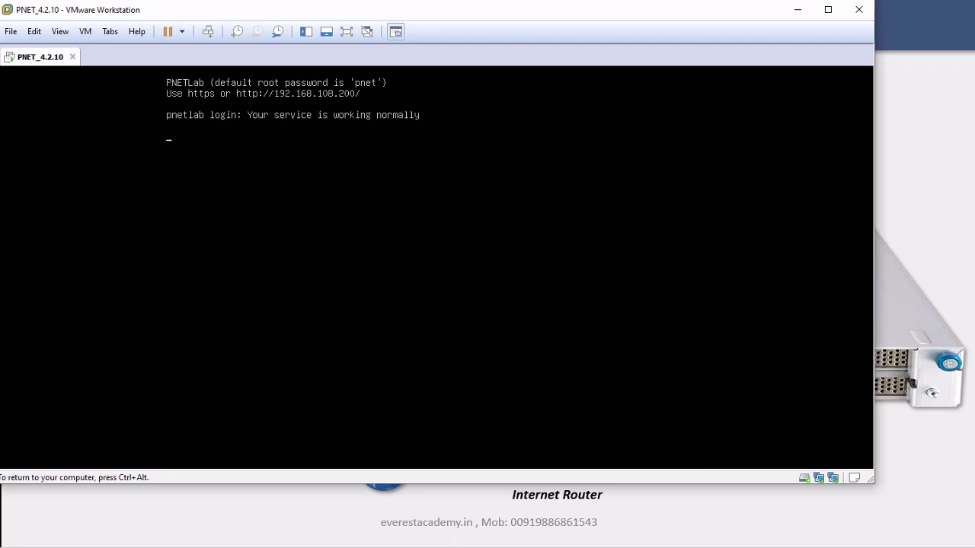
{"action": "key", "text": "Return"}
{"action": "type", "text": "root"}
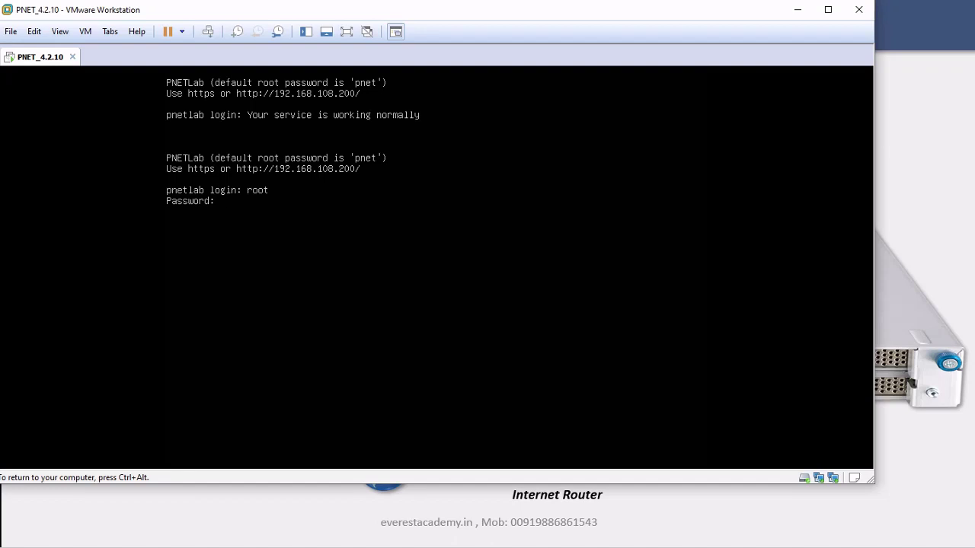
{"action": "key", "text": "Return"}
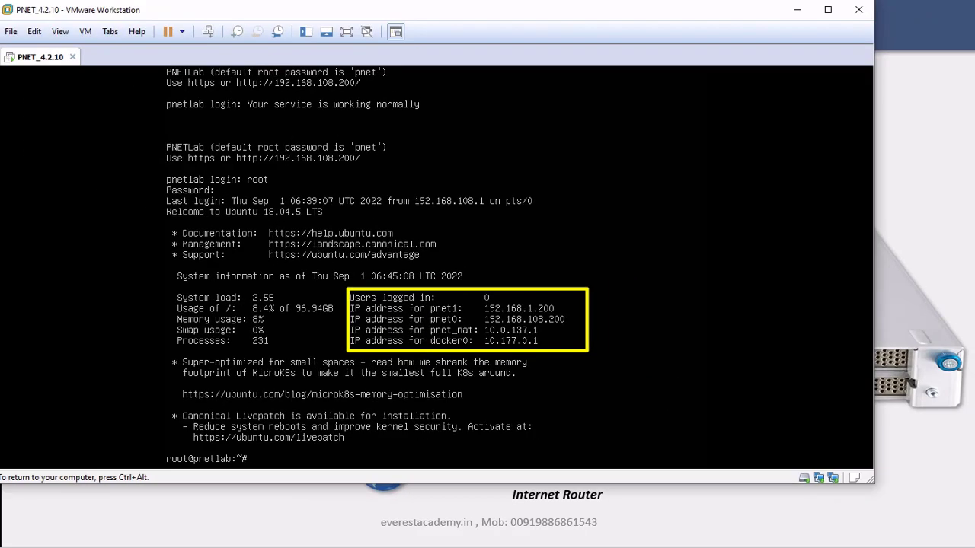
{"action": "key", "text": "Return"}
{"action": "key", "text": "Return"}
{"action": "key", "text": "Return"}
{"action": "key", "text": "Return"}
{"action": "key", "text": "Return"}
{"action": "key", "text": "Return"}
{"action": "key", "text": "Return"}
{"action": "key", "text": "Return"}
{"action": "key", "text": "Return"}
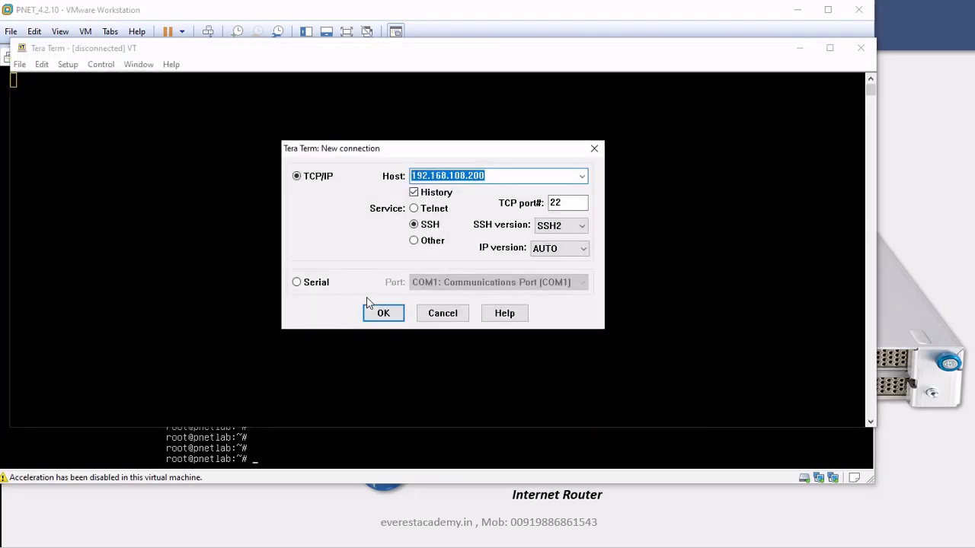
Connect over SSH to 192.168.108.200, trust the host key, and log in as root with its password
{"action": "left_click", "coordinate": [382, 313]}
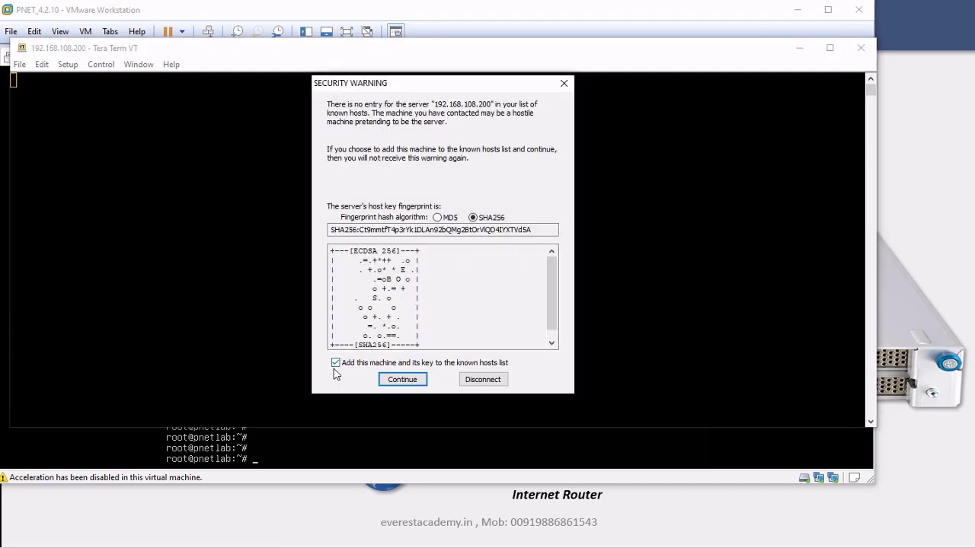
{"action": "left_click", "coordinate": [399, 382]}
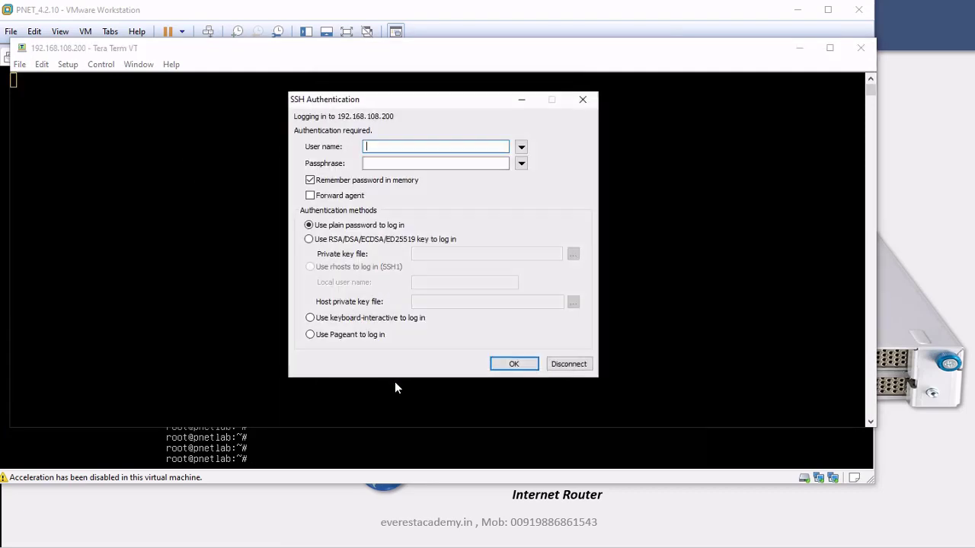
{"action": "type", "text": "root"}
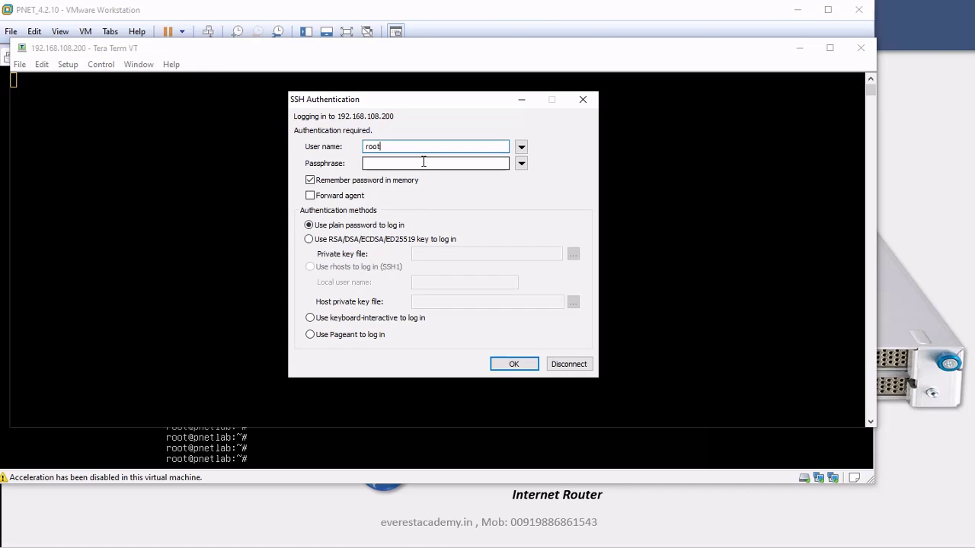
{"action": "left_click", "coordinate": [424, 162]}
{"action": "type", "text": "pnet"}
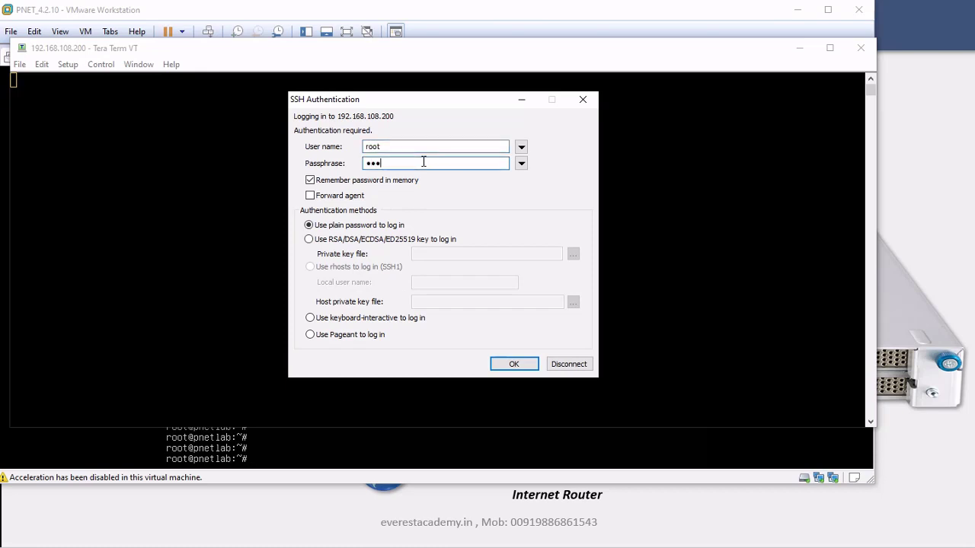
{"action": "left_click", "coordinate": [512, 364]}
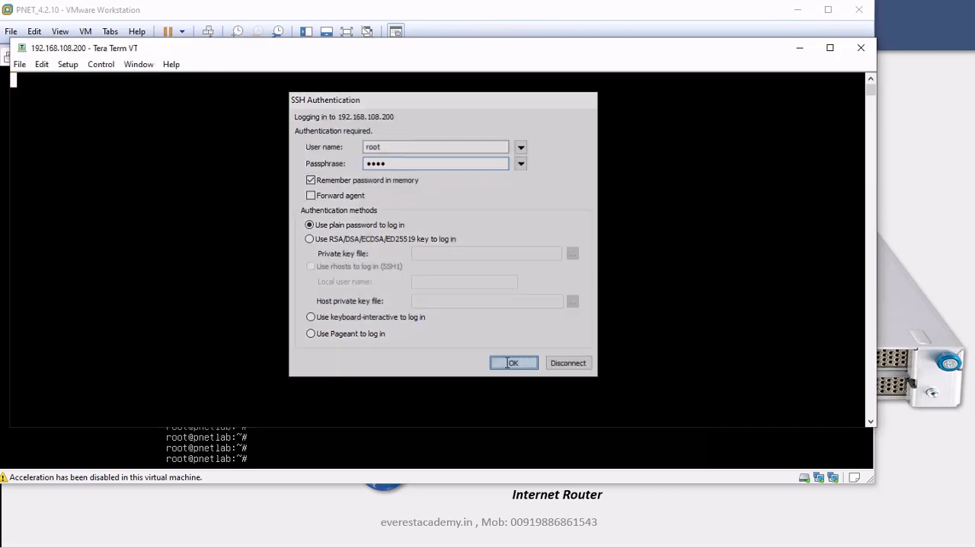
{"action": "left_click", "coordinate": [797, 9]}
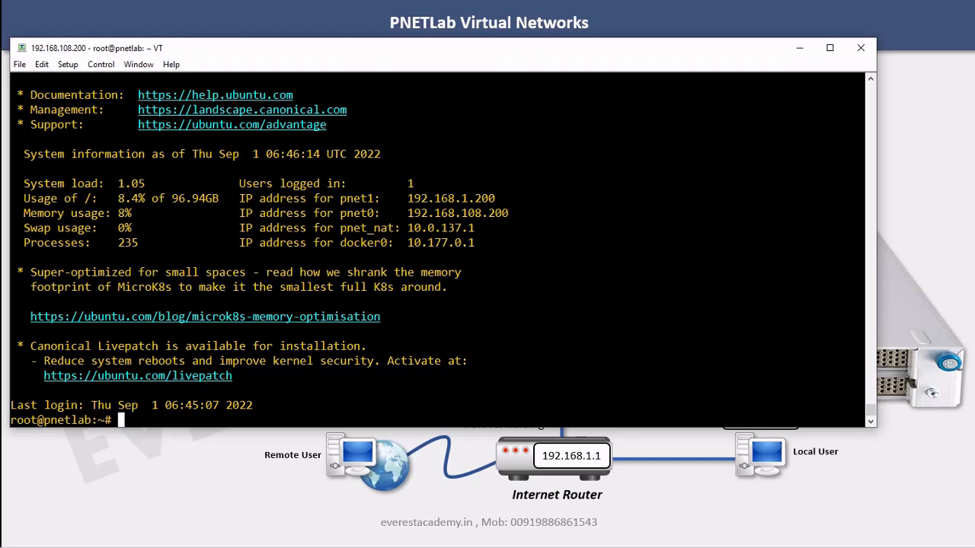
Run tree at the shell prompt
{"action": "key", "text": "Return"}
{"action": "key", "text": "Return"}
{"action": "key", "text": "Return"}
{"action": "key", "text": "Return"}
{"action": "key", "text": "Return"}
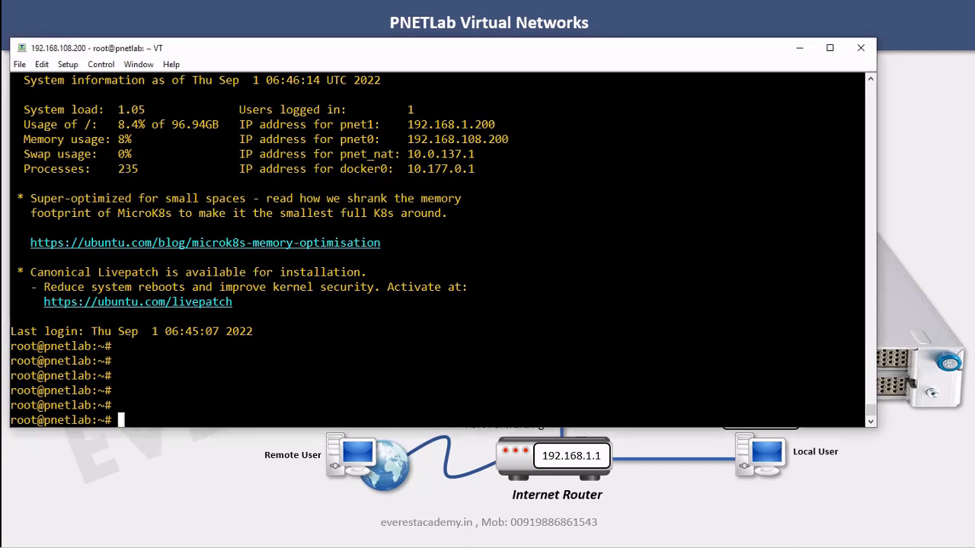
{"action": "type", "text": "tree"}
{"action": "key", "text": "Return"}
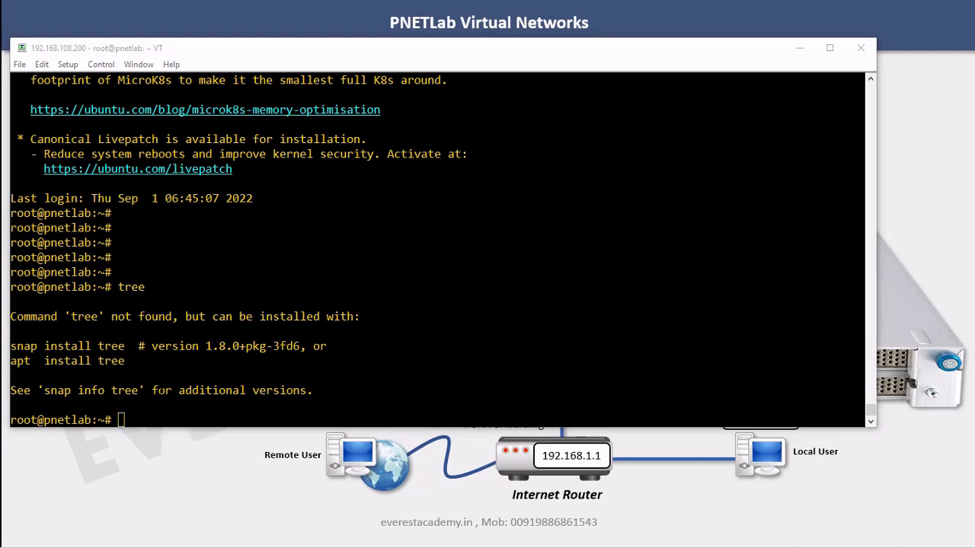
Ping 8.8.8.8 with 0% loss, then run apt-get update to refresh package lists
{"action": "key", "text": "alt+Tab"}
{"action": "key", "text": "alt+v"}
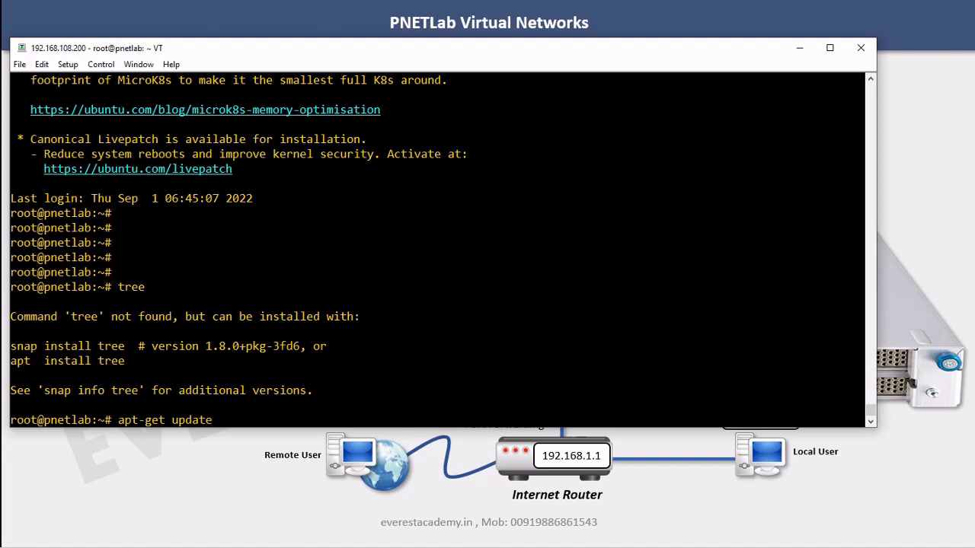
{"action": "key", "text": "BackSpace"}
{"action": "key", "text": "BackSpace"}
{"action": "key", "text": "BackSpace"}
{"action": "key", "text": "BackSpace"}
{"action": "key", "text": "BackSpace"}
{"action": "key", "text": "BackSpace"}
{"action": "key", "text": "BackSpace"}
{"action": "key", "text": "BackSpace"}
{"action": "key", "text": "BackSpace"}
{"action": "key", "text": "BackSpace"}
{"action": "key", "text": "BackSpace"}
{"action": "key", "text": "BackSpace"}
{"action": "key", "text": "BackSpace"}
{"action": "key", "text": "BackSpace"}
{"action": "type", "text": "ping "}
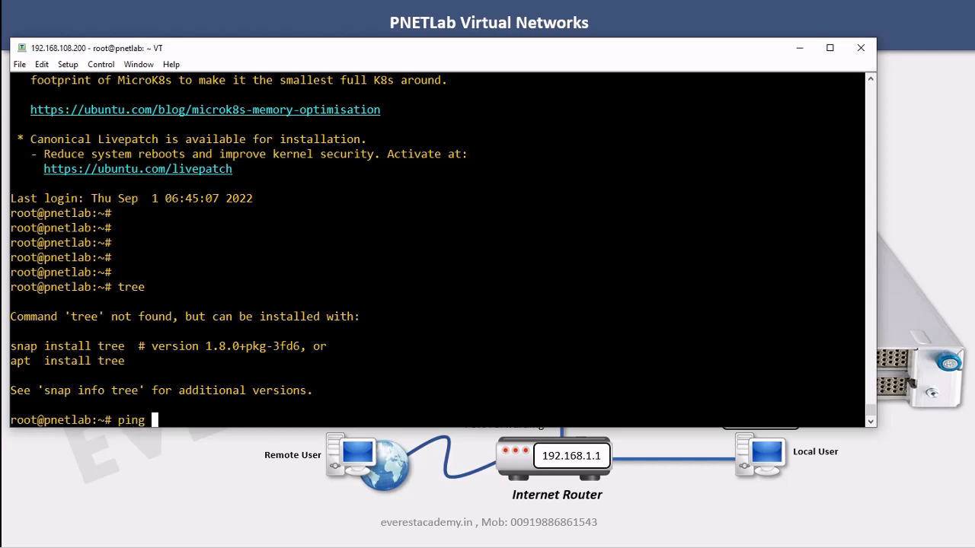
{"action": "type", "text": "8.8.8.8"}
{"action": "key", "text": "Return"}
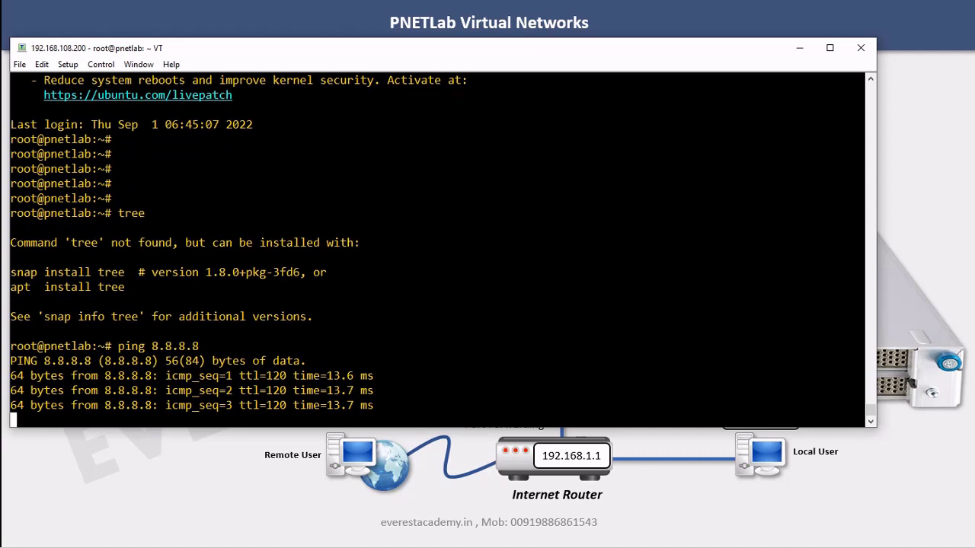
{"action": "key", "text": "ctrl+c"}
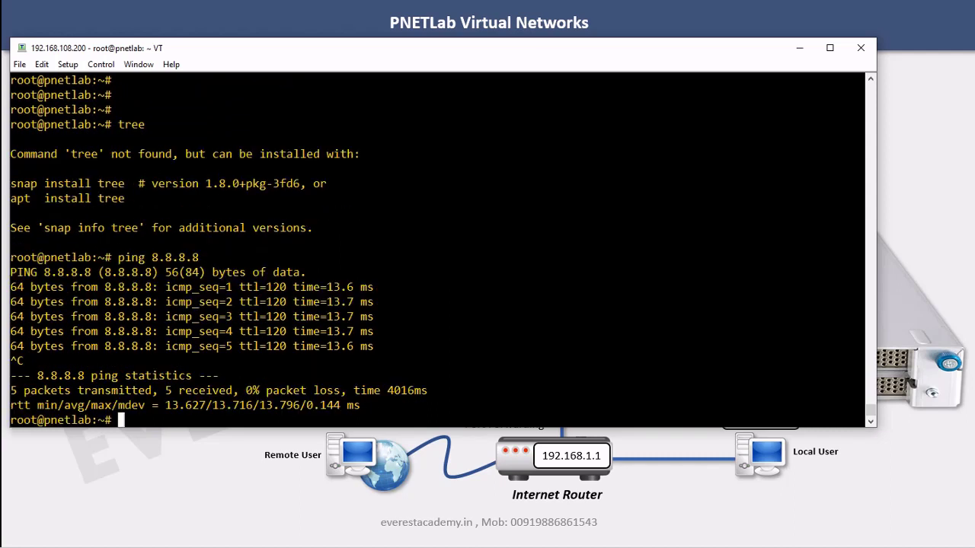
{"action": "key", "text": "Return"}
{"action": "key", "text": "Return"}
{"action": "type", "text": "apt-get update"}
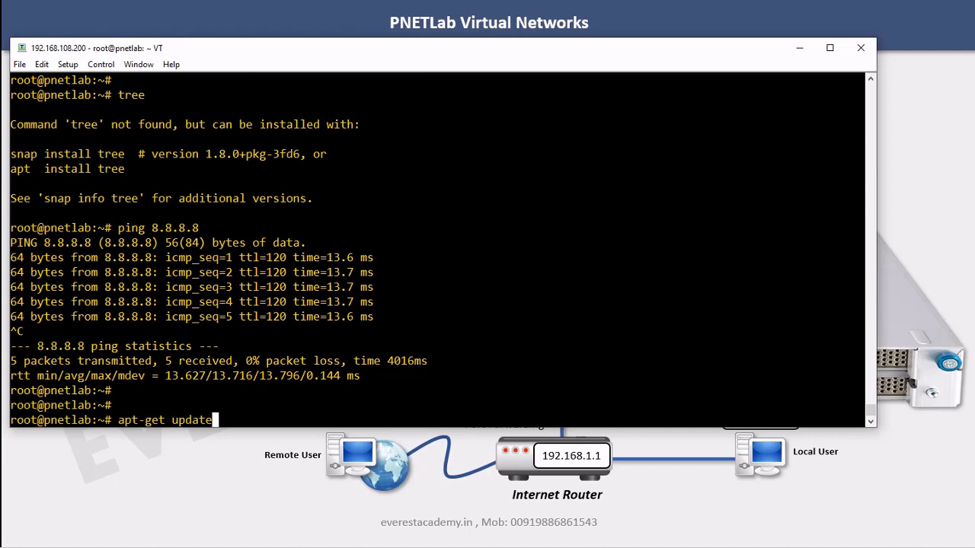
{"action": "key", "text": "Return"}
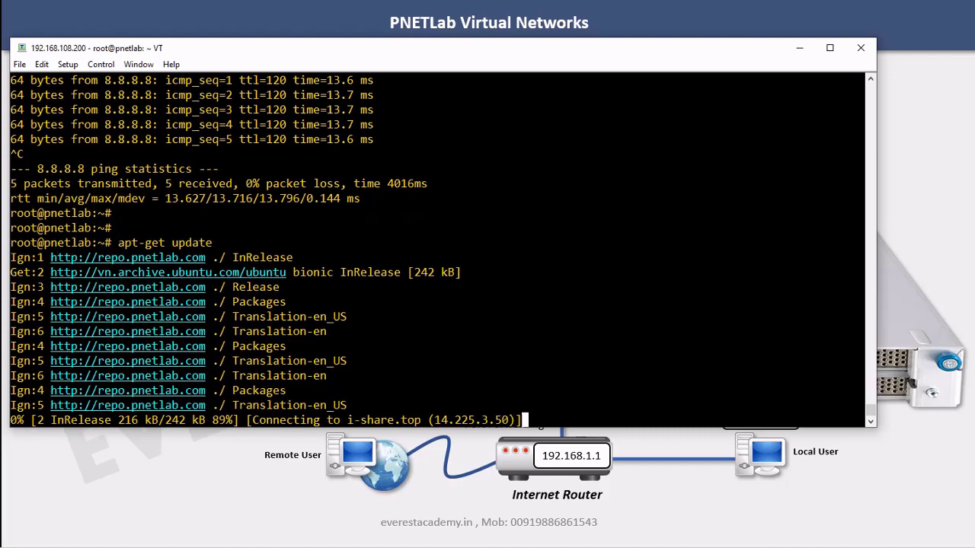
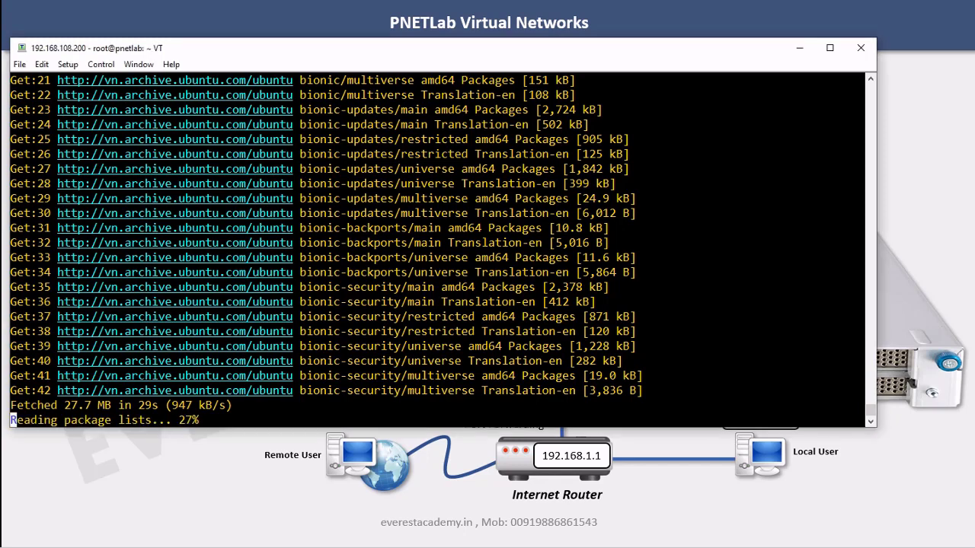
Install the tree package on the PNETLab server with apt-get install tree
{"action": "key", "text": "Return"}
{"action": "key", "text": "Return"}
{"action": "key", "text": "Return"}
{"action": "key", "text": "Return"}
{"action": "key", "text": "Return"}
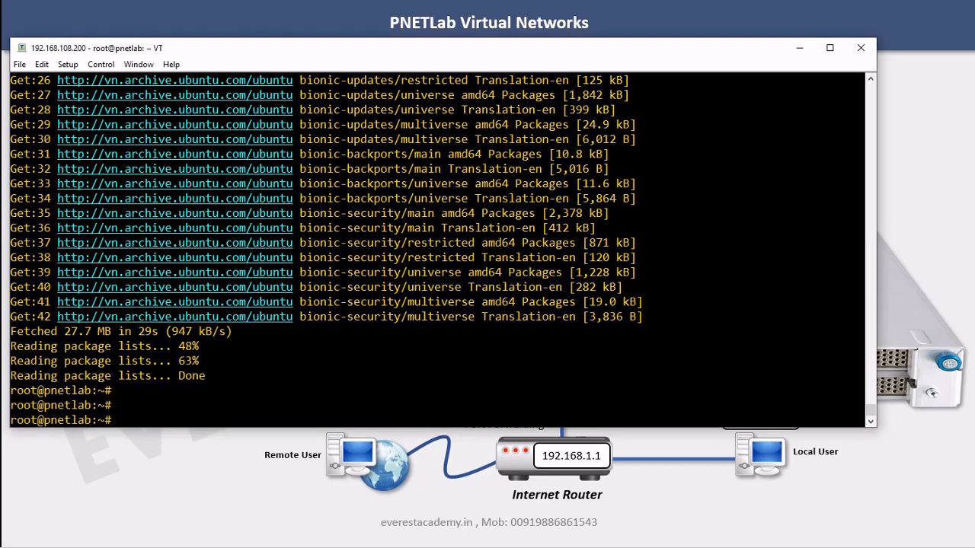
{"action": "type", "text": "apt-get install tree"}
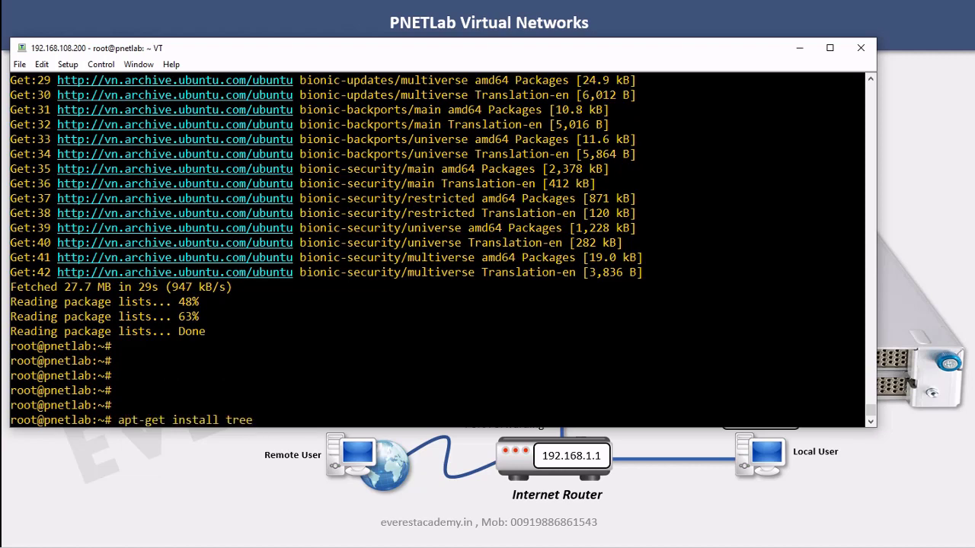
{"action": "key", "text": "Return"}
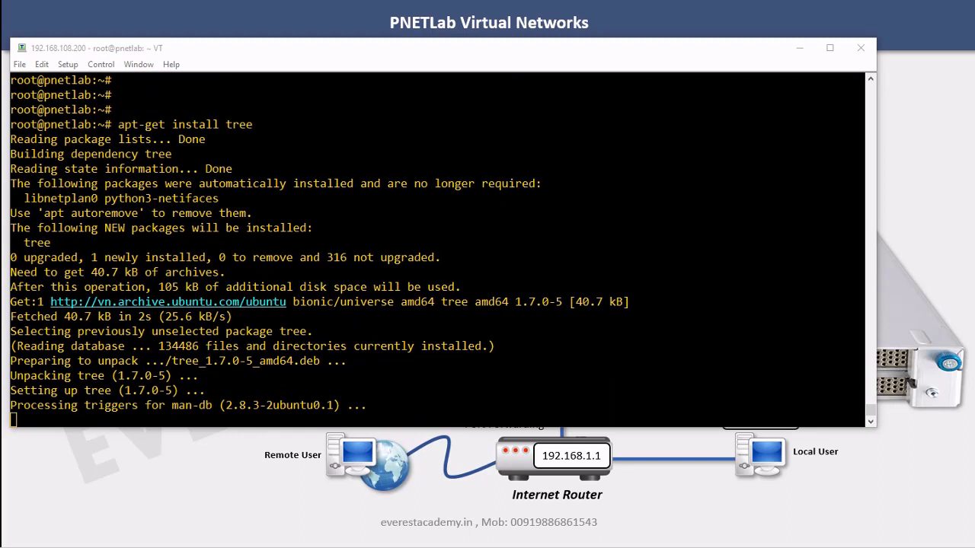
{"action": "key", "text": "Return"}
{"action": "key", "text": "Return"}
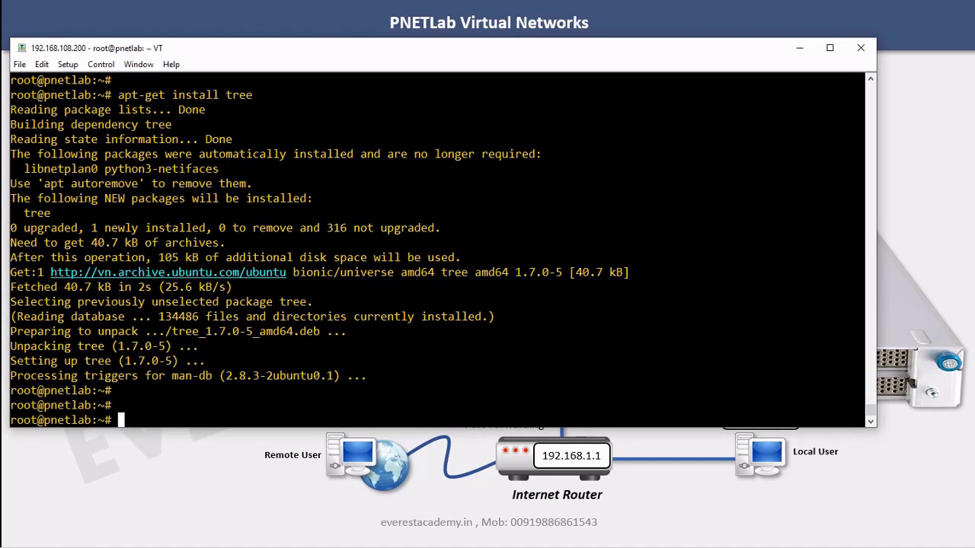
{"action": "key", "text": "Return"}
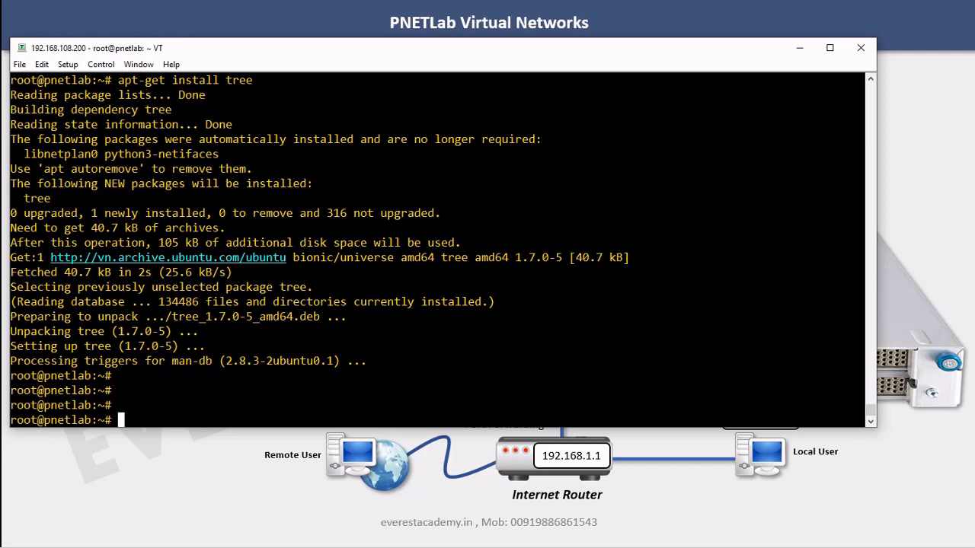
{"action": "type", "text": "cd /opt"}
Move into /opt/unetlab/addons and run tree to show the dynamips, iol and qemu folders
{"action": "key", "text": "Return"}
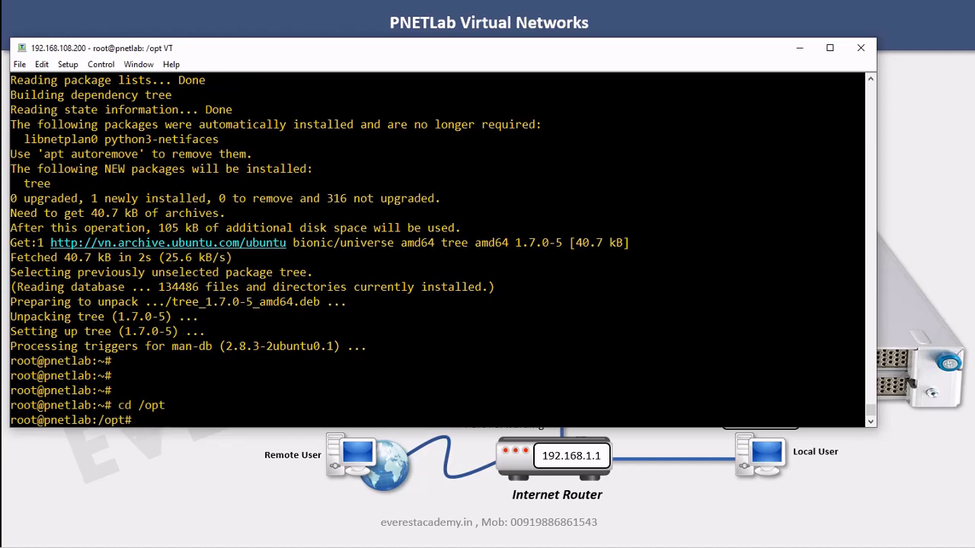
{"action": "type", "text": "cd un"}
{"action": "key", "text": "Tab"}
{"action": "key", "text": "Return"}
{"action": "key", "text": "Return"}
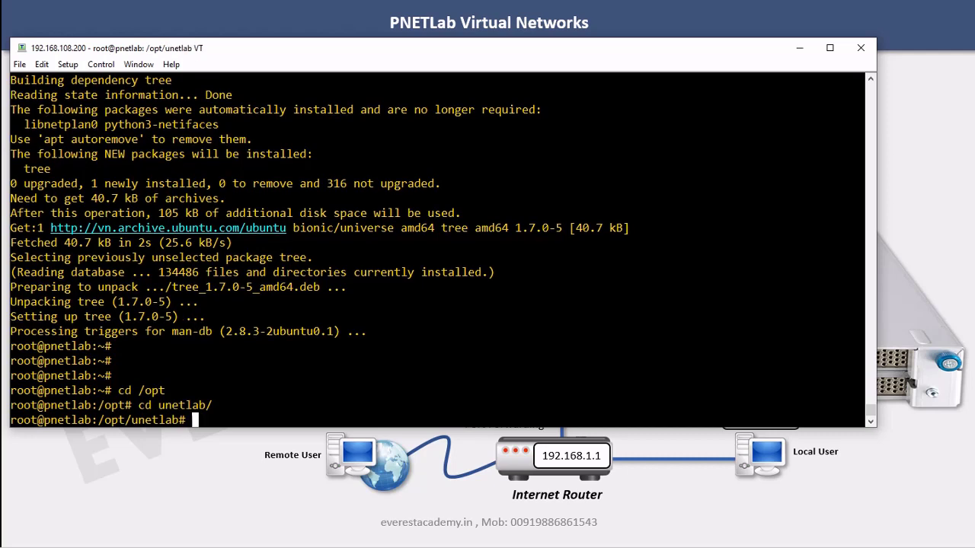
{"action": "type", "text": "cd"}
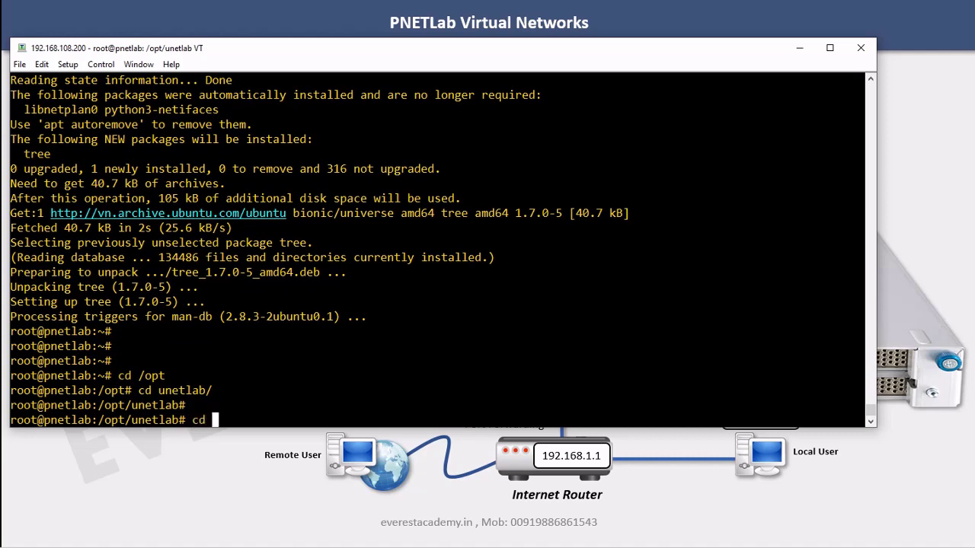
{"action": "type", "text": " ad"}
{"action": "key", "text": "Tab"}
{"action": "key", "text": "Return"}
{"action": "key", "text": "Return"}
{"action": "key", "text": "Return"}
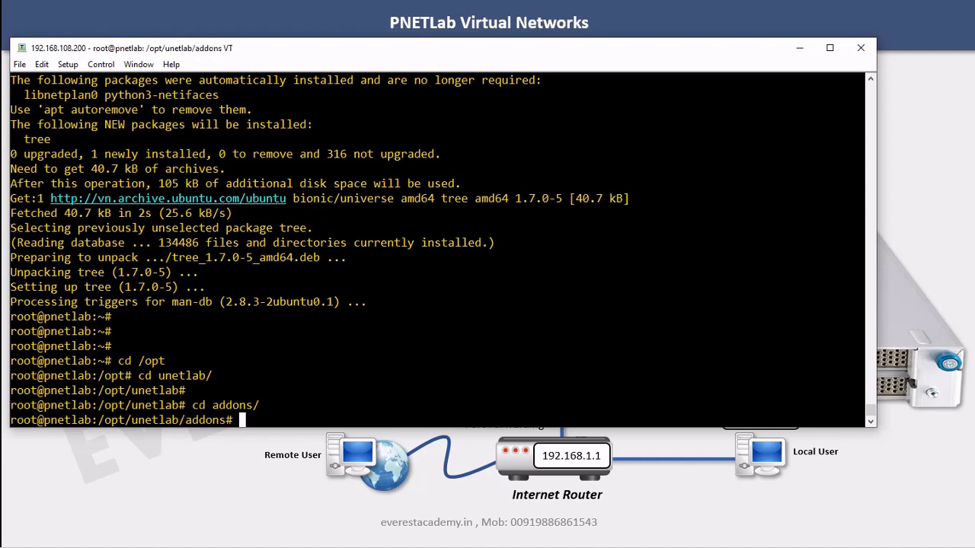
{"action": "type", "text": "tree"}
{"action": "key", "text": "Return"}
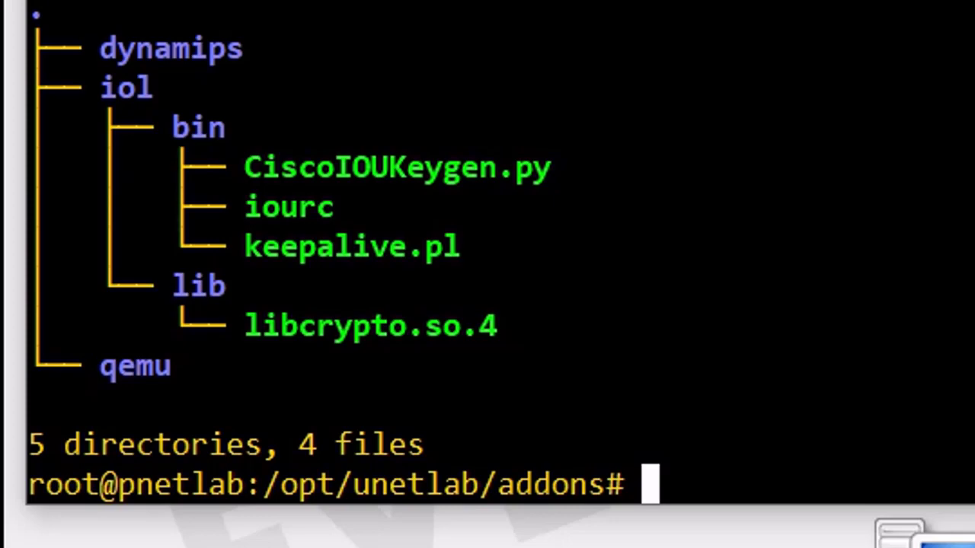
{"action": "double_click", "coordinate": [126, 49]}
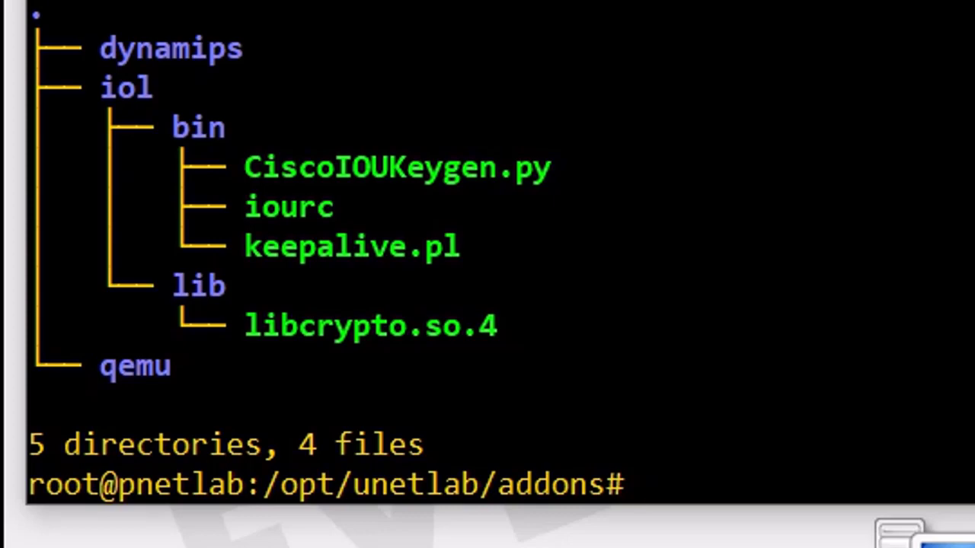
{"action": "double_click", "coordinate": [145, 87]}
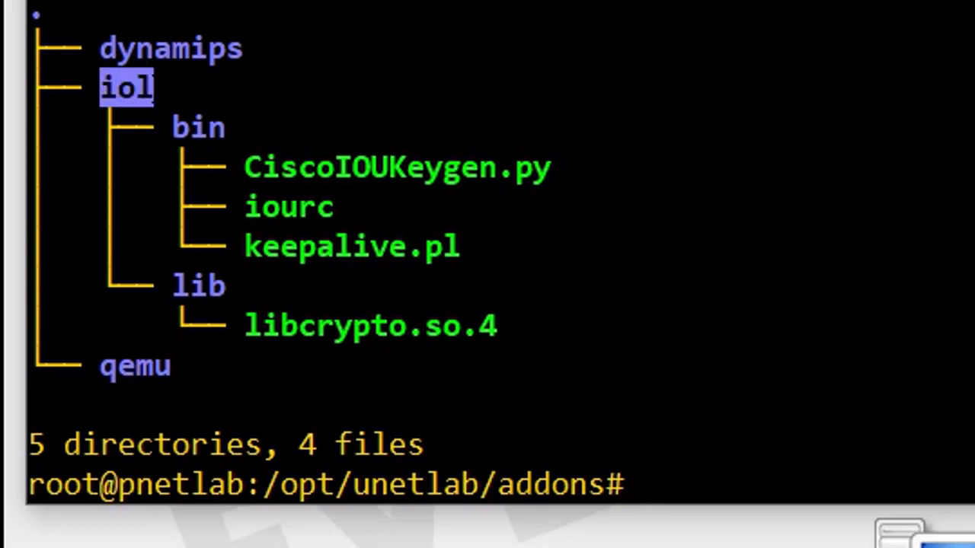
{"action": "double_click", "coordinate": [220, 126]}
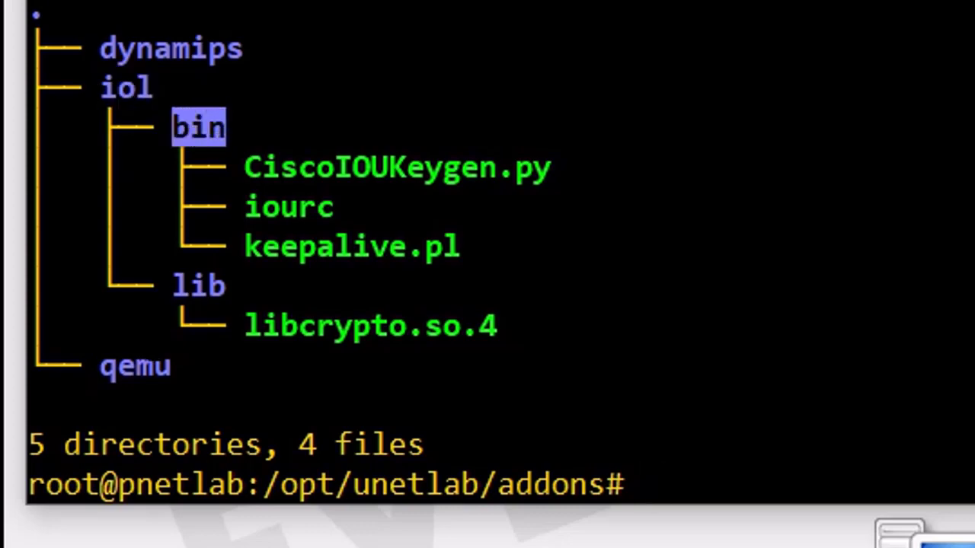
{"action": "left_click", "coordinate": [121, 368]}
{"action": "double_click", "coordinate": [111, 367]}
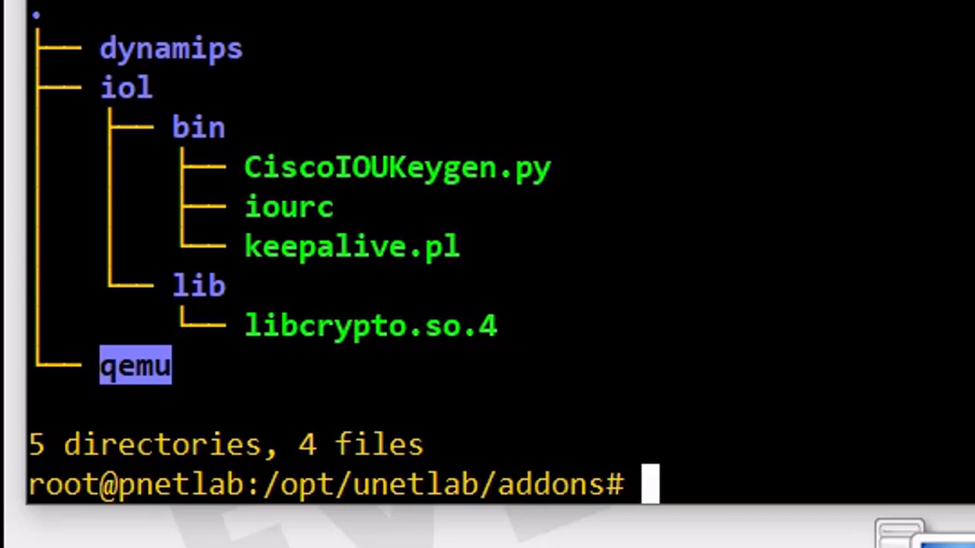
{"action": "left_click_drag", "start_coordinate": [105, 40], "coordinate": [229, 347]}
{"action": "left_click", "coordinate": [182, 47]}
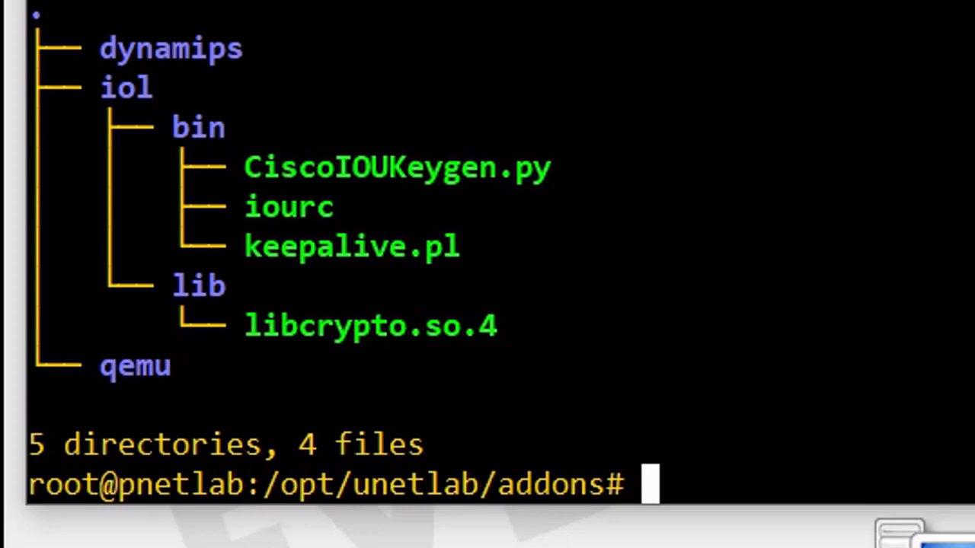
{"action": "left_click_drag", "start_coordinate": [262, 168], "coordinate": [498, 167]}
{"action": "left_click", "coordinate": [499, 167]}
{"action": "left_click_drag", "start_coordinate": [246, 168], "coordinate": [548, 168]}
{"action": "left_click_drag", "start_coordinate": [246, 207], "coordinate": [336, 208]}
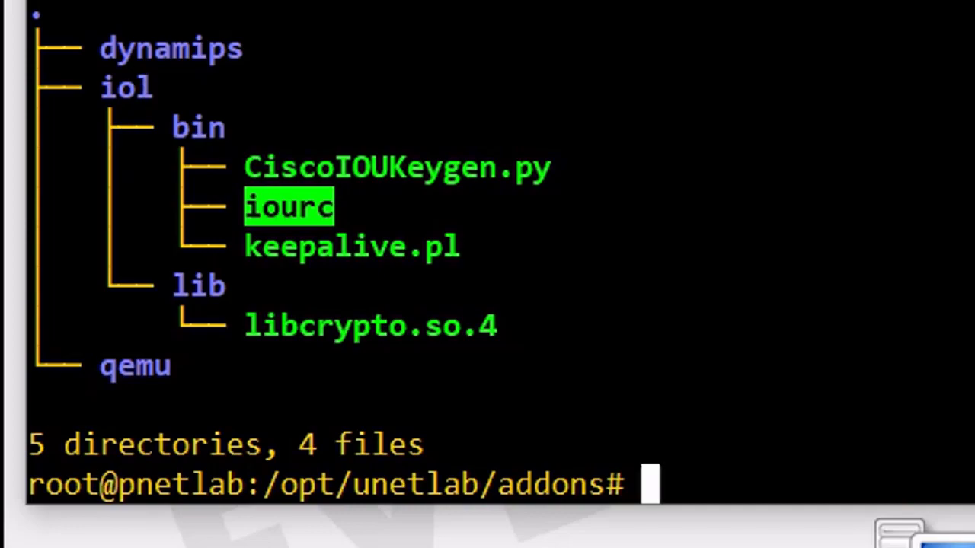
{"action": "left_click", "coordinate": [373, 167]}
{"action": "key", "text": "Return"}
{"action": "key", "text": "Return"}
{"action": "key", "text": "Return"}
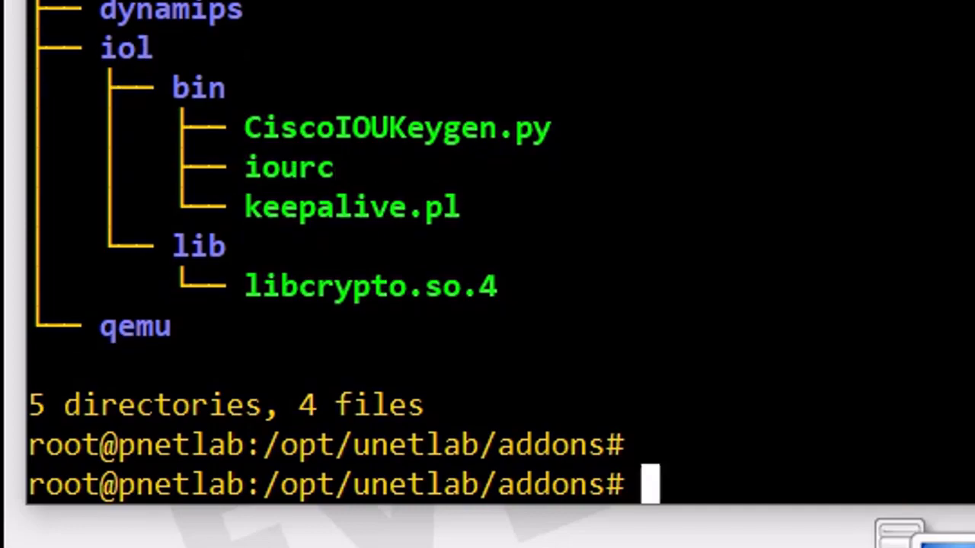
{"action": "key", "text": "Return"}
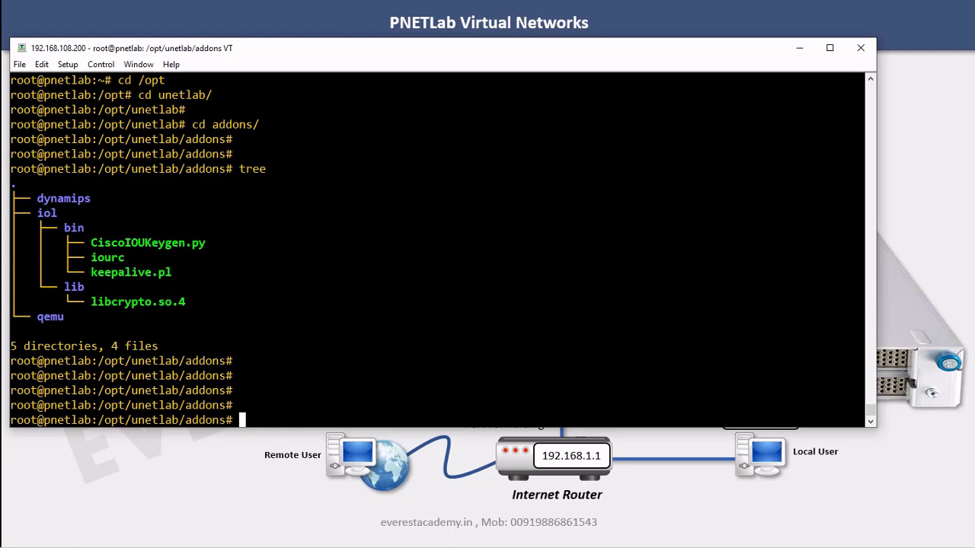
Run ishare search dynamips/, then rerun it as ishare search dynamips
{"action": "type", "text": "ishare search"}
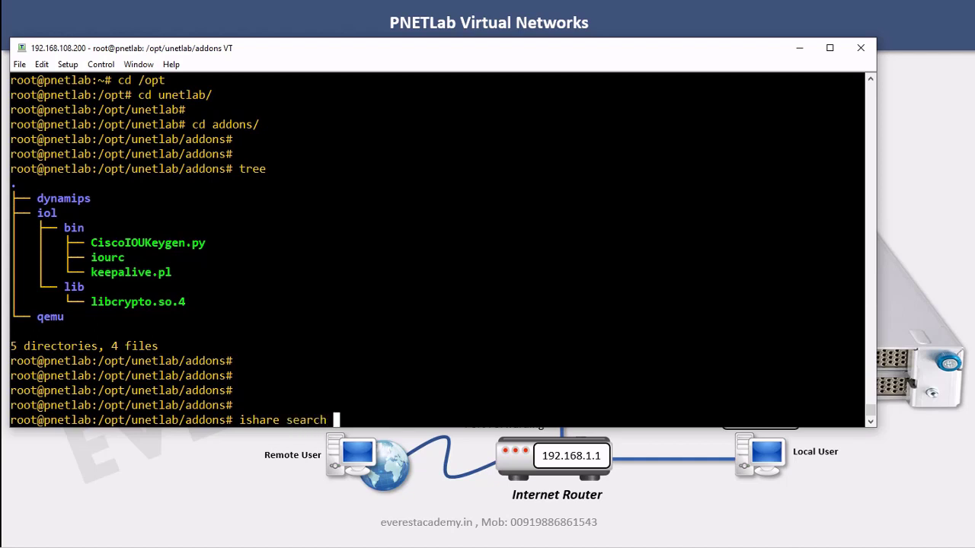
{"action": "type", "text": " dy"}
{"action": "key", "text": "Tab"}
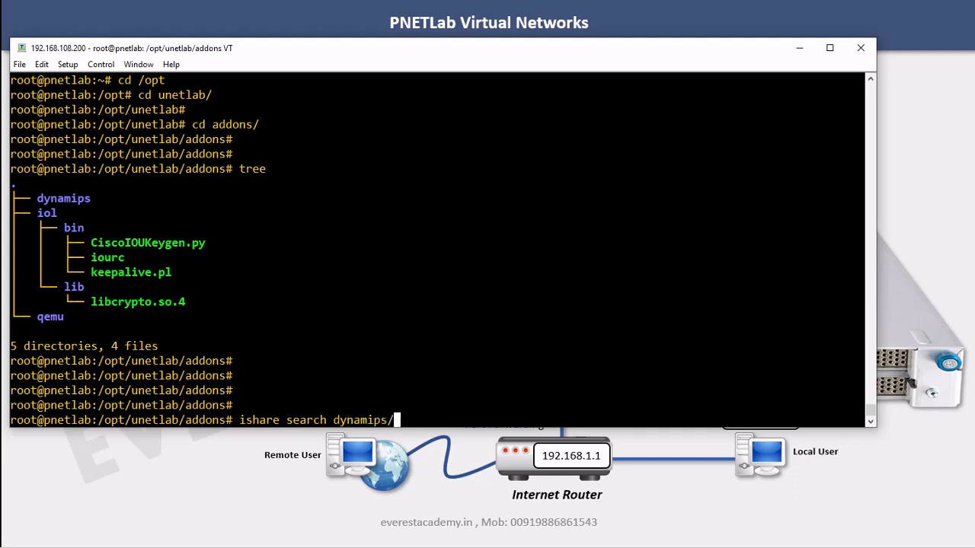
{"action": "key", "text": "Return"}
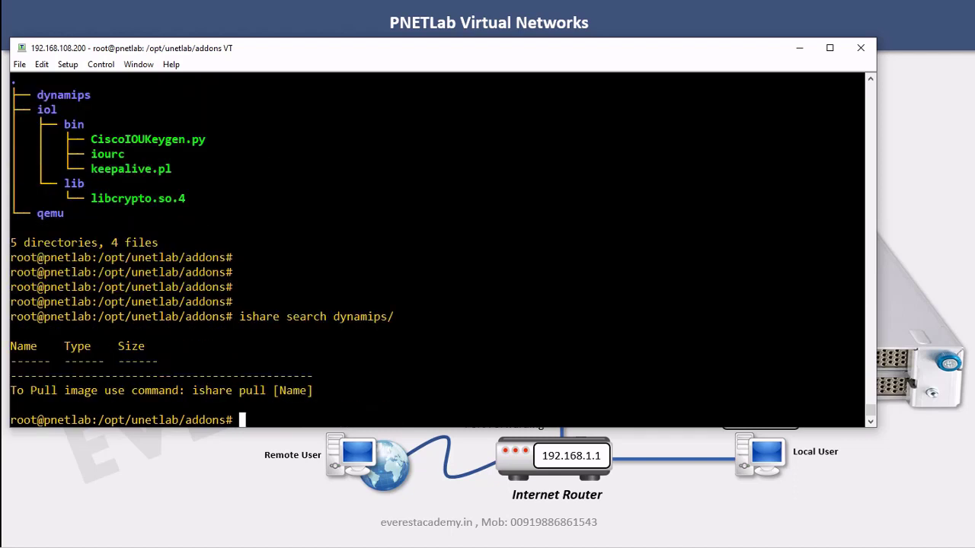
{"action": "key", "text": "Up"}
{"action": "key", "text": "BackSpace"}
{"action": "key", "text": "Return"}
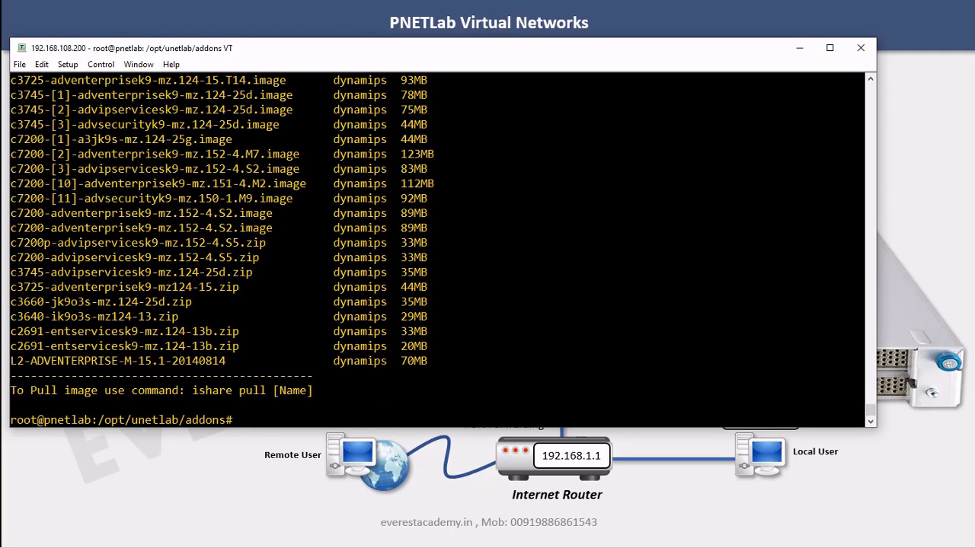
Scroll back to highlight the dynamips folder in the tree, then recall the search to edit its term
{"action": "scroll", "coordinate": [438, 247], "scroll_direction": "up", "scroll_amount": 6}
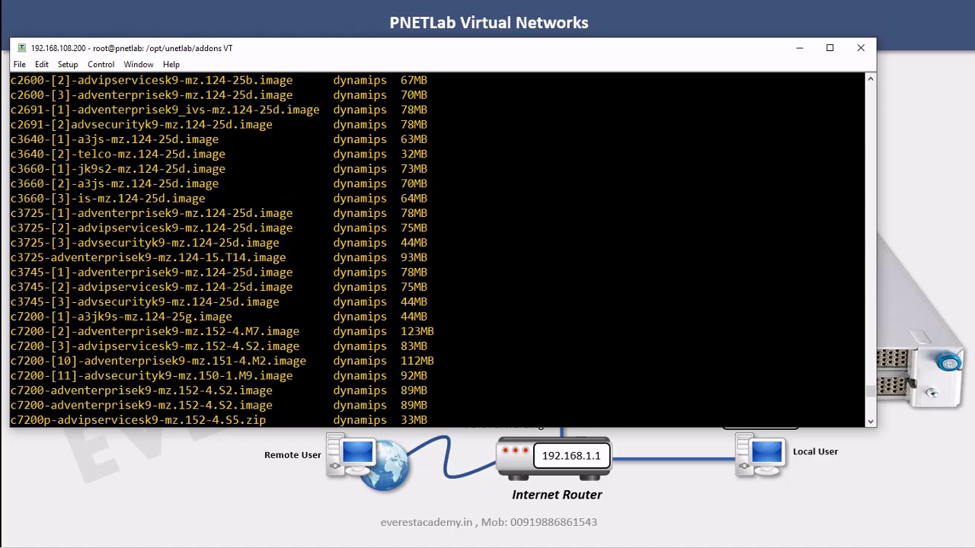
{"action": "scroll", "coordinate": [438, 248], "scroll_direction": "up", "scroll_amount": 1}
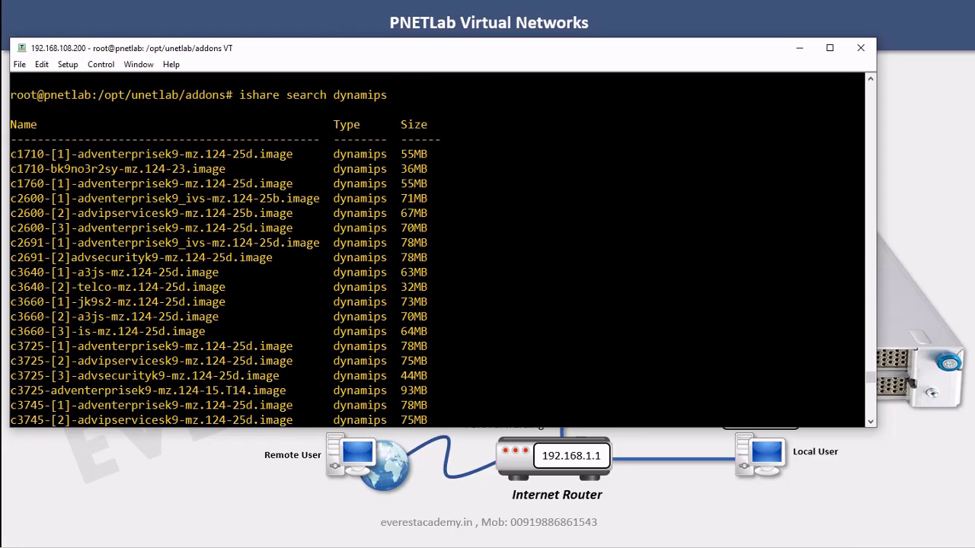
{"action": "scroll", "coordinate": [438, 248], "scroll_direction": "up", "scroll_amount": 9}
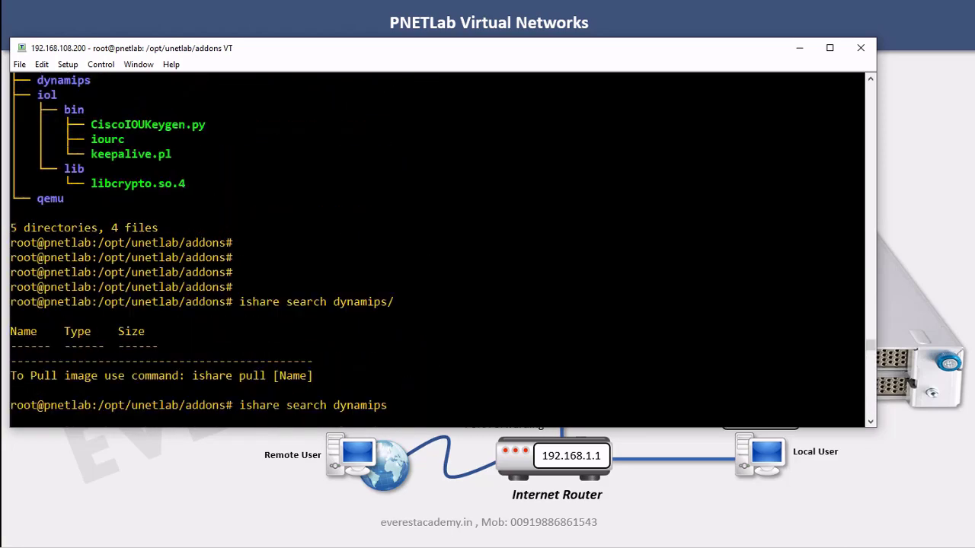
{"action": "left_click_drag", "start_coordinate": [36, 169], "coordinate": [91, 169]}
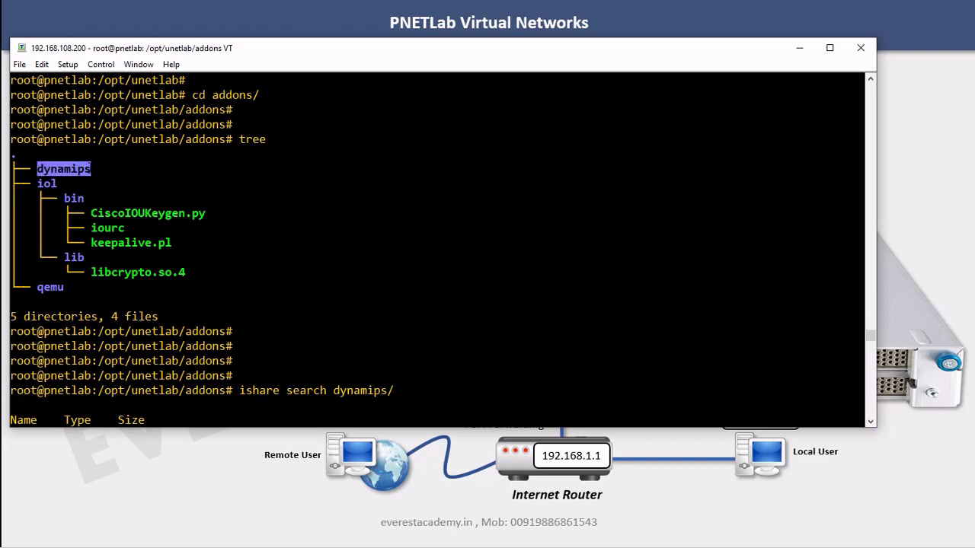
{"action": "scroll", "coordinate": [438, 248], "scroll_direction": "down", "scroll_amount": 15}
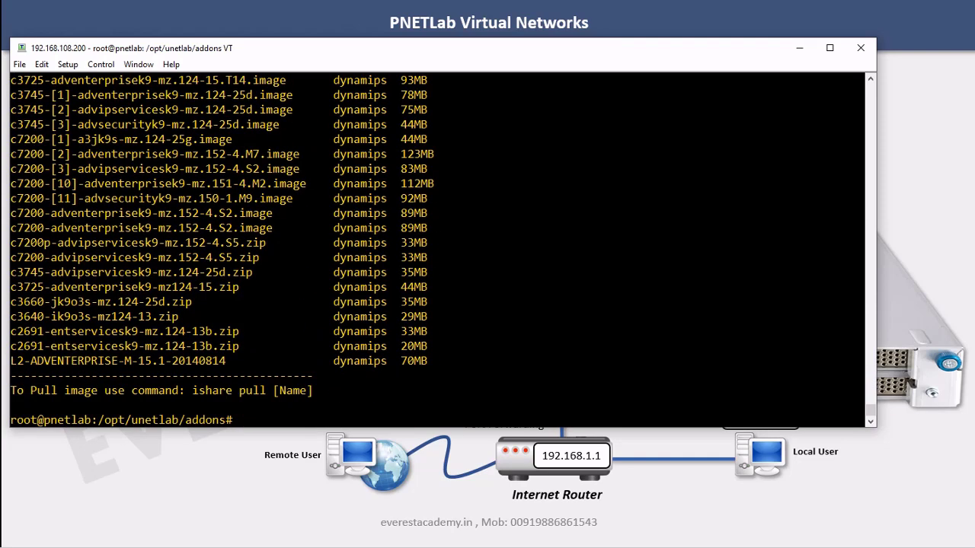
{"action": "key", "text": "Return"}
{"action": "key", "text": "Up"}
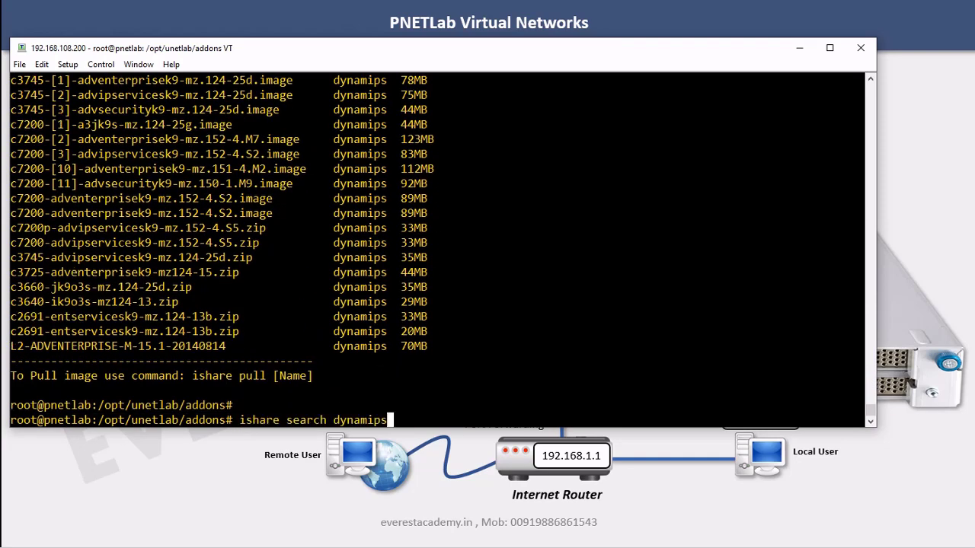
{"action": "key", "text": "BackSpace"}
{"action": "key", "text": "BackSpace"}
{"action": "key", "text": "BackSpace"}
{"action": "key", "text": "BackSpace"}
{"action": "key", "text": "BackSpace"}
{"action": "key", "text": "BackSpace"}
{"action": "key", "text": "BackSpace"}
{"action": "key", "text": "BackSpace"}
{"action": "type", "text": "iol"}
{"action": "key", "text": "Return"}
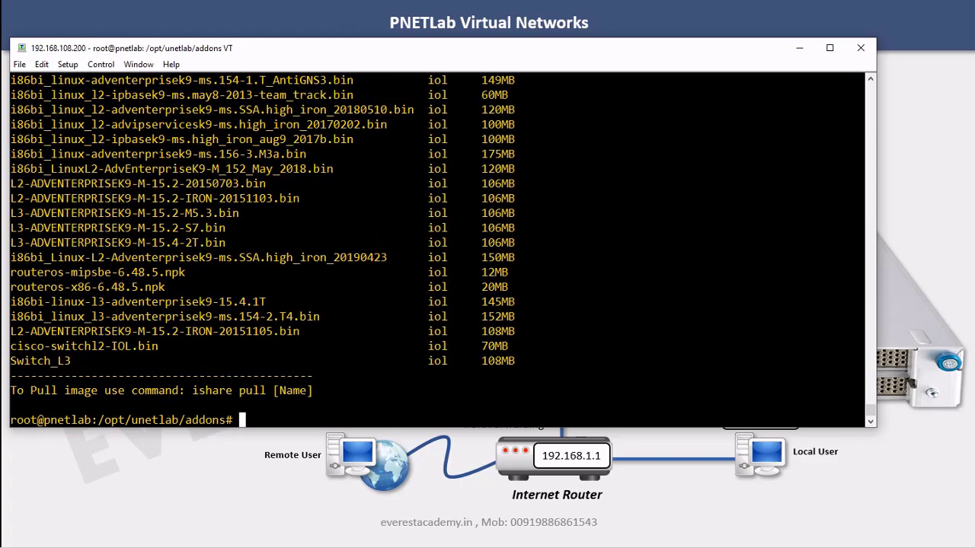
{"action": "scroll", "coordinate": [293, 407], "scroll_direction": "up", "scroll_amount": 5}
{"action": "scroll", "coordinate": [441, 251], "scroll_direction": "up", "scroll_amount": 3}
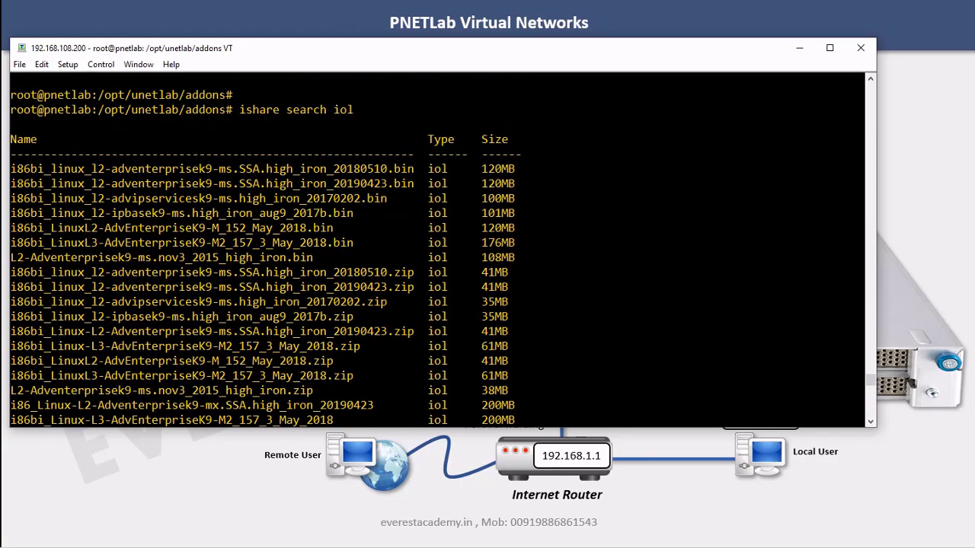
{"action": "scroll", "coordinate": [439, 251], "scroll_direction": "up", "scroll_amount": 12}
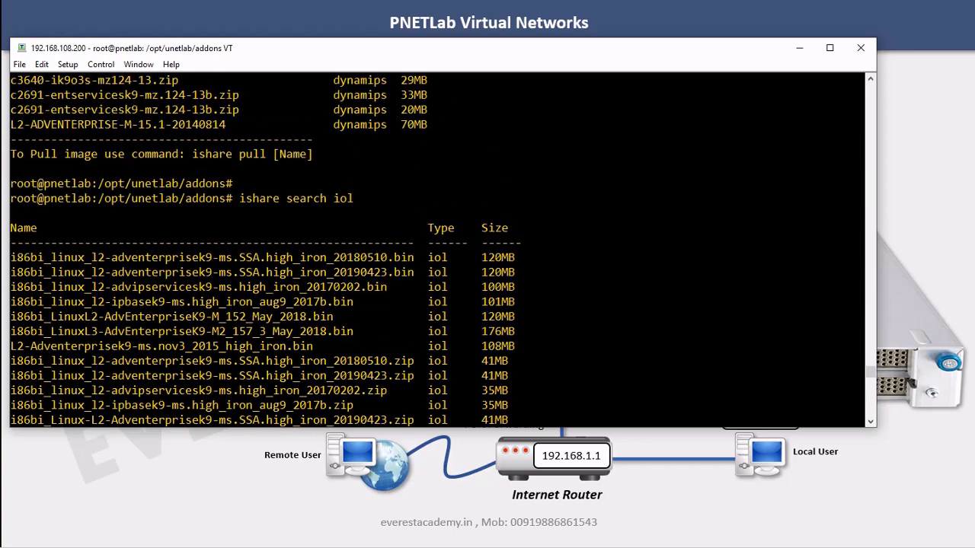
{"action": "scroll", "coordinate": [438, 251], "scroll_direction": "up", "scroll_amount": 12}
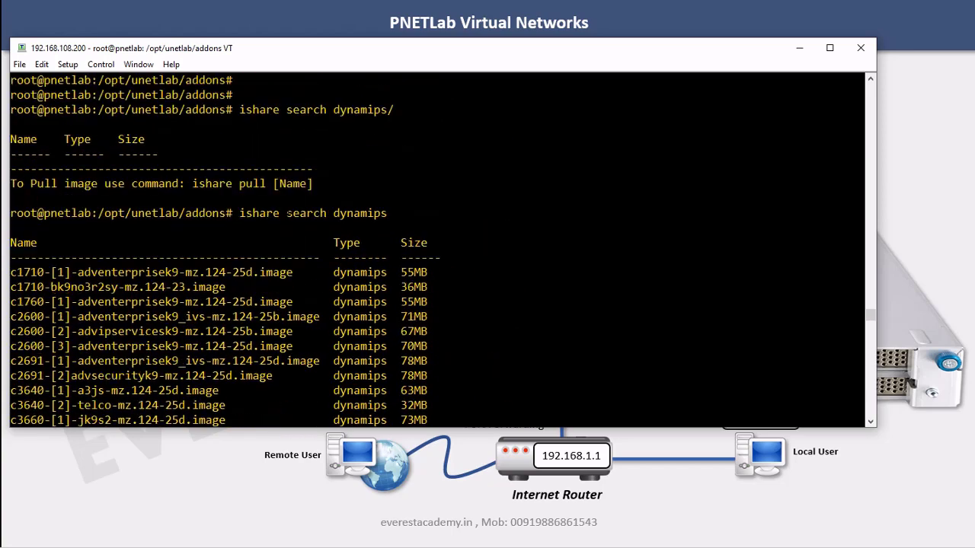
{"action": "left_click_drag", "start_coordinate": [64, 139], "coordinate": [85, 139]}
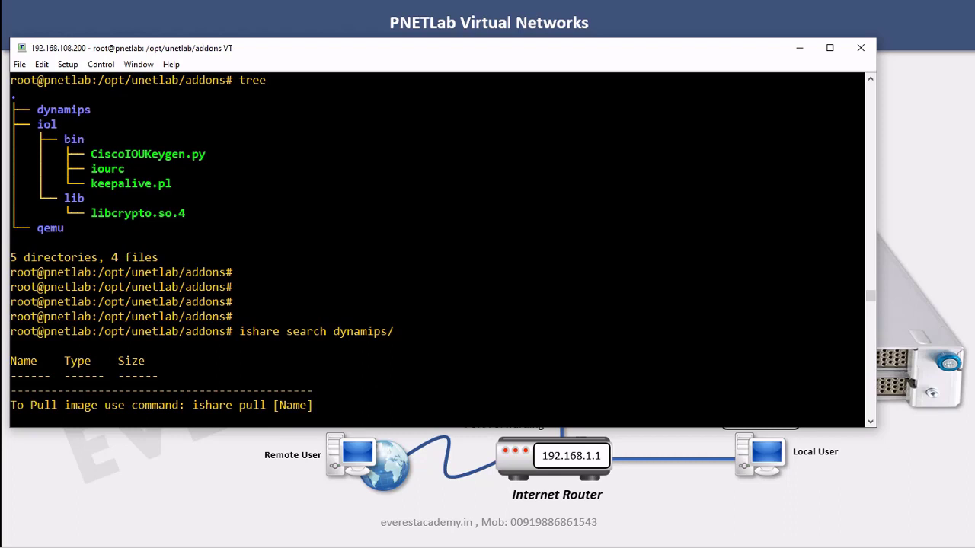
{"action": "left_click_drag", "start_coordinate": [64, 139], "coordinate": [84, 140]}
{"action": "left_click_drag", "start_coordinate": [90, 154], "coordinate": [206, 154]}
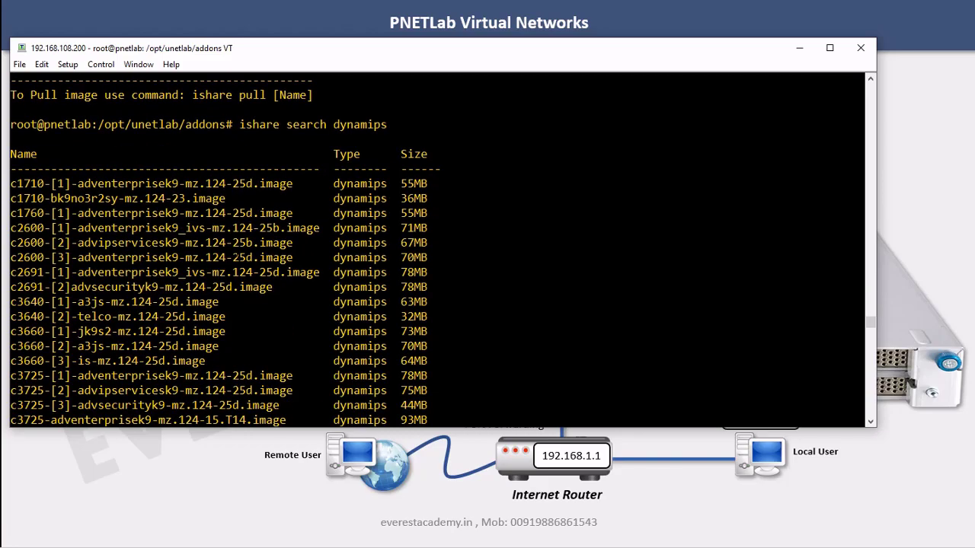
{"action": "scroll", "coordinate": [442, 244], "scroll_direction": "down", "scroll_amount": 15}
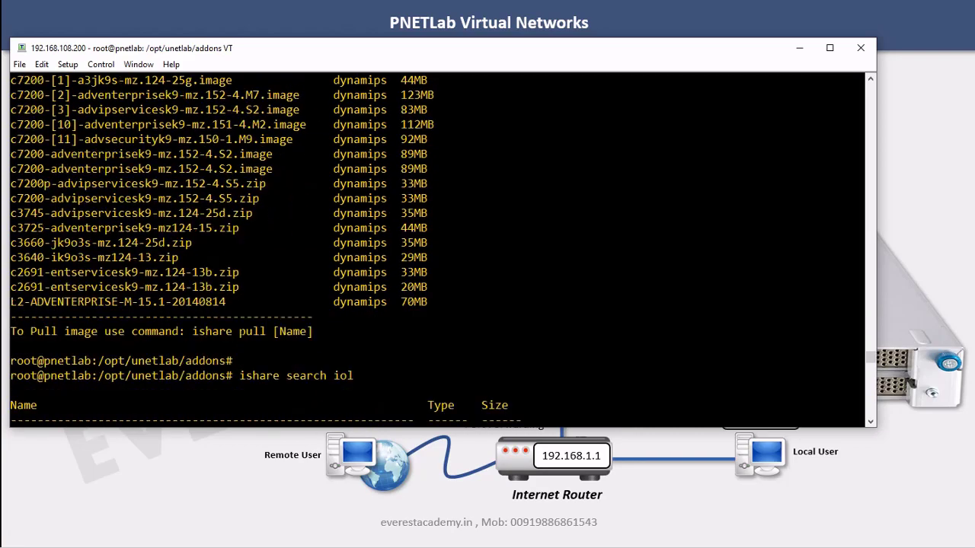
List the addons folder tree again
{"action": "key", "text": "Return"}
{"action": "key", "text": "Up"}
{"action": "key", "text": "Up"}
{"action": "key", "text": "Up"}
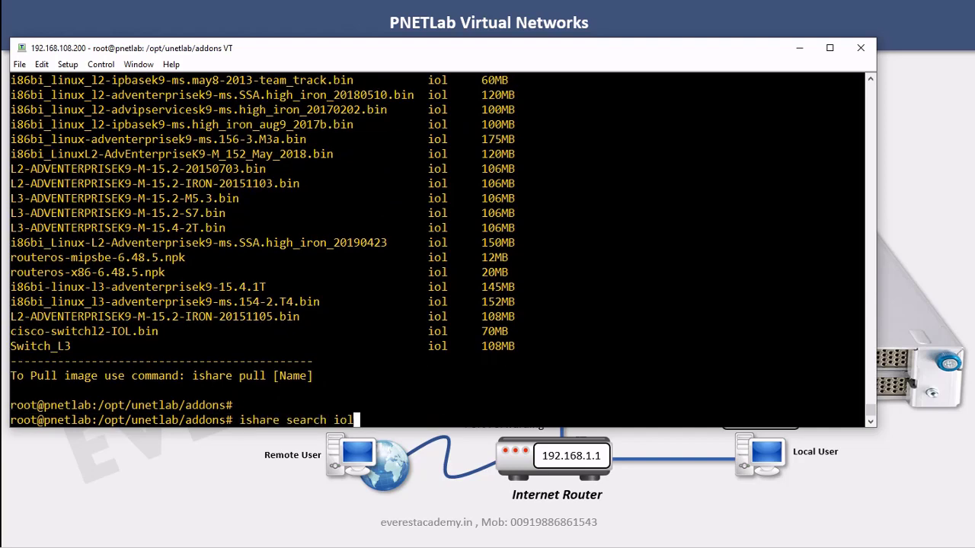
{"action": "key", "text": "Return"}
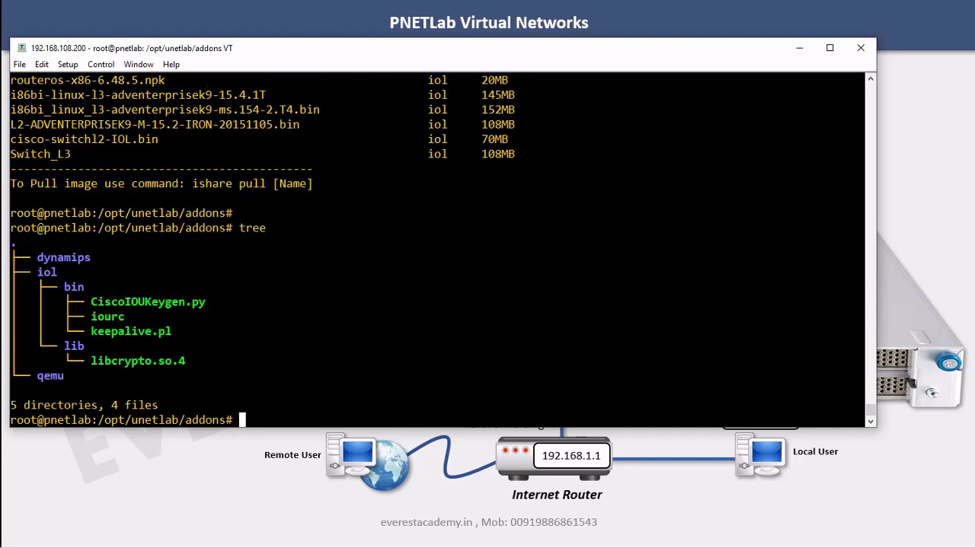
Run ishare search qemu and scroll back to mark the qemu folder in the tree
{"action": "key", "text": "Up"}
{"action": "key", "text": "Up"}
{"action": "key", "text": "BackSpace"}
{"action": "key", "text": "BackSpace"}
{"action": "key", "text": "BackSpace"}
{"action": "type", "text": "qemu"}
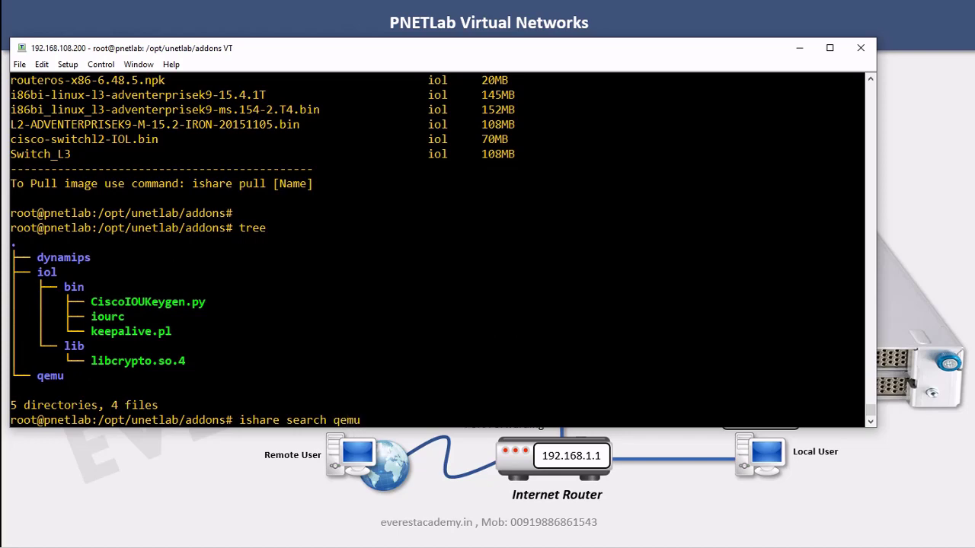
{"action": "key", "text": "Return"}
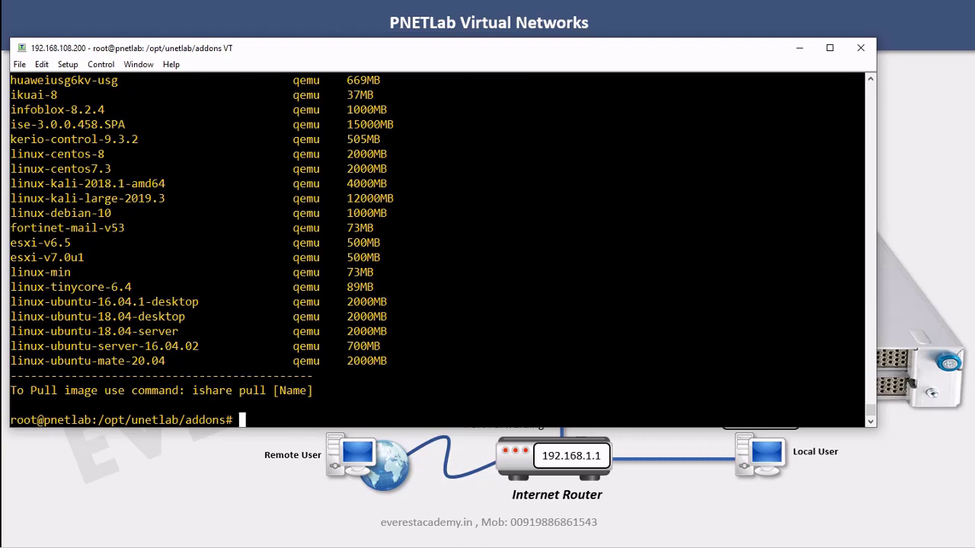
{"action": "scroll", "coordinate": [442, 252], "scroll_direction": "up", "scroll_amount": 5}
{"action": "scroll", "coordinate": [442, 251], "scroll_direction": "up", "scroll_amount": 7}
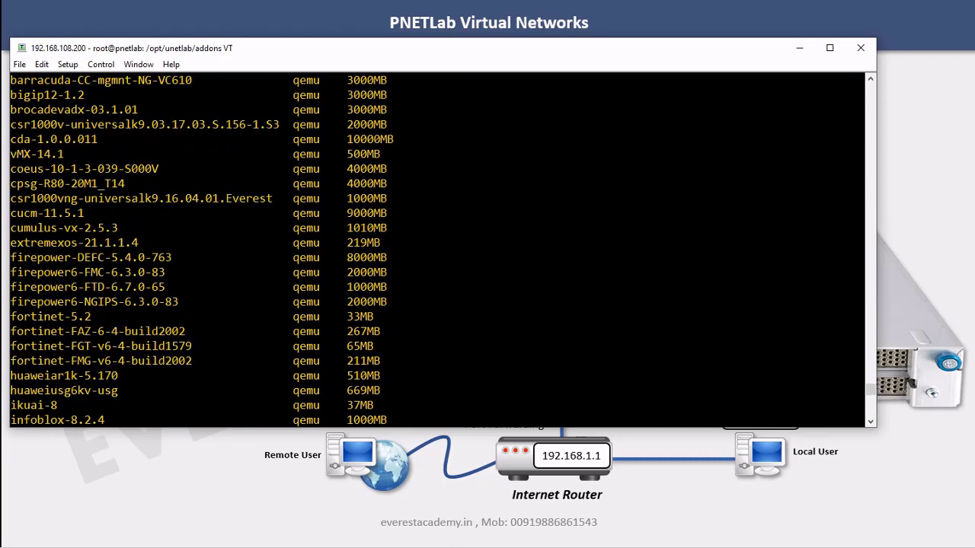
{"action": "scroll", "coordinate": [442, 251], "scroll_direction": "up", "scroll_amount": 4}
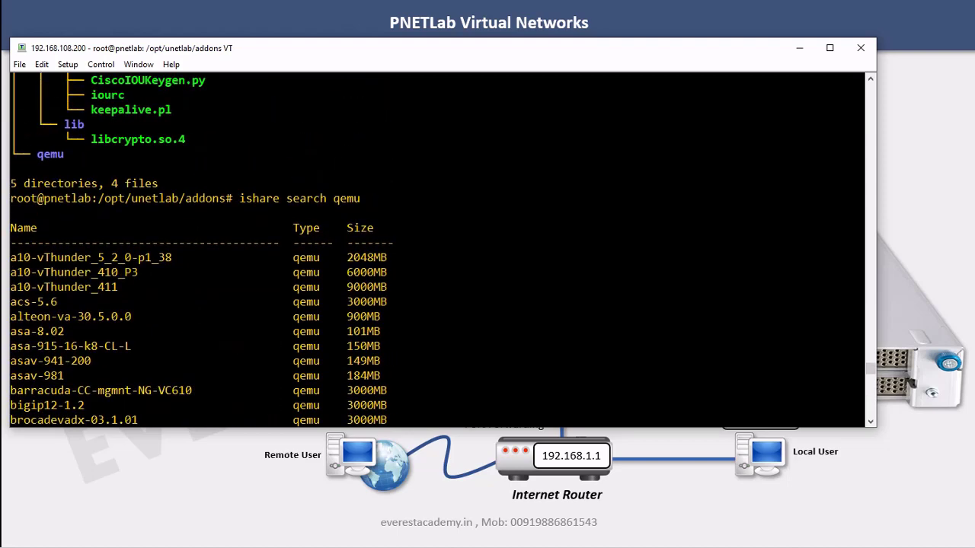
{"action": "left_click_drag", "start_coordinate": [36, 242], "coordinate": [69, 242]}
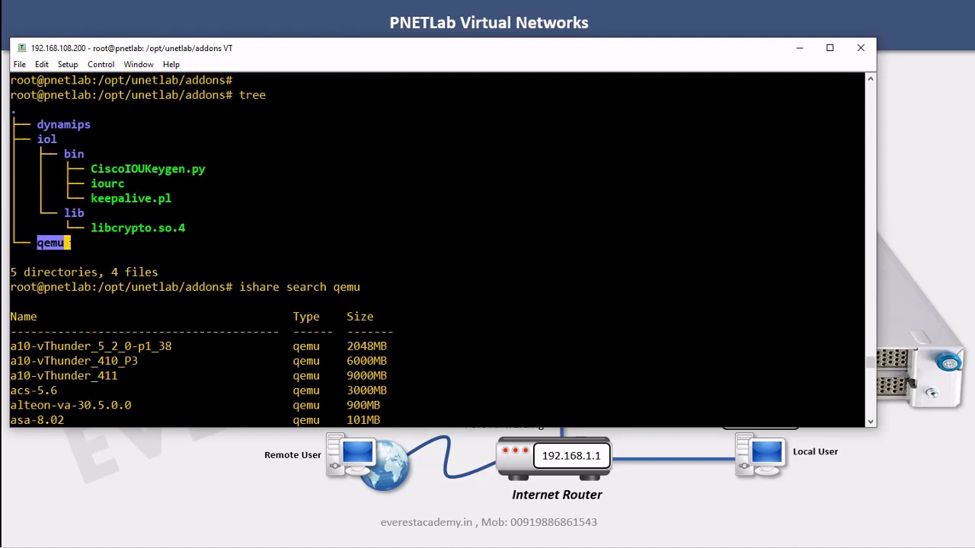
{"action": "left_click", "coordinate": [69, 242]}
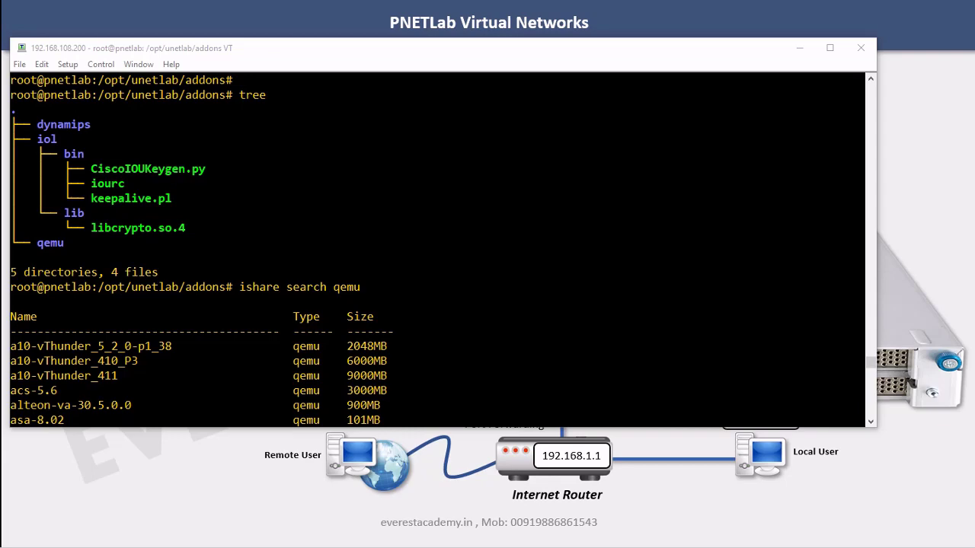
Copy the c1710-bk9no3r2sy-mz.124-23.image name from the Notepad commands summary
{"action": "left_click_drag", "start_coordinate": [974, 62], "coordinate": [775, 56]}
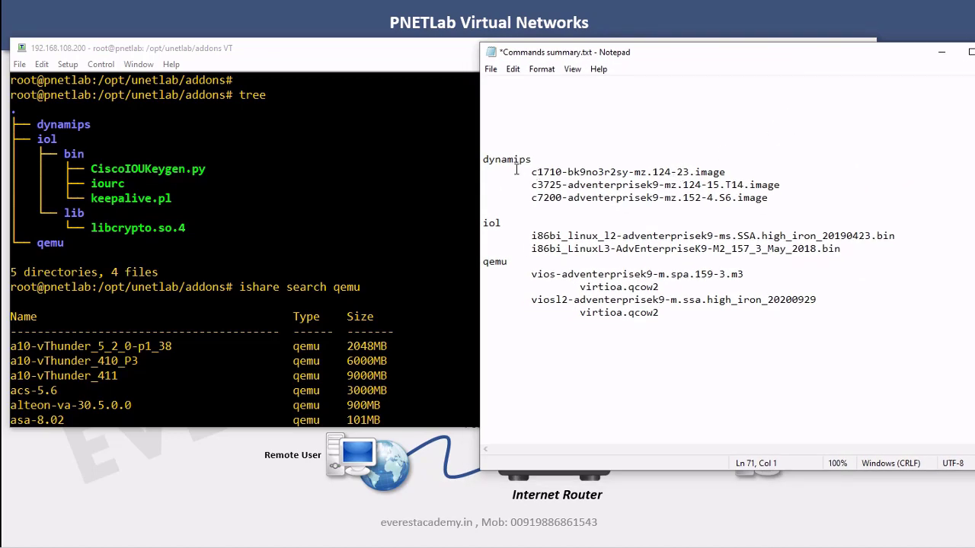
{"action": "left_click_drag", "start_coordinate": [534, 172], "coordinate": [730, 172]}
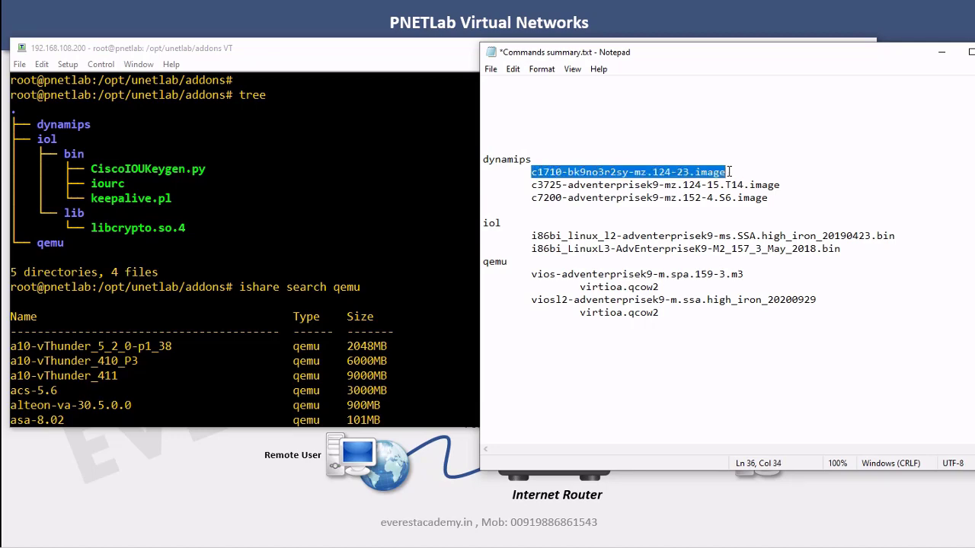
{"action": "right_click", "coordinate": [720, 172]}
{"action": "left_click", "coordinate": [751, 214]}
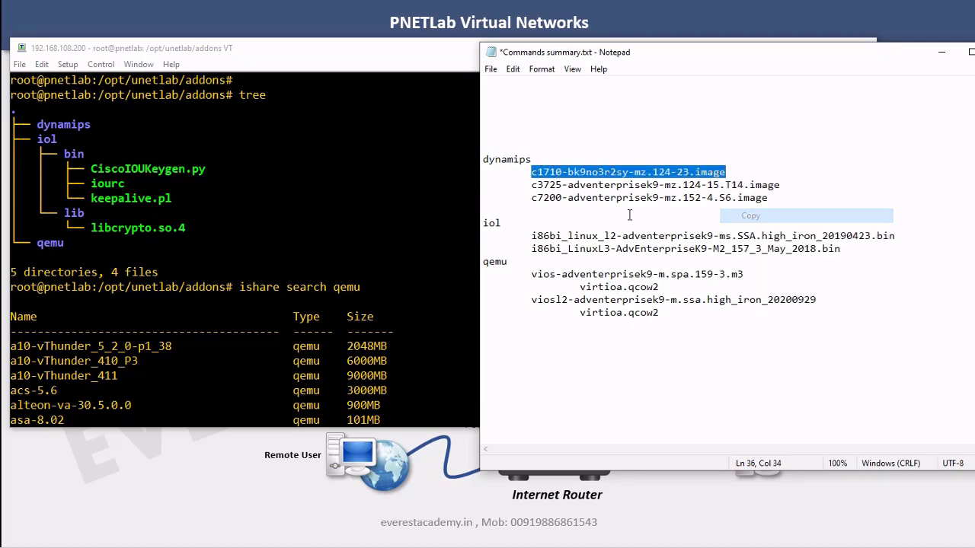
Back in Tera Term, recall the qemu search and trim its search term
{"action": "key", "text": "alt+Tab"}
{"action": "scroll", "coordinate": [441, 251], "scroll_direction": "down", "scroll_amount": 20}
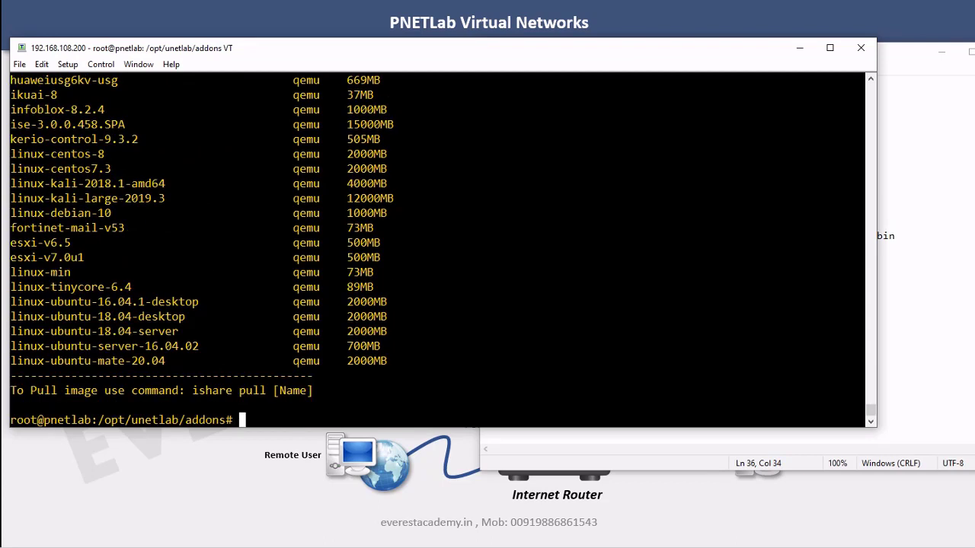
{"action": "key", "text": "Return"}
{"action": "key", "text": "Return"}
{"action": "key", "text": "Up"}
{"action": "key", "text": "BackSpace"}
{"action": "key", "text": "BackSpace"}
{"action": "key", "text": "BackSpace"}
{"action": "key", "text": "BackSpace"}
Search ishare for c1710-bk9no3r2sy-mz.124-23.image, then pull it into the dynamips folder
{"action": "key", "text": "alt+v"}
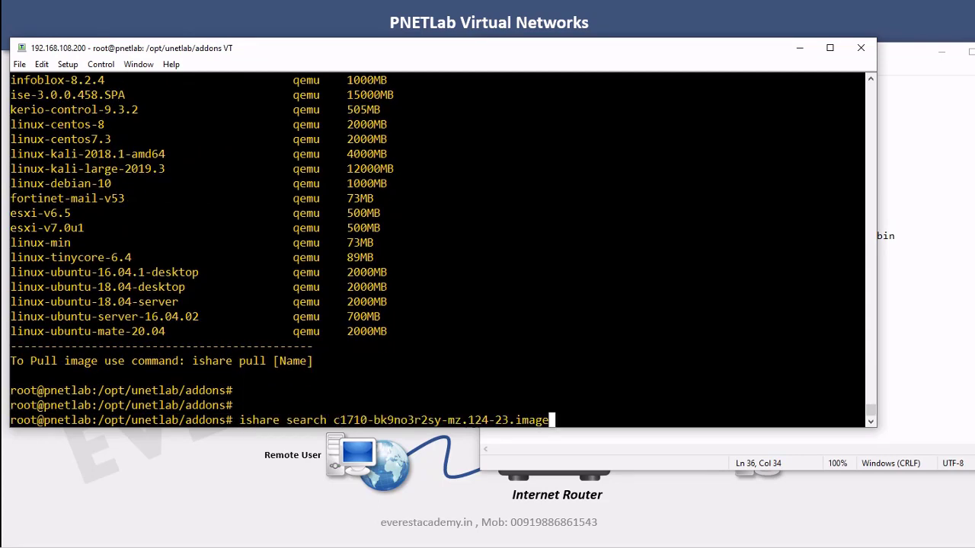
{"action": "key", "text": "Return"}
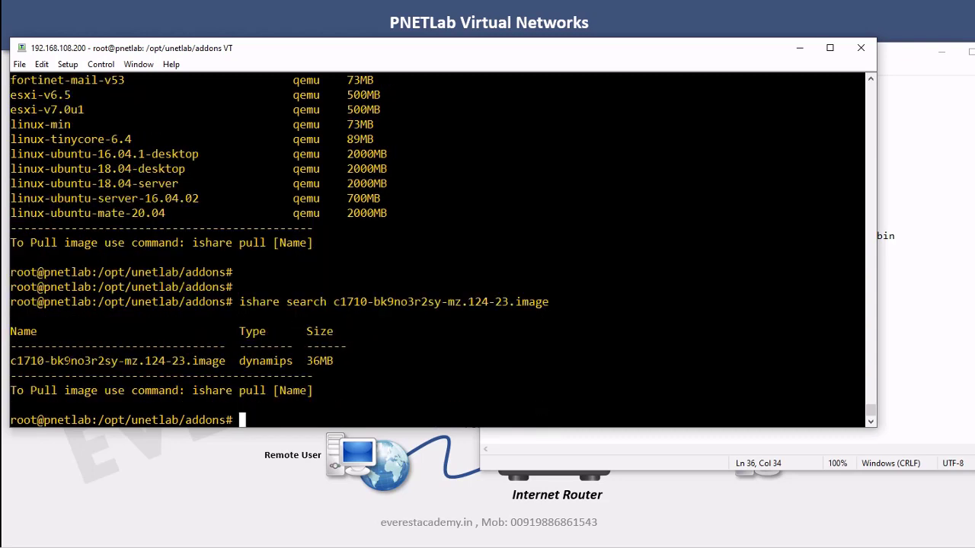
{"action": "key", "text": "Up"}
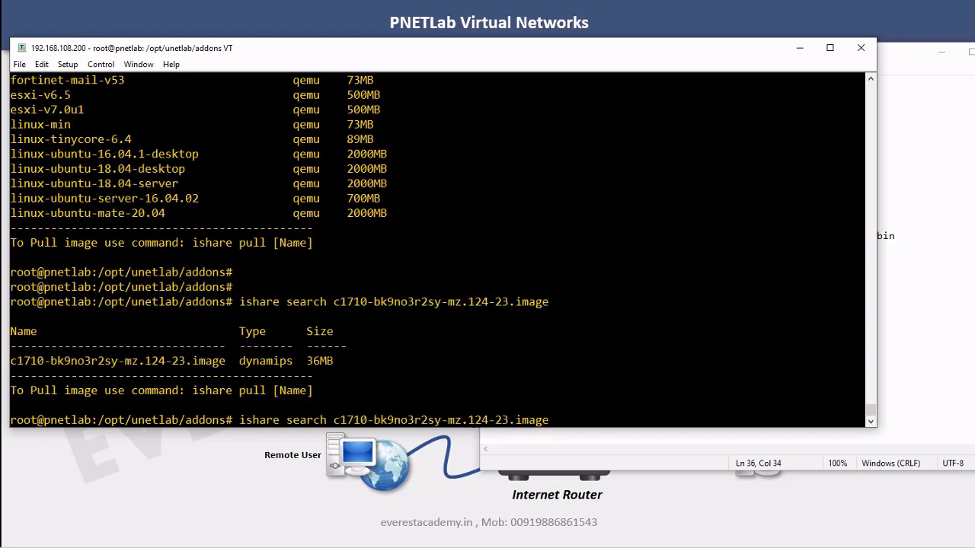
{"action": "key", "text": "Left"}
{"action": "key", "text": "Left"}
{"action": "key", "text": "Left"}
{"action": "key", "text": "Left"}
{"action": "key", "text": "Left"}
{"action": "key", "text": "Left"}
{"action": "key", "text": "Left"}
{"action": "key", "text": "Left"}
{"action": "key", "text": "Left"}
{"action": "key", "text": "Left"}
{"action": "key", "text": "Left"}
{"action": "key", "text": "Left"}
{"action": "key", "text": "Left"}
{"action": "key", "text": "Left"}
{"action": "key", "text": "Left"}
{"action": "key", "text": "Left"}
{"action": "key", "text": "Left"}
{"action": "key", "text": "Left"}
{"action": "key", "text": "Left"}
{"action": "key", "text": "Left"}
{"action": "key", "text": "Left"}
{"action": "key", "text": "Left"}
{"action": "key", "text": "Left"}
{"action": "key", "text": "BackSpace"}
{"action": "key", "text": "BackSpace"}
{"action": "key", "text": "BackSpace"}
{"action": "key", "text": "BackSpace"}
{"action": "key", "text": "BackSpace"}
{"action": "key", "text": "BackSpace"}
{"action": "key", "text": "BackSpace"}
{"action": "type", "text": "pull"}
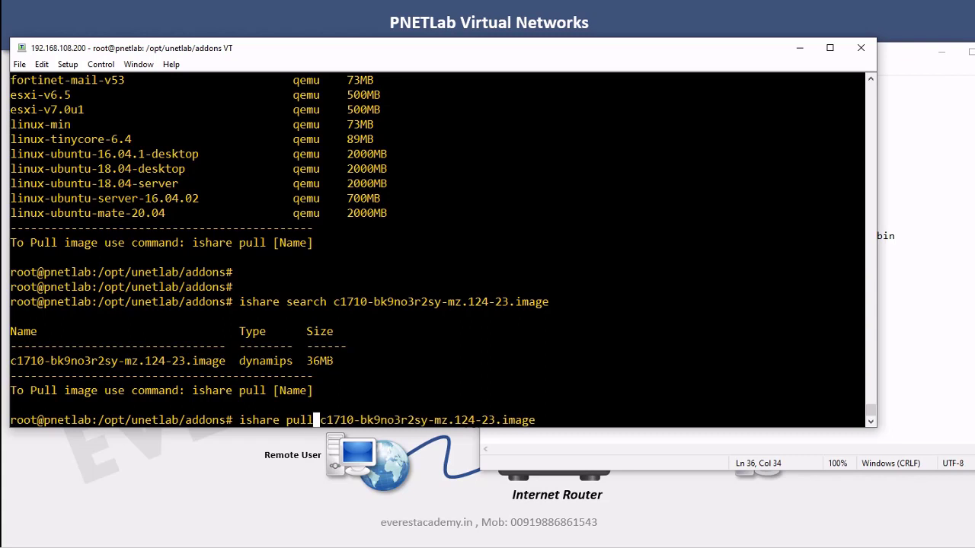
{"action": "key", "text": "Return"}
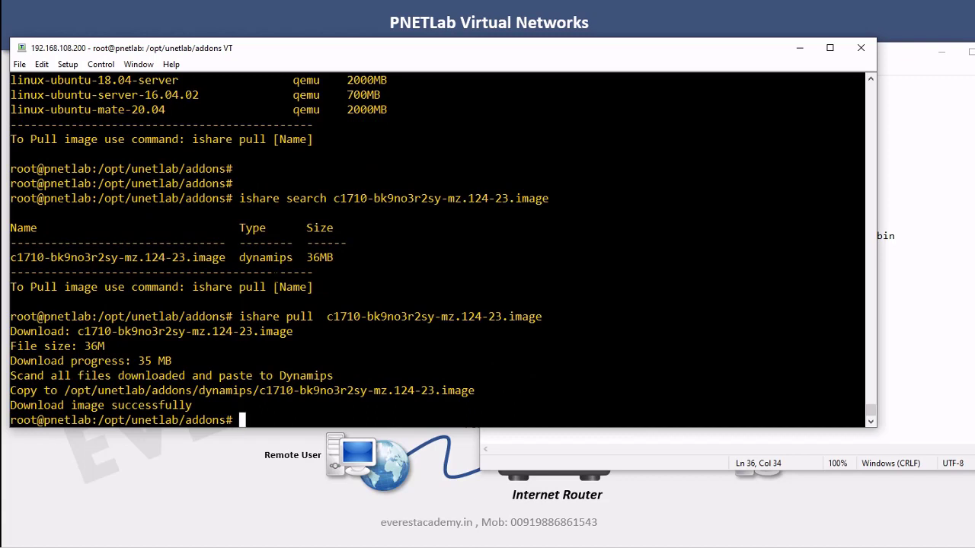
{"action": "left_click_drag", "start_coordinate": [239, 258], "coordinate": [292, 257]}
{"action": "key", "text": "Up"}
{"action": "key", "text": "Up"}
{"action": "key", "text": "Up"}
{"action": "key", "text": "Up"}
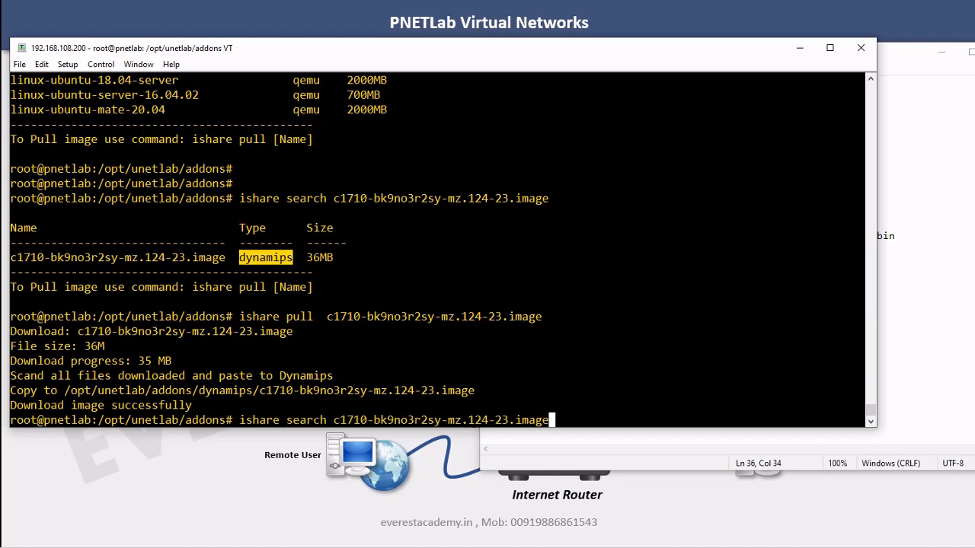
Relist the tree showing c1710 in dynamips, then copy the c3725-adventerprisek9-mz.124-15.T14.image name from Notepad
{"action": "key", "text": "Return"}
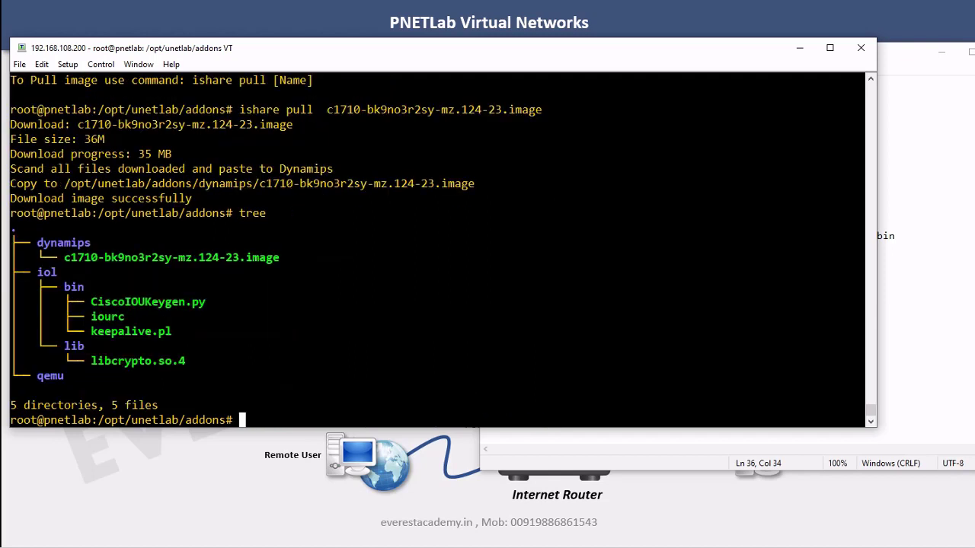
{"action": "left_click_drag", "start_coordinate": [69, 257], "coordinate": [274, 257]}
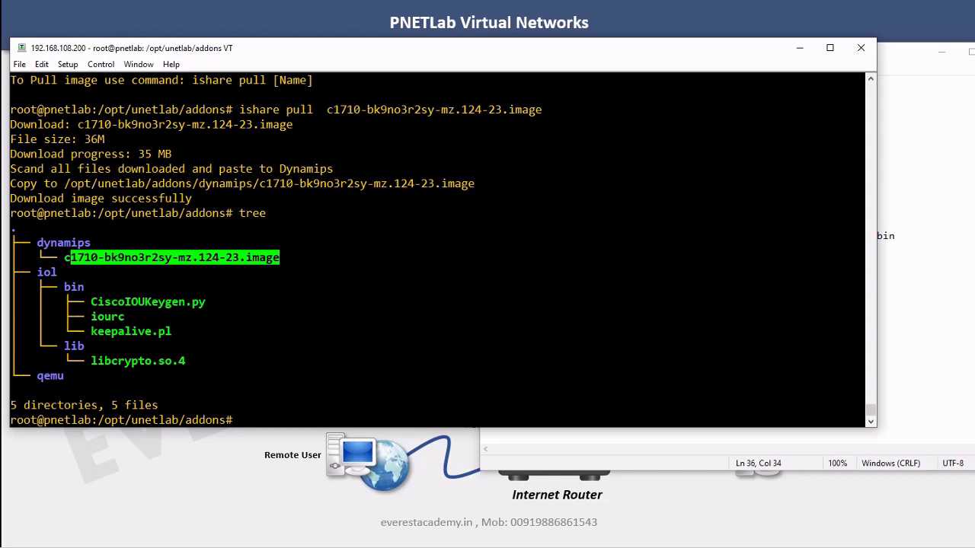
{"action": "left_click", "coordinate": [910, 280]}
{"action": "left_click_drag", "start_coordinate": [532, 185], "coordinate": [783, 189]}
{"action": "right_click", "coordinate": [775, 191]}
{"action": "left_click", "coordinate": [808, 230]}
{"action": "key", "text": "alt+Tab"}
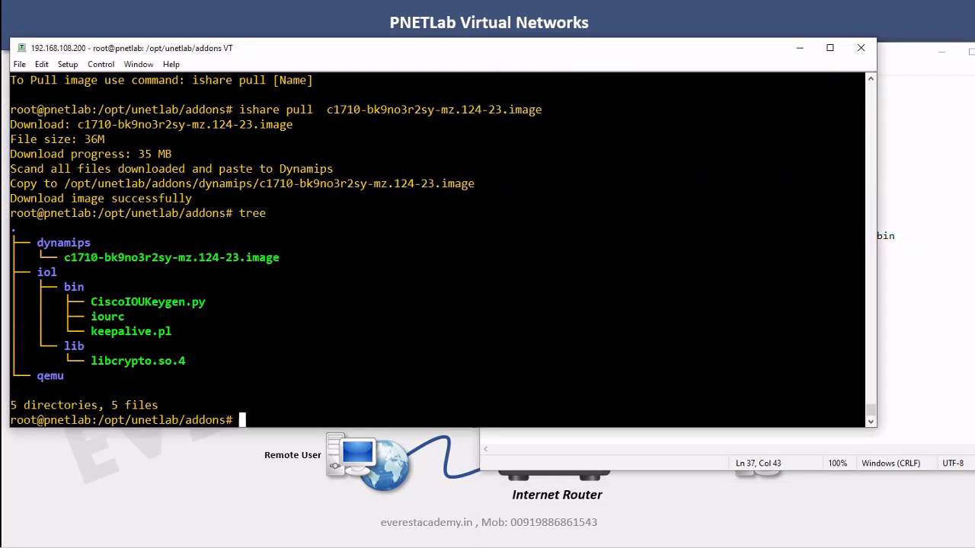
Run ishare search for c3725-adventerprisek9-mz.124-15.T14.image
{"action": "key", "text": "Up"}
{"action": "key", "text": "Up"}
{"action": "key", "text": "BackSpace"}
{"action": "key", "text": "BackSpace"}
{"action": "key", "text": "BackSpace"}
{"action": "key", "text": "BackSpace"}
{"action": "key", "text": "BackSpace"}
{"action": "key", "text": "BackSpace"}
{"action": "key", "text": "BackSpace"}
{"action": "key", "text": "BackSpace"}
{"action": "key", "text": "BackSpace"}
{"action": "key", "text": "BackSpace"}
{"action": "key", "text": "BackSpace"}
{"action": "key", "text": "BackSpace"}
{"action": "key", "text": "BackSpace"}
{"action": "key", "text": "BackSpace"}
{"action": "key", "text": "BackSpace"}
{"action": "key", "text": "BackSpace"}
{"action": "key", "text": "BackSpace"}
{"action": "key", "text": "BackSpace"}
{"action": "key", "text": "BackSpace"}
{"action": "key", "text": "BackSpace"}
{"action": "key", "text": "BackSpace"}
{"action": "key", "text": "BackSpace"}
{"action": "type", "text": "search"}
{"action": "key", "text": "shift+Insert"}
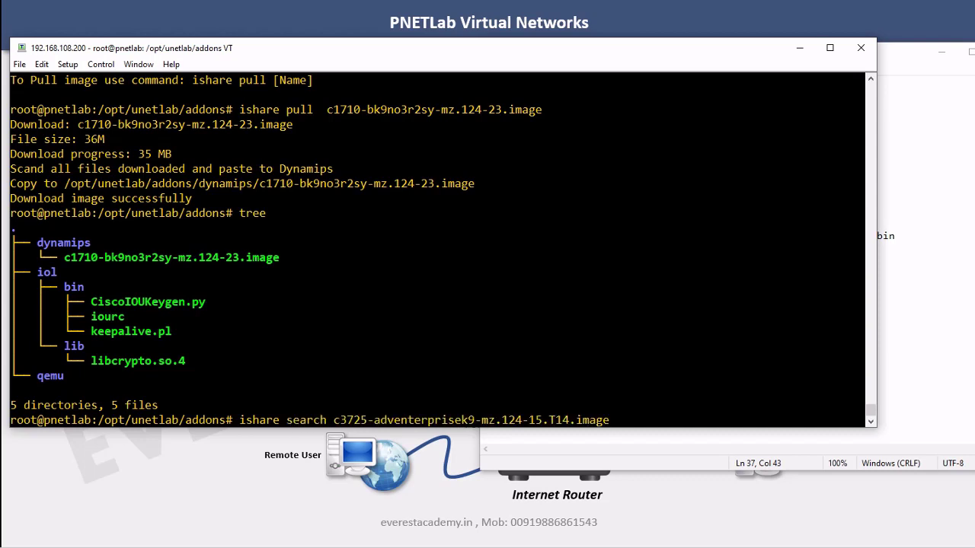
{"action": "key", "text": "Return"}
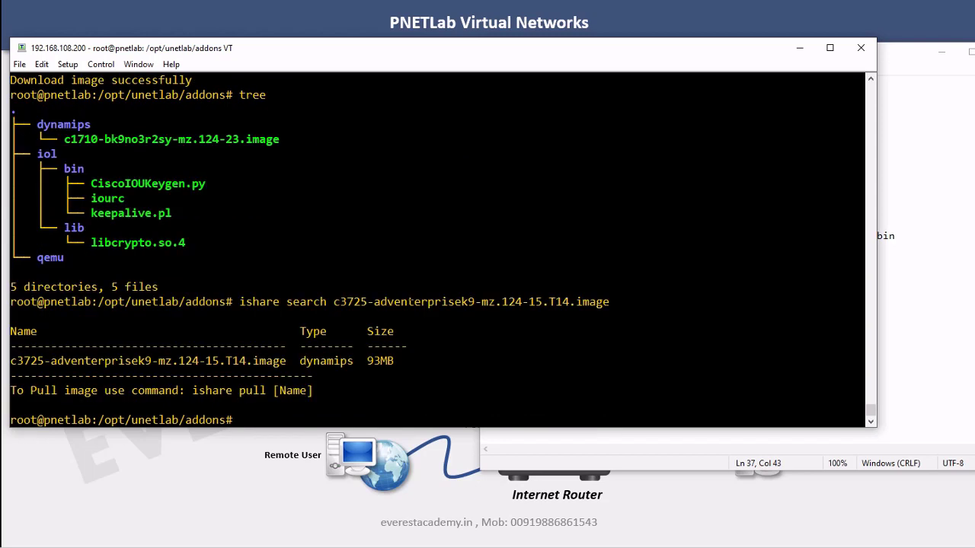
Change the command to ishare pull to download the 93MB c3725 image
{"action": "key", "text": "Up"}
{"action": "key", "text": "Left"}
{"action": "key", "text": "Left"}
{"action": "key", "text": "Left"}
{"action": "key", "text": "Left"}
{"action": "key", "text": "Left"}
{"action": "key", "text": "Left"}
{"action": "key", "text": "Left"}
{"action": "key", "text": "Left"}
{"action": "key", "text": "Left"}
{"action": "key", "text": "Left"}
{"action": "key", "text": "Left"}
{"action": "key", "text": "Left"}
{"action": "key", "text": "Left"}
{"action": "key", "text": "Left"}
{"action": "key", "text": "Left"}
{"action": "key", "text": "Left"}
{"action": "key", "text": "Left"}
{"action": "key", "text": "Left"}
{"action": "key", "text": "Left"}
{"action": "key", "text": "Left"}
{"action": "key", "text": "Left"}
{"action": "key", "text": "Left"}
{"action": "key", "text": "Left"}
{"action": "key", "text": "BackSpace"}
{"action": "key", "text": "BackSpace"}
{"action": "key", "text": "BackSpace"}
{"action": "key", "text": "BackSpace"}
{"action": "key", "text": "BackSpace"}
{"action": "key", "text": "BackSpace"}
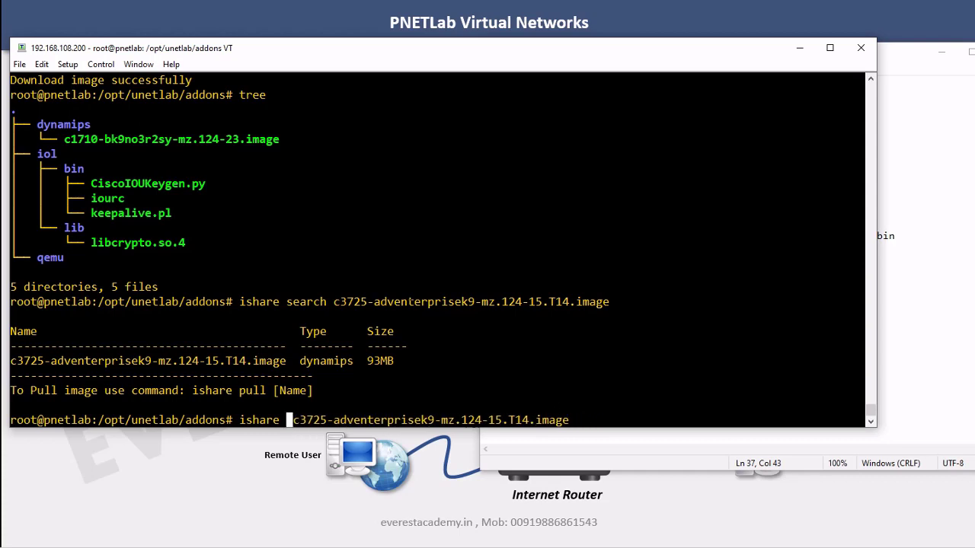
{"action": "type", "text": "p"}
{"action": "type", "text": "ull"}
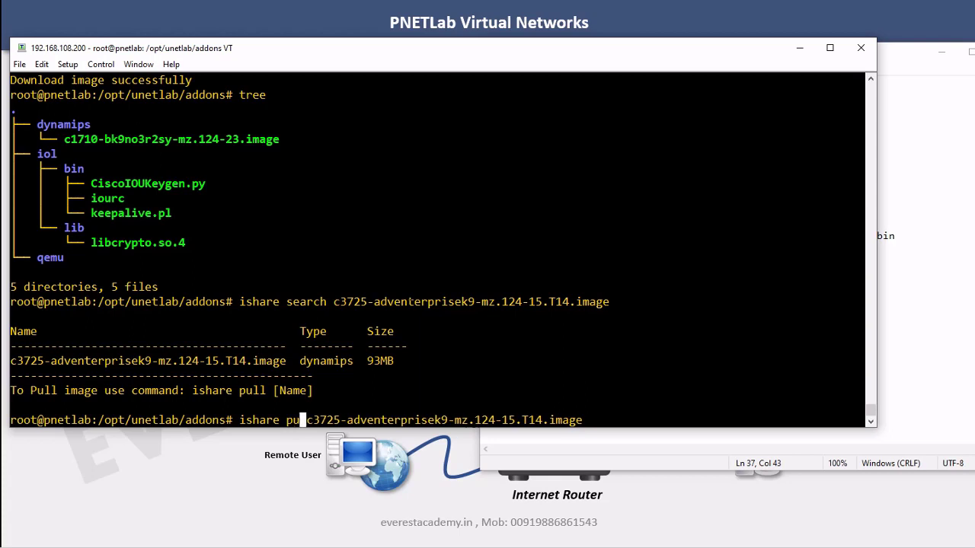
{"action": "key", "text": "Return"}
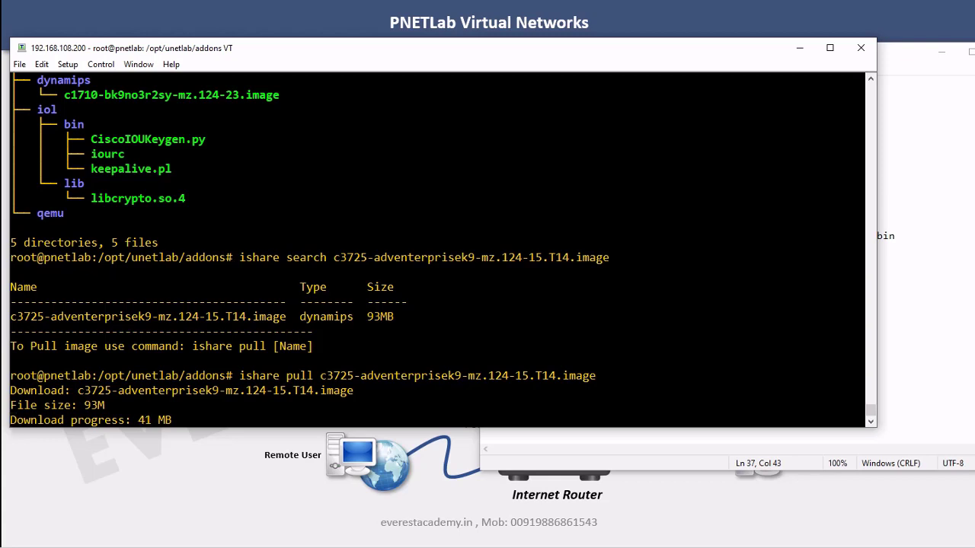
Copy the c7200-adventerprisek9-mz.152-4.S6.image name from the Notepad commands summary
{"action": "left_click", "coordinate": [906, 315]}
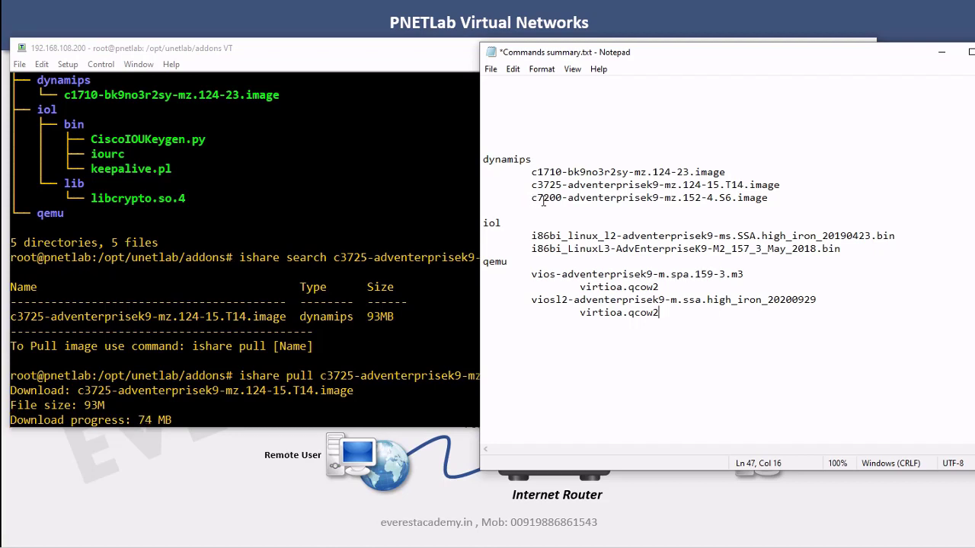
{"action": "left_click_drag", "start_coordinate": [532, 199], "coordinate": [765, 199]}
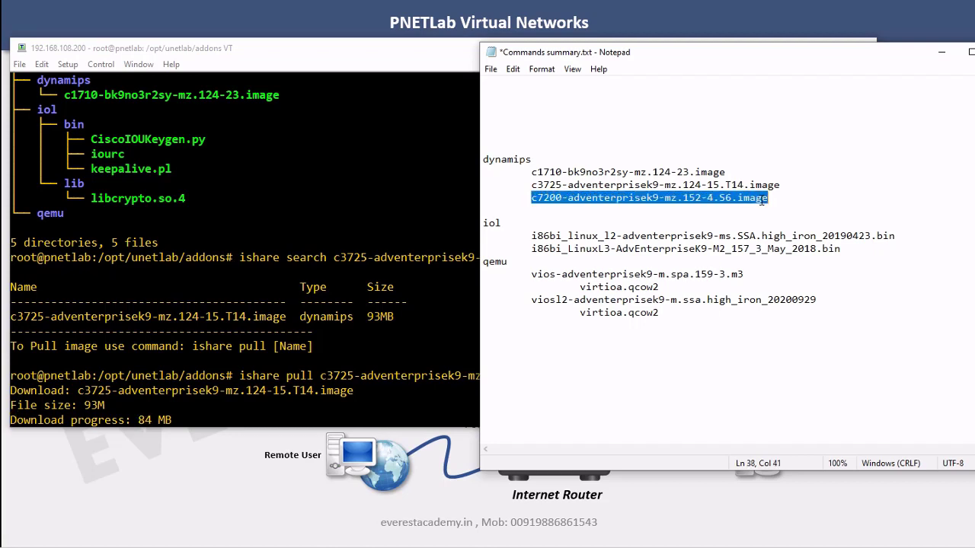
{"action": "right_click", "coordinate": [758, 199]}
{"action": "left_click", "coordinate": [787, 241]}
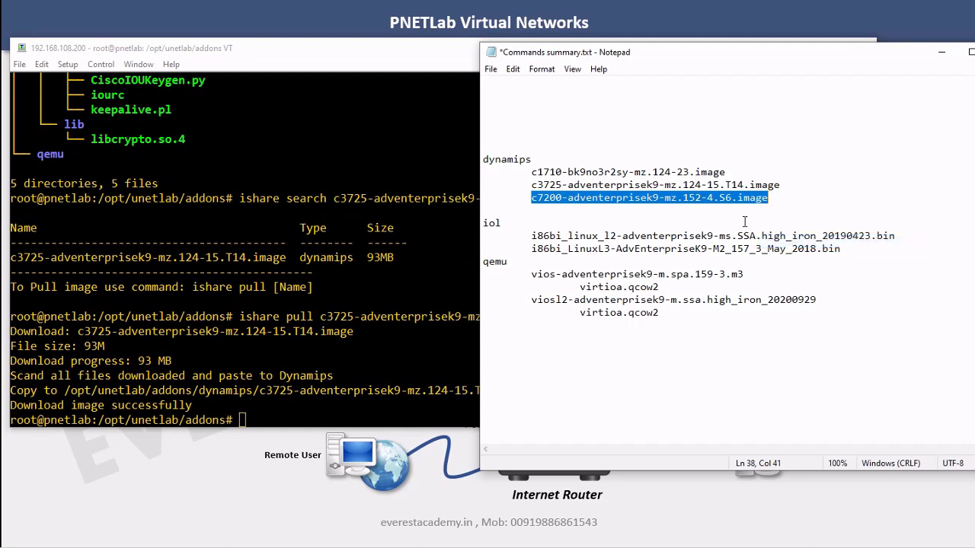
{"action": "key", "text": "alt+Tab"}
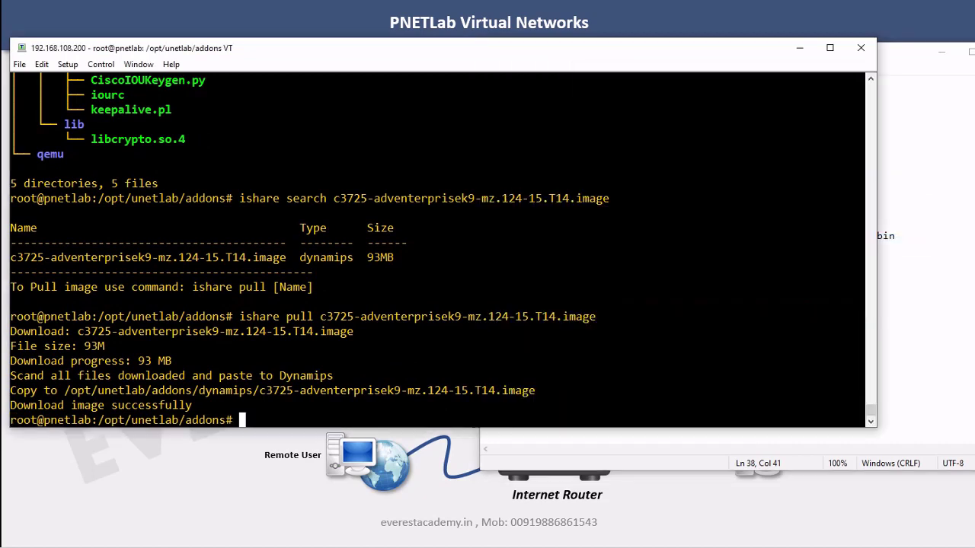
Run ishare search for the c7200 image name, which returns no matches
{"action": "key", "text": "Up"}
{"action": "key", "text": "Up"}
{"action": "key", "text": "BackSpace"}
{"action": "key", "text": "BackSpace"}
{"action": "key", "text": "BackSpace"}
{"action": "key", "text": "BackSpace"}
{"action": "key", "text": "BackSpace"}
{"action": "key", "text": "BackSpace"}
{"action": "key", "text": "BackSpace"}
{"action": "key", "text": "BackSpace"}
{"action": "key", "text": "BackSpace"}
{"action": "key", "text": "BackSpace"}
{"action": "key", "text": "BackSpace"}
{"action": "key", "text": "BackSpace"}
{"action": "key", "text": "BackSpace"}
{"action": "key", "text": "BackSpace"}
{"action": "key", "text": "BackSpace"}
{"action": "key", "text": "BackSpace"}
{"action": "key", "text": "BackSpace"}
{"action": "key", "text": "BackSpace"}
{"action": "key", "text": "BackSpace"}
{"action": "key", "text": "BackSpace"}
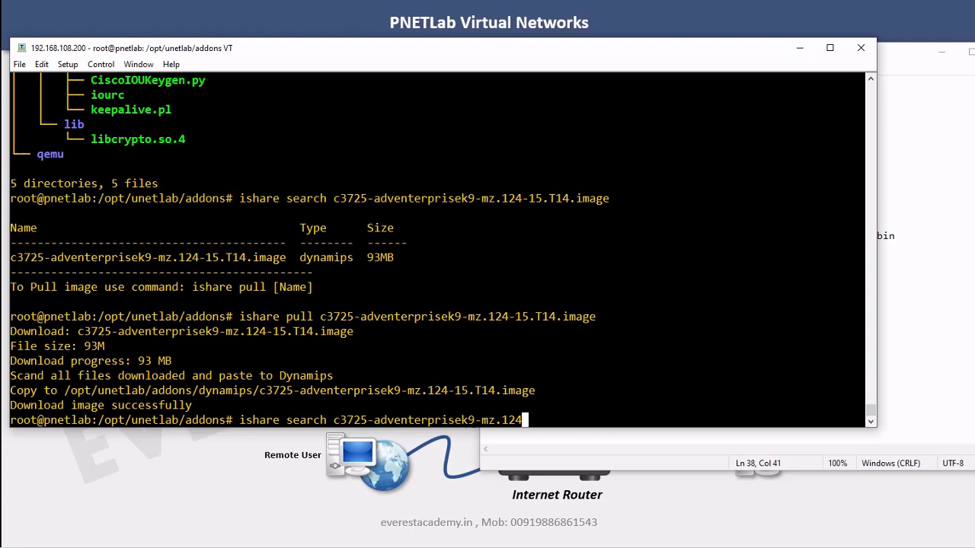
{"action": "key", "text": "BackSpace"}
{"action": "key", "text": "BackSpace"}
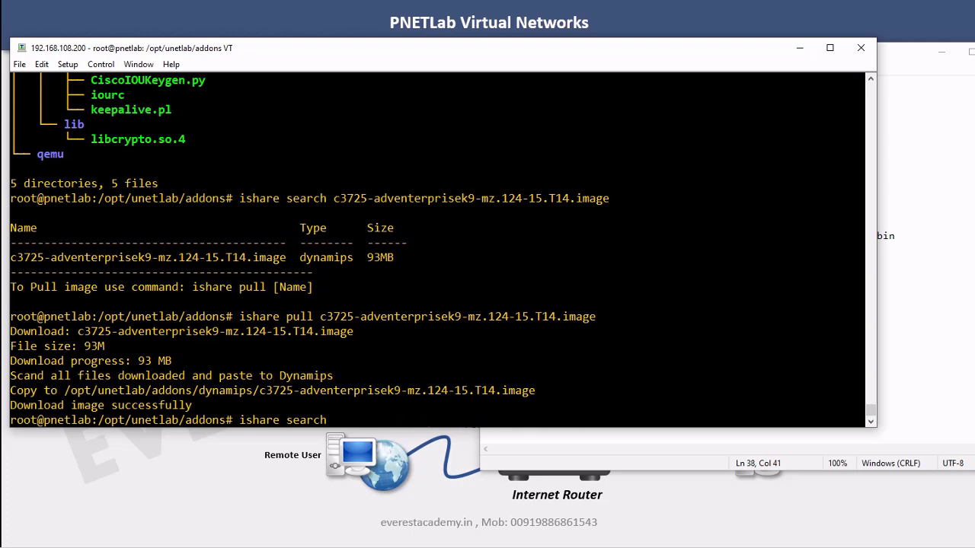
{"action": "key", "text": "shift+Insert"}
{"action": "key", "text": "Return"}
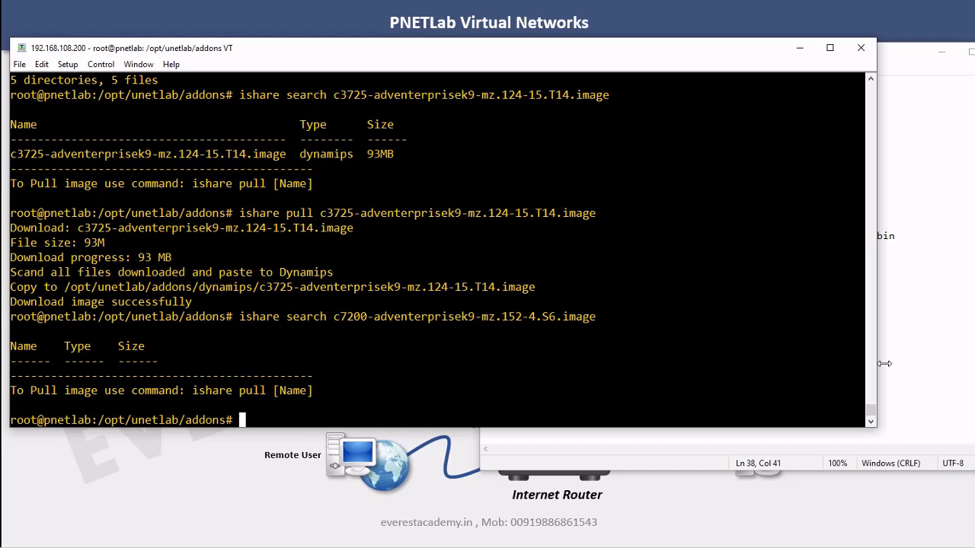
Copy the i86bi_linux_l2-adventerprisek9-ms.SSA.high_iron_20190423.bin name from the Notepad commands summary
{"action": "left_click", "coordinate": [929, 364]}
{"action": "left_click_drag", "start_coordinate": [532, 236], "coordinate": [892, 236]}
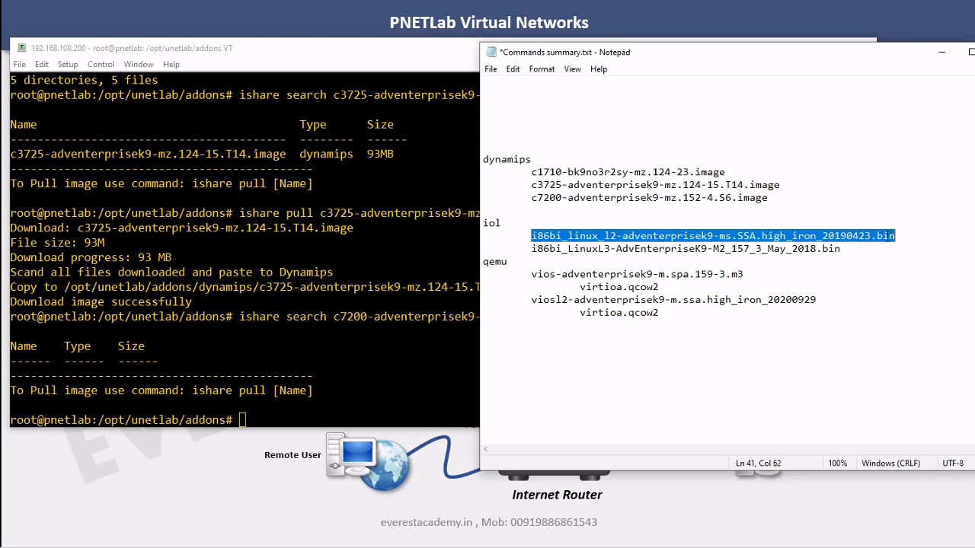
{"action": "right_click", "coordinate": [892, 236]}
{"action": "left_click", "coordinate": [893, 280]}
{"action": "key", "text": "alt+Tab"}
Run ishare search for the i86bi_linux_l2 image, finding the 120MB IOL image
{"action": "key", "text": "Up"}
{"action": "key", "text": "BackSpace"}
{"action": "key", "text": "BackSpace"}
{"action": "key", "text": "BackSpace"}
{"action": "key", "text": "BackSpace"}
{"action": "key", "text": "BackSpace"}
{"action": "key", "text": "BackSpace"}
{"action": "key", "text": "BackSpace"}
{"action": "key", "text": "BackSpace"}
{"action": "key", "text": "BackSpace"}
{"action": "key", "text": "BackSpace"}
{"action": "key", "text": "BackSpace"}
{"action": "key", "text": "BackSpace"}
{"action": "key", "text": "BackSpace"}
{"action": "key", "text": "BackSpace"}
{"action": "key", "text": "BackSpace"}
{"action": "key", "text": "BackSpace"}
{"action": "key", "text": "BackSpace"}
{"action": "key", "text": "BackSpace"}
{"action": "key", "text": "BackSpace"}
{"action": "key", "text": "BackSpace"}
{"action": "key", "text": "BackSpace"}
{"action": "key", "text": "BackSpace"}
{"action": "key", "text": "BackSpace"}
{"action": "key", "text": "BackSpace"}
{"action": "key", "text": "BackSpace"}
{"action": "key", "text": "BackSpace"}
{"action": "key", "text": "BackSpace"}
{"action": "key", "text": "BackSpace"}
{"action": "key", "text": "BackSpace"}
{"action": "key", "text": "BackSpace"}
{"action": "key", "text": "BackSpace"}
{"action": "key", "text": "BackSpace"}
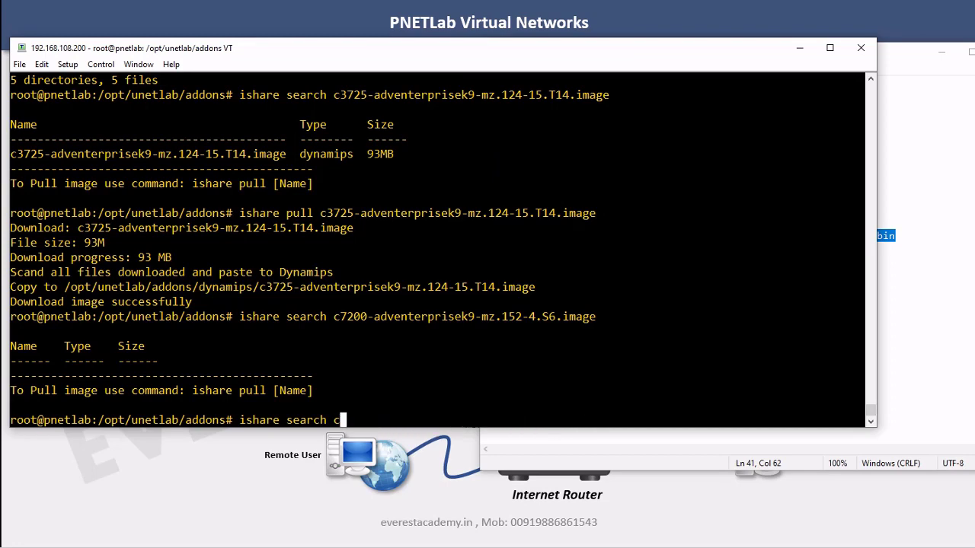
{"action": "key", "text": "alt+v"}
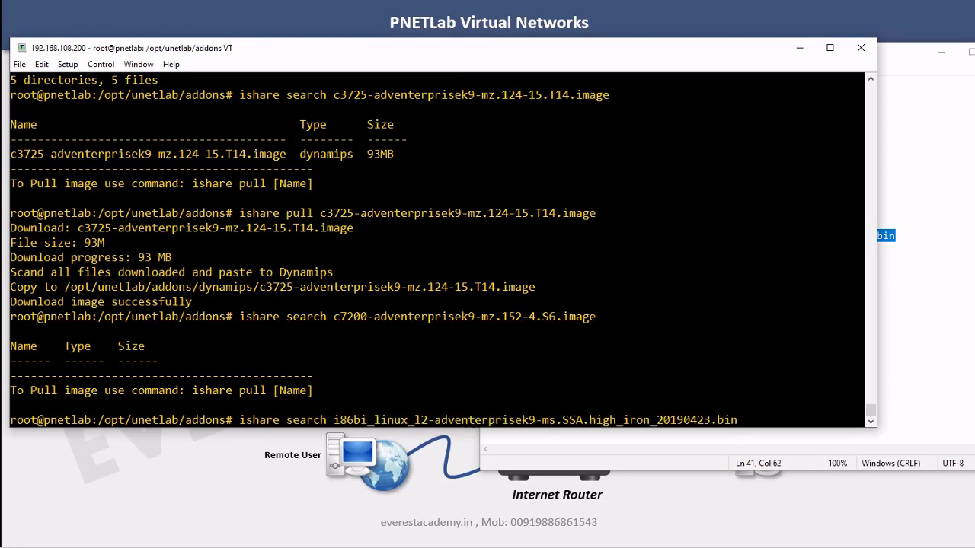
{"action": "key", "text": "Return"}
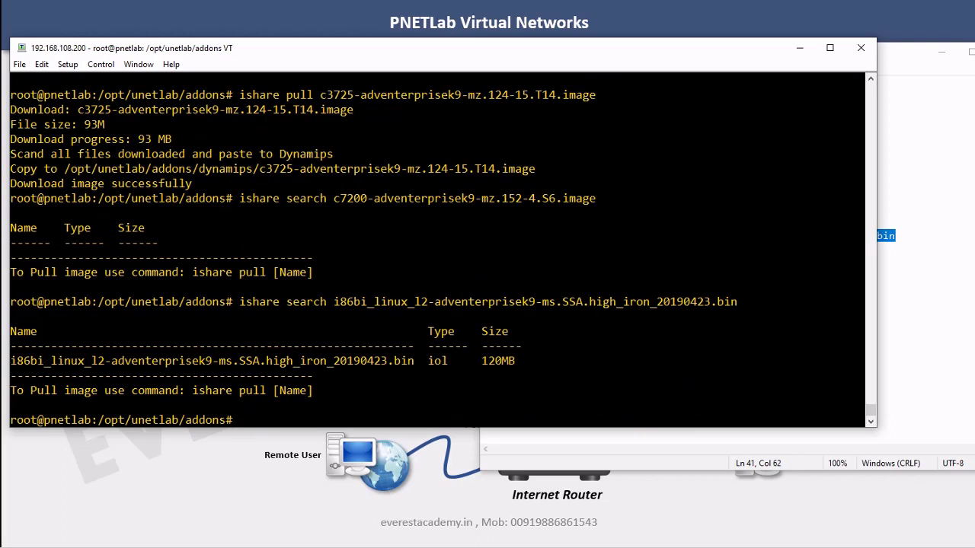
Try ishare pull for the i86bi_linux_l2 image, which fails to download
{"action": "key", "text": "Up"}
{"action": "key", "text": "Left"}
{"action": "key", "text": "Left"}
{"action": "key", "text": "Left"}
{"action": "key", "text": "Left"}
{"action": "key", "text": "Left"}
{"action": "key", "text": "Left"}
{"action": "key", "text": "Left"}
{"action": "key", "text": "Left"}
{"action": "key", "text": "Left"}
{"action": "key", "text": "Left"}
{"action": "key", "text": "Left"}
{"action": "key", "text": "Left"}
{"action": "key", "text": "Left"}
{"action": "key", "text": "Left"}
{"action": "key", "text": "Left"}
{"action": "key", "text": "Left"}
{"action": "key", "text": "Left"}
{"action": "key", "text": "Left"}
{"action": "key", "text": "Left"}
{"action": "key", "text": "Left"}
{"action": "key", "text": "Left"}
{"action": "key", "text": "Left"}
{"action": "key", "text": "Left"}
{"action": "key", "text": "Left"}
{"action": "key", "text": "BackSpace"}
{"action": "key", "text": "BackSpace"}
{"action": "key", "text": "BackSpace"}
{"action": "key", "text": "BackSpace"}
{"action": "key", "text": "BackSpace"}
{"action": "key", "text": "BackSpace"}
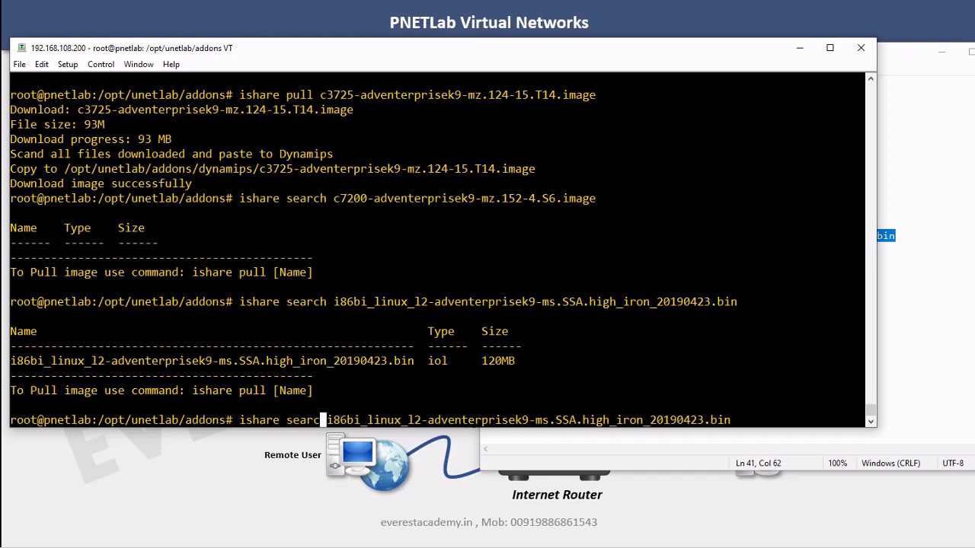
{"action": "type", "text": "pull"}
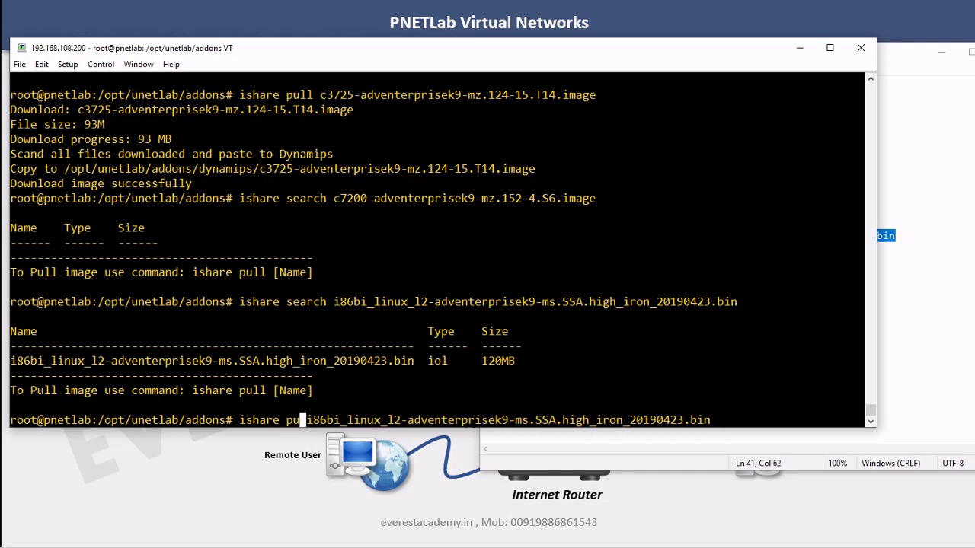
{"action": "key", "text": "Return"}
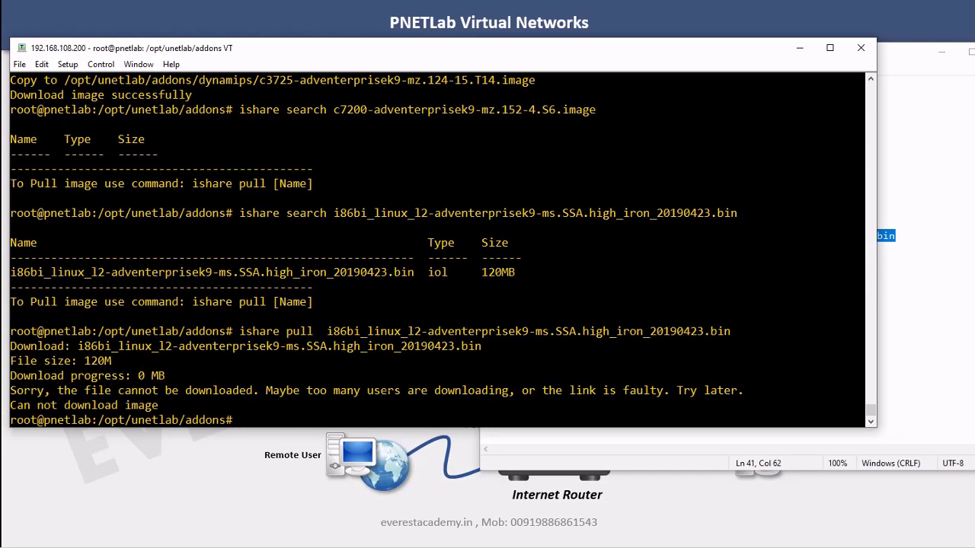
Copy the i86bi_LinuxL3-AdvEnterpriseK9-M2_157_3_May_2018.bin name from the Notepad commands summary
{"action": "left_click", "coordinate": [888, 343]}
{"action": "left_click_drag", "start_coordinate": [848, 249], "coordinate": [535, 250]}
{"action": "right_click", "coordinate": [535, 249]}
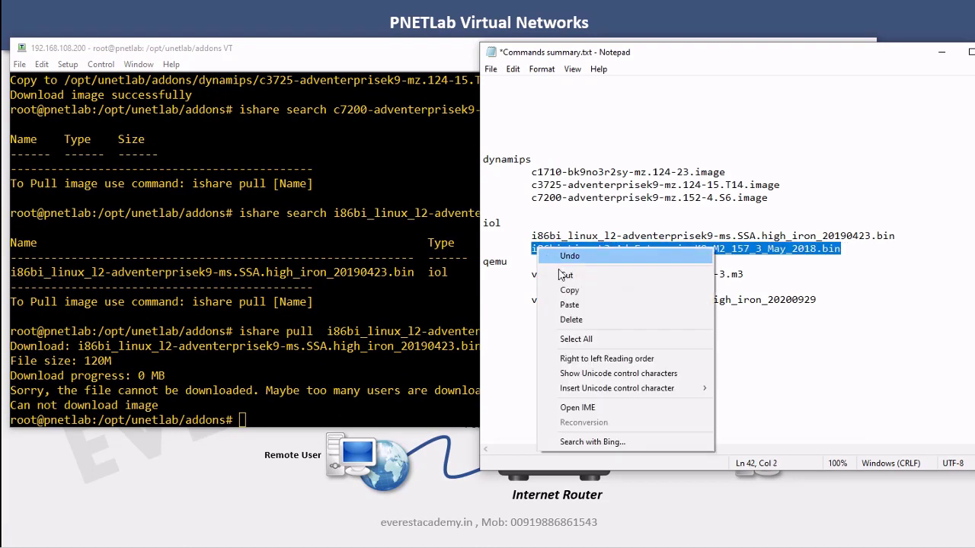
{"action": "left_click", "coordinate": [584, 291]}
{"action": "key", "text": "alt+Tab"}
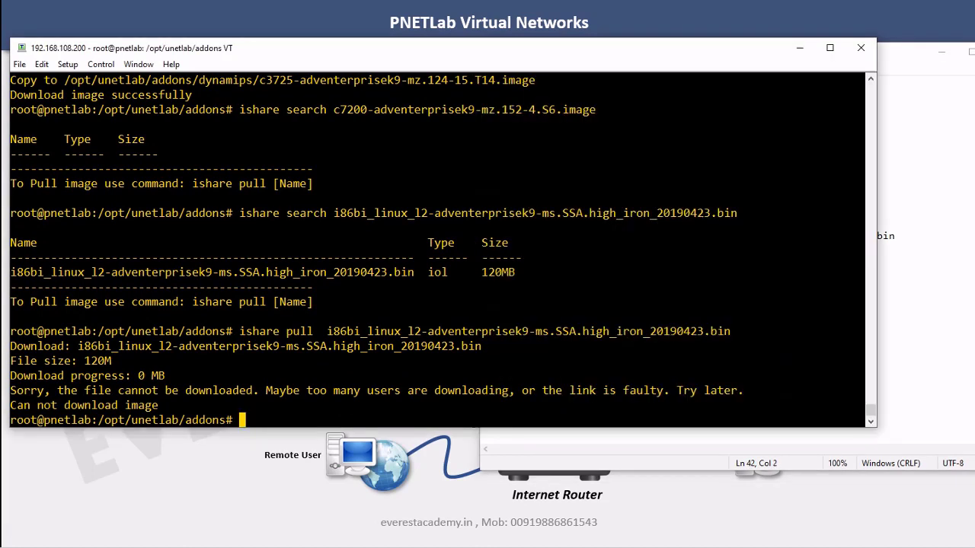
Run ishare search for the LinuxL3 image, finding the 176MB IOL image
{"action": "key", "text": "Up"}
{"action": "key", "text": "BackSpace"}
{"action": "key", "text": "BackSpace"}
{"action": "key", "text": "BackSpace"}
{"action": "key", "text": "BackSpace"}
{"action": "key", "text": "BackSpace"}
{"action": "key", "text": "BackSpace"}
{"action": "key", "text": "BackSpace"}
{"action": "key", "text": "BackSpace"}
{"action": "key", "text": "BackSpace"}
{"action": "key", "text": "BackSpace"}
{"action": "key", "text": "BackSpace"}
{"action": "key", "text": "BackSpace"}
{"action": "key", "text": "BackSpace"}
{"action": "key", "text": "BackSpace"}
{"action": "key", "text": "BackSpace"}
{"action": "key", "text": "BackSpace"}
{"action": "key", "text": "BackSpace"}
{"action": "key", "text": "BackSpace"}
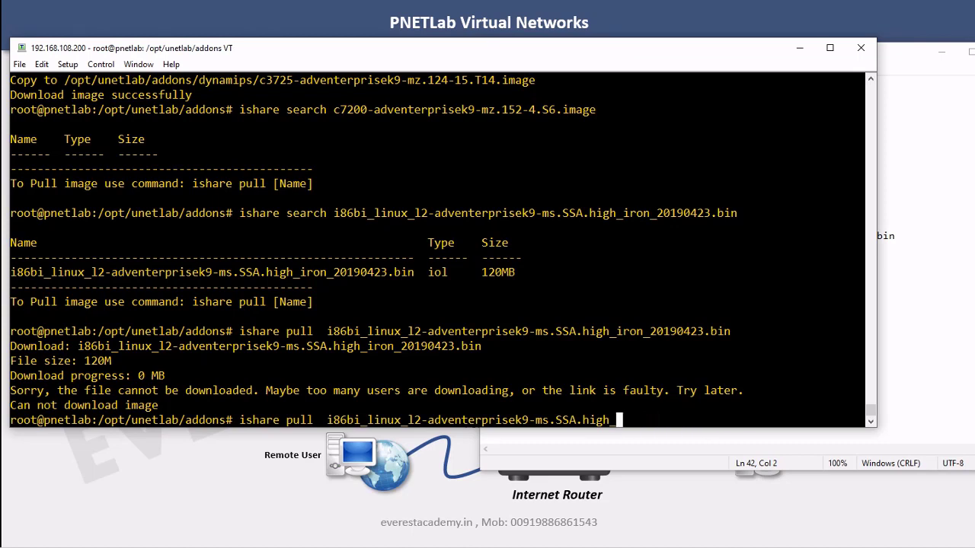
{"action": "key", "text": "Up"}
{"action": "key", "text": "BackSpace"}
{"action": "key", "text": "BackSpace"}
{"action": "key", "text": "BackSpace"}
{"action": "key", "text": "BackSpace"}
{"action": "key", "text": "BackSpace"}
{"action": "key", "text": "BackSpace"}
{"action": "key", "text": "BackSpace"}
{"action": "key", "text": "BackSpace"}
{"action": "key", "text": "BackSpace"}
{"action": "key", "text": "BackSpace"}
{"action": "key", "text": "BackSpace"}
{"action": "key", "text": "BackSpace"}
{"action": "key", "text": "BackSpace"}
{"action": "key", "text": "BackSpace"}
{"action": "key", "text": "BackSpace"}
{"action": "key", "text": "BackSpace"}
{"action": "key", "text": "BackSpace"}
{"action": "key", "text": "BackSpace"}
{"action": "key", "text": "BackSpace"}
{"action": "key", "text": "BackSpace"}
{"action": "key", "text": "BackSpace"}
{"action": "key", "text": "BackSpace"}
{"action": "key", "text": "BackSpace"}
{"action": "key", "text": "BackSpace"}
{"action": "key", "text": "BackSpace"}
{"action": "key", "text": "BackSpace"}
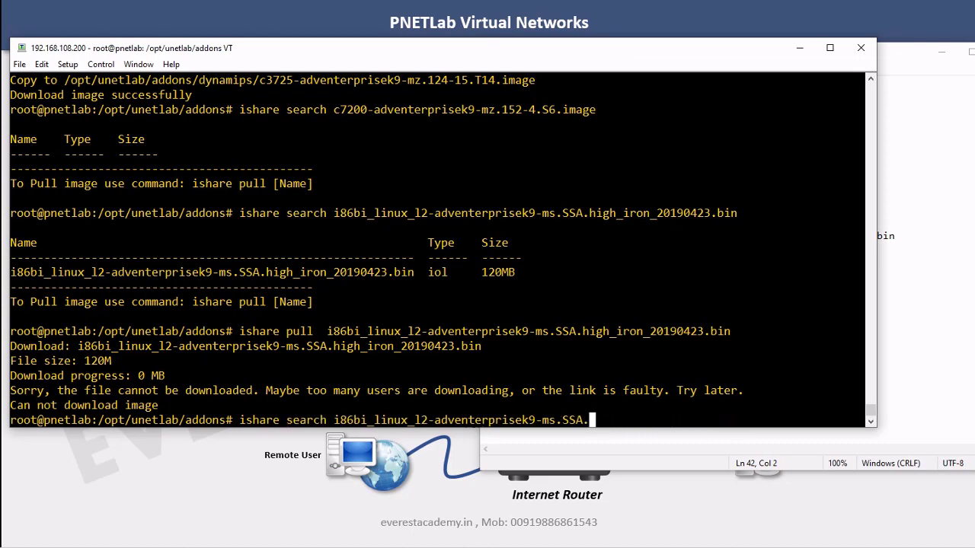
{"action": "key", "text": "BackSpace"}
{"action": "key", "text": "BackSpace"}
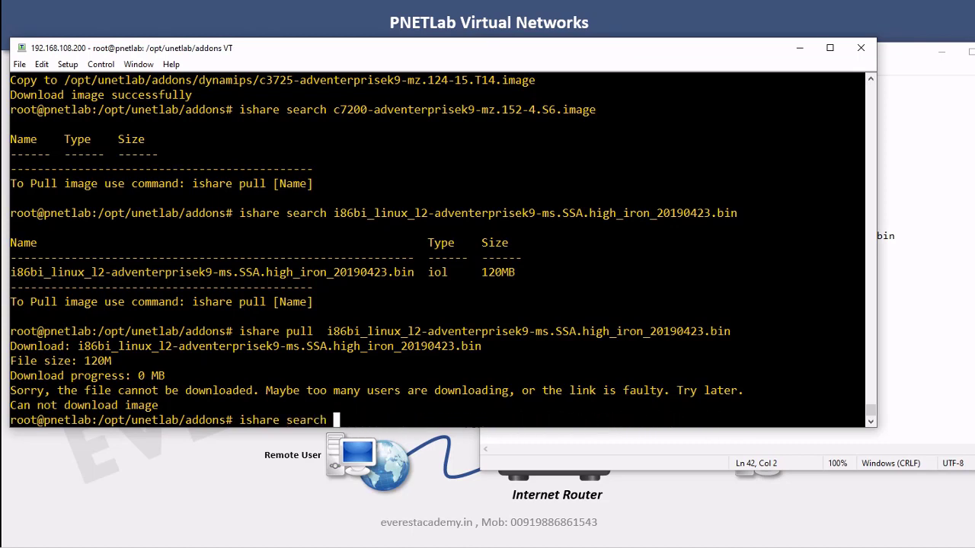
{"action": "key", "text": "shift+Insert"}
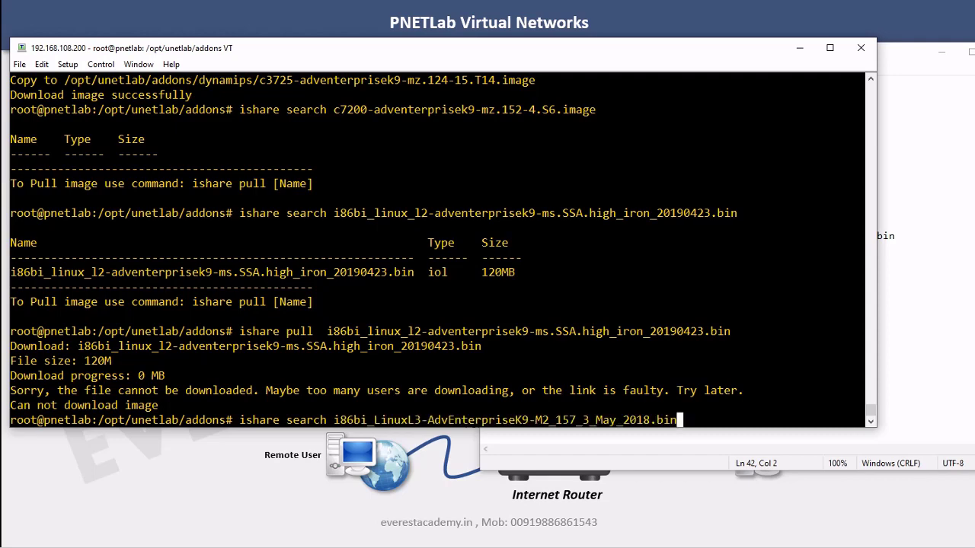
{"action": "key", "text": "Return"}
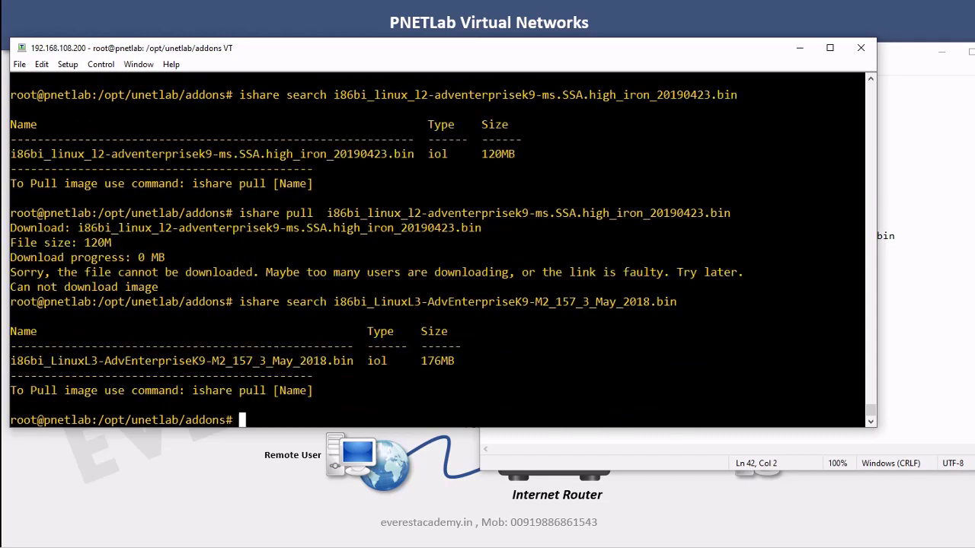
Try ishare pull for the LinuxL3 image, which fails with 'Can not download image'
{"action": "key", "text": "Up"}
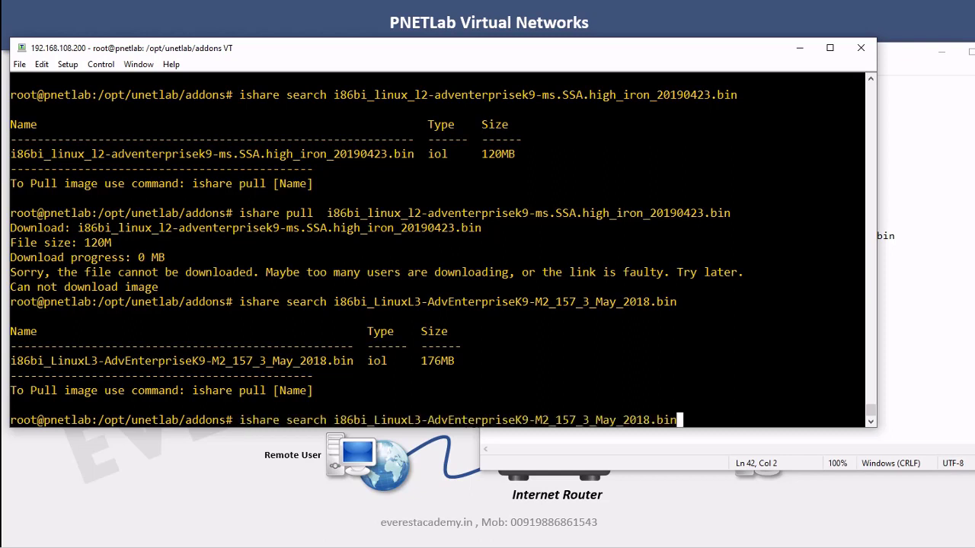
{"action": "key", "text": "Left"}
{"action": "key", "text": "Left"}
{"action": "key", "text": "Left"}
{"action": "key", "text": "Left"}
{"action": "key", "text": "Left"}
{"action": "key", "text": "Left"}
{"action": "key", "text": "Left"}
{"action": "key", "text": "Left"}
{"action": "key", "text": "Left"}
{"action": "key", "text": "Left"}
{"action": "key", "text": "Left"}
{"action": "key", "text": "Left"}
{"action": "key", "text": "Left"}
{"action": "key", "text": "Left"}
{"action": "key", "text": "Left"}
{"action": "key", "text": "Left"}
{"action": "key", "text": "Left"}
{"action": "key", "text": "Left"}
{"action": "key", "text": "Left"}
{"action": "key", "text": "Left"}
{"action": "key", "text": "Left"}
{"action": "key", "text": "Left"}
{"action": "key", "text": "Left"}
{"action": "key", "text": "Left"}
{"action": "key", "text": "Left"}
{"action": "key", "text": "Left"}
{"action": "key", "text": "Left"}
{"action": "key", "text": "Left"}
{"action": "key", "text": "BackSpace"}
{"action": "key", "text": "BackSpace"}
{"action": "key", "text": "BackSpace"}
{"action": "key", "text": "BackSpace"}
{"action": "key", "text": "BackSpace"}
{"action": "key", "text": "BackSpace"}
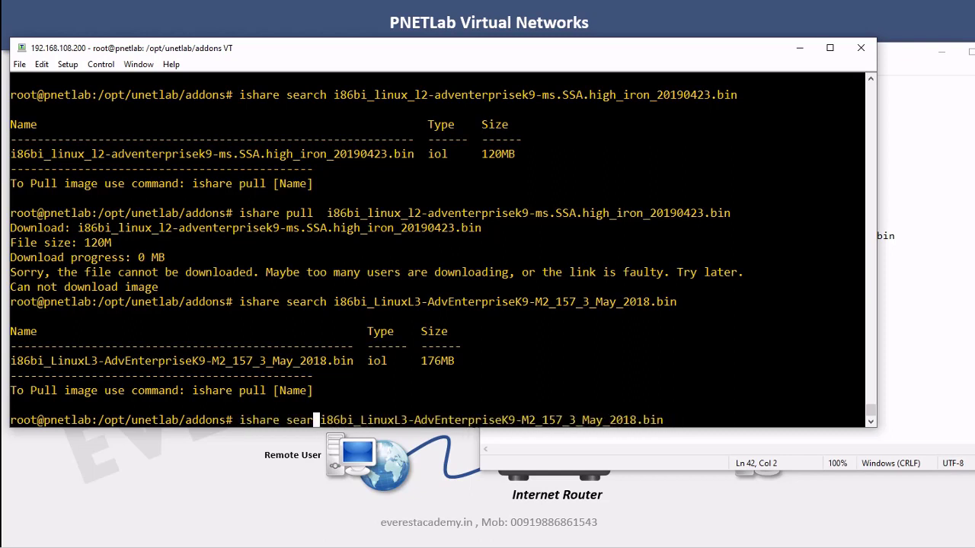
{"action": "type", "text": "pull"}
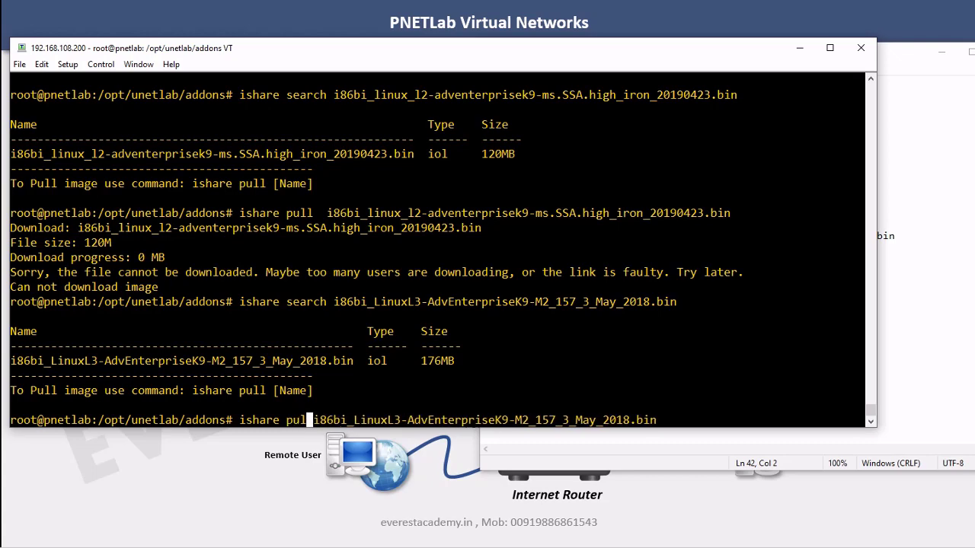
{"action": "key", "text": "Return"}
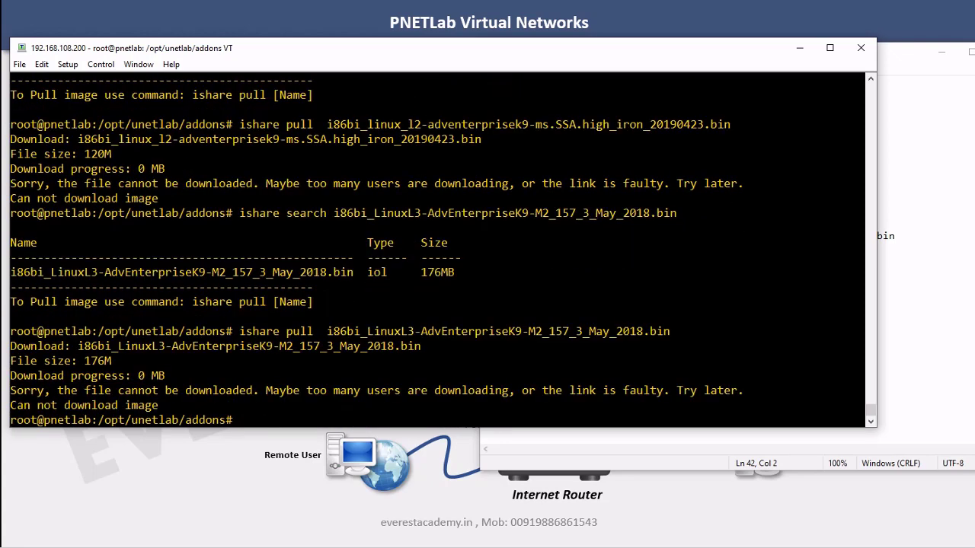
Copy the vios-adventerprisek9-m.spa.159-3.m3 image name from the command summary notes
{"action": "left_click", "coordinate": [958, 316]}
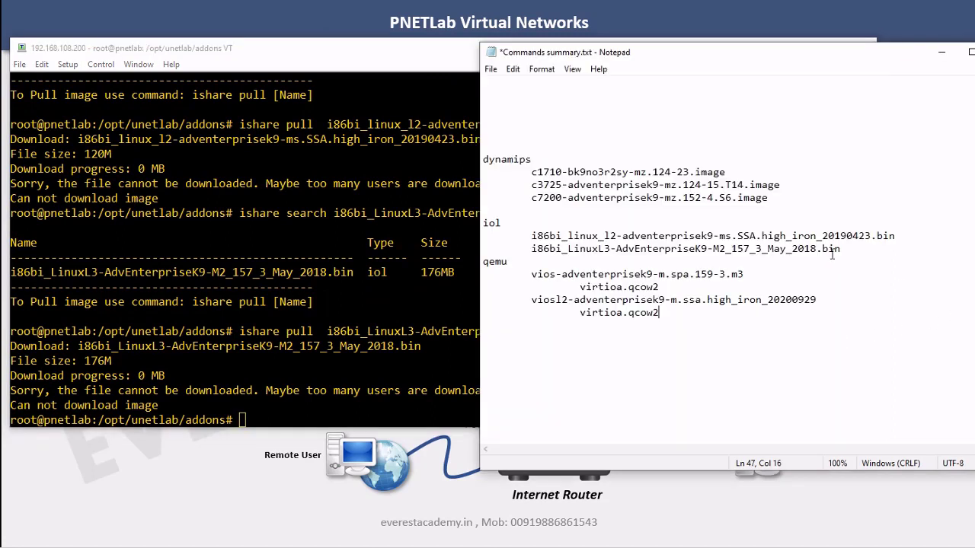
{"action": "left_click_drag", "start_coordinate": [770, 200], "coordinate": [531, 200]}
{"action": "left_click_drag", "start_coordinate": [531, 236], "coordinate": [840, 236]}
{"action": "left_click_drag", "start_coordinate": [483, 262], "coordinate": [543, 259]}
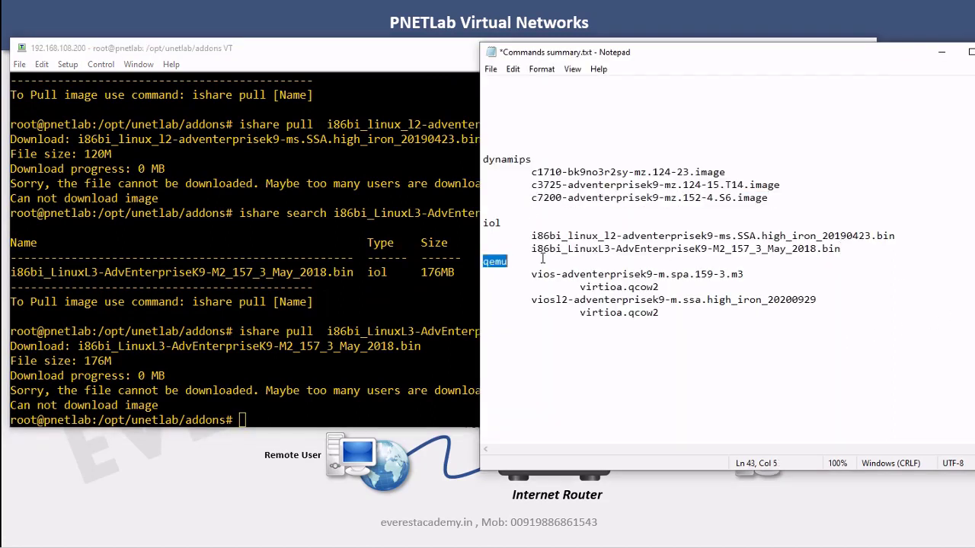
{"action": "left_click", "coordinate": [600, 279]}
{"action": "left_click", "coordinate": [581, 276]}
{"action": "mouse_move", "coordinate": [534, 276]}
{"action": "left_mouse_down"}
{"action": "mouse_move", "coordinate": [758, 276]}
{"action": "mouse_move", "coordinate": [532, 275]}
{"action": "left_mouse_up"}
{"action": "left_click", "coordinate": [757, 276]}
{"action": "right_click", "coordinate": [557, 279]}
{"action": "left_click", "coordinate": [573, 319]}
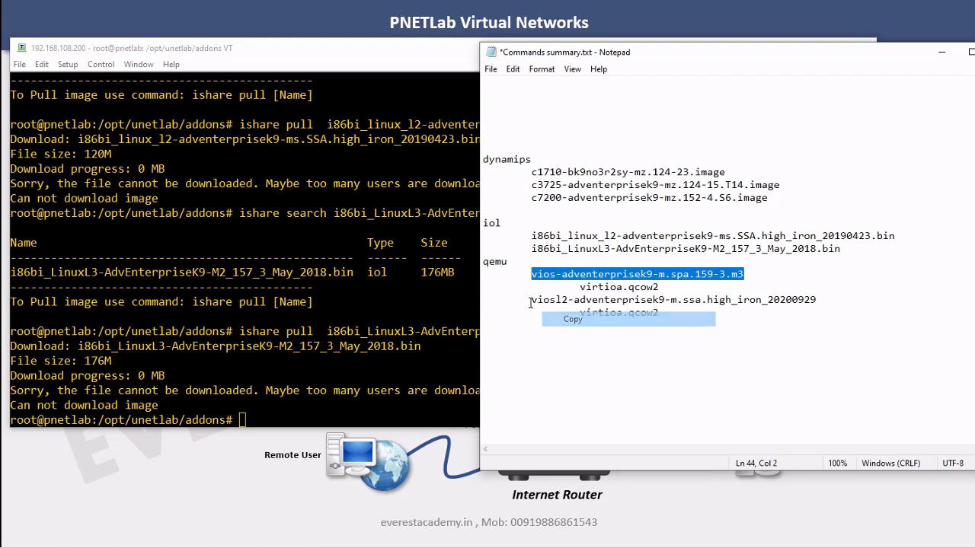
Run 'ishare search' for the vios-adventerprisek9-m.spa.159-3.m3 image in Tera Term
{"action": "key", "text": "alt+Tab"}
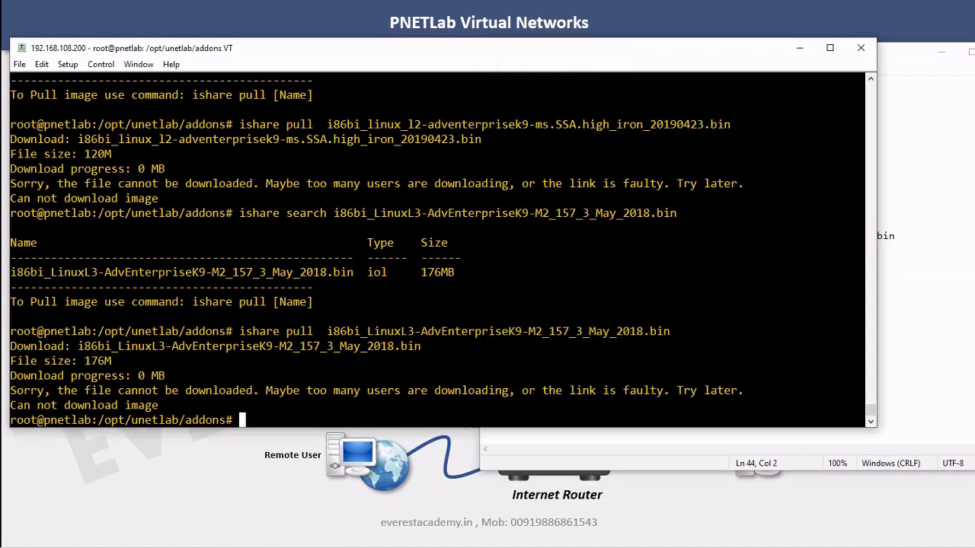
{"action": "key", "text": "Up"}
{"action": "key", "text": "Up"}
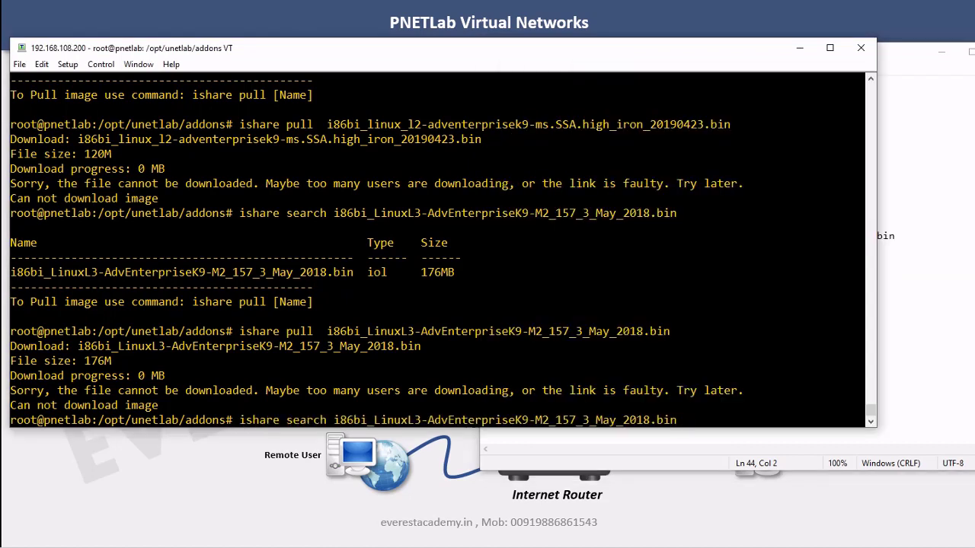
{"action": "key", "text": "BackSpace"}
{"action": "key", "text": "BackSpace"}
{"action": "key", "text": "BackSpace"}
{"action": "key", "text": "BackSpace"}
{"action": "key", "text": "BackSpace"}
{"action": "key", "text": "BackSpace"}
{"action": "key", "text": "BackSpace"}
{"action": "key", "text": "BackSpace"}
{"action": "key", "text": "BackSpace"}
{"action": "key", "text": "BackSpace"}
{"action": "key", "text": "BackSpace"}
{"action": "key", "text": "BackSpace"}
{"action": "key", "text": "BackSpace"}
{"action": "key", "text": "BackSpace"}
{"action": "key", "text": "BackSpace"}
{"action": "key", "text": "BackSpace"}
{"action": "key", "text": "BackSpace"}
{"action": "key", "text": "BackSpace"}
{"action": "key", "text": "BackSpace"}
{"action": "key", "text": "BackSpace"}
{"action": "key", "text": "BackSpace"}
{"action": "key", "text": "BackSpace"}
{"action": "key", "text": "BackSpace"}
{"action": "key", "text": "BackSpace"}
{"action": "key", "text": "BackSpace"}
{"action": "key", "text": "BackSpace"}
{"action": "key", "text": "BackSpace"}
{"action": "key", "text": "BackSpace"}
{"action": "key", "text": "BackSpace"}
{"action": "key", "text": "BackSpace"}
{"action": "key", "text": "BackSpace"}
{"action": "key", "text": "BackSpace"}
{"action": "key", "text": "BackSpace"}
{"action": "key", "text": "BackSpace"}
{"action": "key", "text": "BackSpace"}
{"action": "key", "text": "BackSpace"}
{"action": "key", "text": "BackSpace"}
{"action": "key", "text": "BackSpace"}
{"action": "key", "text": "BackSpace"}
{"action": "key", "text": "BackSpace"}
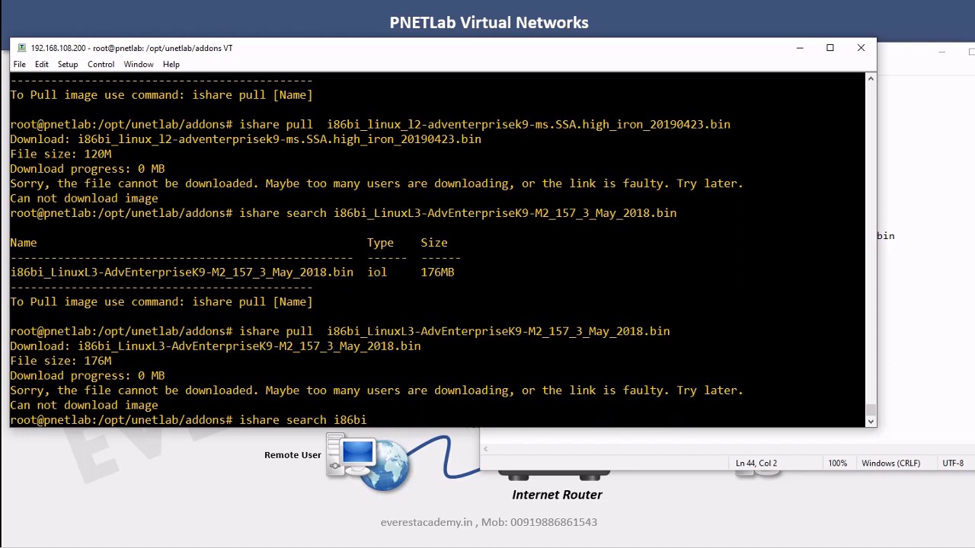
{"action": "key", "text": "shift+Insert"}
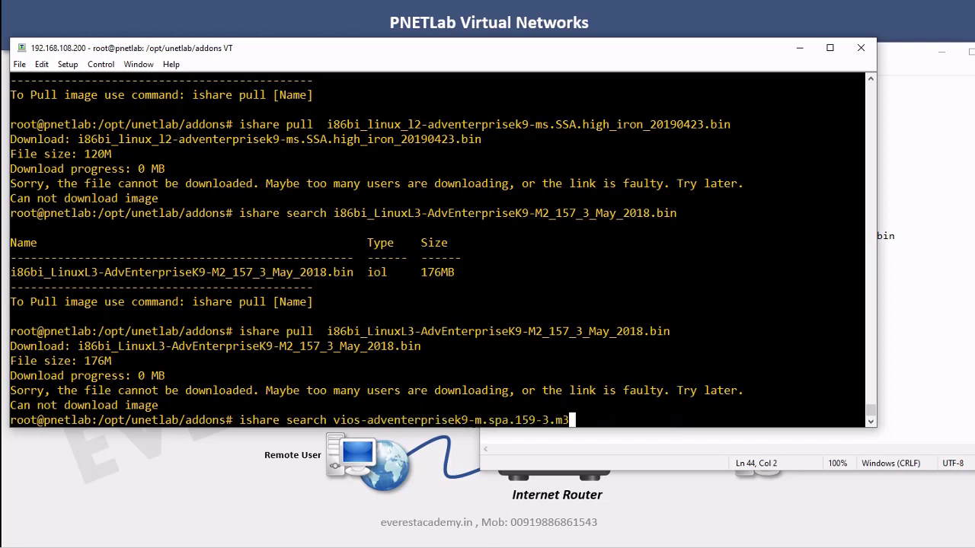
{"action": "key", "text": "Return"}
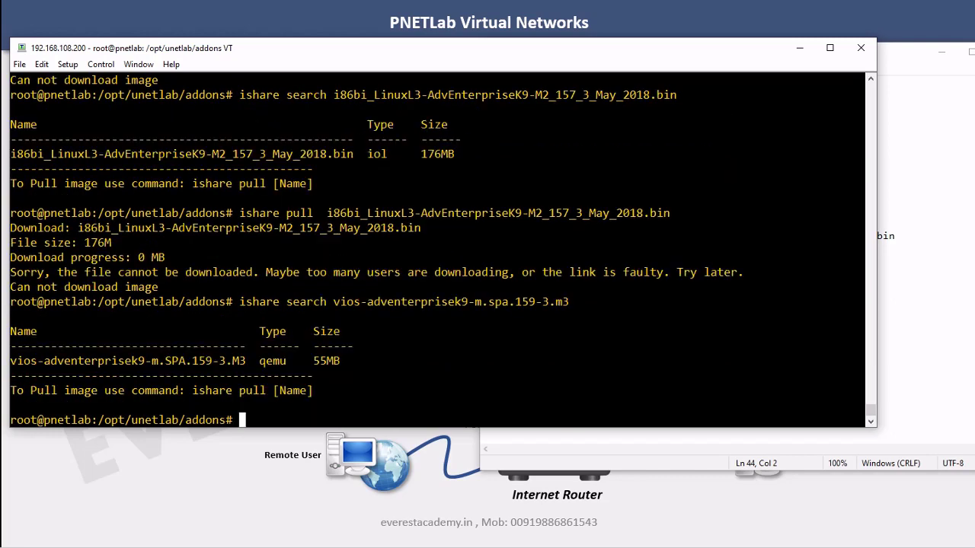
Edit the recalled command to 'ishare pull' and download the 55MB vios image
{"action": "key", "text": "Up"}
{"action": "key", "text": "Left"}
{"action": "key", "text": "Left"}
{"action": "key", "text": "Left"}
{"action": "key", "text": "Left"}
{"action": "key", "text": "Left"}
{"action": "key", "text": "Left"}
{"action": "key", "text": "Left"}
{"action": "key", "text": "Left"}
{"action": "key", "text": "Left"}
{"action": "key", "text": "Left"}
{"action": "key", "text": "Left"}
{"action": "key", "text": "Left"}
{"action": "key", "text": "Left"}
{"action": "key", "text": "Left"}
{"action": "key", "text": "Left"}
{"action": "key", "text": "Left"}
{"action": "key", "text": "Left"}
{"action": "key", "text": "Left"}
{"action": "key", "text": "Left"}
{"action": "key", "text": "Left"}
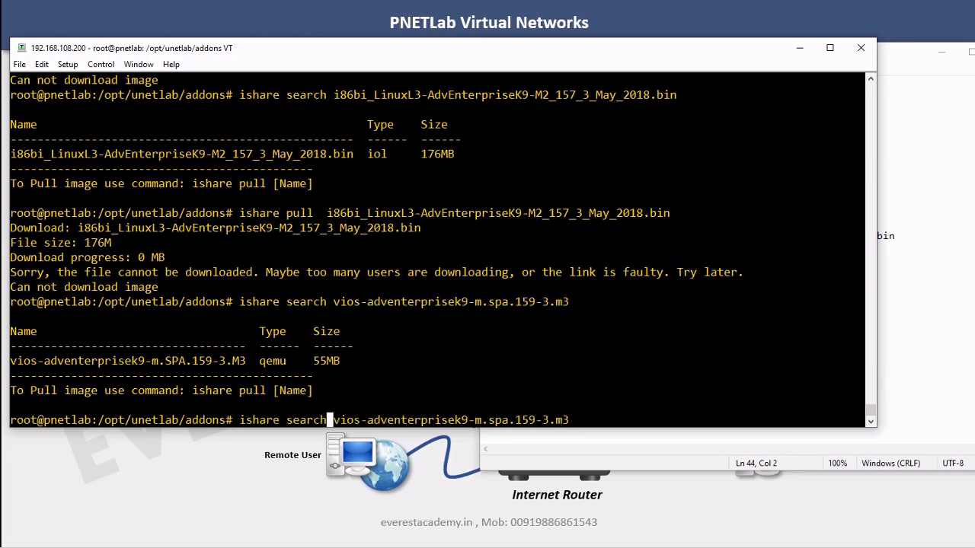
{"action": "key", "text": "BackSpace"}
{"action": "key", "text": "BackSpace"}
{"action": "key", "text": "BackSpace"}
{"action": "key", "text": "BackSpace"}
{"action": "key", "text": "BackSpace"}
{"action": "key", "text": "BackSpace"}
{"action": "key", "text": "BackSpace"}
{"action": "type", "text": "pull"}
{"action": "key", "text": "Return"}
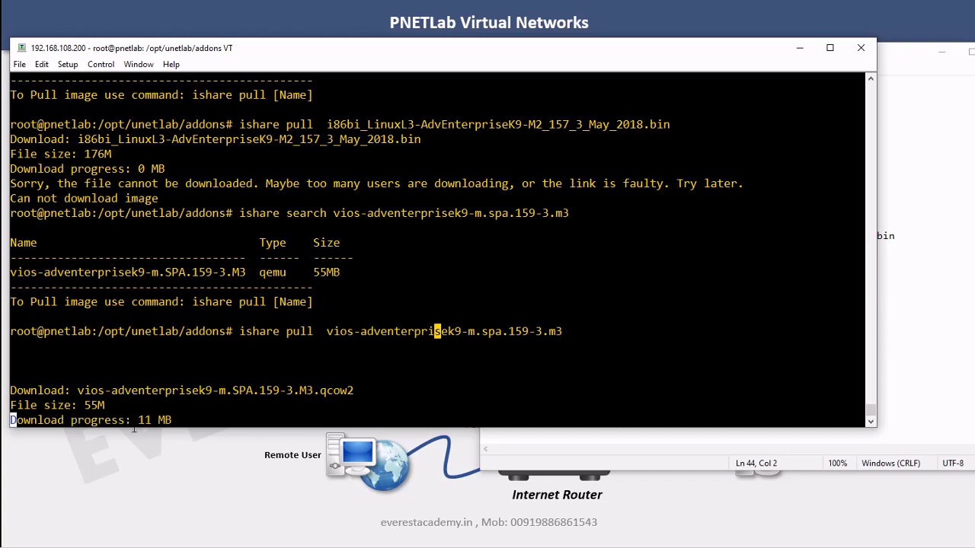
{"action": "left_click", "coordinate": [909, 323]}
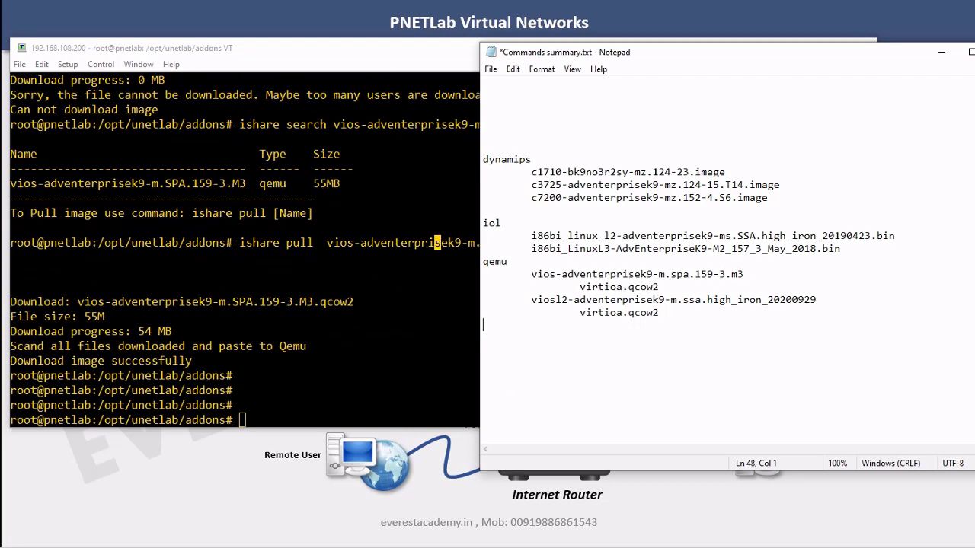
Run tree in addons to confirm the vios qcow2 file sits under its qemu subfolder
{"action": "left_click", "coordinate": [438, 242]}
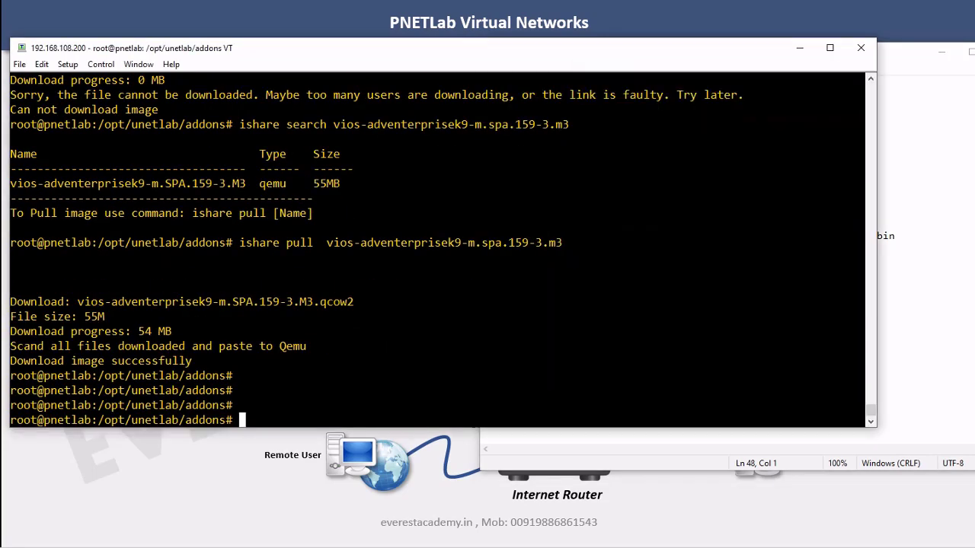
{"action": "type", "text": "tree"}
{"action": "key", "text": "Return"}
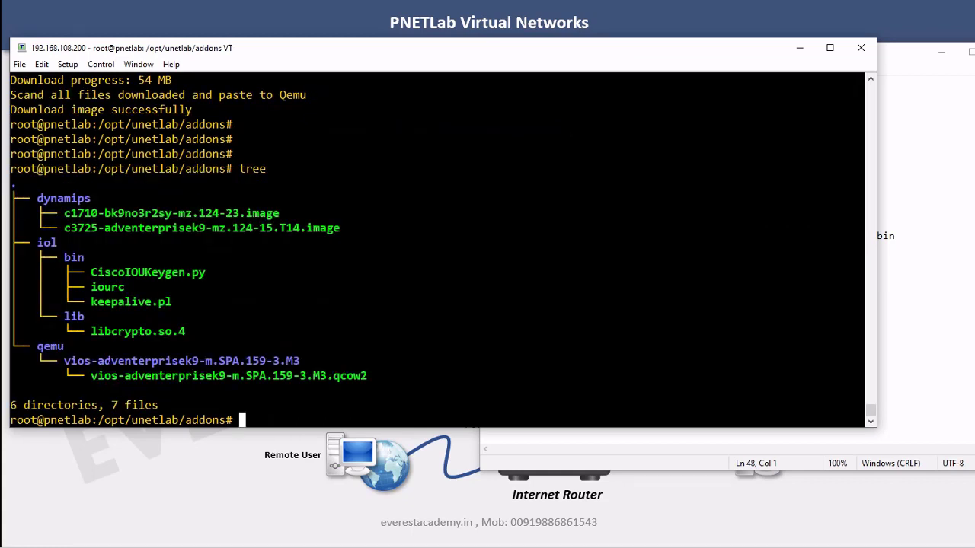
{"action": "left_click_drag", "start_coordinate": [64, 361], "coordinate": [300, 361]}
{"action": "left_click", "coordinate": [188, 361]}
{"action": "left_click_drag", "start_coordinate": [368, 375], "coordinate": [239, 376]}
Add a shortened 'mv s d' syntax note in Notepad, then select the vios qcow2 filename
{"action": "left_click", "coordinate": [929, 376]}
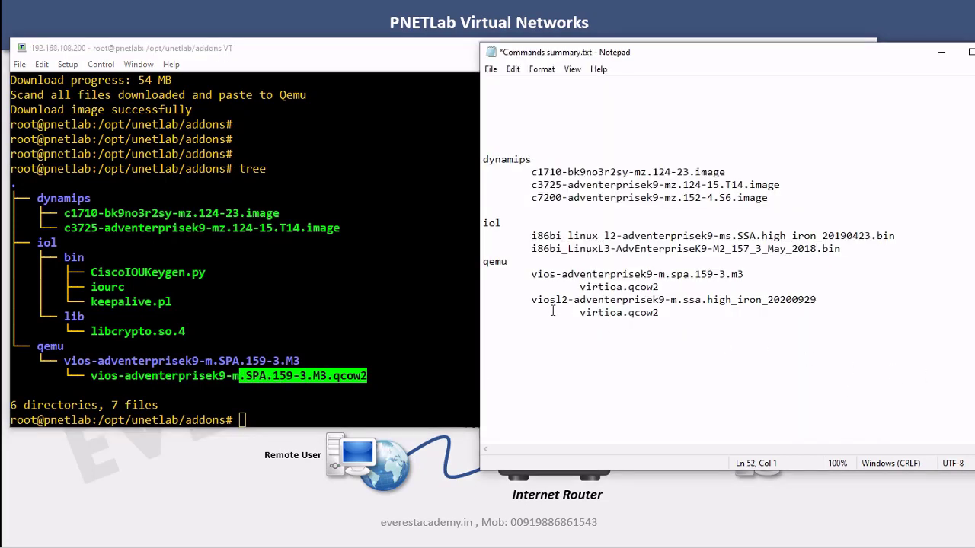
{"action": "left_click_drag", "start_coordinate": [580, 312], "coordinate": [623, 313]}
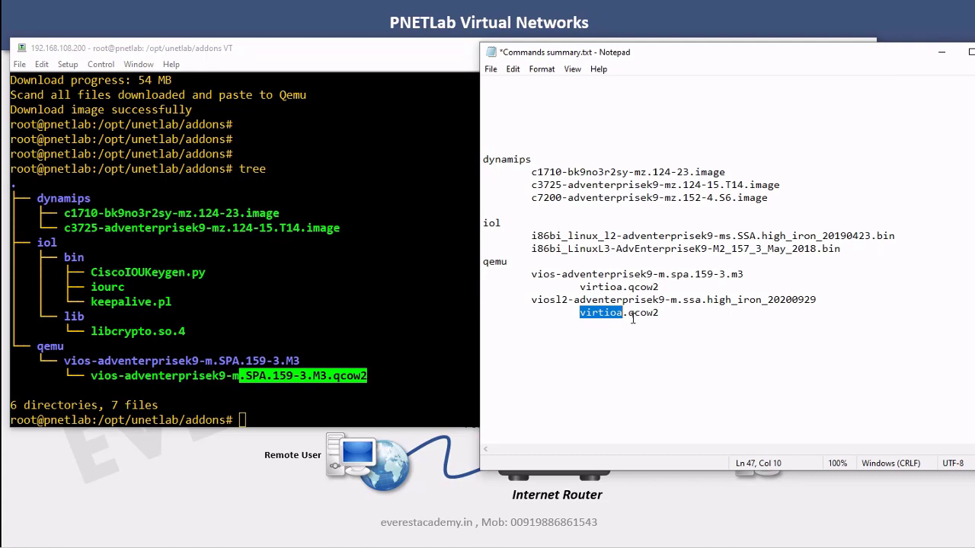
{"action": "left_click", "coordinate": [668, 317]}
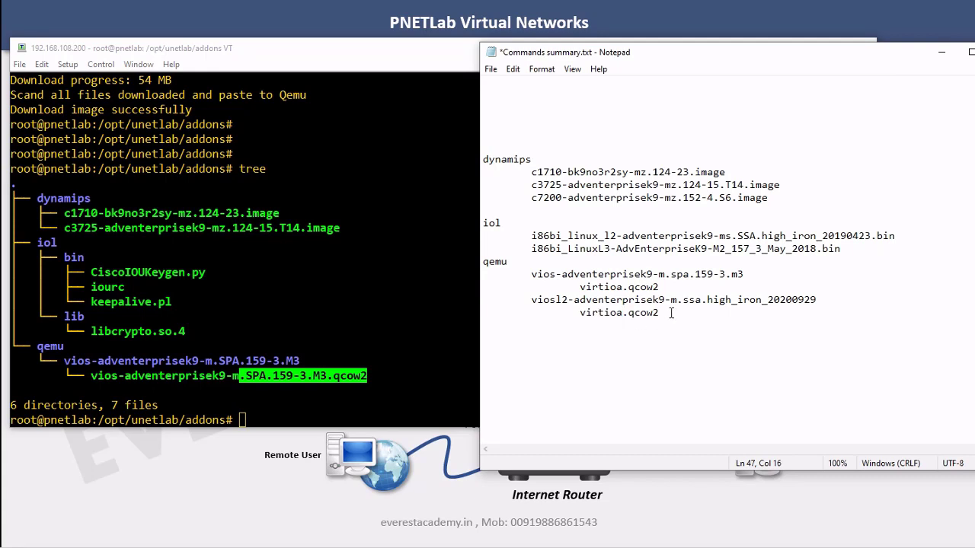
{"action": "key", "text": "Return"}
{"action": "key", "text": "Return"}
{"action": "key", "text": "Return"}
{"action": "key", "text": "ctrl+v"}
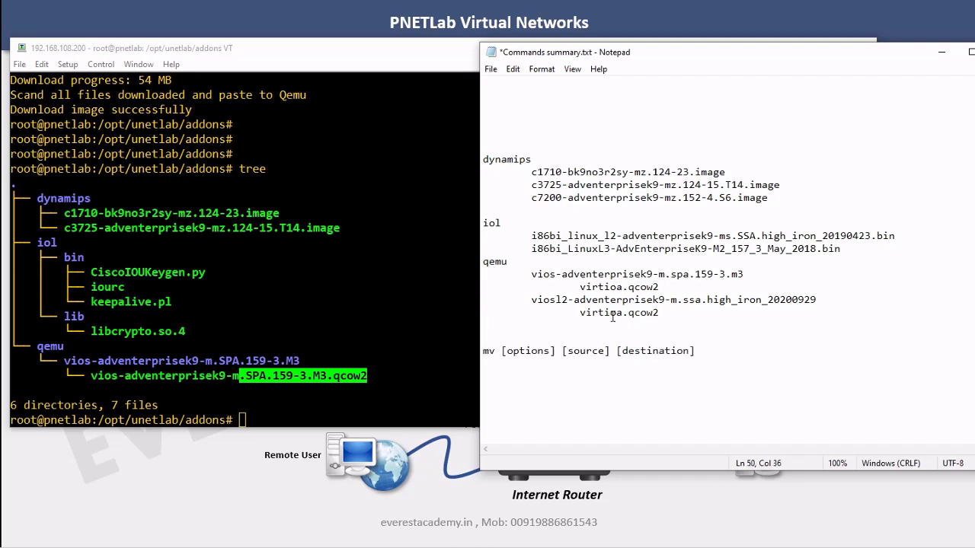
{"action": "left_click_drag", "start_coordinate": [610, 352], "coordinate": [502, 352]}
{"action": "type", "text": "s"}
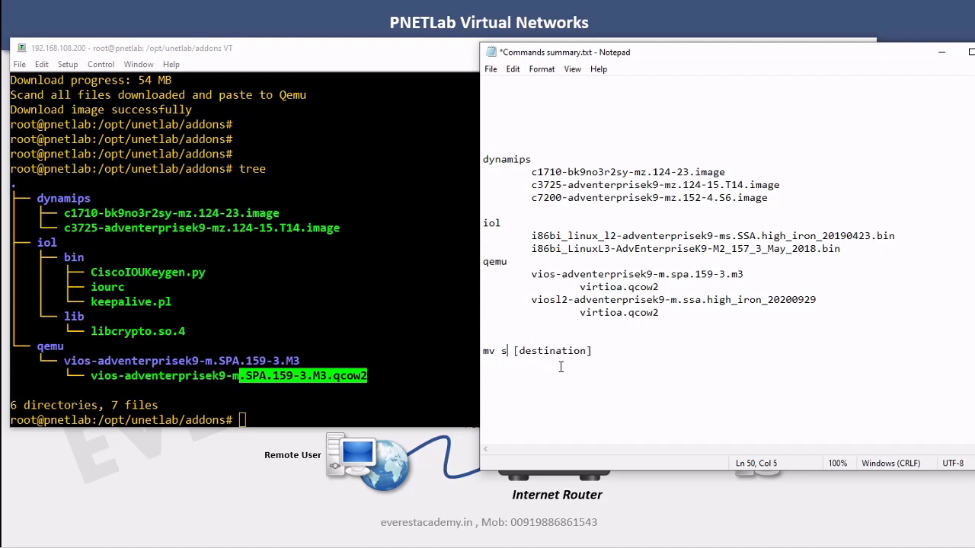
{"action": "left_click_drag", "start_coordinate": [599, 352], "coordinate": [514, 352]}
{"action": "type", "text": "d"}
{"action": "key", "text": "Return"}
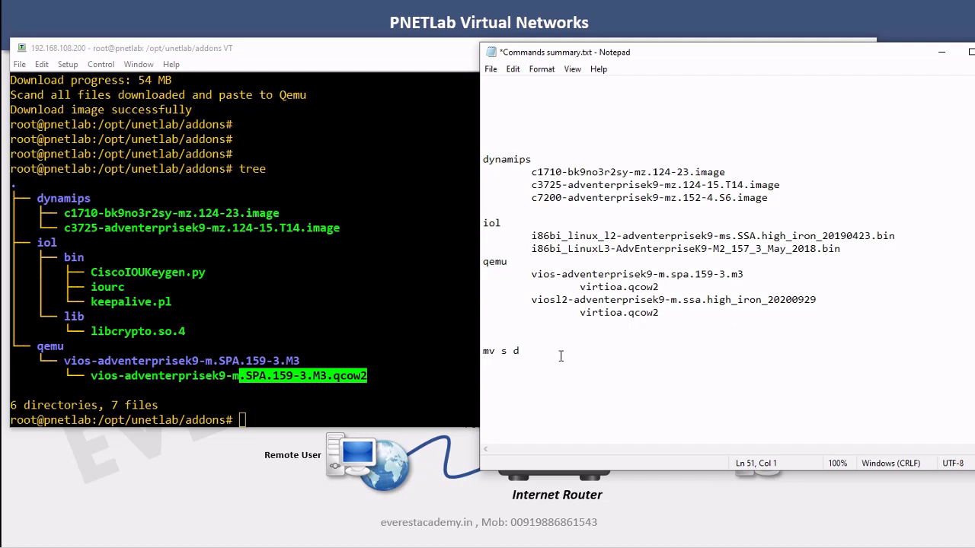
{"action": "left_click", "coordinate": [336, 376]}
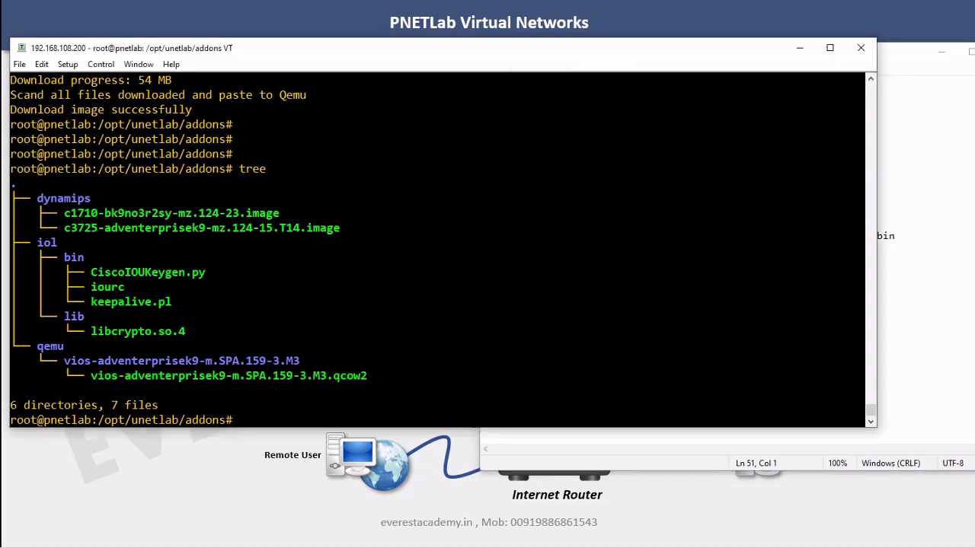
{"action": "left_click_drag", "start_coordinate": [90, 375], "coordinate": [367, 376]}
Compose 'mv <vios qcow2 filename> virtioa.qcow2' as a rename command in the notes
{"action": "right_click", "coordinate": [366, 376]}
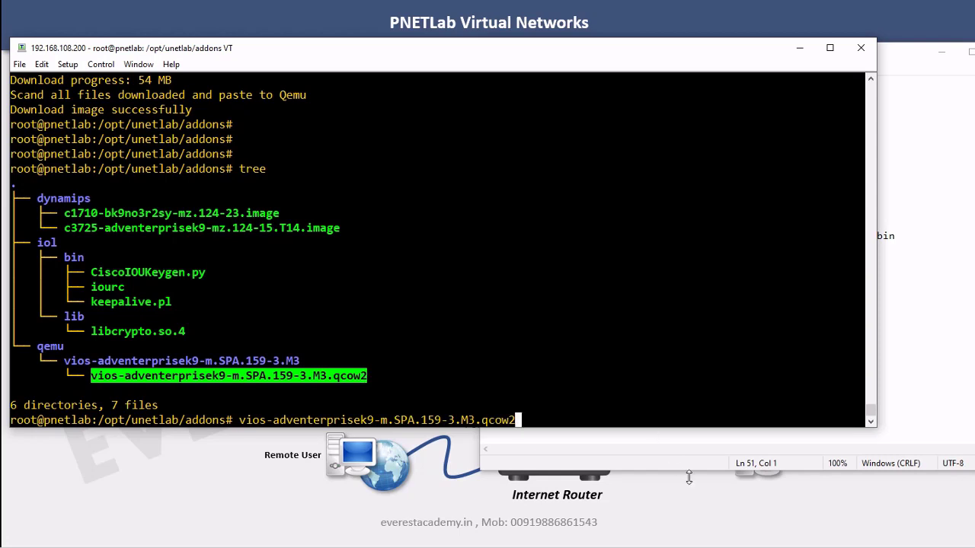
{"action": "left_click", "coordinate": [671, 461]}
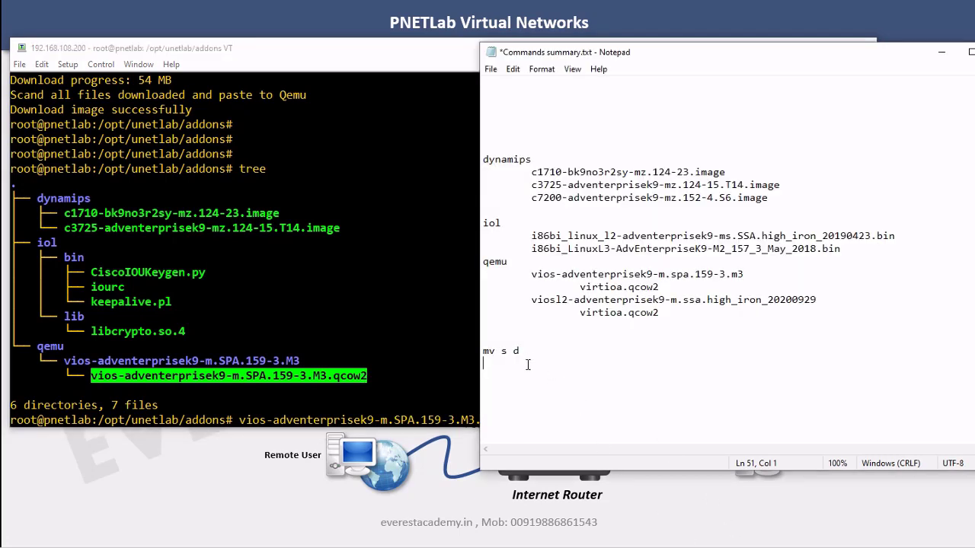
{"action": "key", "text": "Return"}
{"action": "type", "text": "mv"}
{"action": "key", "text": "ctrl+v"}
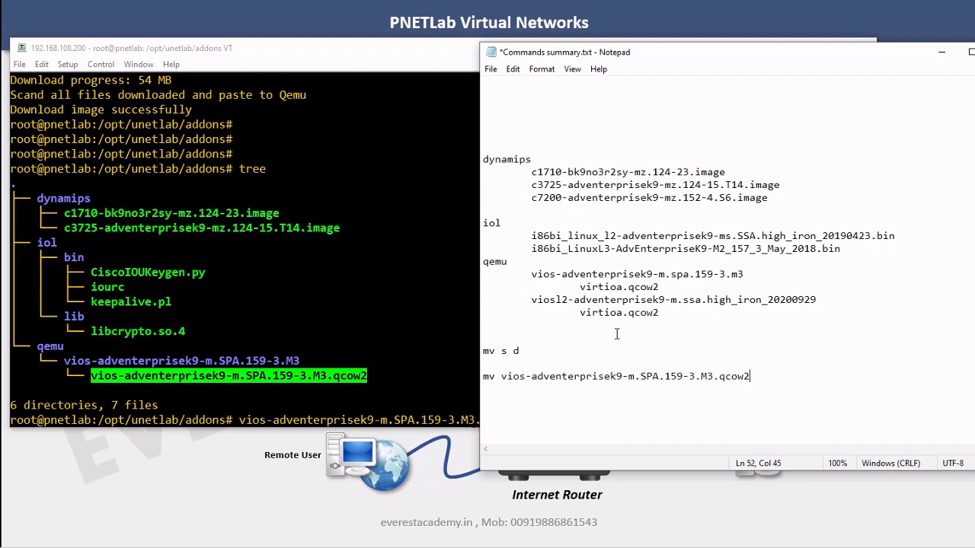
{"action": "left_click_drag", "start_coordinate": [580, 290], "coordinate": [661, 287]}
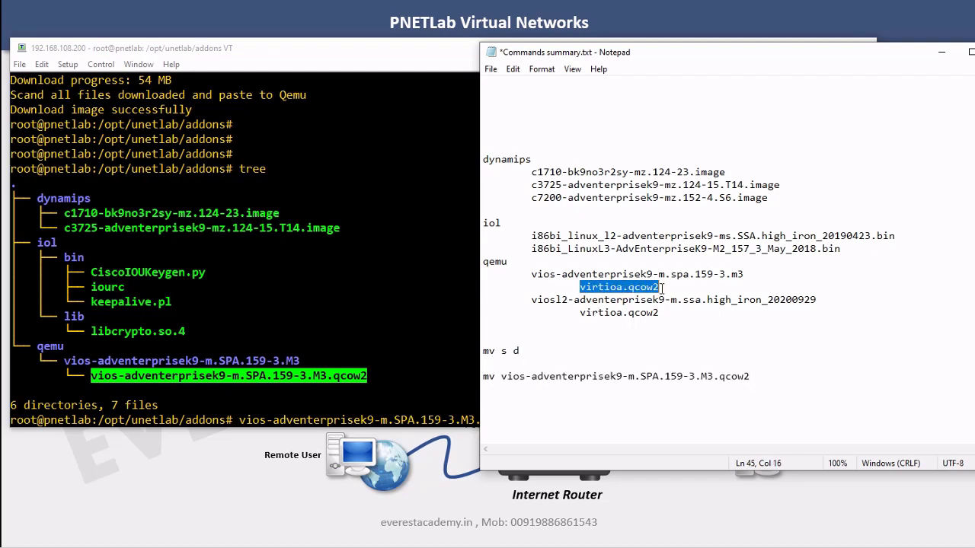
{"action": "right_click", "coordinate": [662, 289]}
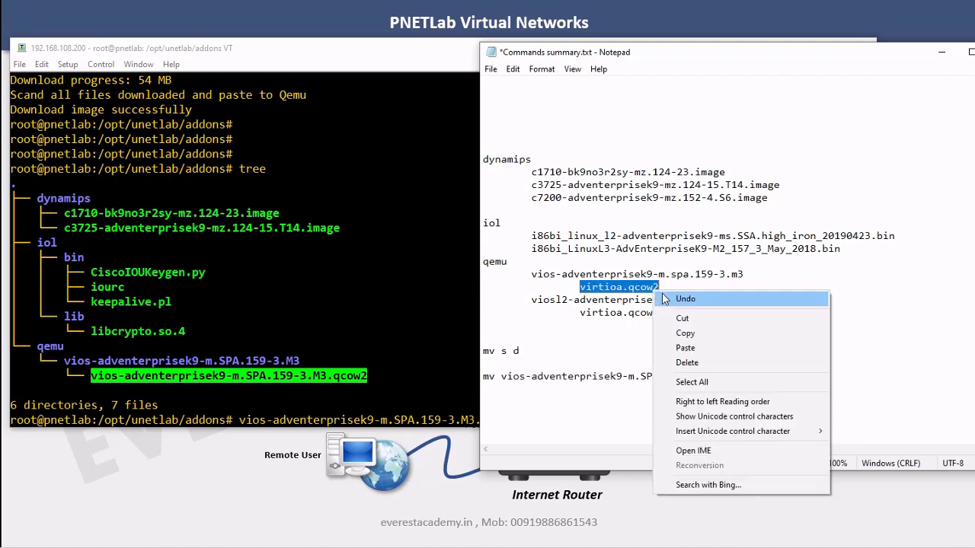
{"action": "left_click", "coordinate": [685, 333]}
{"action": "left_click", "coordinate": [755, 375]}
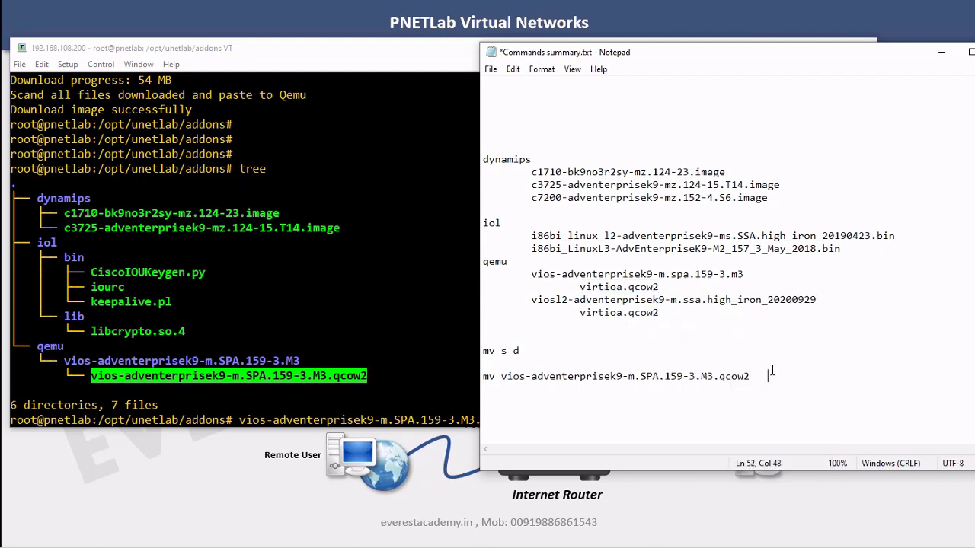
{"action": "key", "text": "ctrl+v"}
{"action": "left_click", "coordinate": [835, 376]}
In Tera Term, change into the qemu folder and then the vios image folder
{"action": "key", "text": "alt+Tab"}
{"action": "key", "text": "BackSpace"}
{"action": "key", "text": "BackSpace"}
{"action": "key", "text": "BackSpace"}
{"action": "key", "text": "BackSpace"}
{"action": "key", "text": "BackSpace"}
{"action": "key", "text": "BackSpace"}
{"action": "key", "text": "BackSpace"}
{"action": "key", "text": "BackSpace"}
{"action": "key", "text": "BackSpace"}
{"action": "key", "text": "BackSpace"}
{"action": "key", "text": "BackSpace"}
{"action": "key", "text": "BackSpace"}
{"action": "key", "text": "BackSpace"}
{"action": "key", "text": "BackSpace"}
{"action": "key", "text": "BackSpace"}
{"action": "key", "text": "BackSpace"}
{"action": "key", "text": "BackSpace"}
{"action": "key", "text": "BackSpace"}
{"action": "key", "text": "BackSpace"}
{"action": "key", "text": "BackSpace"}
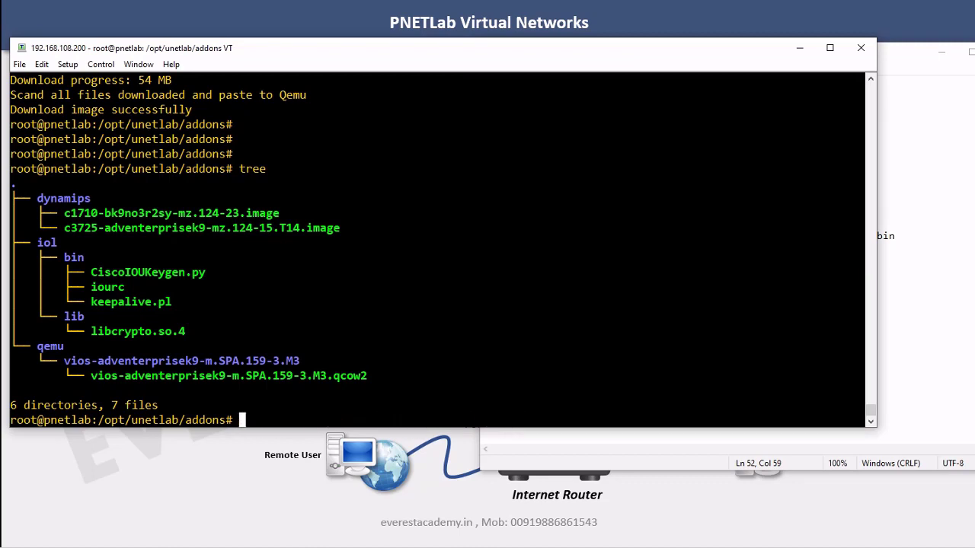
{"action": "key", "text": "Return"}
{"action": "key", "text": "Return"}
{"action": "key", "text": "Return"}
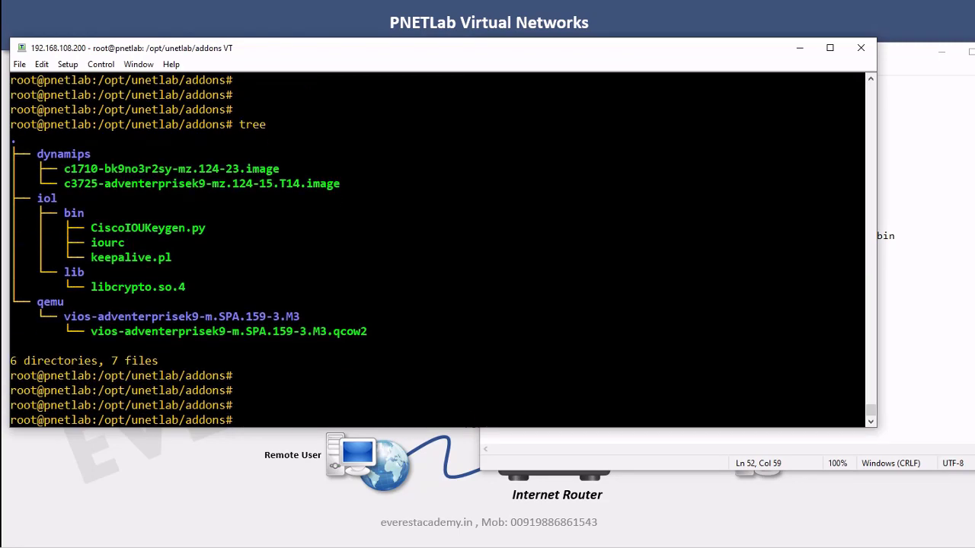
{"action": "type", "text": "cd q"}
{"action": "key", "text": "Tab"}
{"action": "key", "text": "Return"}
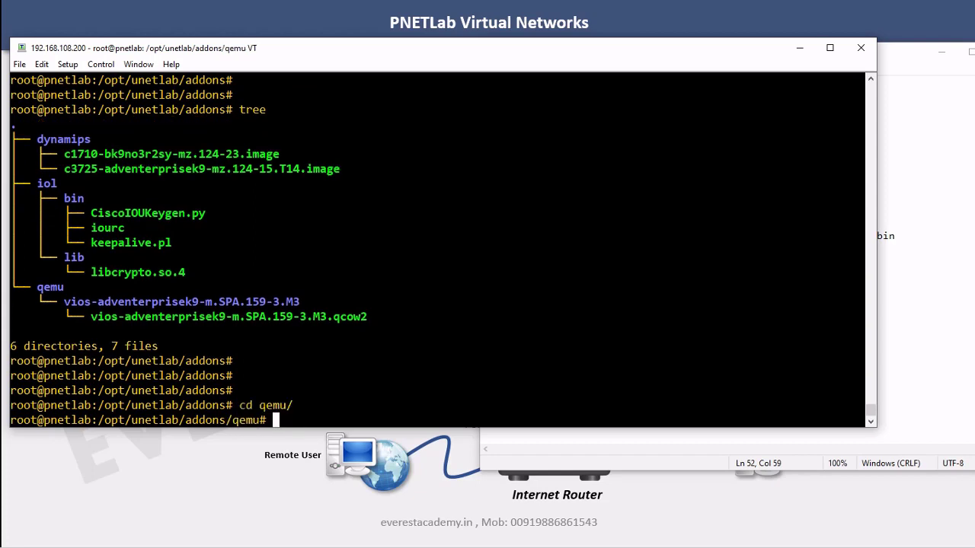
{"action": "type", "text": "cd v"}
{"action": "key", "text": "Tab"}
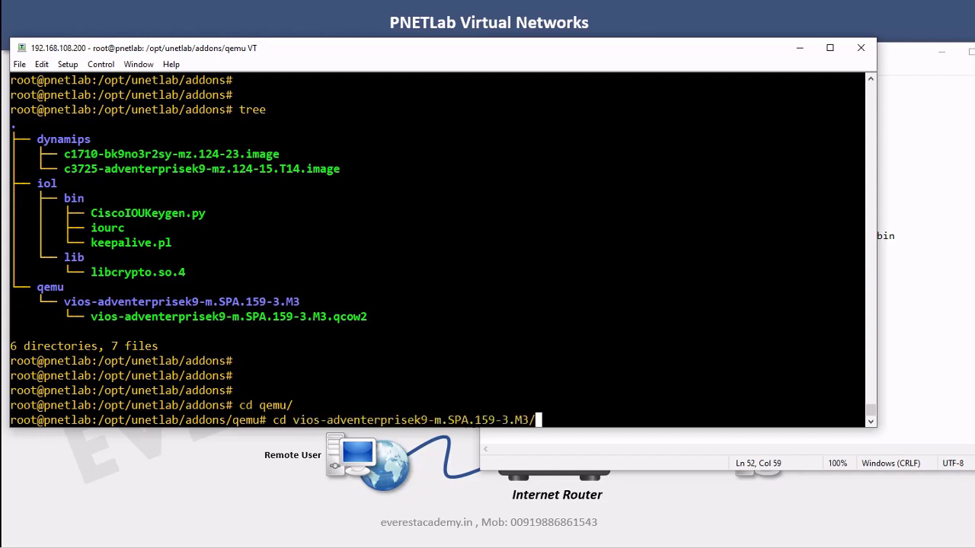
{"action": "key", "text": "Return"}
{"action": "key", "text": "Return"}
{"action": "key", "text": "Return"}
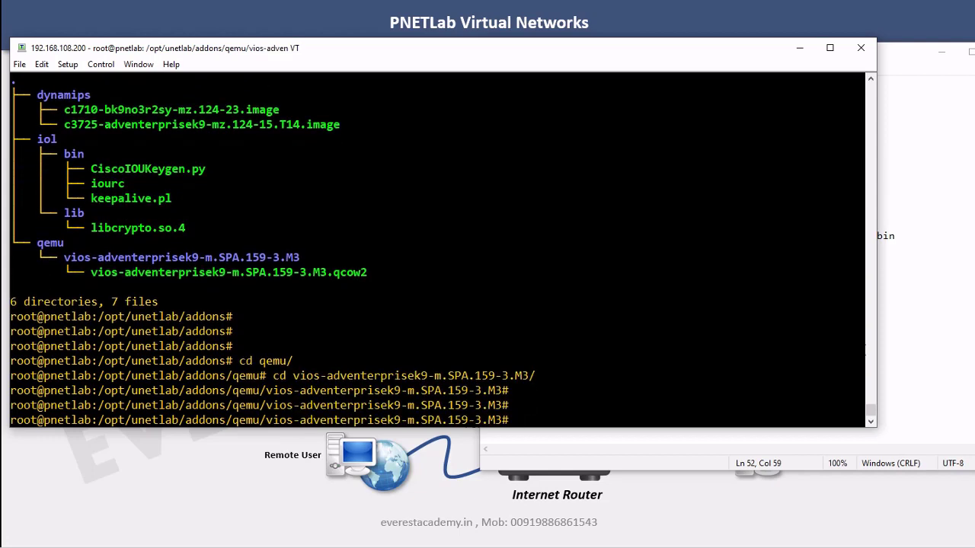
Copy the prepared mv command into Tera Term and rename the image to virtioa.qcow2
{"action": "left_click", "coordinate": [902, 355]}
{"action": "left_click_drag", "start_coordinate": [484, 377], "coordinate": [857, 376]}
{"action": "right_click", "coordinate": [819, 373]}
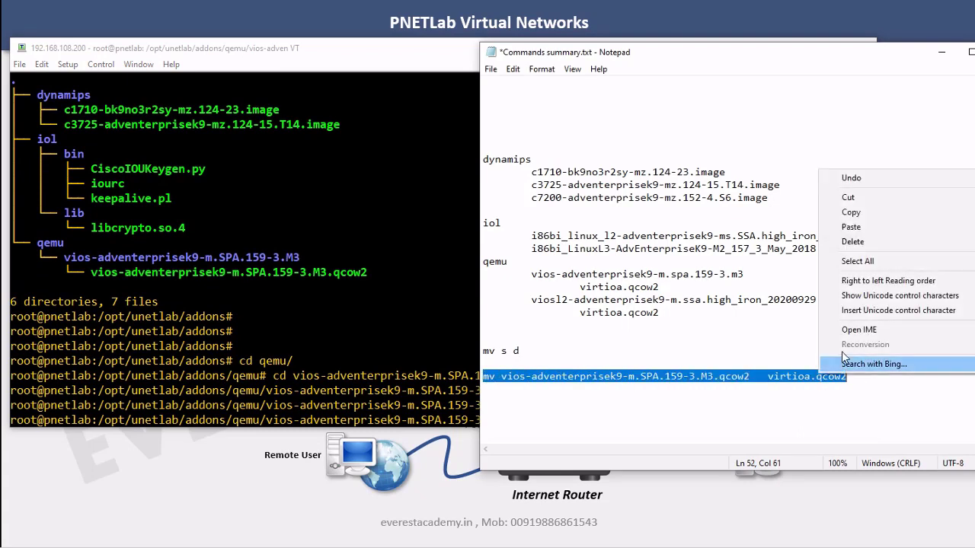
{"action": "left_click", "coordinate": [866, 216]}
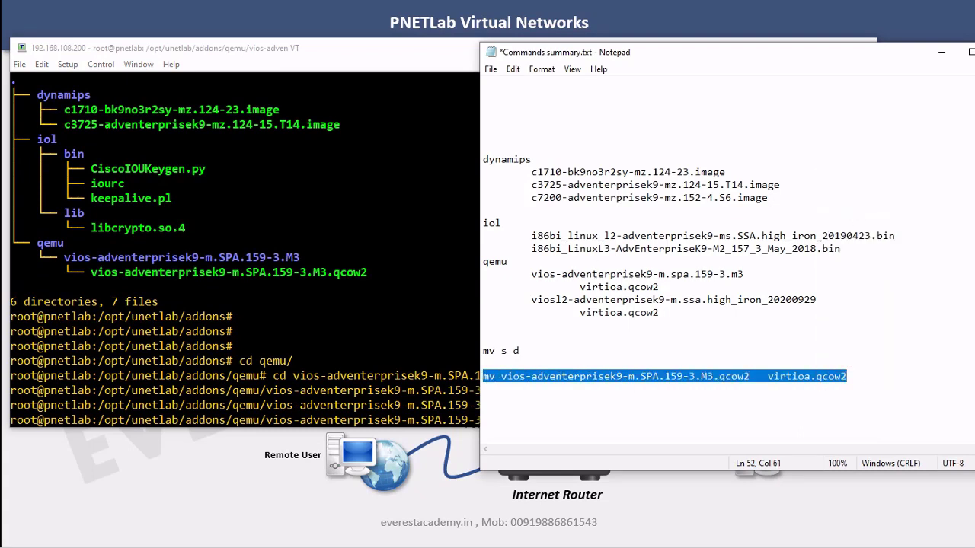
{"action": "key", "text": "alt+Tab"}
{"action": "key", "text": "alt+v"}
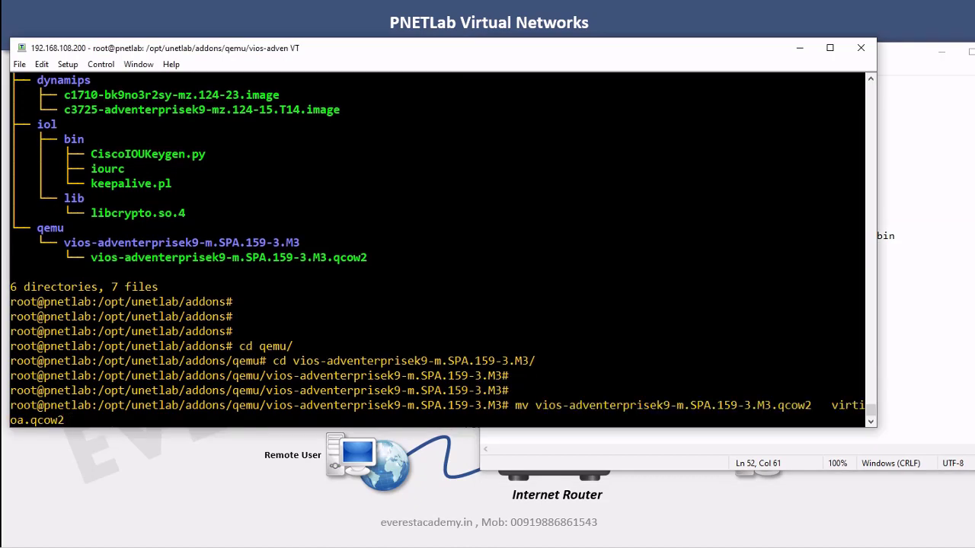
{"action": "key", "text": "Return"}
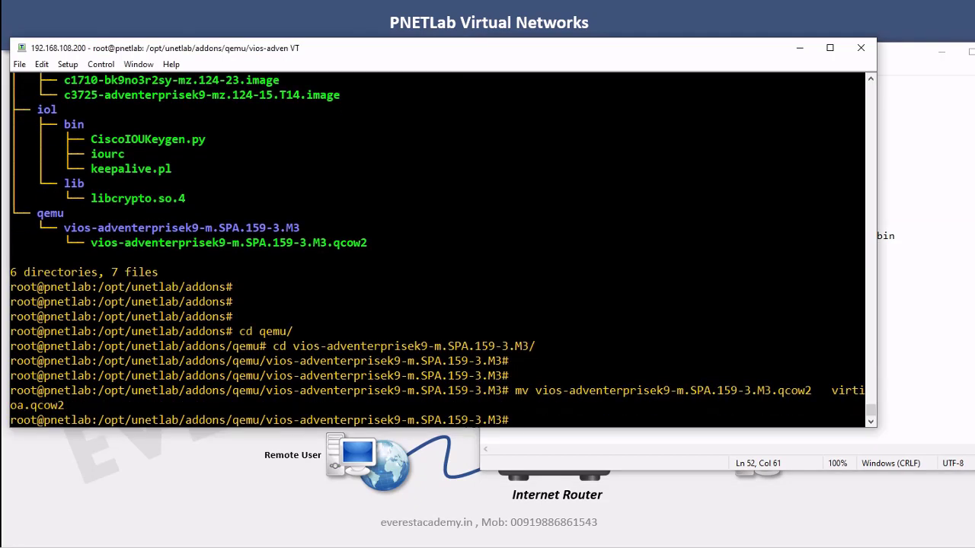
Go back up to addons with 'cd ../..' and type tree
{"action": "key", "text": "Return"}
{"action": "key", "text": "Return"}
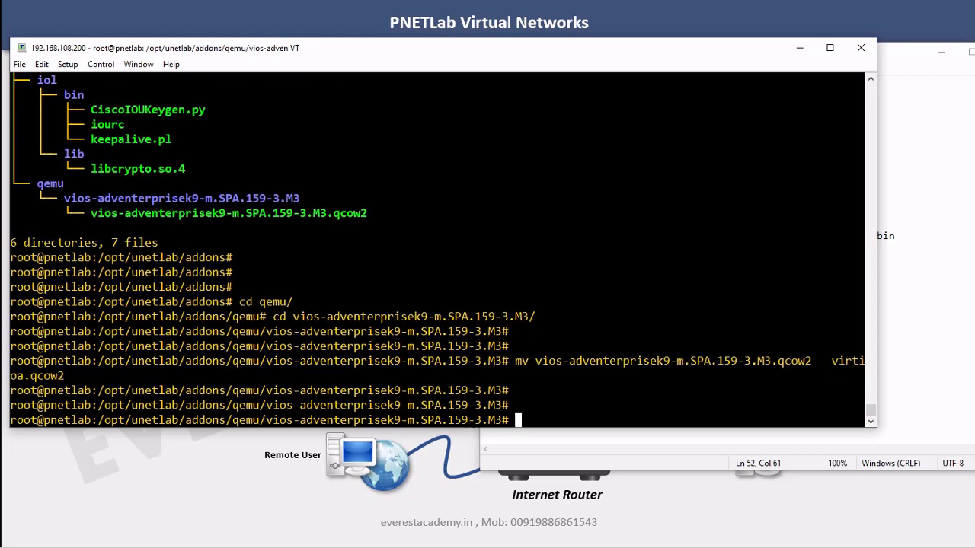
{"action": "type", "text": "cd ../.."}
{"action": "key", "text": "Return"}
{"action": "key", "text": "Return"}
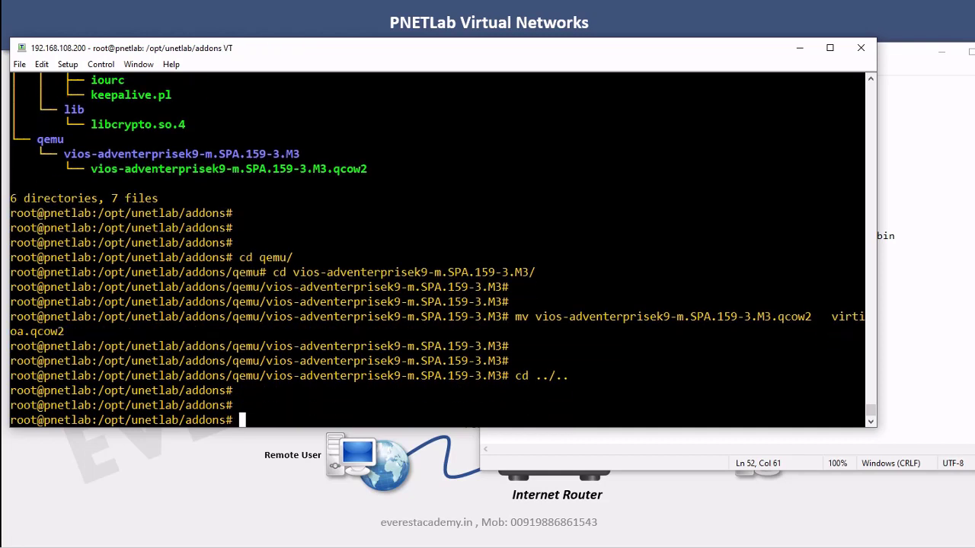
{"action": "type", "text": "tree"}
{"action": "key", "text": "Return"}
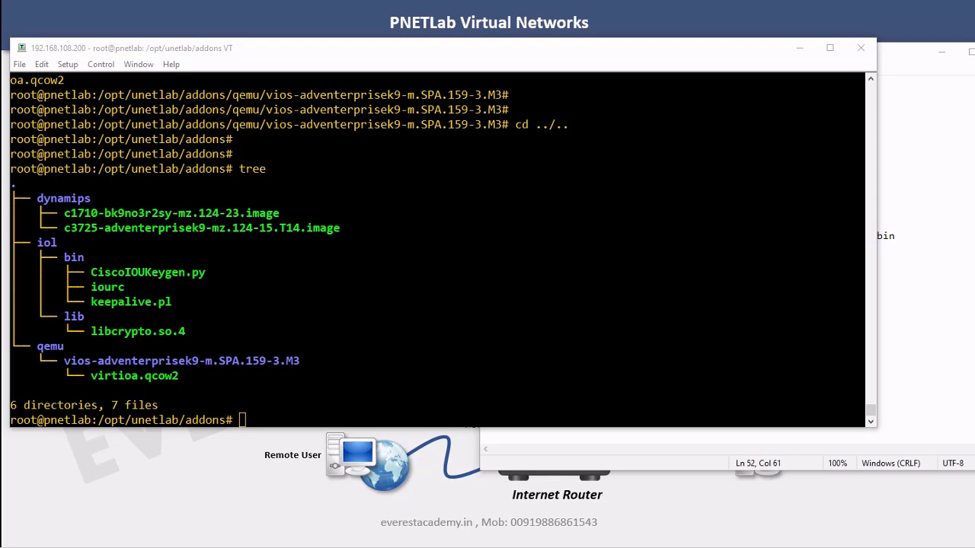
Minimize the Tera Term window after verifying virtioa.qcow2 in the tree
{"action": "left_click", "coordinate": [799, 48]}
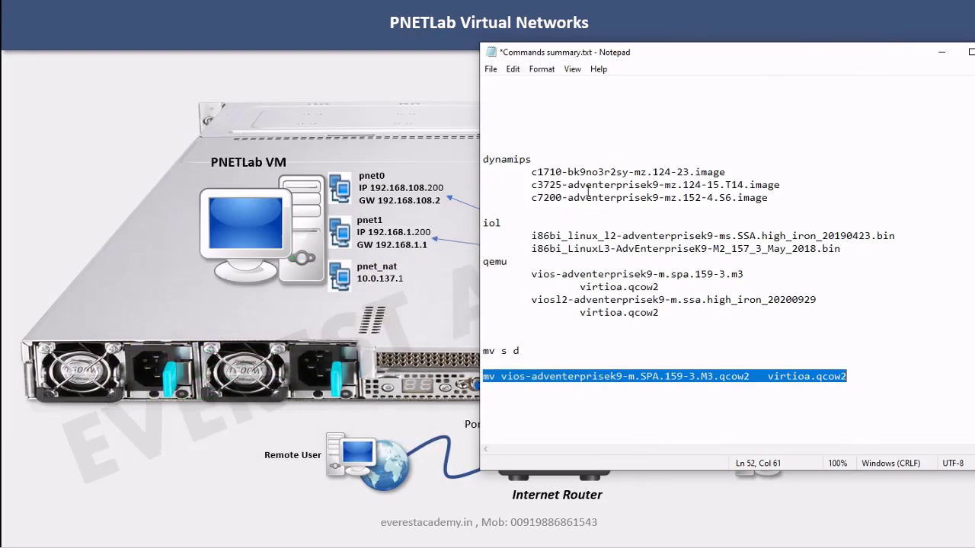
Put FileZilla on the right half; enter host 192.168.108.200, user root, the password, port 22
{"action": "left_click", "coordinate": [942, 51]}
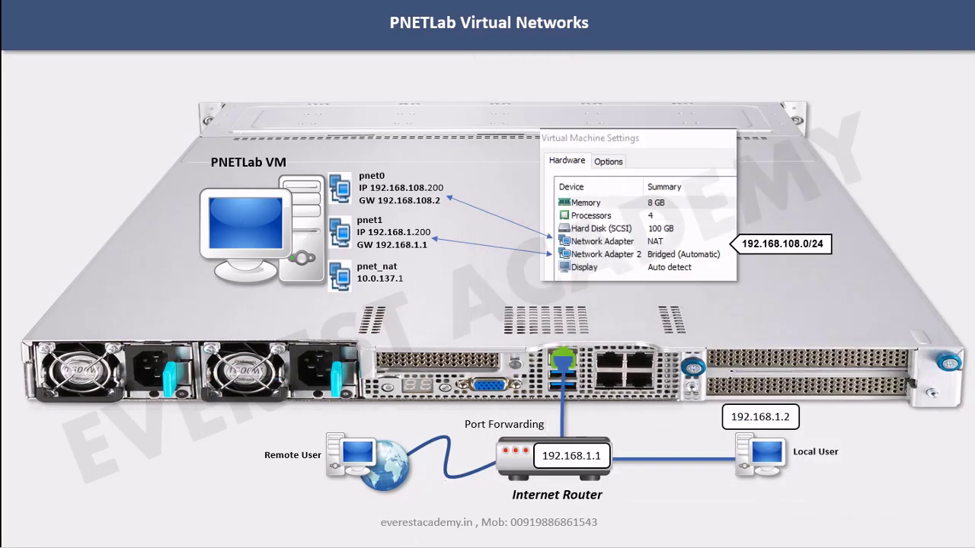
{"action": "key", "text": "alt+Tab"}
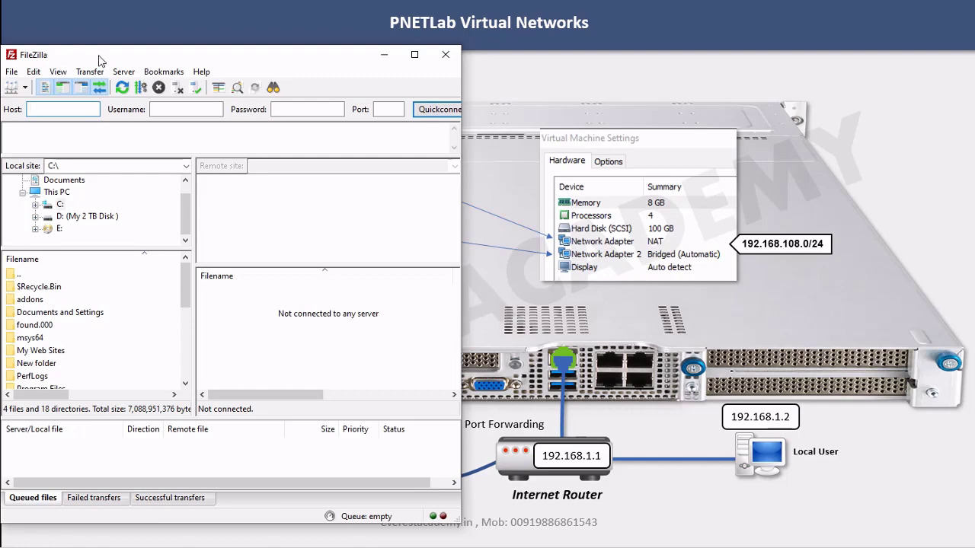
{"action": "left_click_drag", "start_coordinate": [99, 60], "coordinate": [559, 59]}
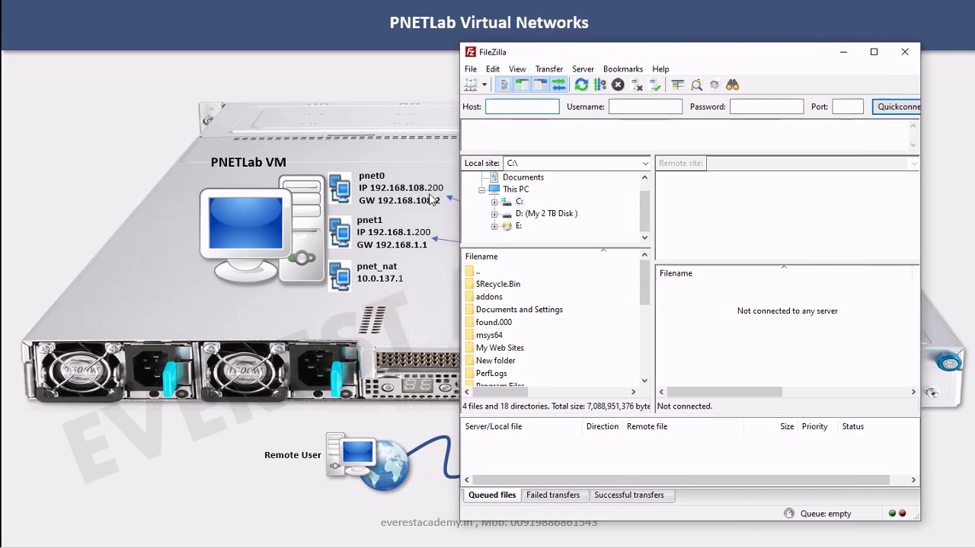
{"action": "type", "text": "2.168.108.200"}
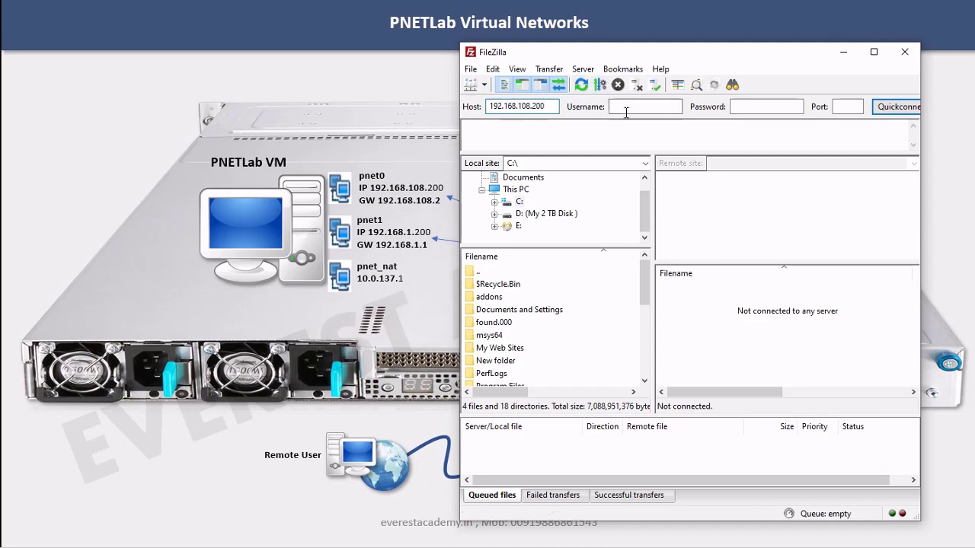
{"action": "left_click", "coordinate": [626, 108]}
{"action": "key", "text": "Tab"}
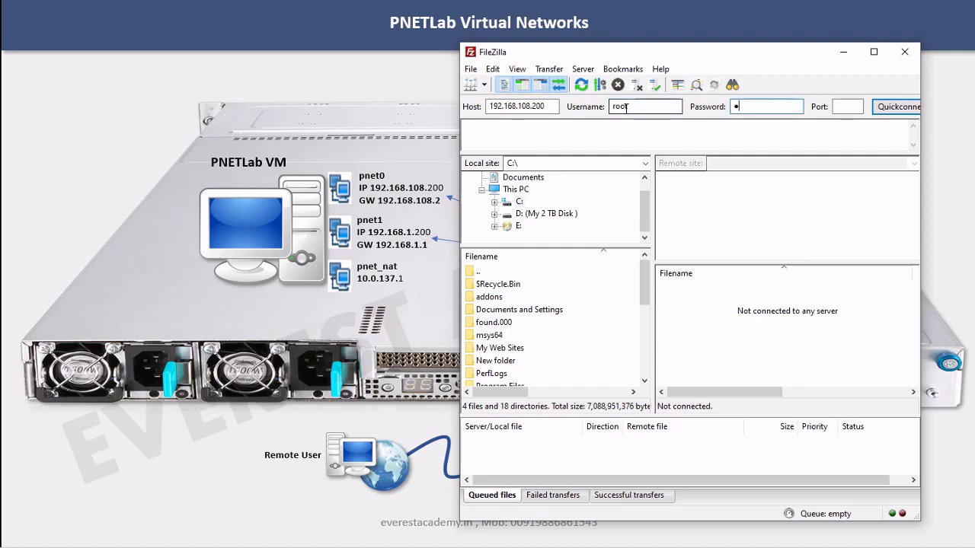
{"action": "type", "text": "pnet"}
{"action": "key", "text": "Tab"}
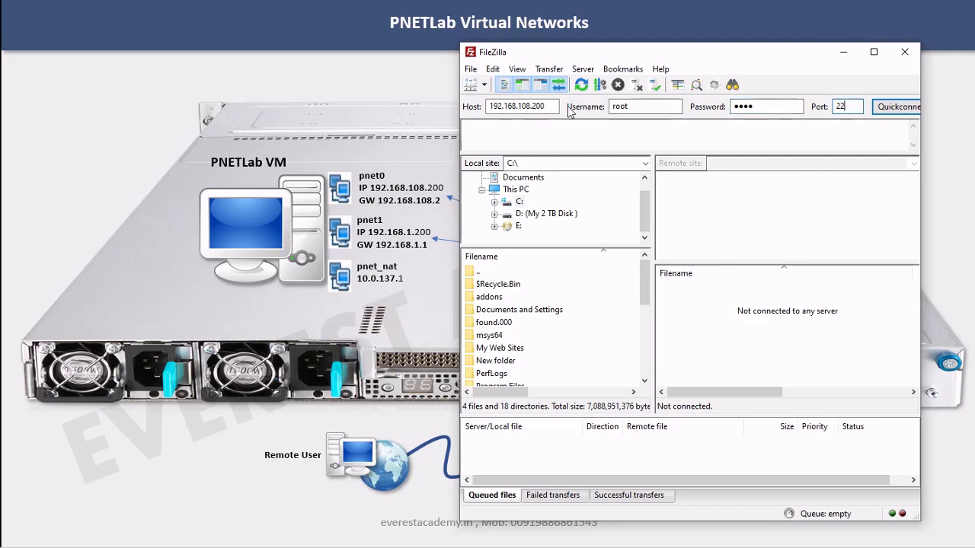
Quickconnect to the server, caching and accepting its new host key
{"action": "left_click", "coordinate": [885, 108]}
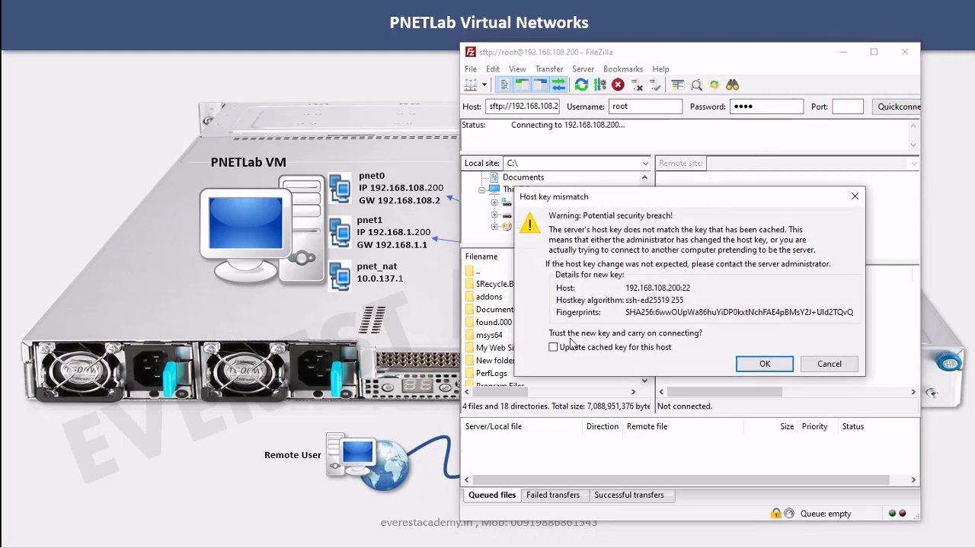
{"action": "left_click", "coordinate": [553, 348]}
{"action": "left_click", "coordinate": [764, 364]}
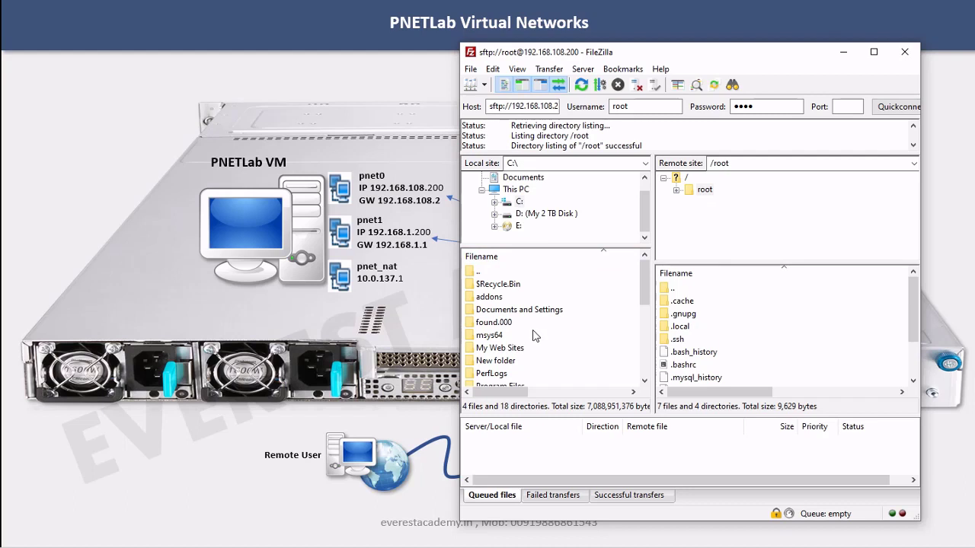
Browse the remote tree to /opt/unetlab/addons/dynamips, listing the c1710 and c3725 images
{"action": "double_click", "coordinate": [678, 179]}
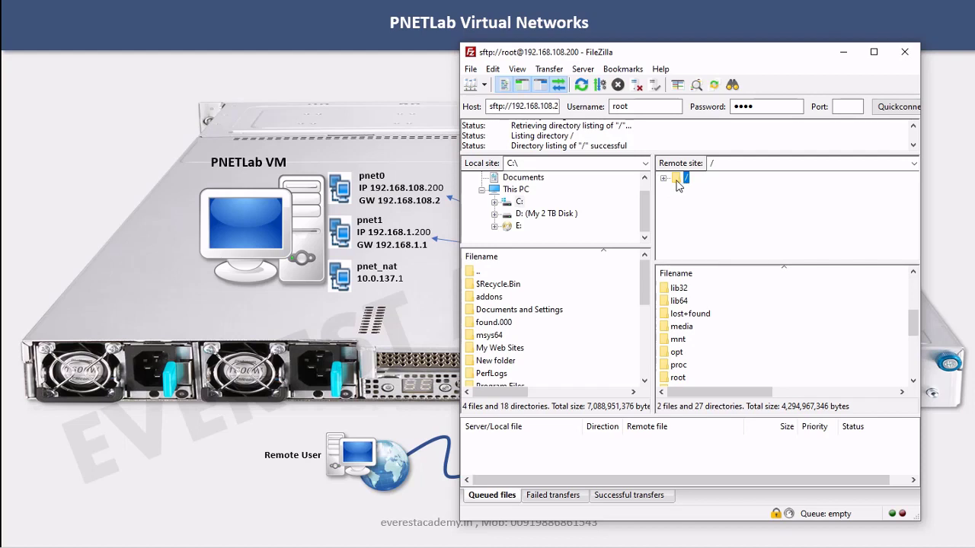
{"action": "double_click", "coordinate": [680, 186]}
{"action": "scroll", "coordinate": [735, 221], "scroll_direction": "down", "scroll_amount": 2}
{"action": "scroll", "coordinate": [735, 221], "scroll_direction": "down", "scroll_amount": 1}
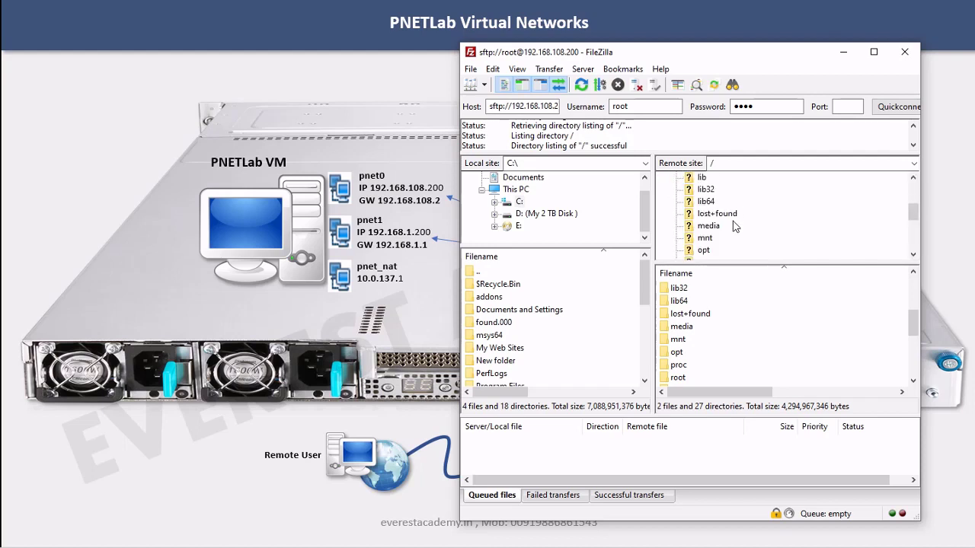
{"action": "left_click", "coordinate": [704, 253]}
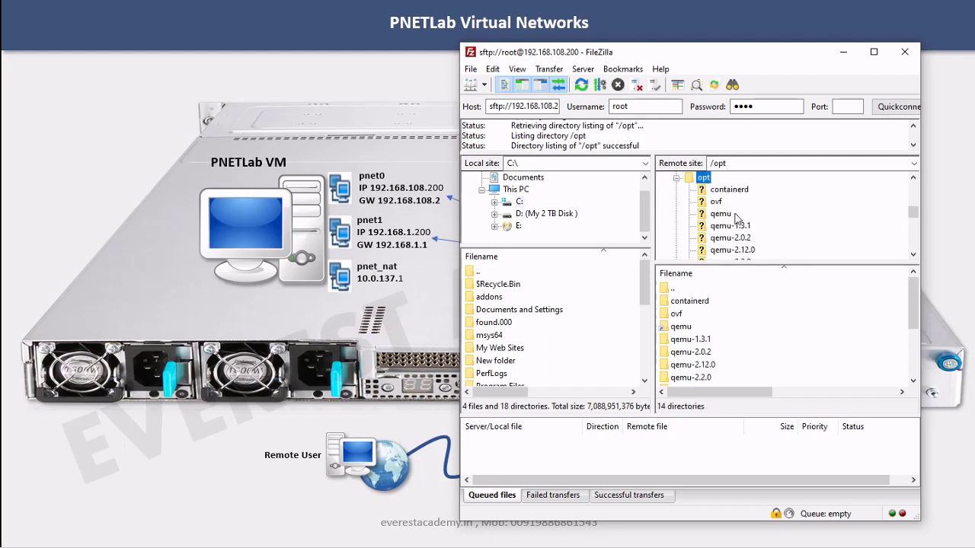
{"action": "scroll", "coordinate": [727, 219], "scroll_direction": "down", "scroll_amount": 4}
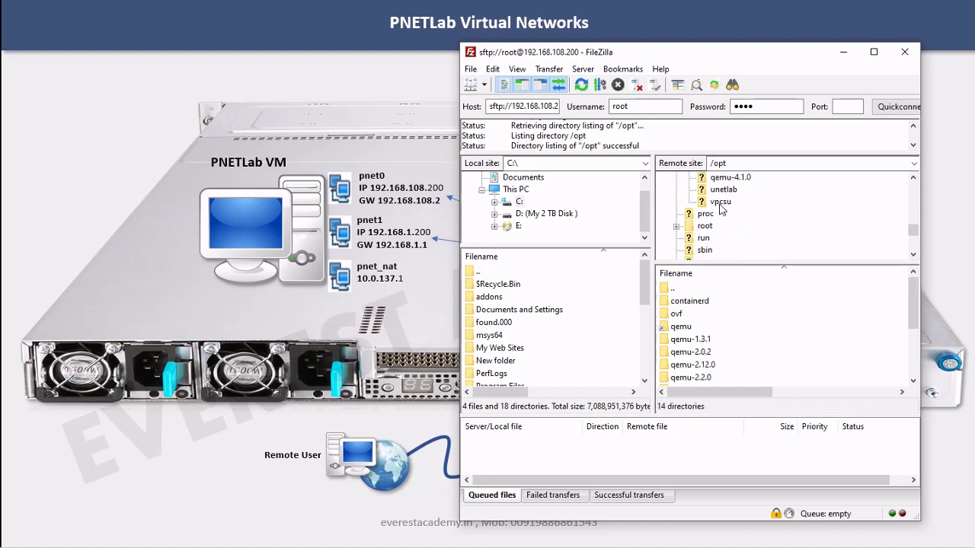
{"action": "left_click", "coordinate": [722, 191]}
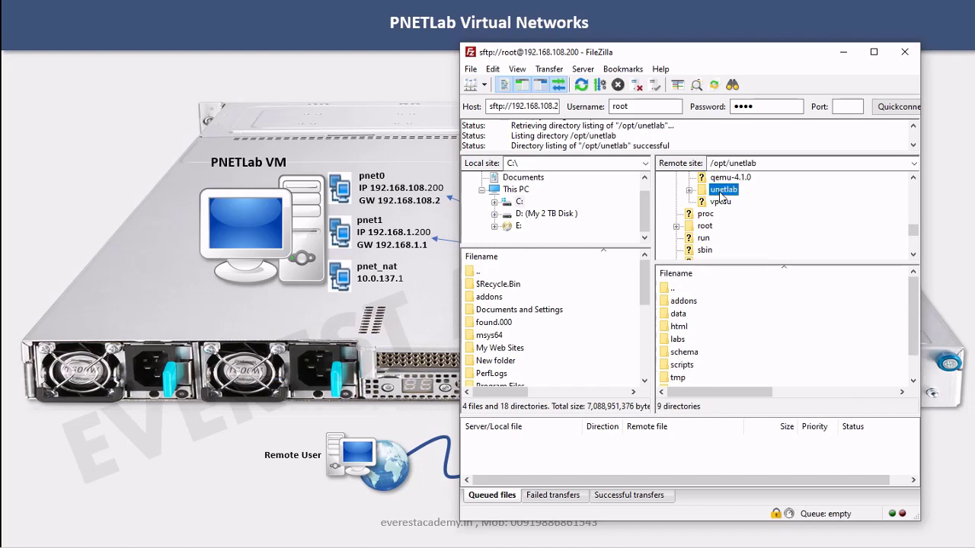
{"action": "left_click", "coordinate": [736, 190]}
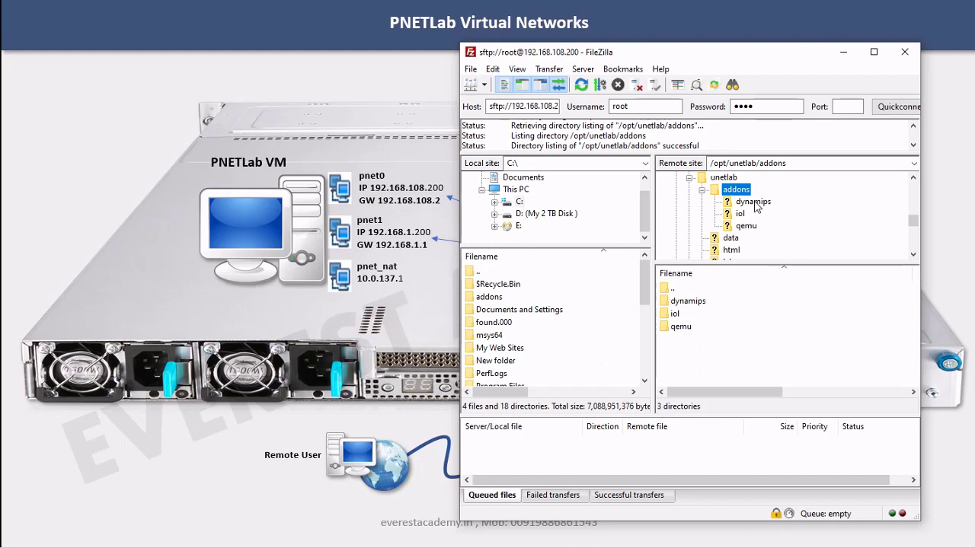
{"action": "left_click", "coordinate": [753, 203]}
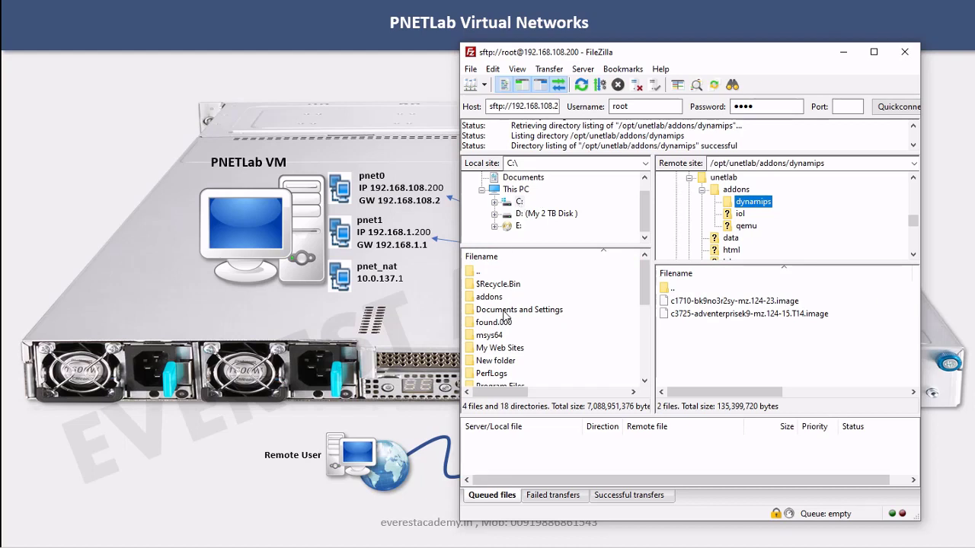
{"action": "left_click", "coordinate": [518, 203]}
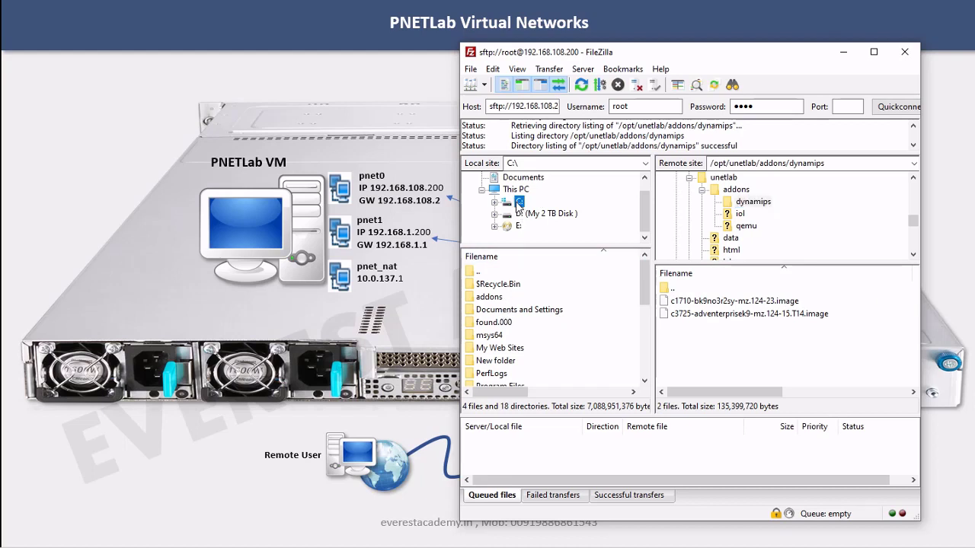
Upload the local c7200-adventerprisek9-mz.152-4.S6.image into the server's dynamips folder beside c1710 and c3725
{"action": "double_click", "coordinate": [492, 299]}
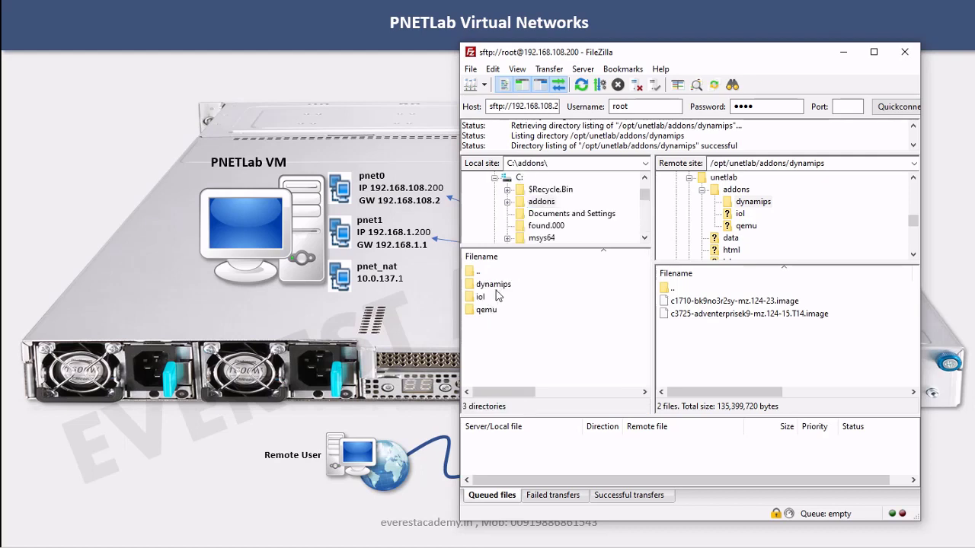
{"action": "double_click", "coordinate": [492, 290]}
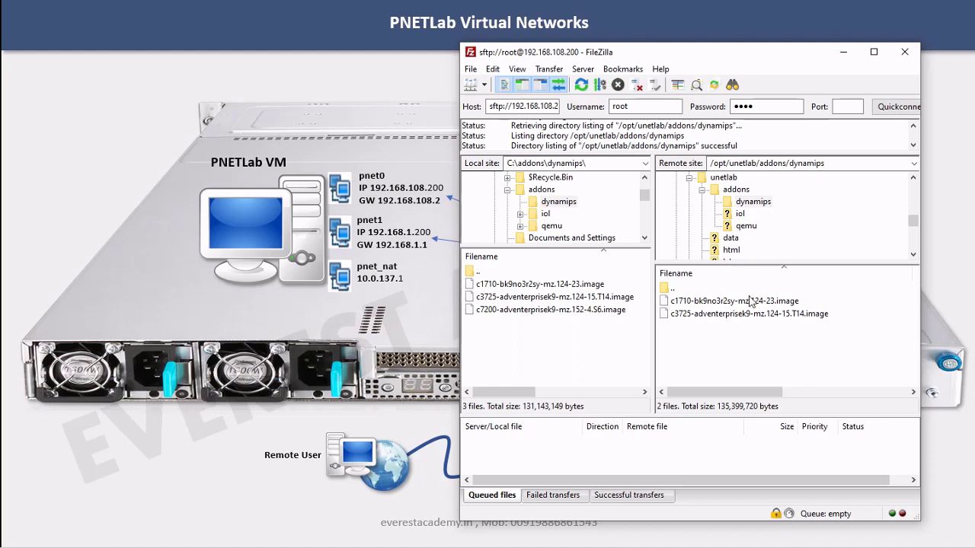
{"action": "left_click", "coordinate": [724, 302]}
{"action": "left_click", "coordinate": [722, 314]}
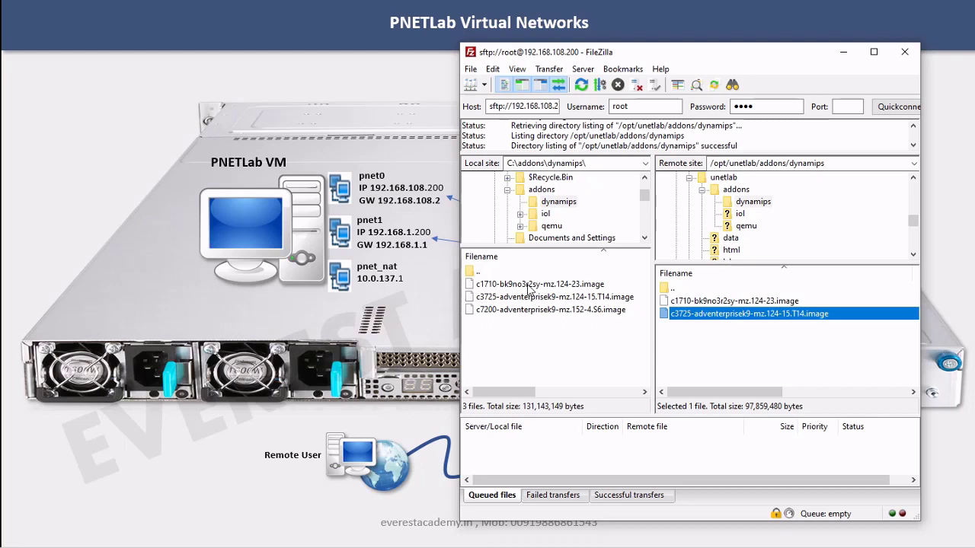
{"action": "left_click", "coordinate": [525, 312]}
{"action": "left_click_drag", "start_coordinate": [524, 314], "coordinate": [714, 352]}
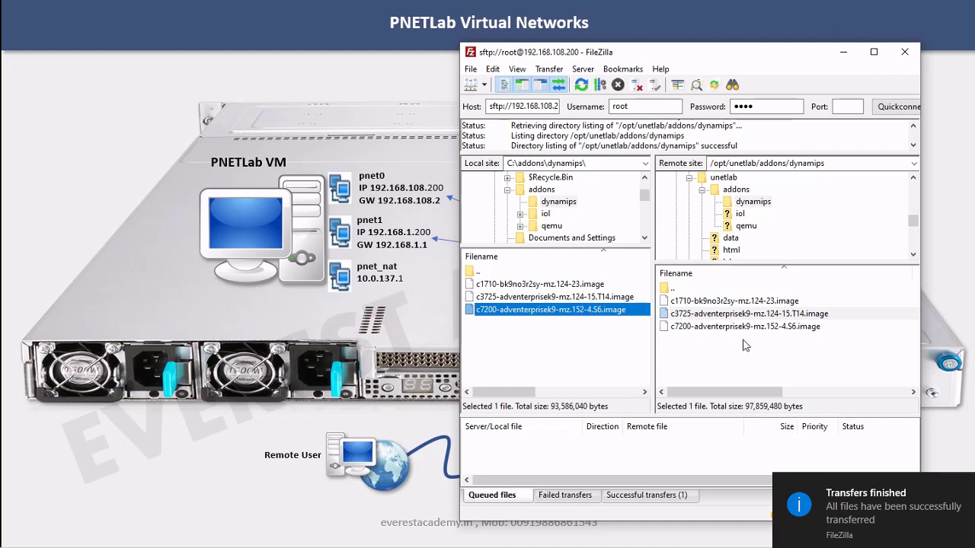
{"action": "left_click", "coordinate": [740, 215]}
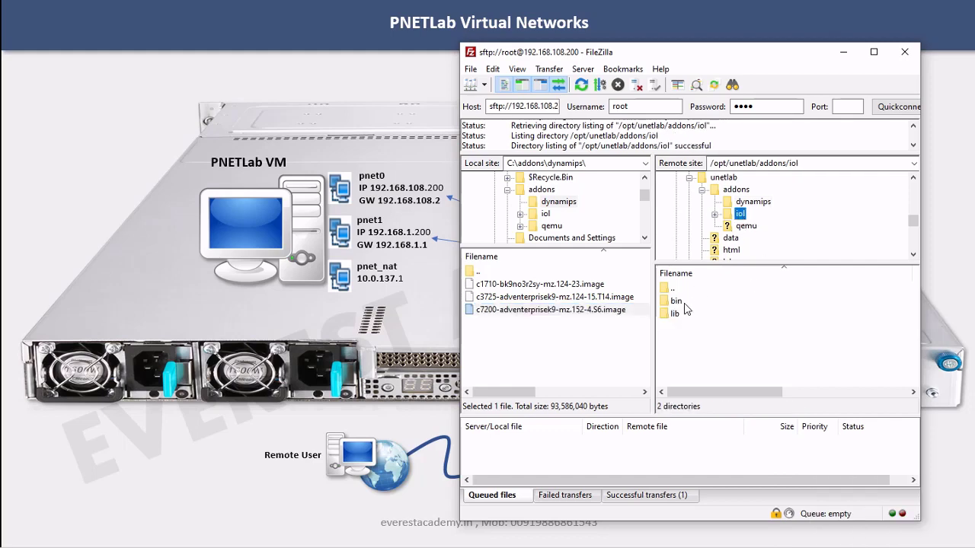
Upload i86bi_linux_l2 and i86bi_LinuxL3 from local iol\bin into the server's iol/bin folder
{"action": "double_click", "coordinate": [684, 304]}
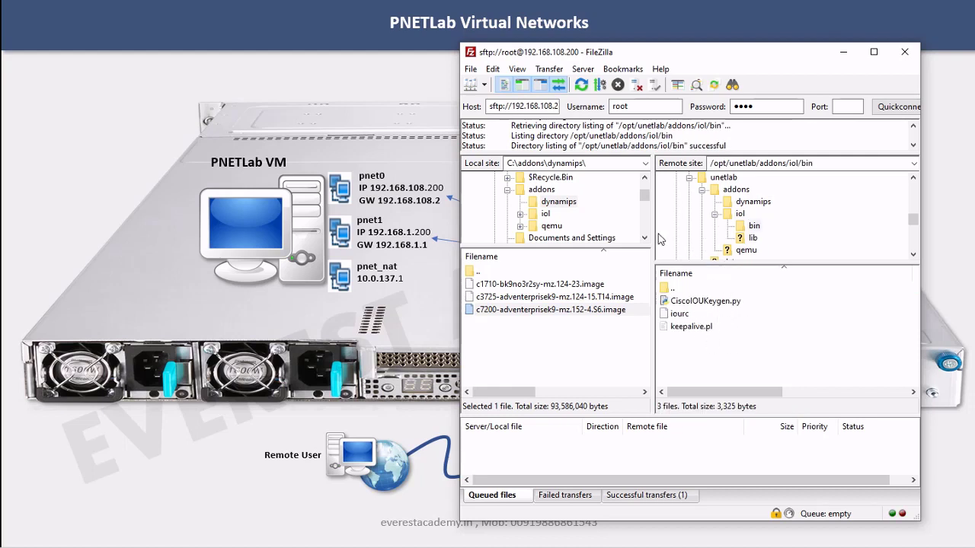
{"action": "left_click", "coordinate": [545, 215]}
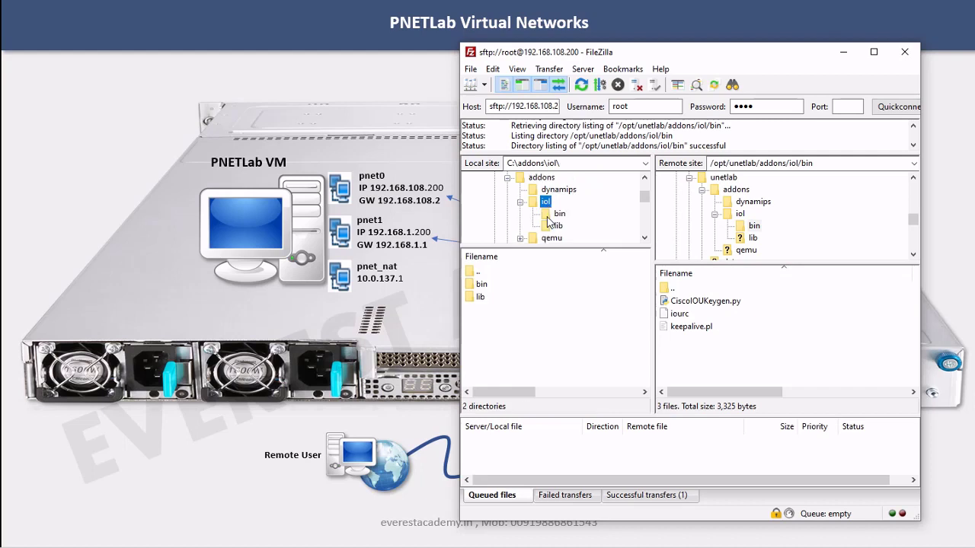
{"action": "left_click", "coordinate": [550, 215]}
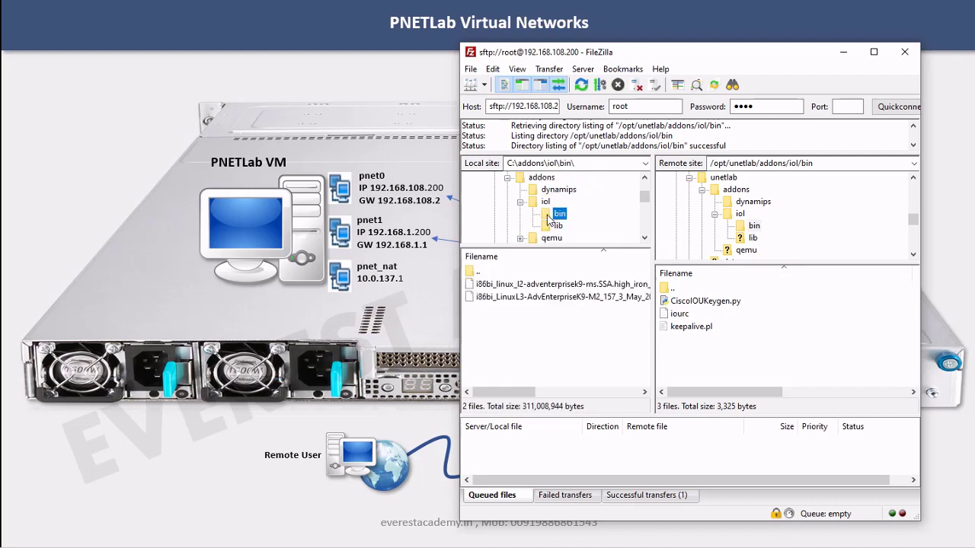
{"action": "left_click", "coordinate": [532, 298]}
{"action": "left_click", "coordinate": [525, 286], "text": "ctrl"}
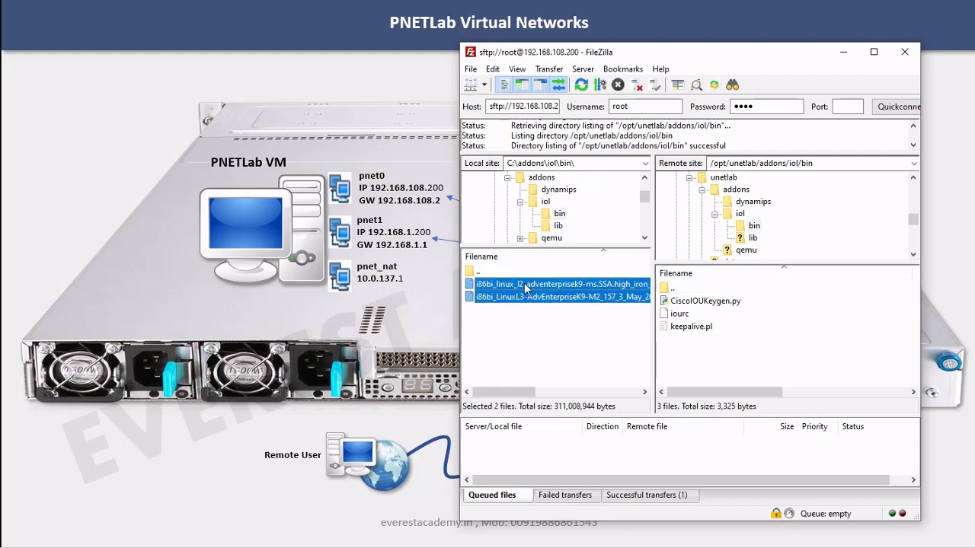
{"action": "left_click_drag", "start_coordinate": [525, 285], "coordinate": [812, 337]}
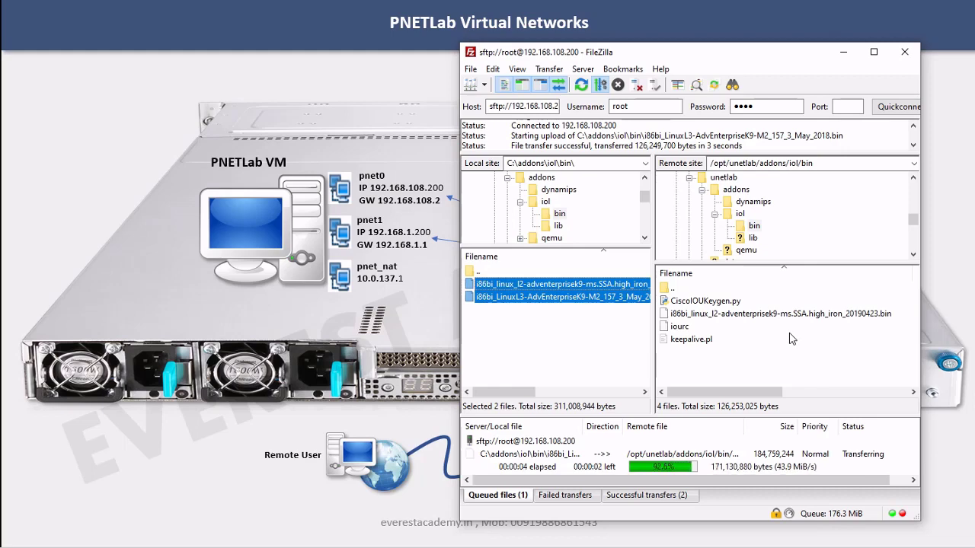
{"action": "left_click_drag", "start_coordinate": [555, 295], "coordinate": [555, 321]}
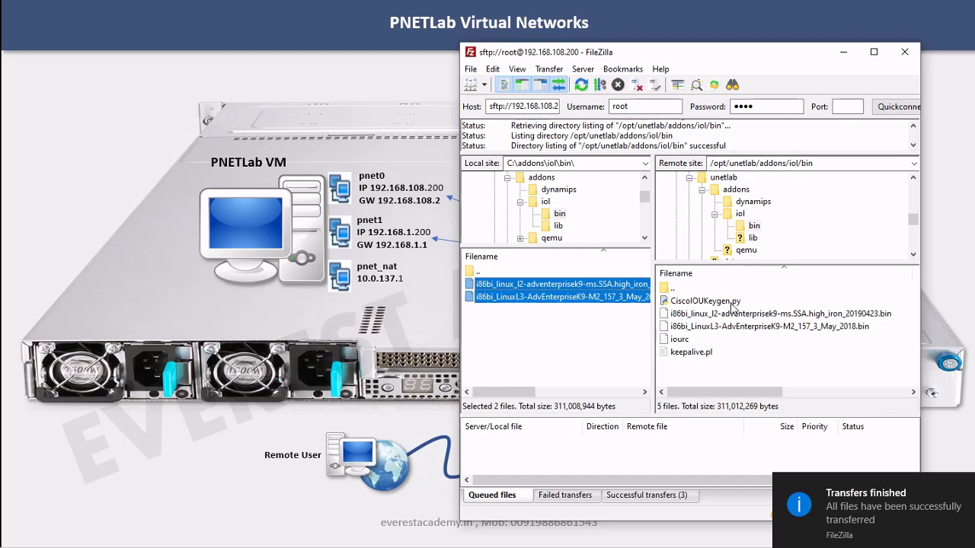
{"action": "left_click", "coordinate": [746, 254]}
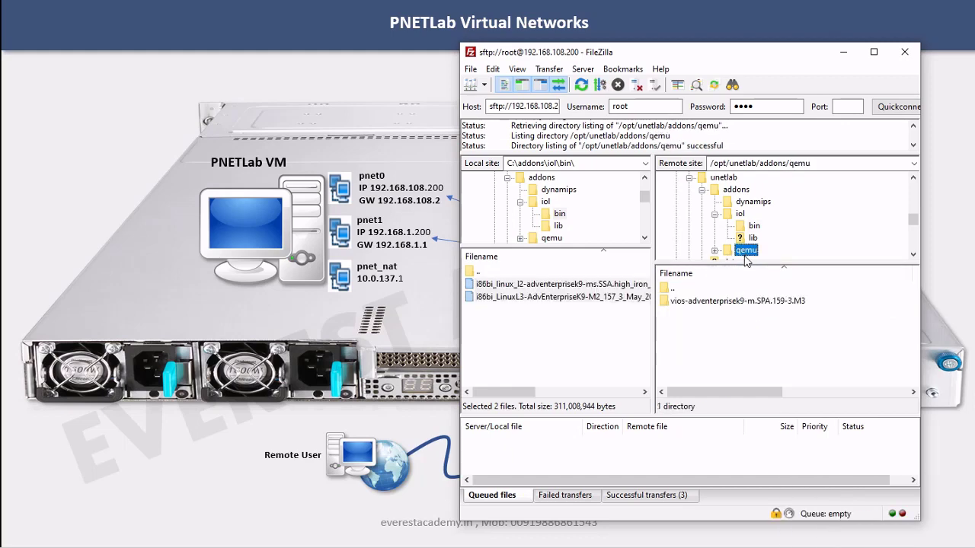
Open local C:\addons\qemu and delete the old vios folder from the server's qemu folder
{"action": "left_click", "coordinate": [747, 251]}
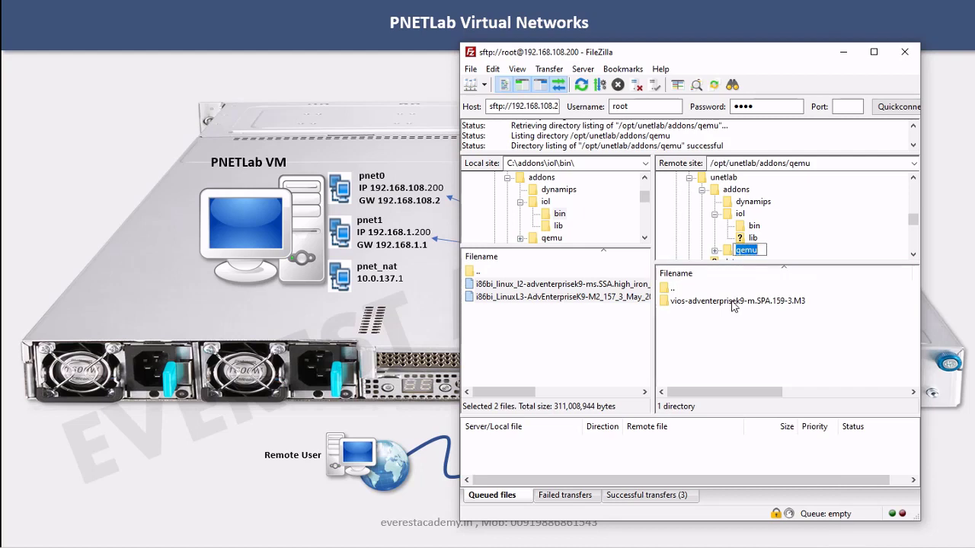
{"action": "left_click", "coordinate": [551, 238]}
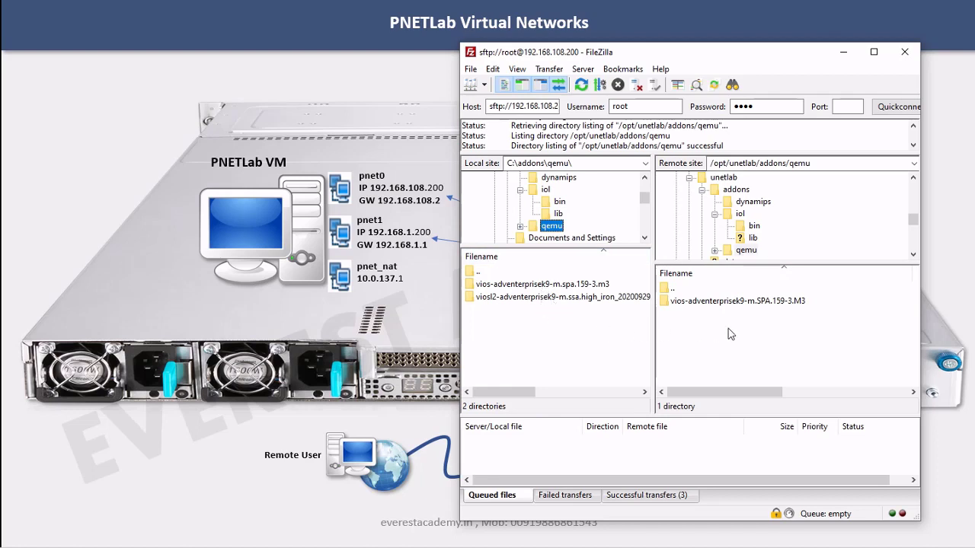
{"action": "left_click", "coordinate": [780, 308]}
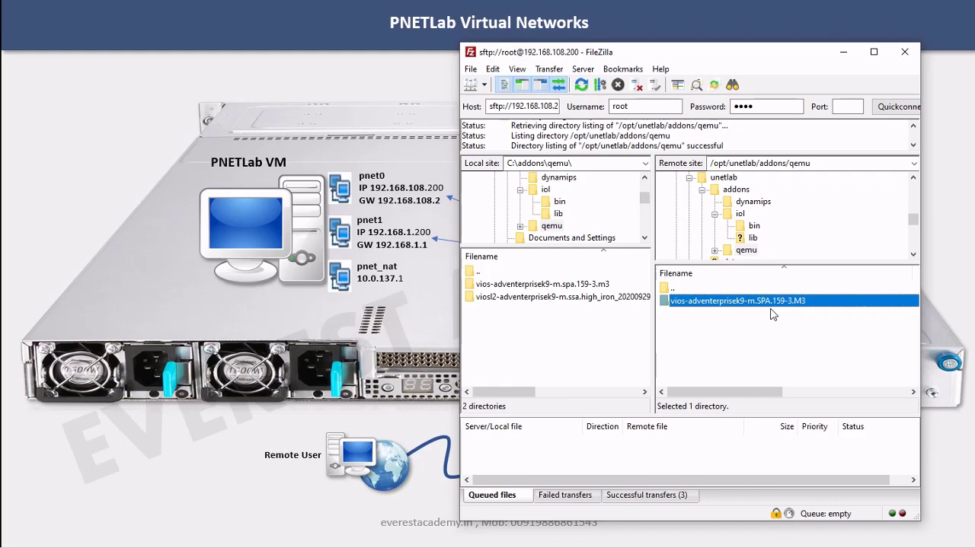
{"action": "key", "text": "Delete"}
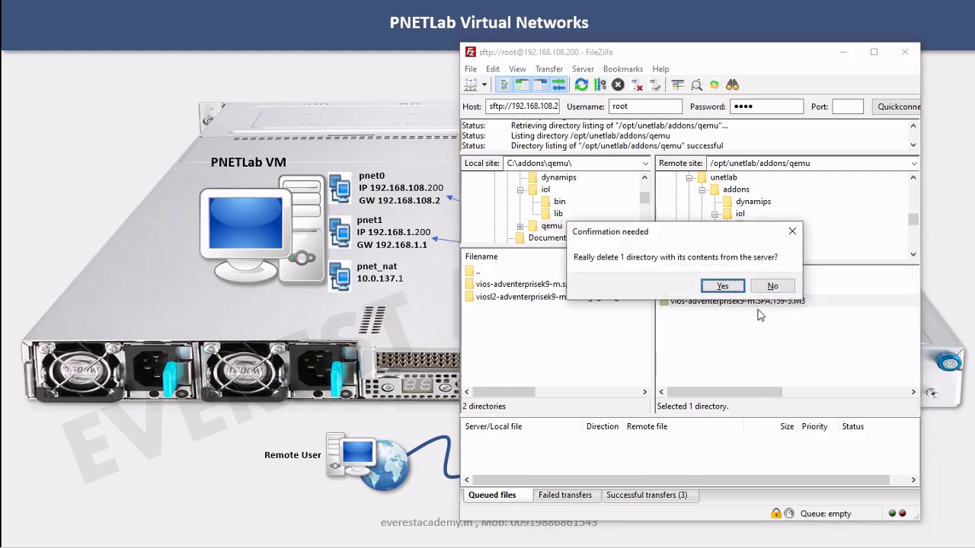
{"action": "left_click", "coordinate": [733, 292]}
Upload the vios-adventerprisek9-m.spa.159-3.m3 and viosl2 folders to the server's qemu folder, then open vios
{"action": "left_click", "coordinate": [555, 299]}
{"action": "left_click", "coordinate": [543, 286]}
{"action": "left_click", "coordinate": [532, 299], "text": "shift"}
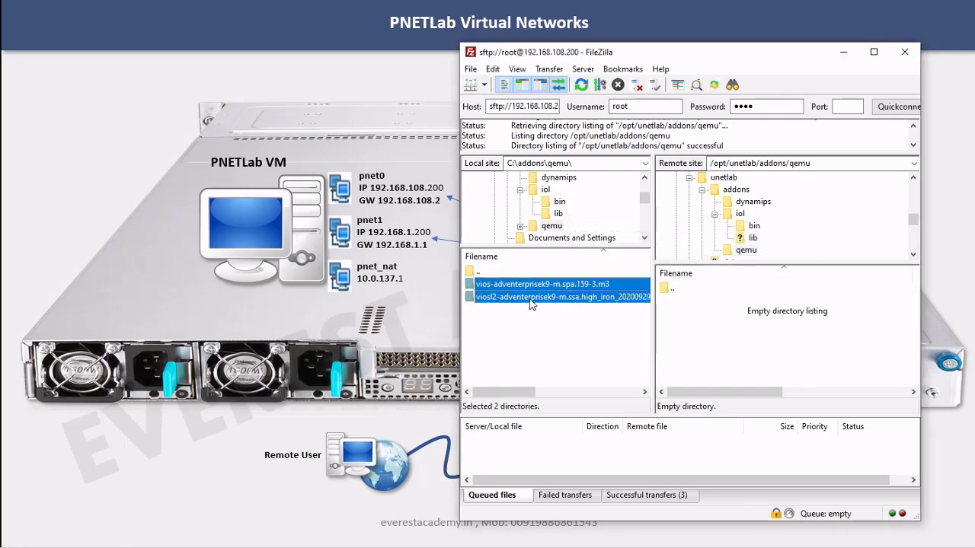
{"action": "left_click_drag", "start_coordinate": [531, 303], "coordinate": [788, 339]}
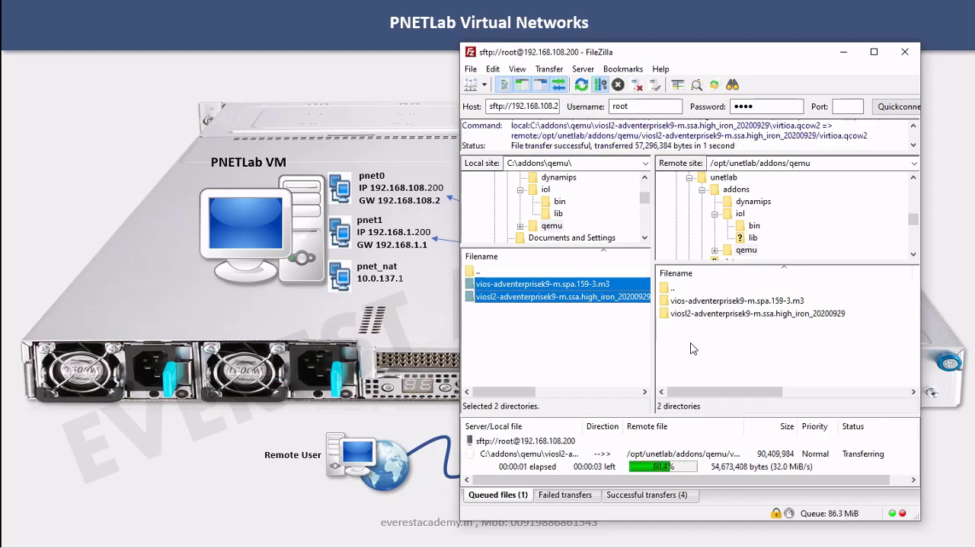
{"action": "double_click", "coordinate": [723, 303]}
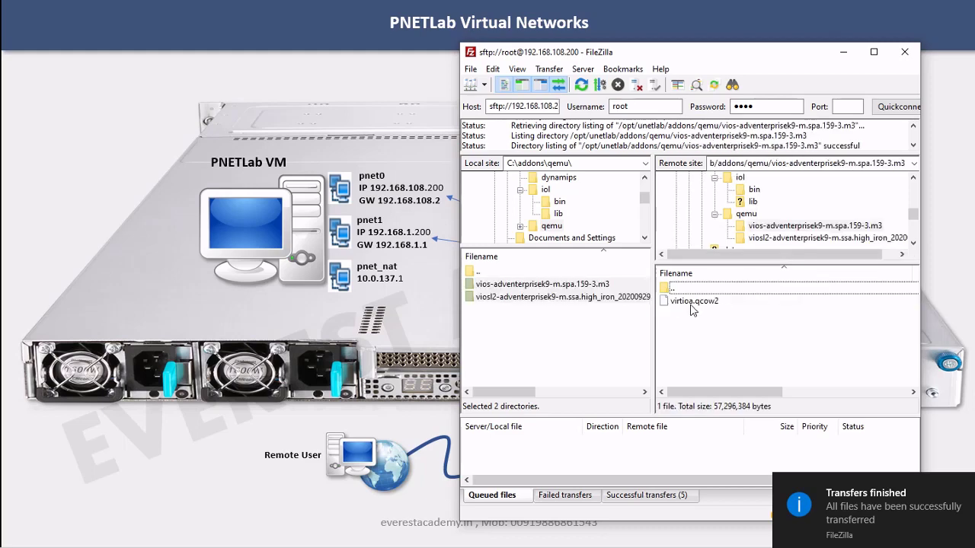
Confirm both vios and viosl2 folders hold virtioa.qcow2, then widen the FileZilla window
{"action": "left_click", "coordinate": [768, 226]}
{"action": "left_click", "coordinate": [766, 239]}
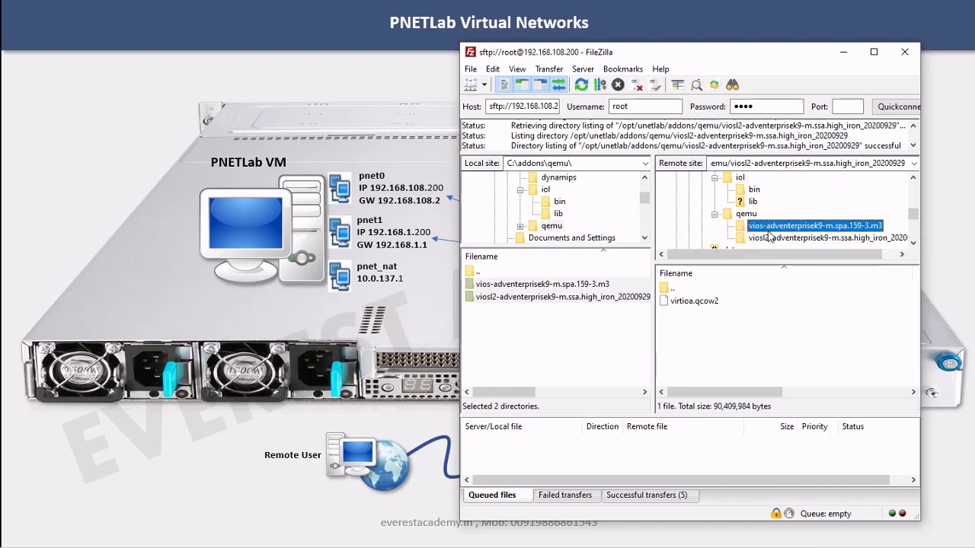
{"action": "left_click", "coordinate": [748, 215]}
{"action": "left_click", "coordinate": [719, 314]}
{"action": "double_click", "coordinate": [720, 314]}
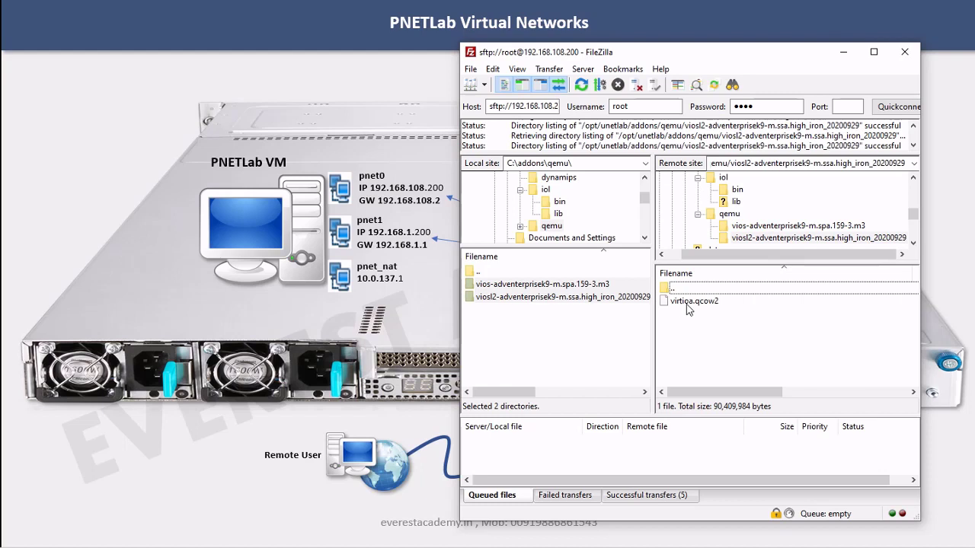
{"action": "left_click", "coordinate": [743, 229]}
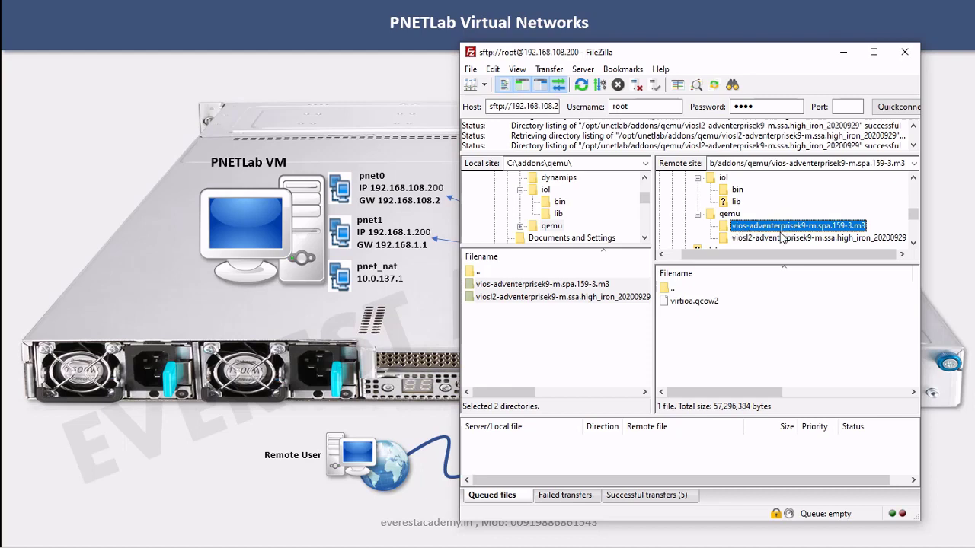
{"action": "left_click", "coordinate": [751, 238]}
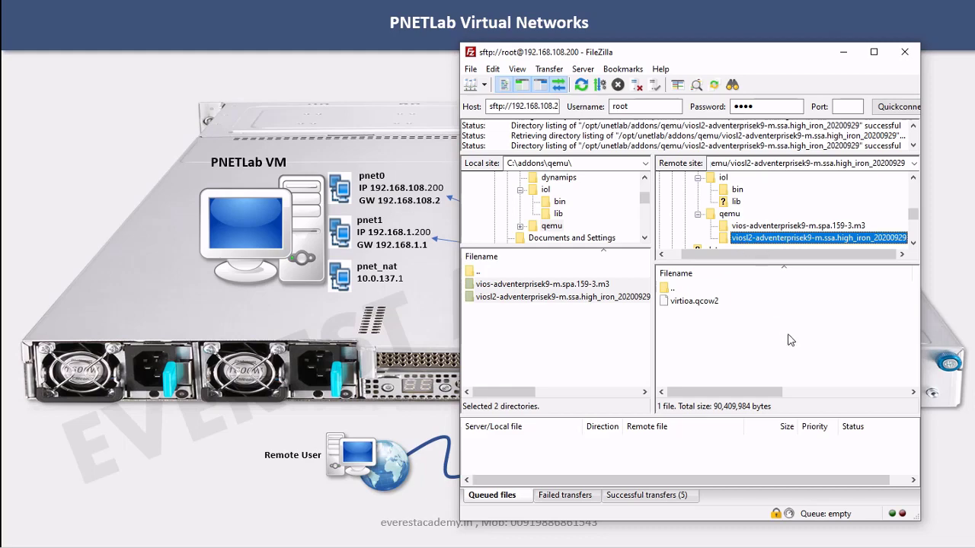
{"action": "left_click", "coordinate": [764, 226]}
{"action": "left_click", "coordinate": [765, 238]}
{"action": "left_click_drag", "start_coordinate": [460, 239], "coordinate": [26, 244]}
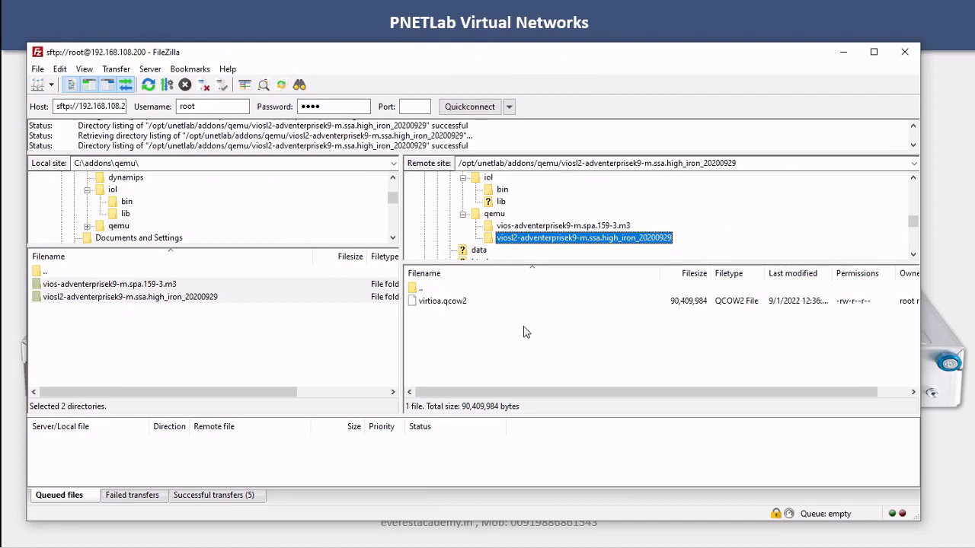
Open the server's dynamips folder and inspect the c3725 image's current permissions without changing them
{"action": "scroll", "coordinate": [504, 219], "scroll_direction": "up", "scroll_amount": 1}
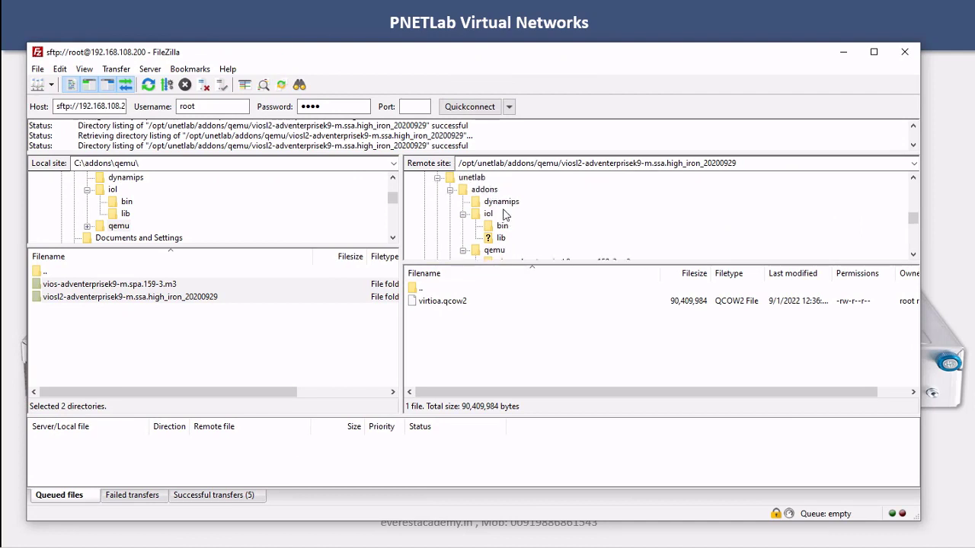
{"action": "left_click", "coordinate": [503, 202]}
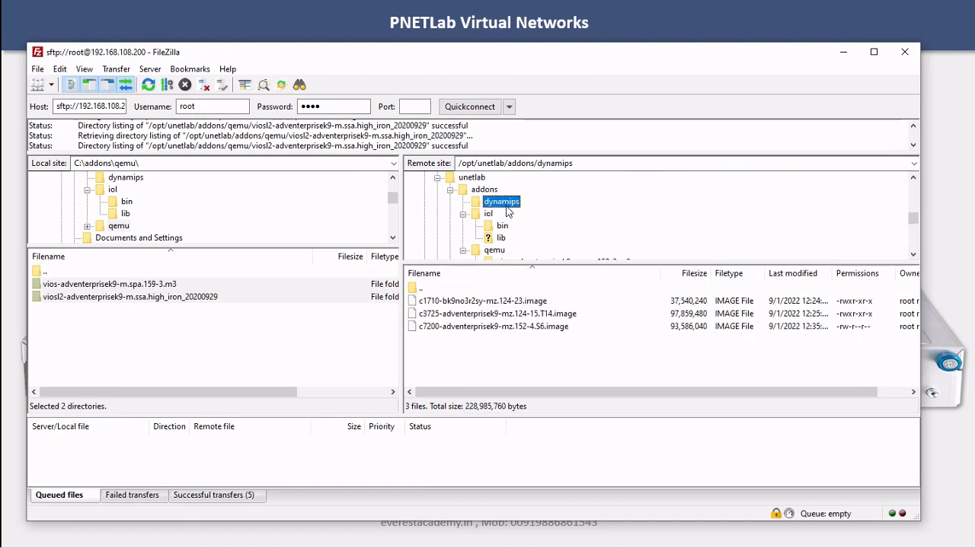
{"action": "left_click", "coordinate": [474, 329]}
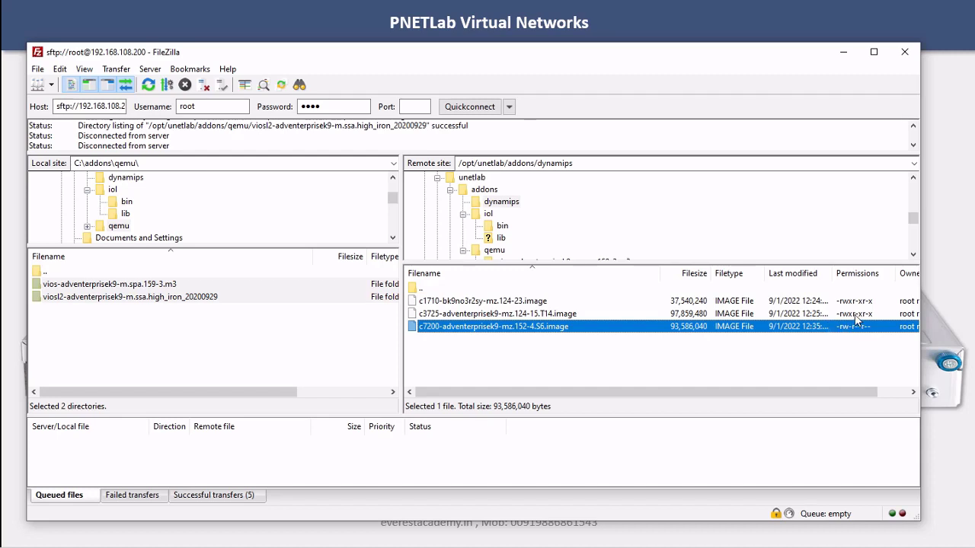
{"action": "left_click", "coordinate": [851, 318]}
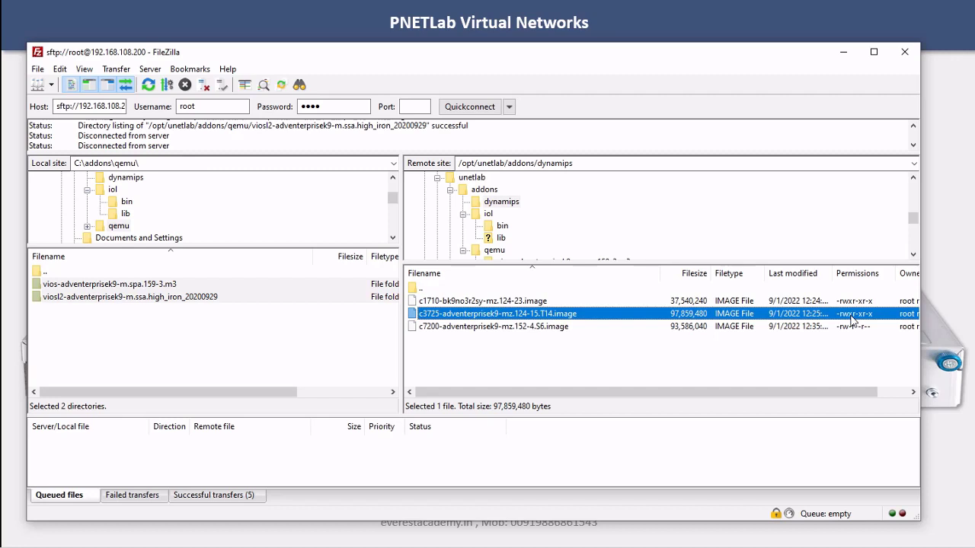
{"action": "right_click", "coordinate": [852, 317]}
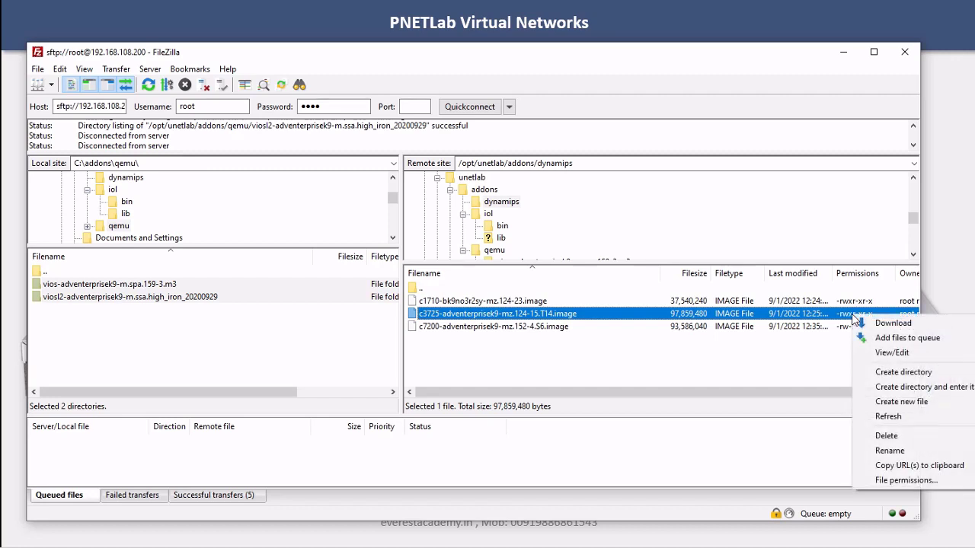
{"action": "left_click", "coordinate": [683, 358]}
{"action": "left_click", "coordinate": [683, 358]}
{"action": "left_click", "coordinate": [575, 315]}
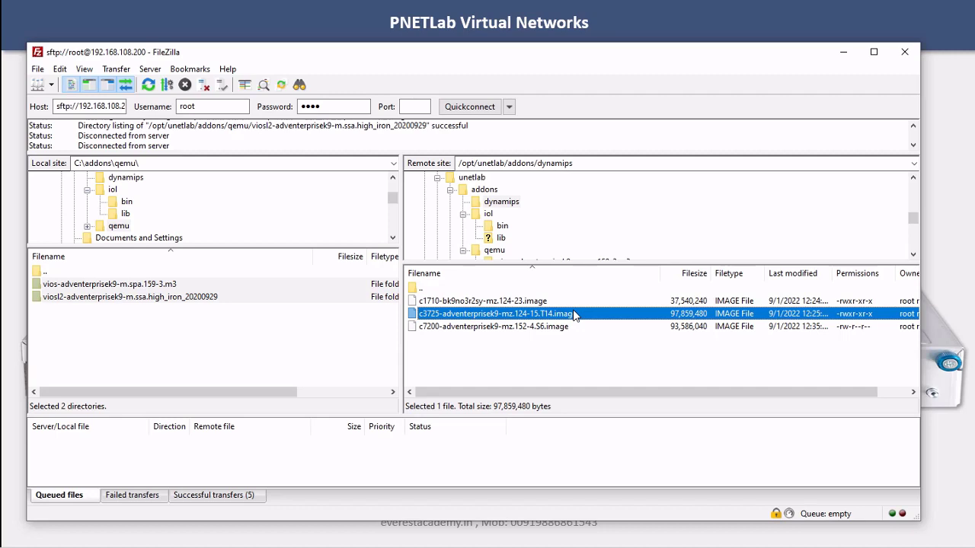
{"action": "right_click", "coordinate": [575, 316]}
{"action": "left_click", "coordinate": [623, 477]}
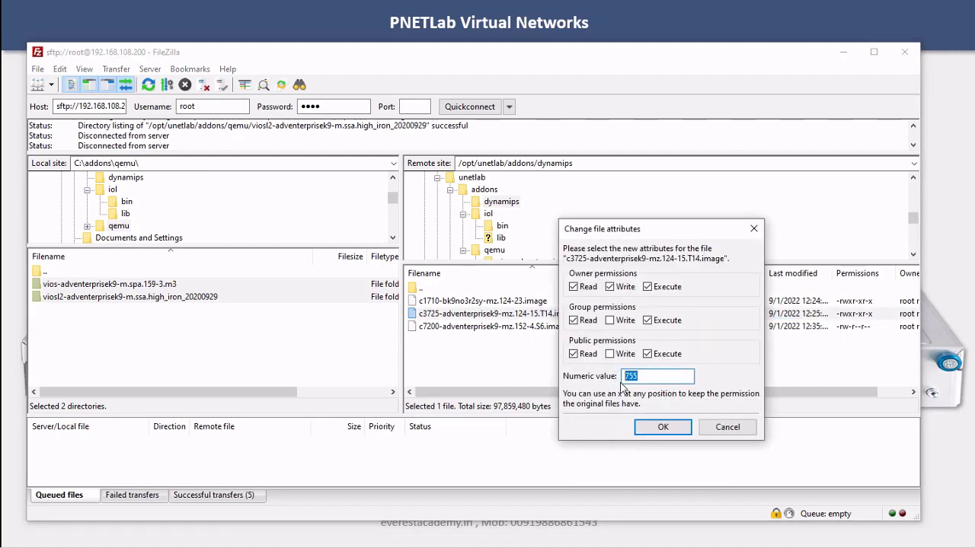
{"action": "left_click", "coordinate": [716, 428]}
Change the c7200-adventerprisek9-mz.152-4.S6.image numeric permissions from 644 to 755
{"action": "left_click", "coordinate": [815, 333]}
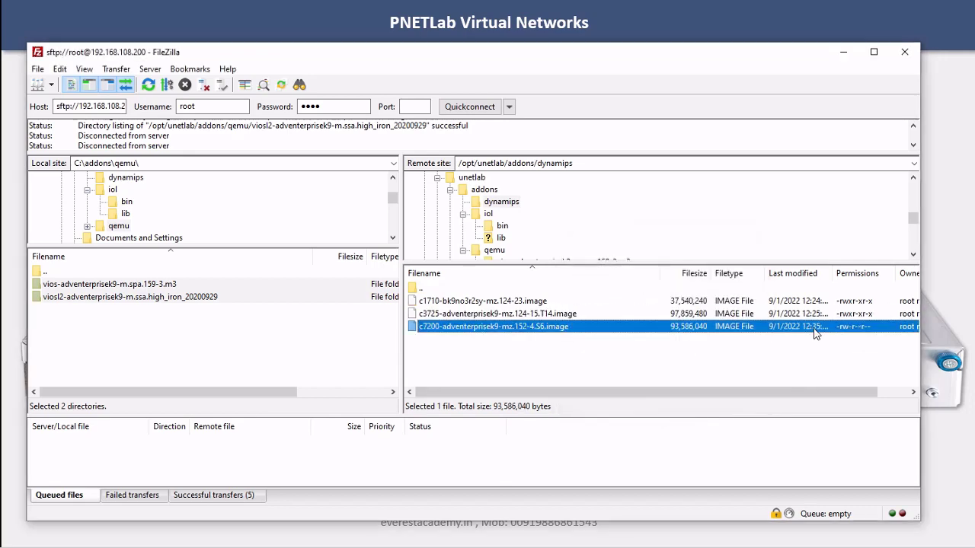
{"action": "right_click", "coordinate": [815, 333]}
{"action": "left_click", "coordinate": [838, 495]}
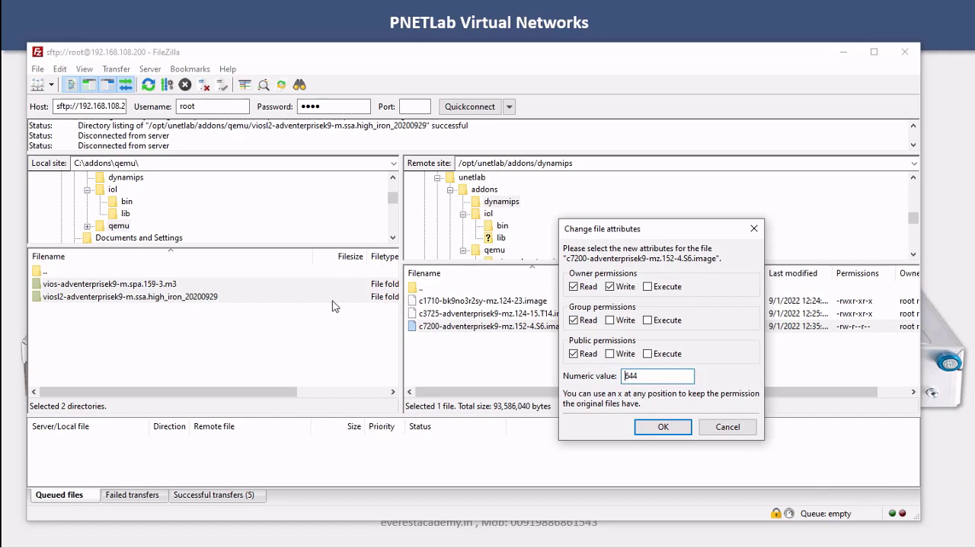
{"action": "left_click_drag", "start_coordinate": [662, 379], "coordinate": [604, 378]}
{"action": "type", "text": "755"}
{"action": "left_click", "coordinate": [664, 427]}
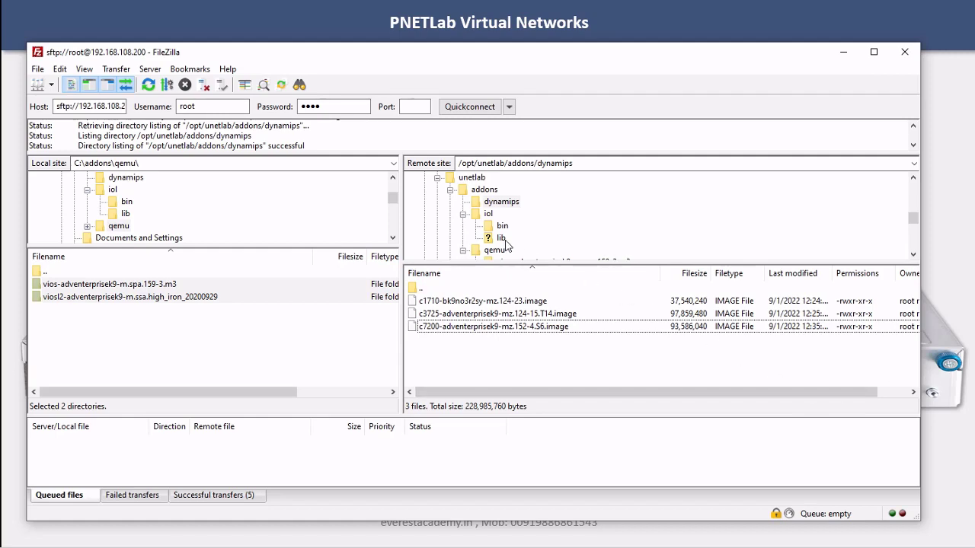
Paste /opt/unetlab/wrappers/unl_wrapper -a fixpermissions at the Tera Term addons prompt, then go back to FileZilla
{"action": "key", "text": "alt+Tab"}
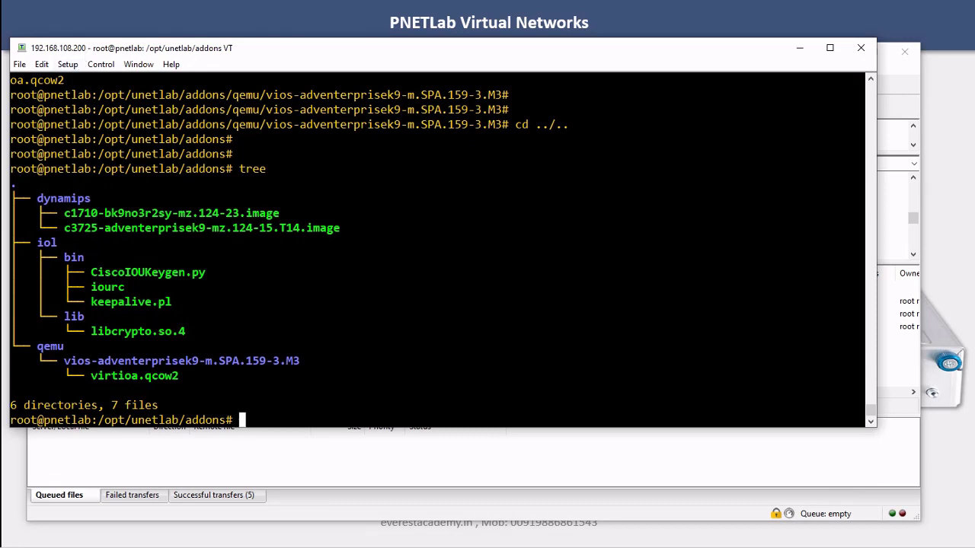
{"action": "key", "text": "alt+v"}
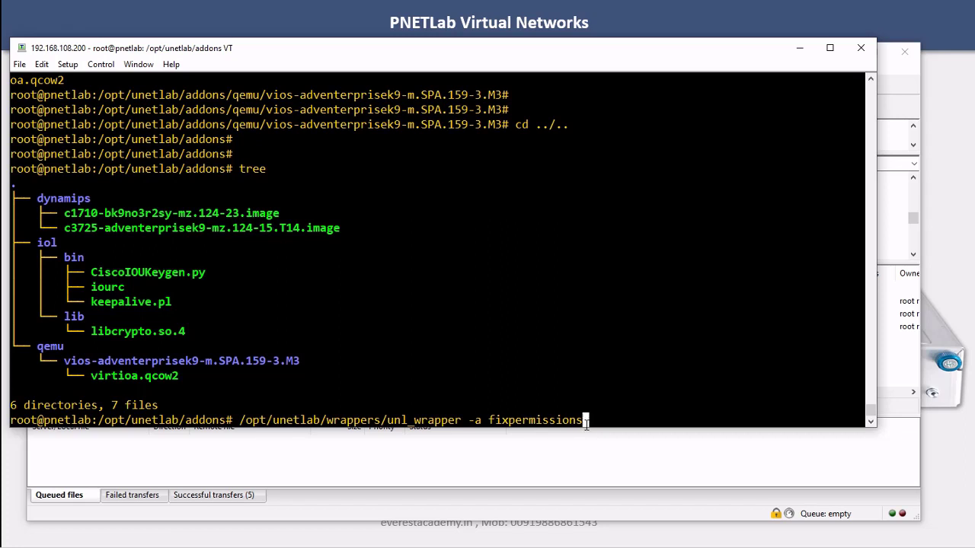
{"action": "left_click", "coordinate": [886, 373]}
{"action": "left_click_drag", "start_coordinate": [220, 291], "coordinate": [508, 247]}
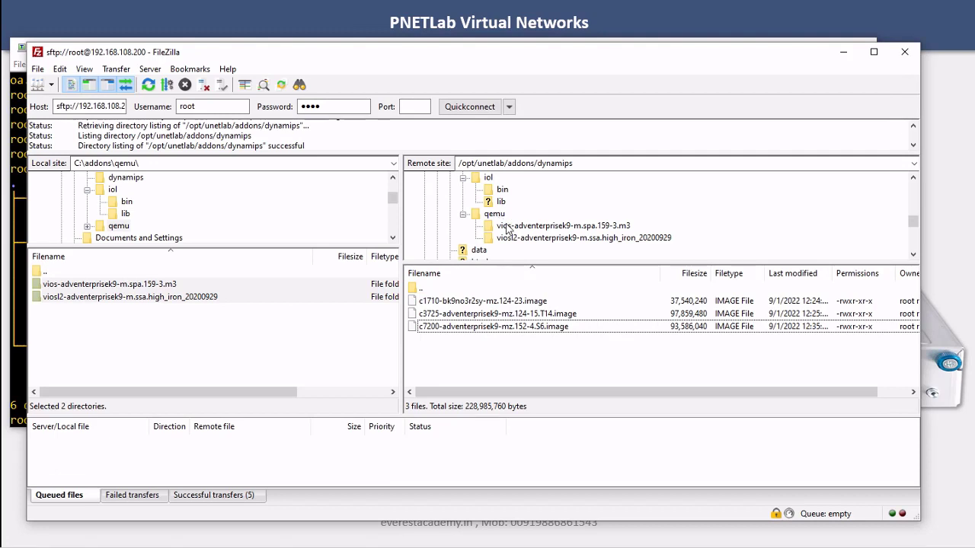
In the vios-adventerprisek9 folder, view virtioa.qcow2's current file permissions without changing them
{"action": "left_click", "coordinate": [509, 226]}
{"action": "left_click", "coordinate": [462, 303]}
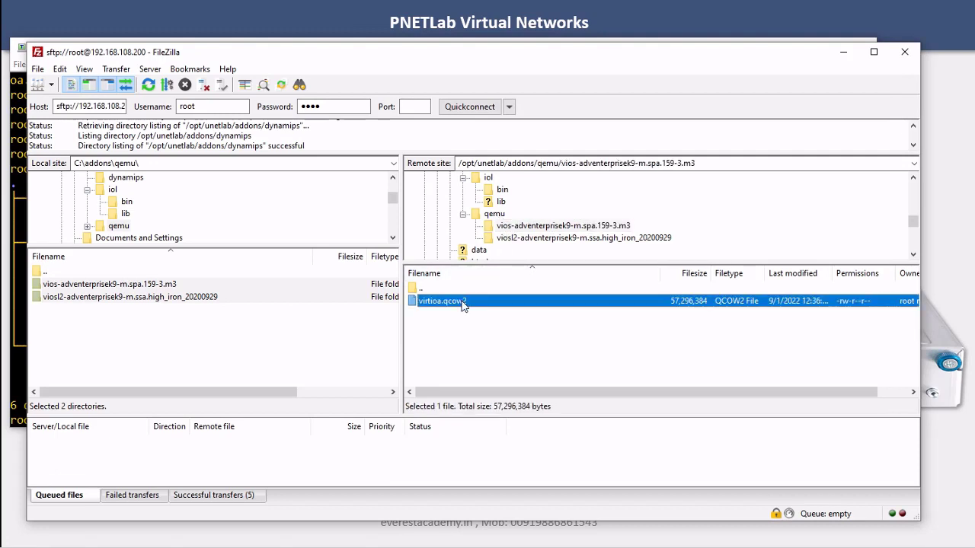
{"action": "right_click", "coordinate": [843, 305]}
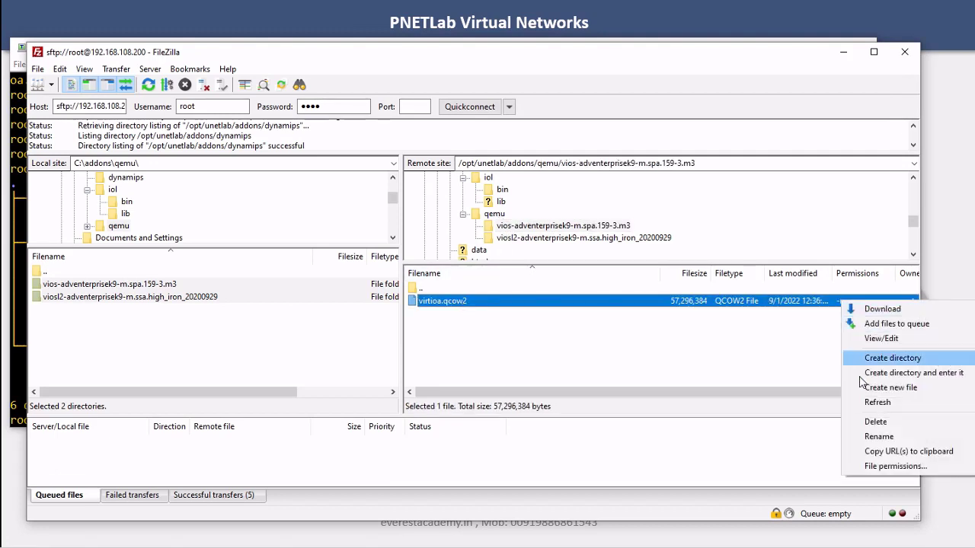
{"action": "left_click", "coordinate": [887, 466]}
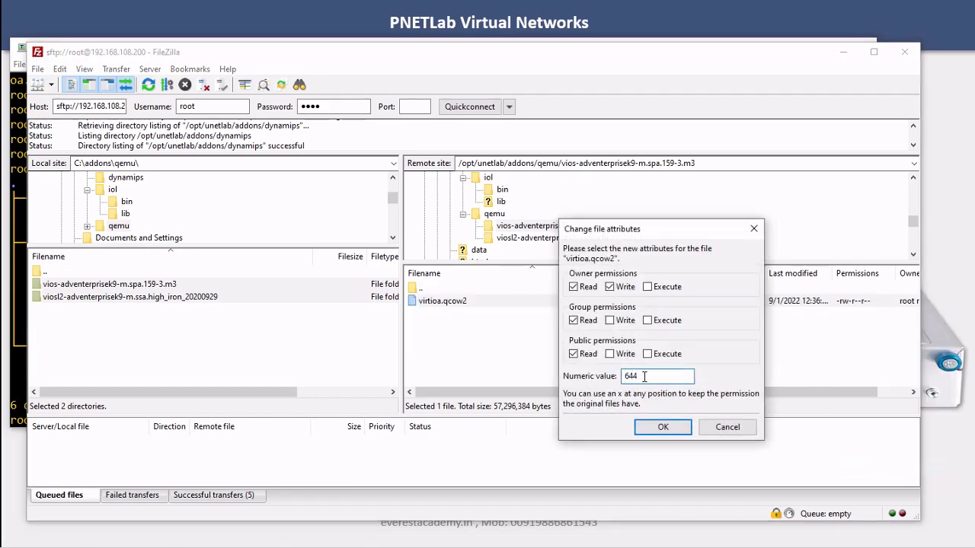
{"action": "left_click", "coordinate": [712, 427]}
Run fixpermissions in Tera Term, refresh FileZilla and confirm virtioa.qcow2 now shows 755 permissions
{"action": "left_click", "coordinate": [18, 229]}
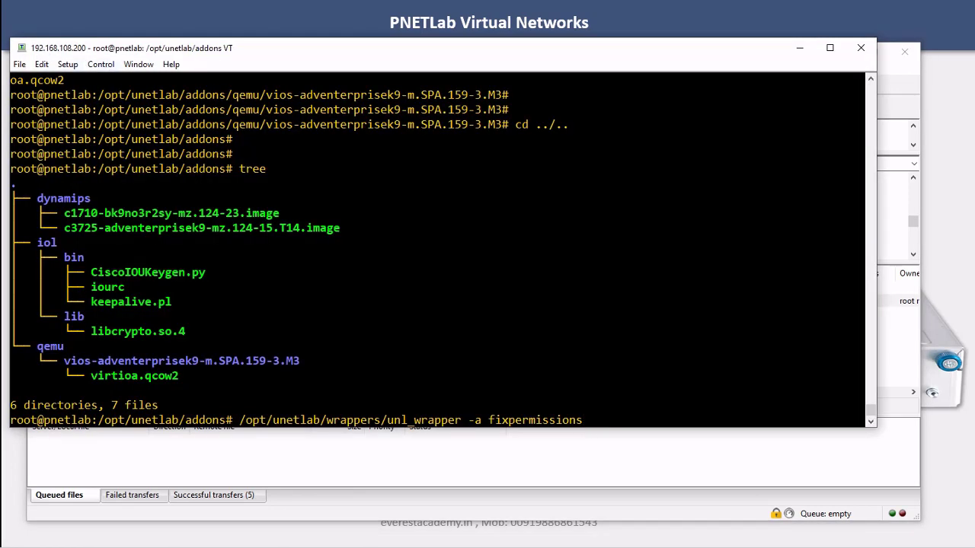
{"action": "key", "text": "Return"}
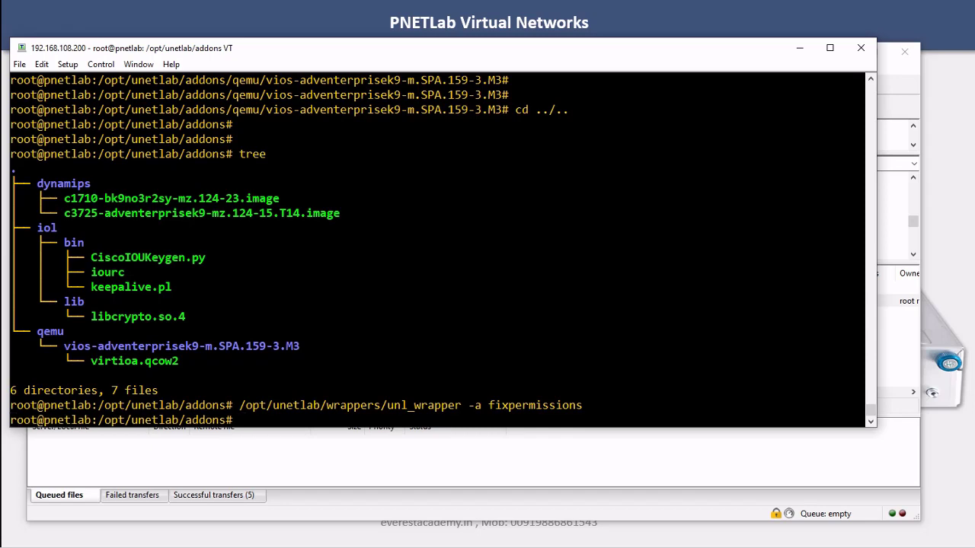
{"action": "left_click", "coordinate": [898, 349]}
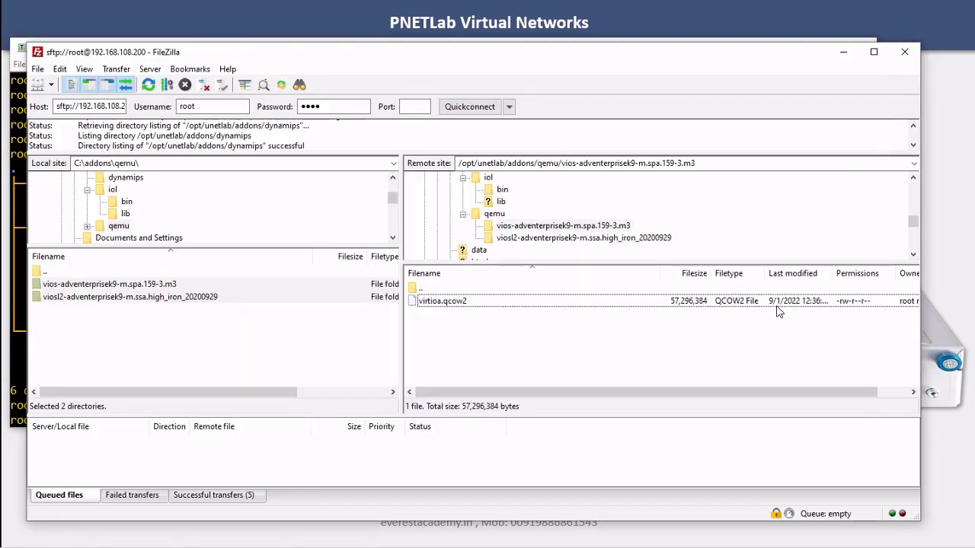
{"action": "right_click", "coordinate": [678, 308]}
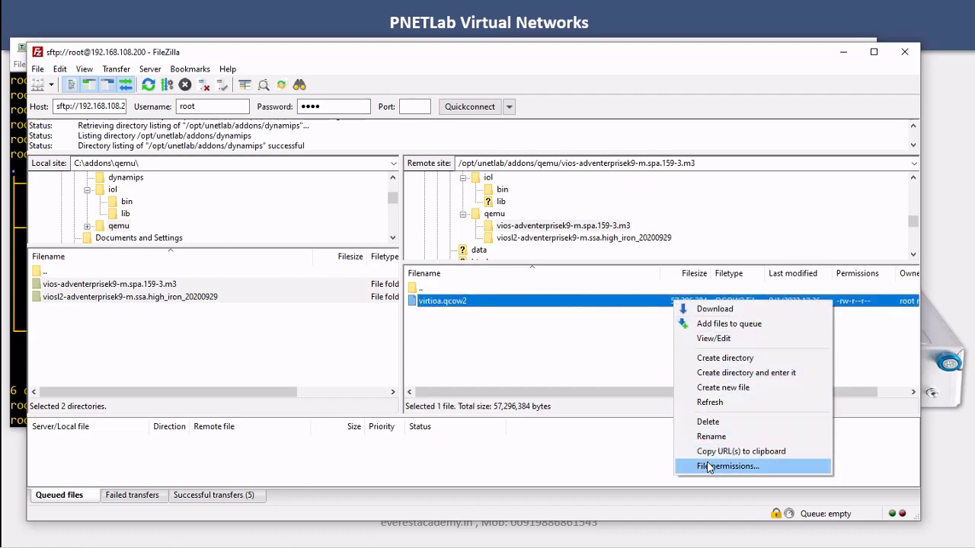
{"action": "left_click", "coordinate": [727, 466]}
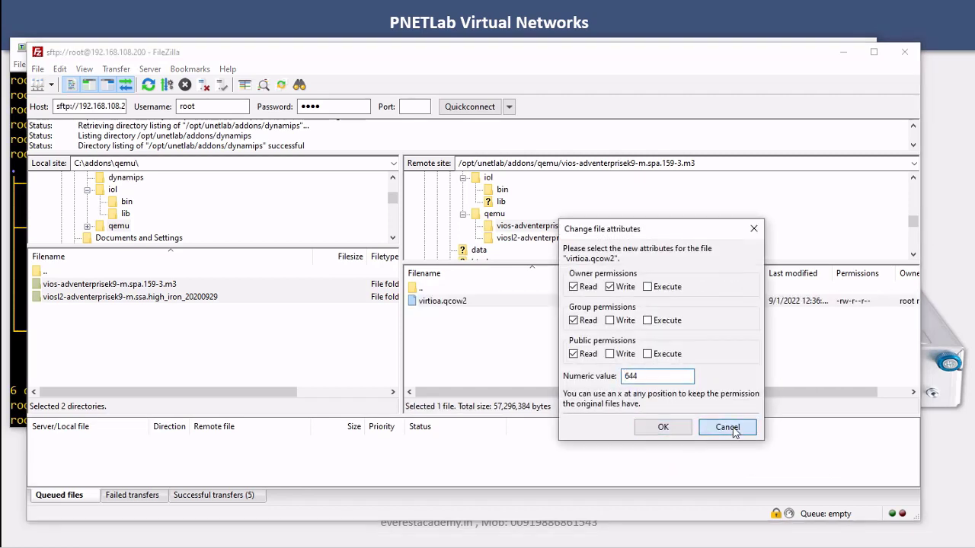
{"action": "left_click", "coordinate": [727, 426]}
{"action": "left_click", "coordinate": [148, 87]}
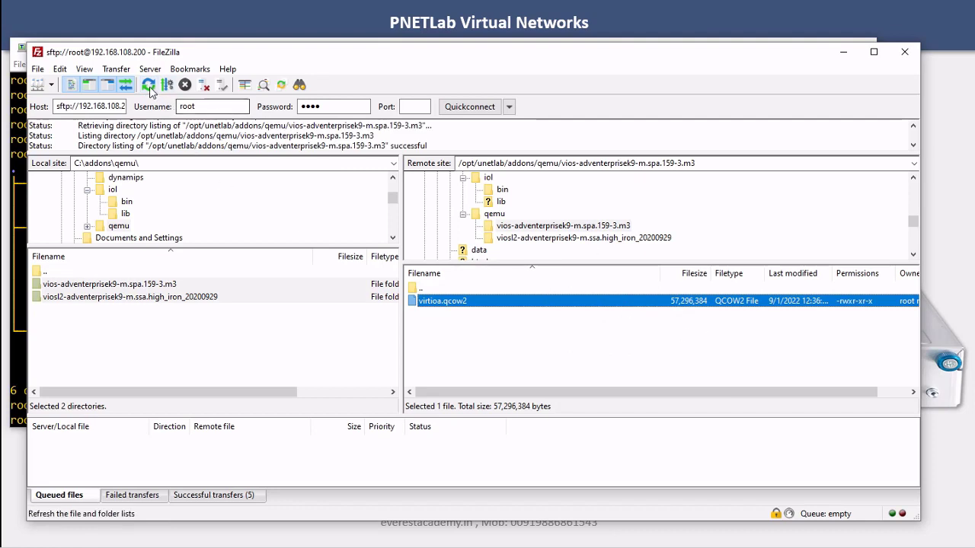
{"action": "right_click", "coordinate": [564, 302]}
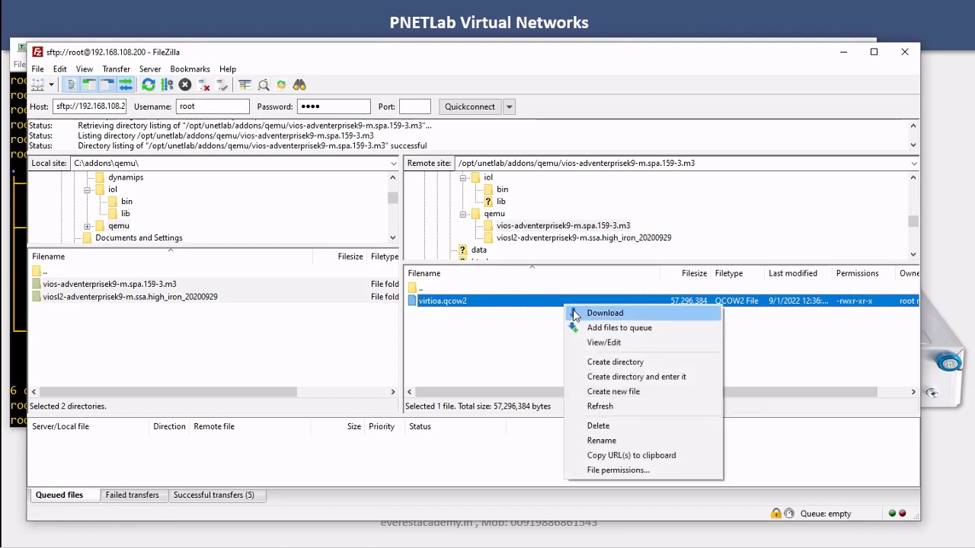
{"action": "left_click", "coordinate": [618, 470]}
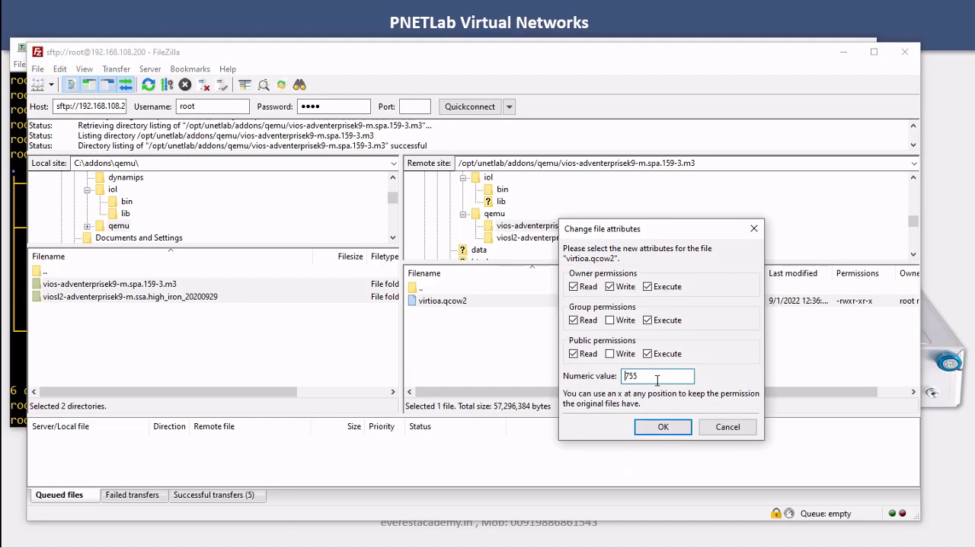
{"action": "left_click", "coordinate": [737, 431]}
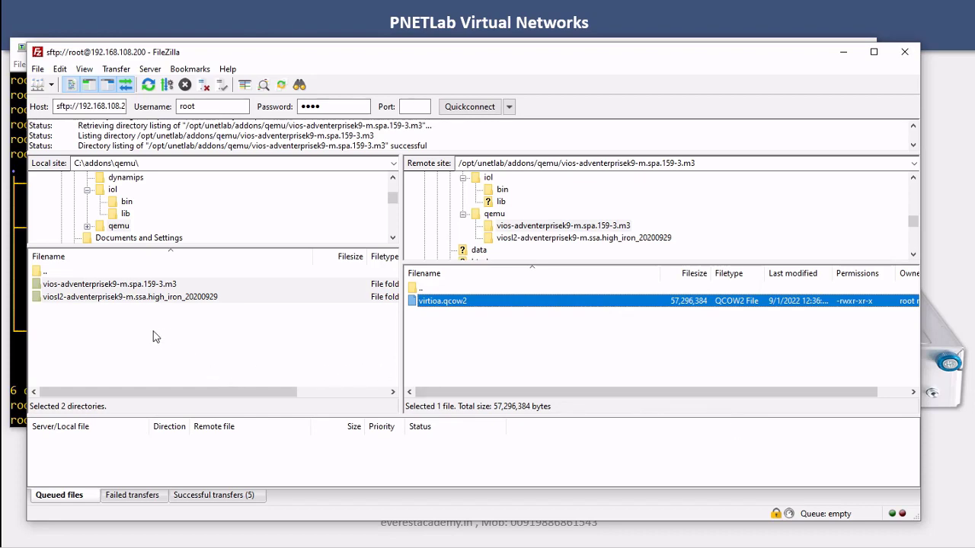
{"action": "key", "text": "alt+Tab"}
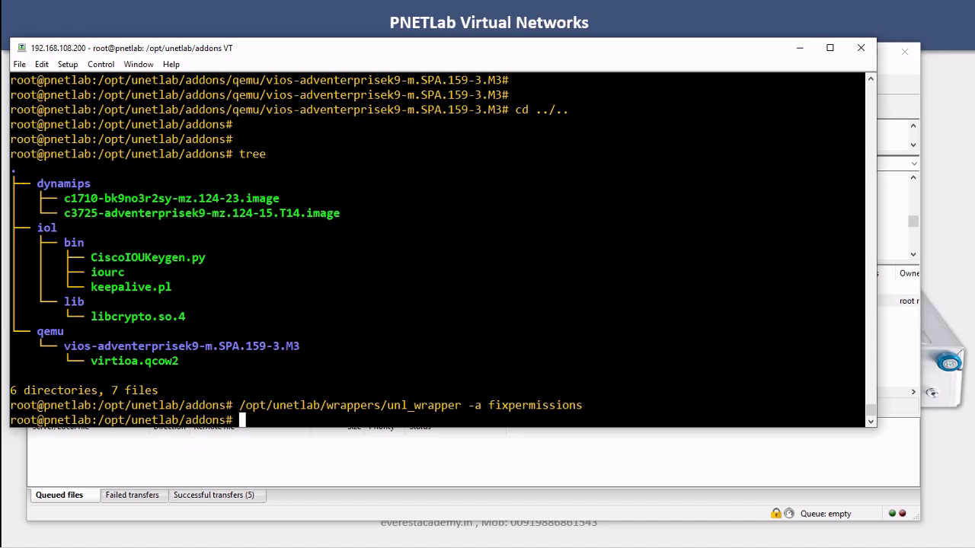
Rerun the tree command in /opt/unetlab/addons to list every uploaded image
{"action": "key", "text": "Return"}
{"action": "key", "text": "Return"}
{"action": "key", "text": "Return"}
{"action": "key", "text": "Up"}
{"action": "key", "text": "Up"}
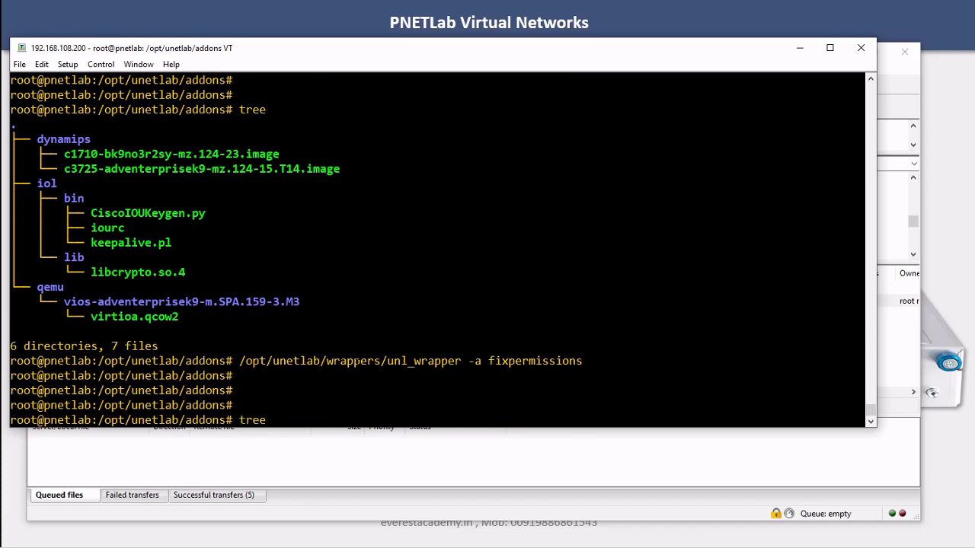
{"action": "key", "text": "Return"}
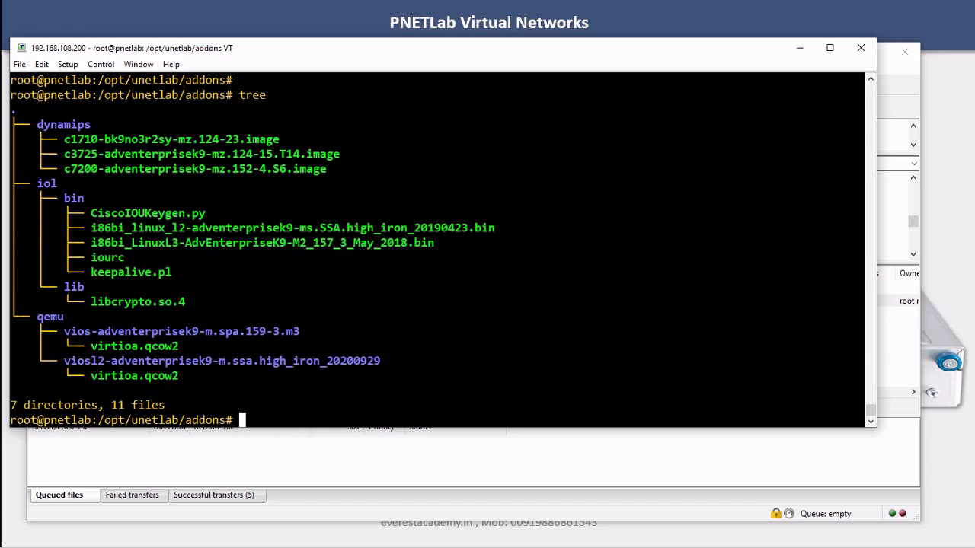
Highlight the dynamips, i86bi IOL, virtioa.qcow2 and vios/viosl2 names in the tree to review them
{"action": "left_click_drag", "start_coordinate": [64, 139], "coordinate": [328, 169]}
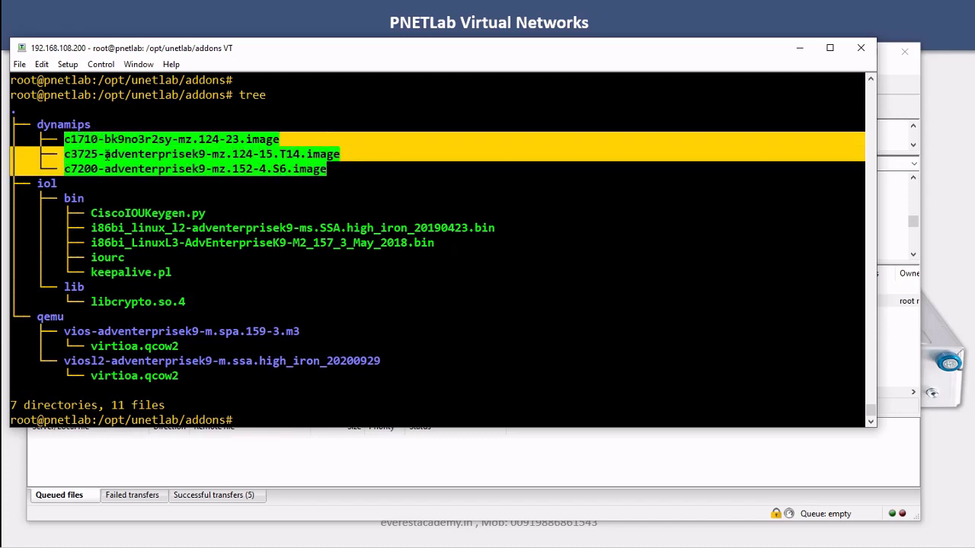
{"action": "left_click_drag", "start_coordinate": [90, 228], "coordinate": [515, 227]}
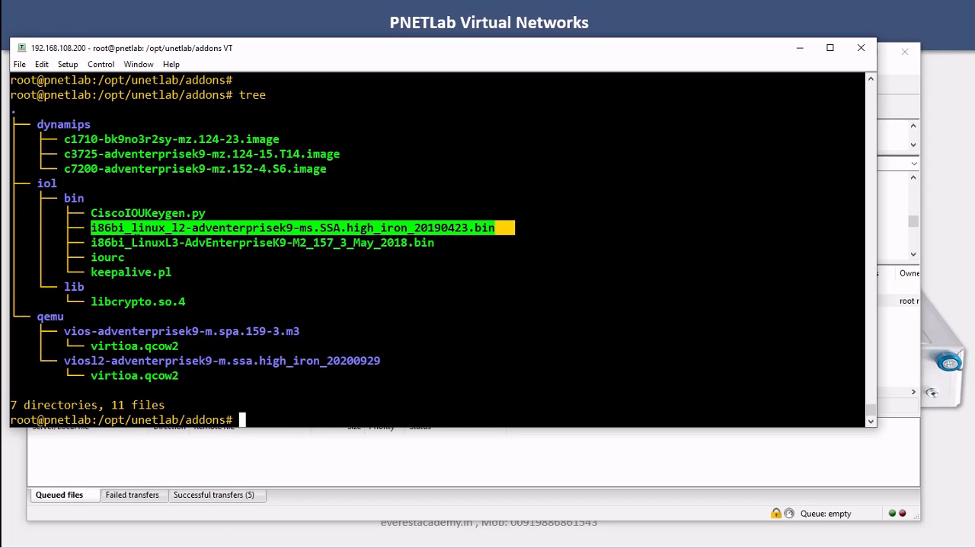
{"action": "left_click", "coordinate": [142, 242]}
{"action": "left_click_drag", "start_coordinate": [91, 242], "coordinate": [419, 242]}
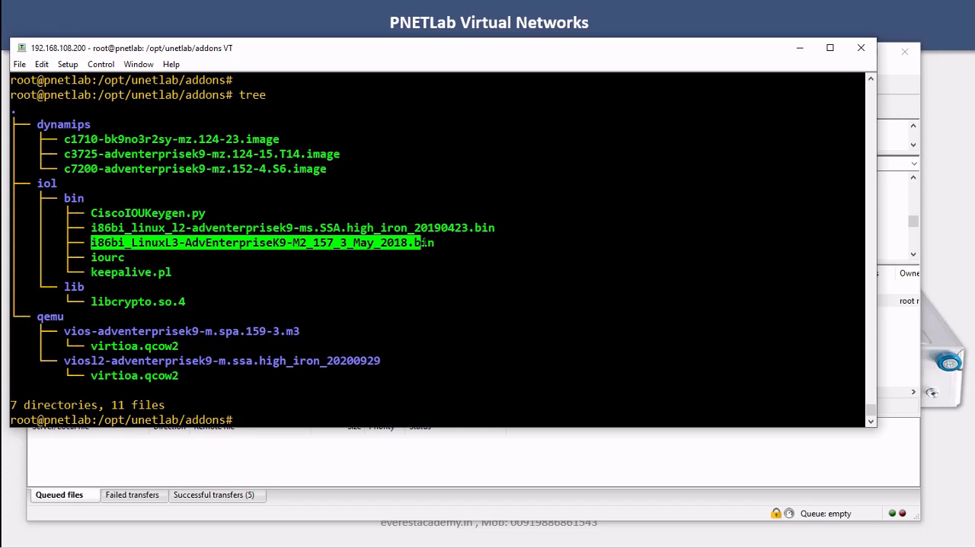
{"action": "left_click", "coordinate": [418, 242]}
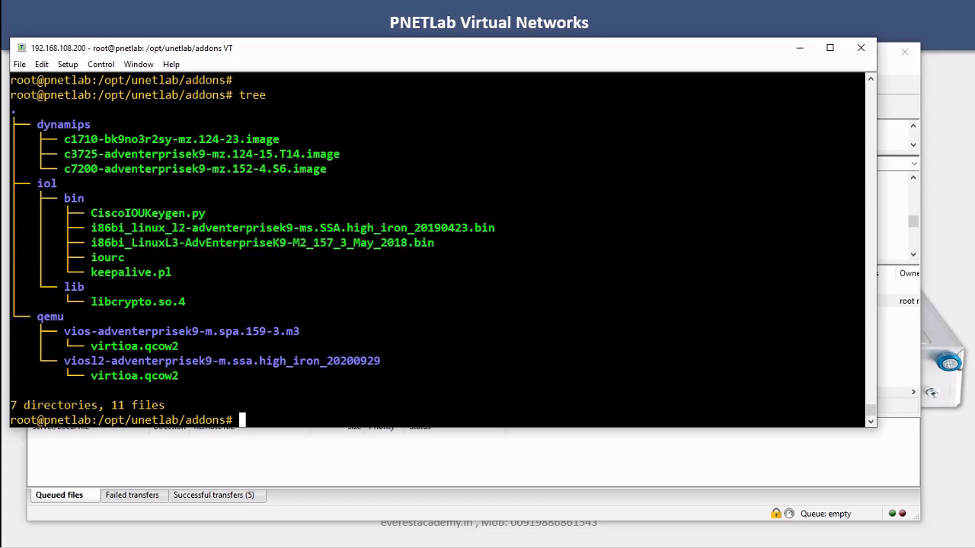
{"action": "left_click_drag", "start_coordinate": [91, 345], "coordinate": [174, 346]}
{"action": "left_click_drag", "start_coordinate": [64, 332], "coordinate": [96, 331]}
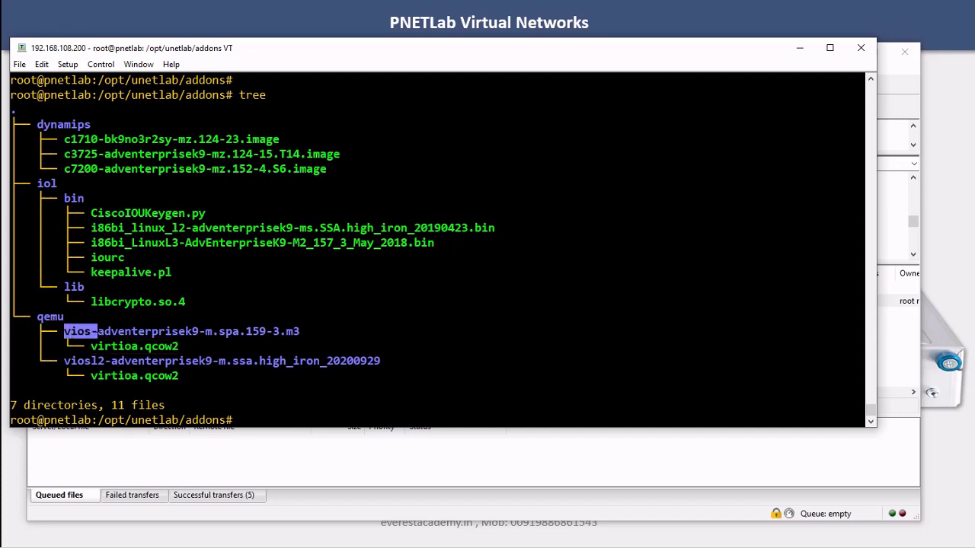
{"action": "left_click", "coordinate": [97, 332]}
{"action": "left_click_drag", "start_coordinate": [64, 361], "coordinate": [97, 361]}
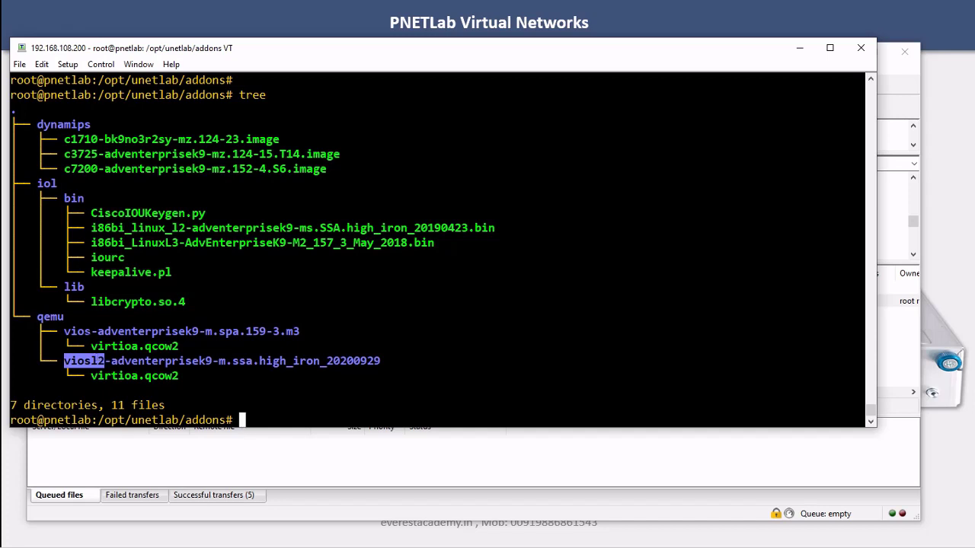
{"action": "left_click_drag", "start_coordinate": [64, 331], "coordinate": [92, 332]}
{"action": "left_click_drag", "start_coordinate": [63, 361], "coordinate": [106, 361]}
{"action": "left_click", "coordinate": [106, 361]}
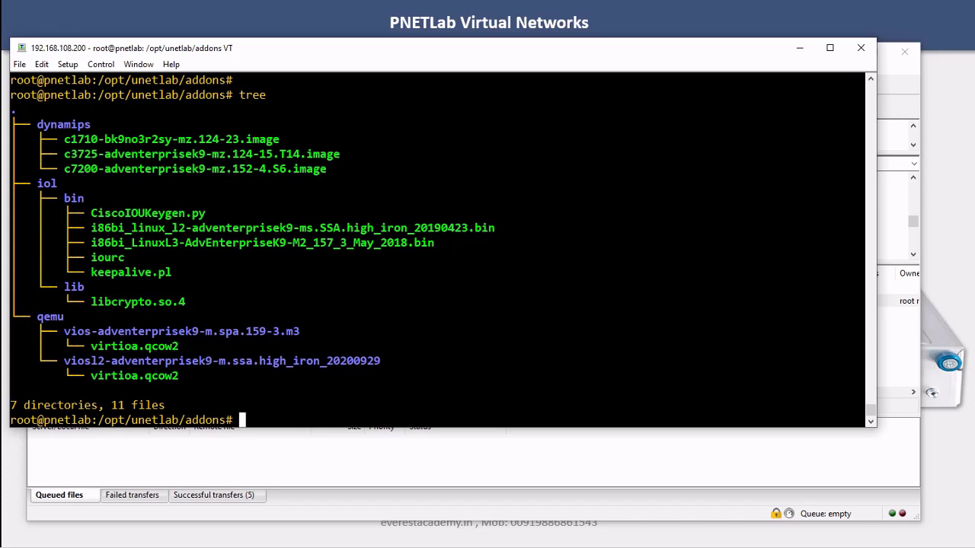
{"action": "left_click", "coordinate": [262, 546]}
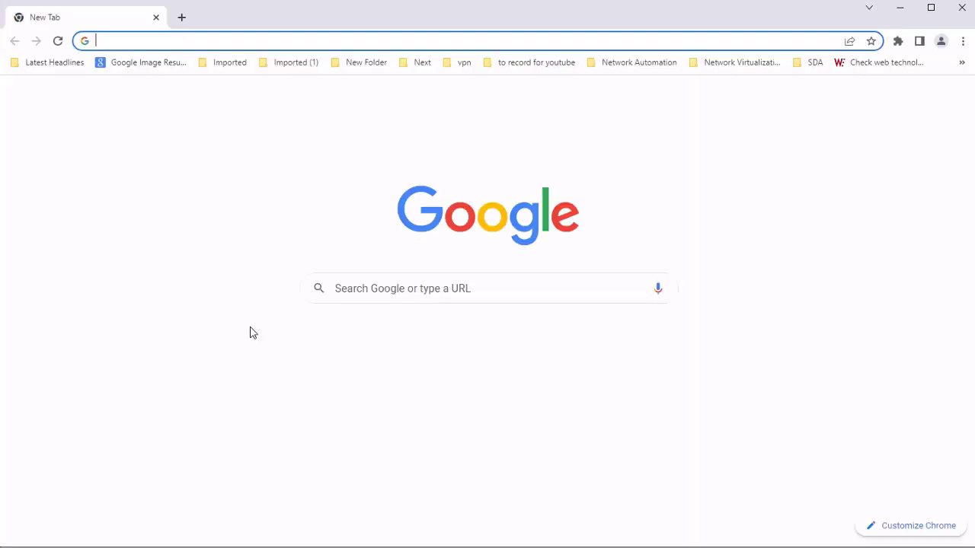
Load the PNETLab server at 192.168.108.200 from Chrome's address bar
{"action": "left_click", "coordinate": [214, 45]}
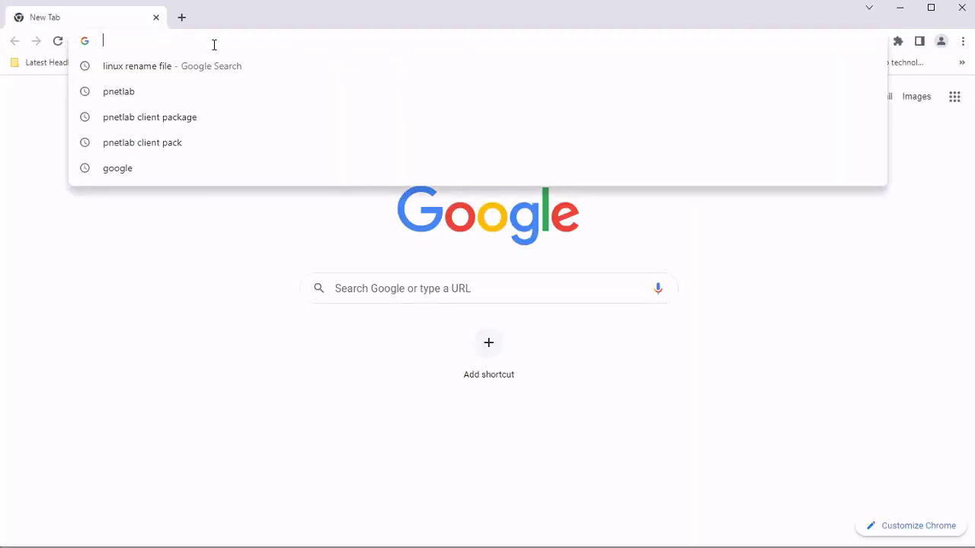
{"action": "type", "text": "192.168.108."}
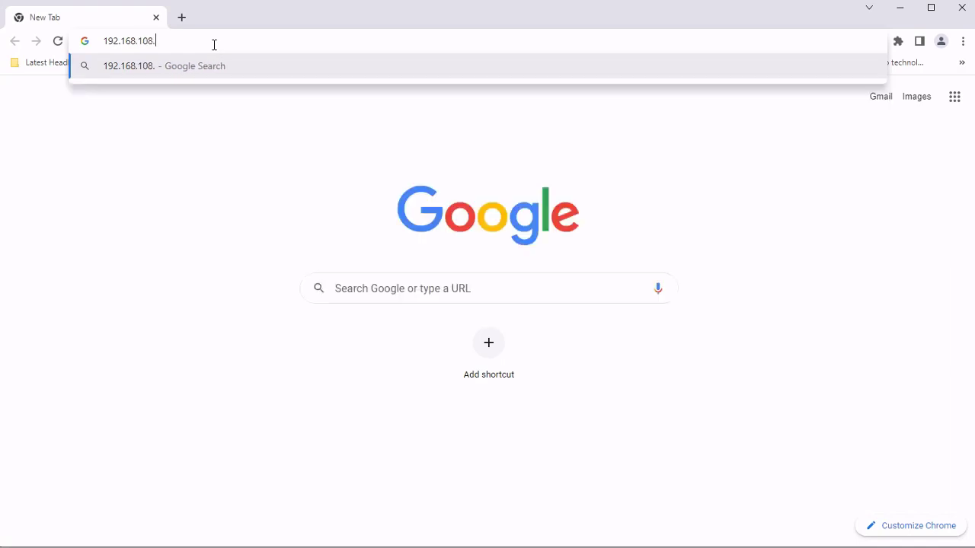
{"action": "type", "text": "200"}
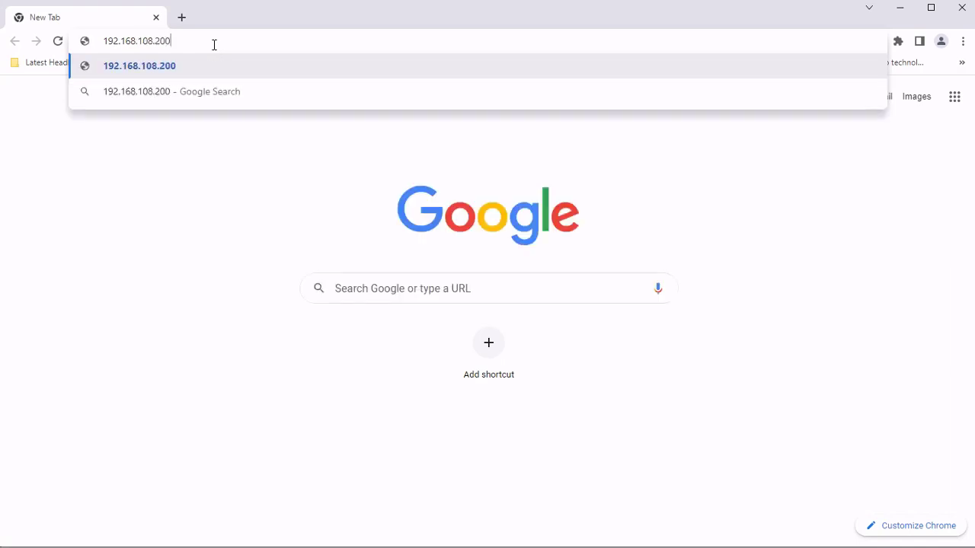
{"action": "key", "text": "Return"}
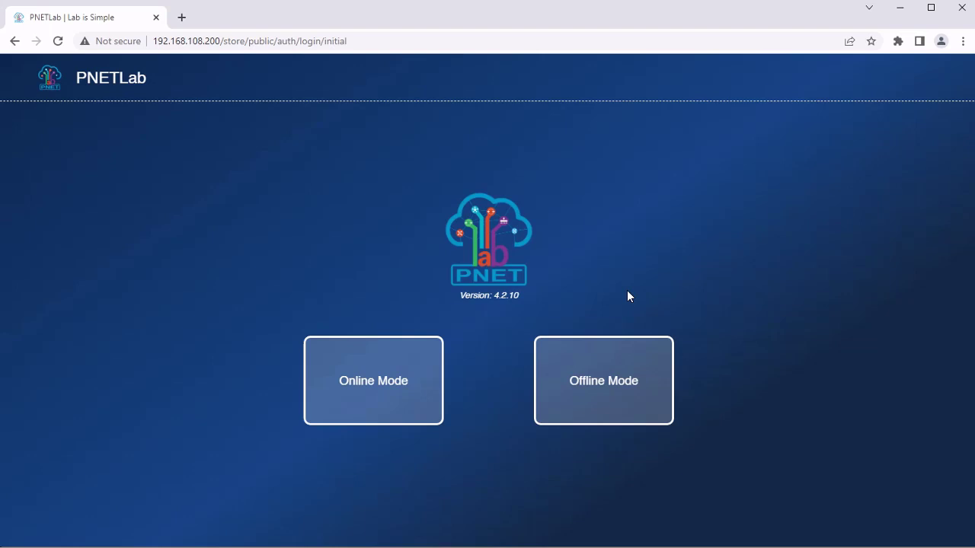
Choose Offline Mode and log in with the default admin username and password, default console and the captcha
{"action": "left_click", "coordinate": [586, 393]}
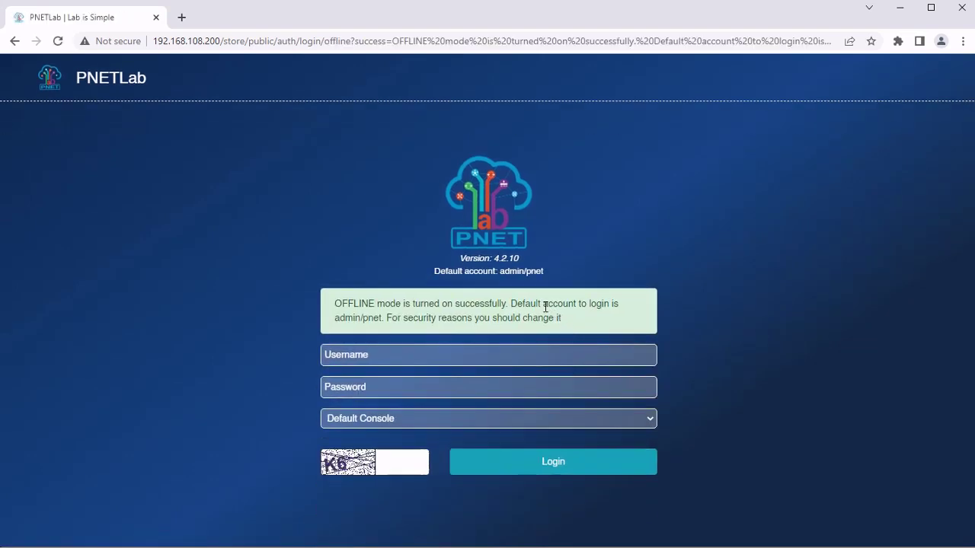
{"action": "double_click", "coordinate": [510, 271]}
{"action": "double_click", "coordinate": [535, 271]}
{"action": "left_click", "coordinate": [384, 358]}
{"action": "type", "text": "admin"}
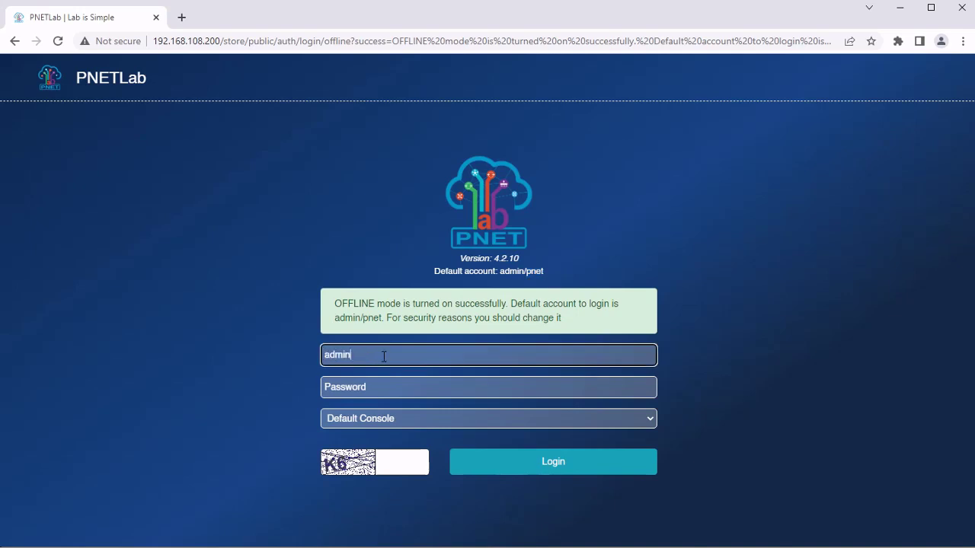
{"action": "key", "text": "Tab"}
{"action": "type", "text": "p"}
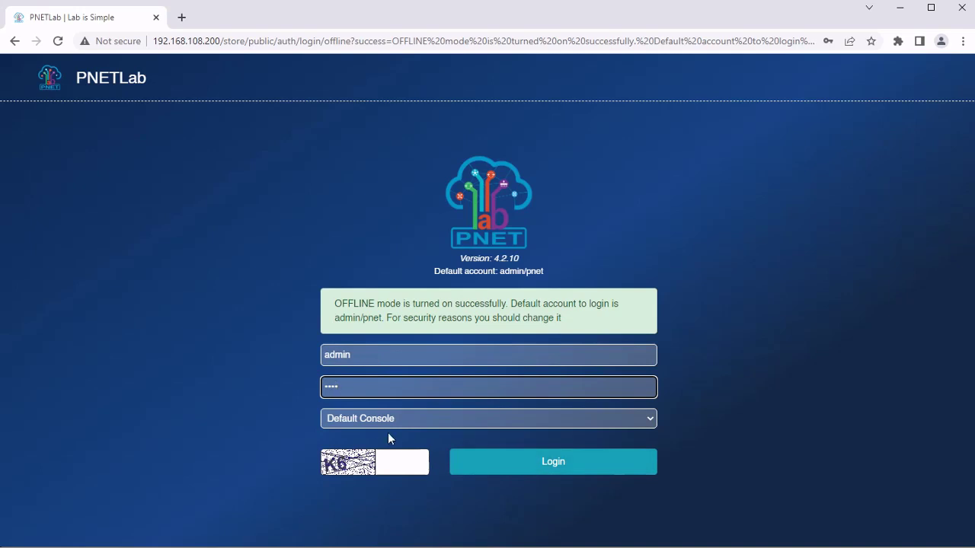
{"action": "left_click", "coordinate": [368, 424]}
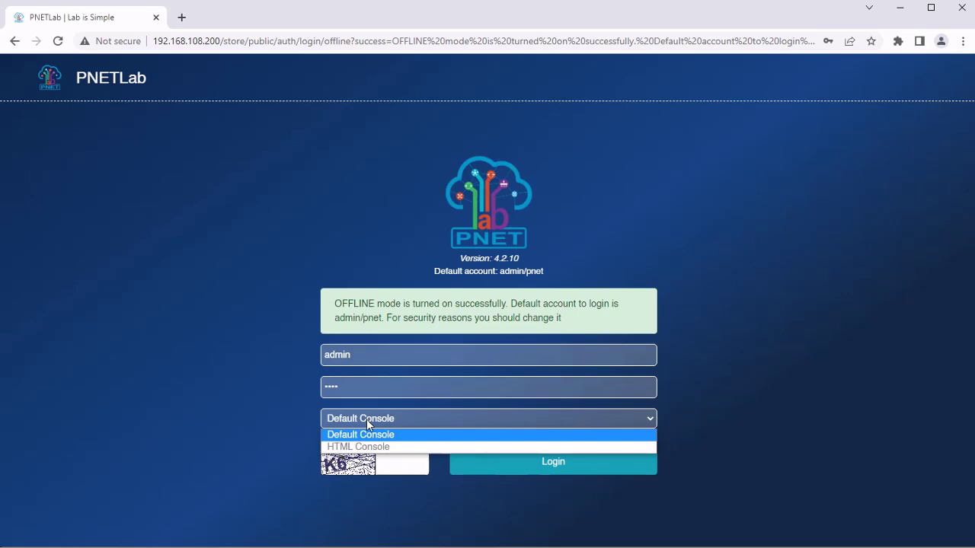
{"action": "left_click", "coordinate": [367, 424]}
{"action": "left_click", "coordinate": [401, 461]}
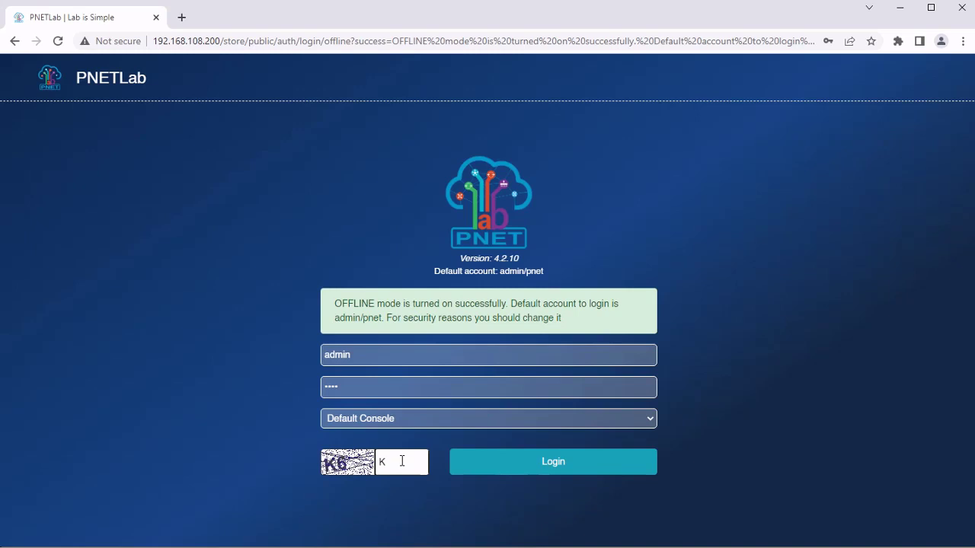
{"action": "left_click", "coordinate": [514, 463]}
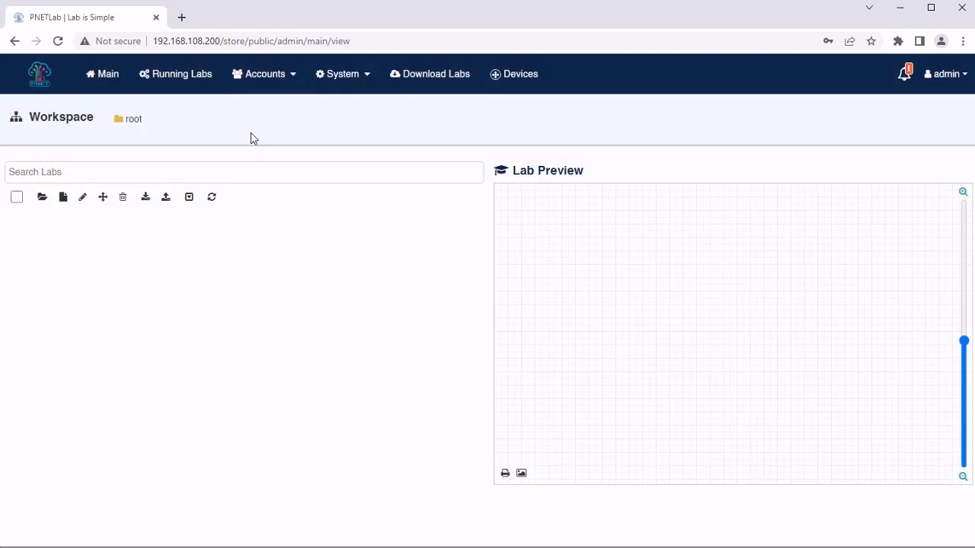
Run Fix Permission from System > System Setting and acknowledge the 'Fixpermissions successfully' message
{"action": "left_click", "coordinate": [289, 81]}
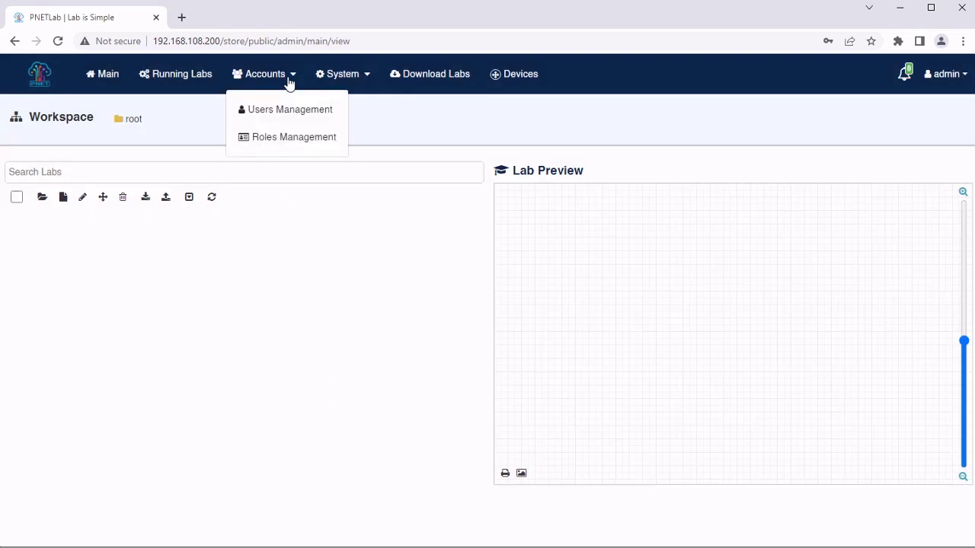
{"action": "left_click", "coordinate": [335, 81]}
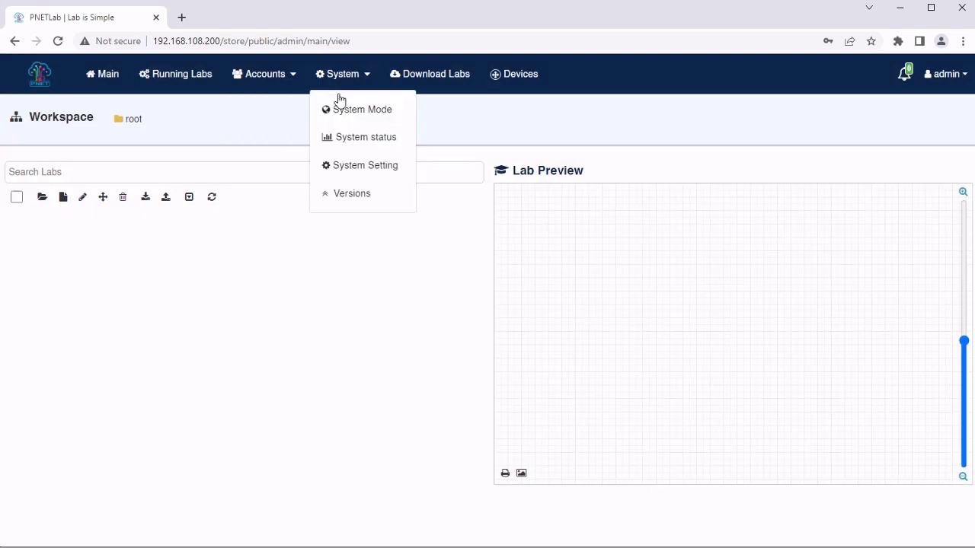
{"action": "left_click", "coordinate": [374, 172]}
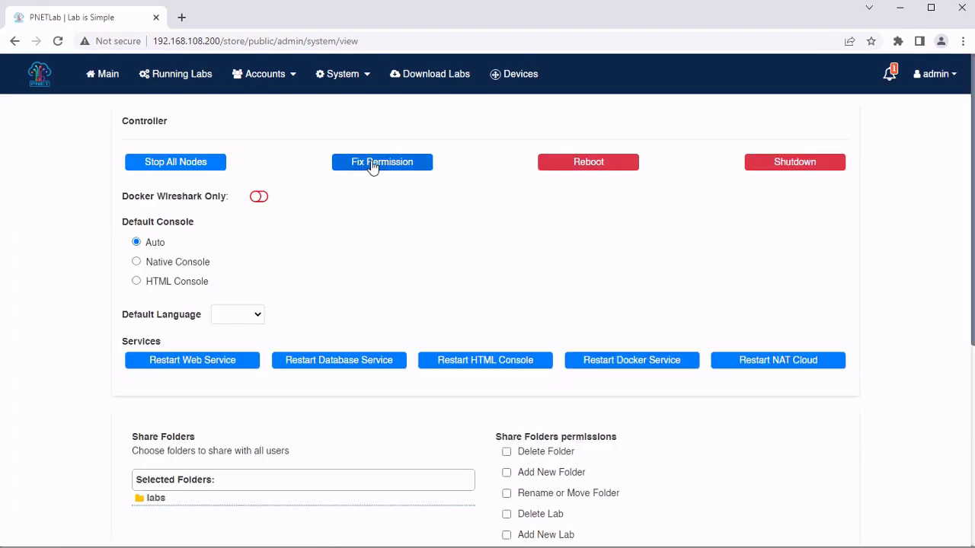
{"action": "left_click", "coordinate": [357, 169]}
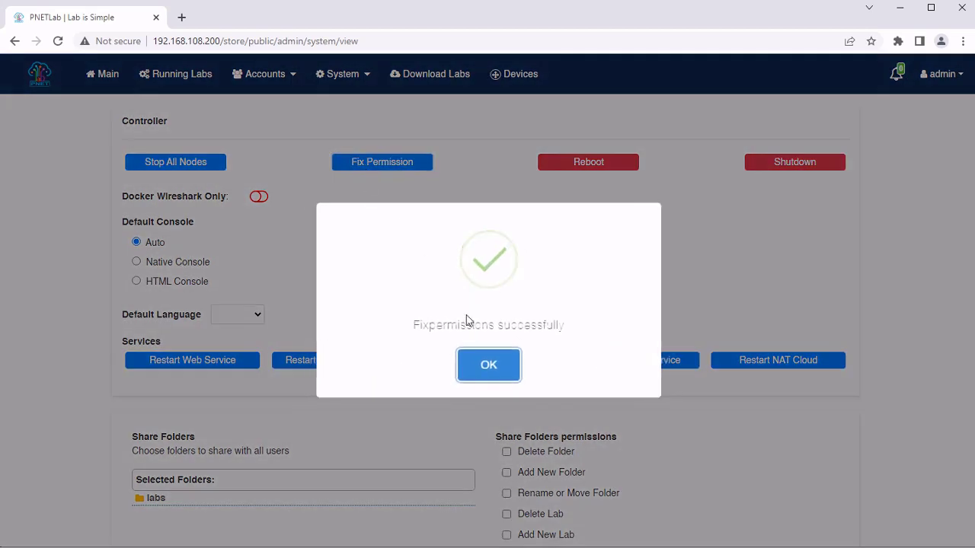
{"action": "left_click", "coordinate": [472, 361]}
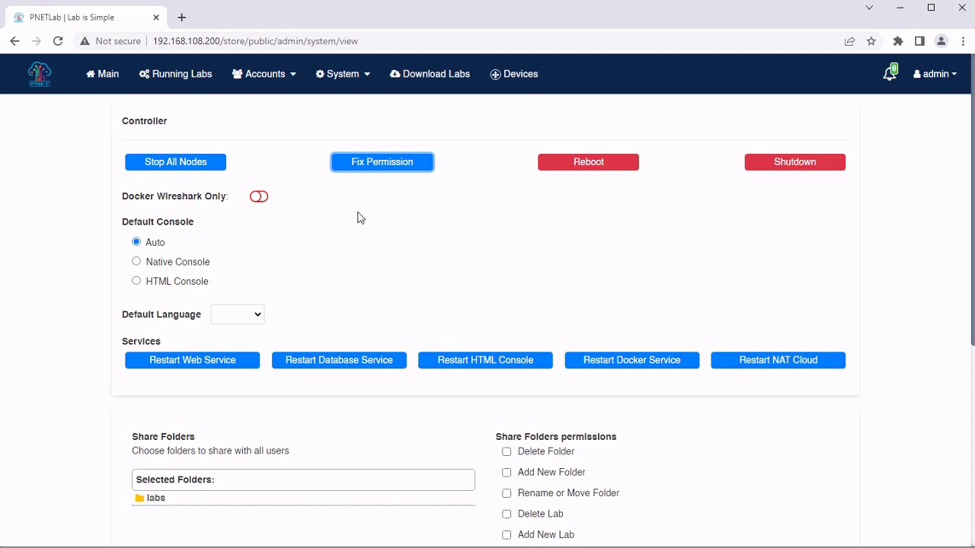
{"action": "left_click", "coordinate": [359, 76]}
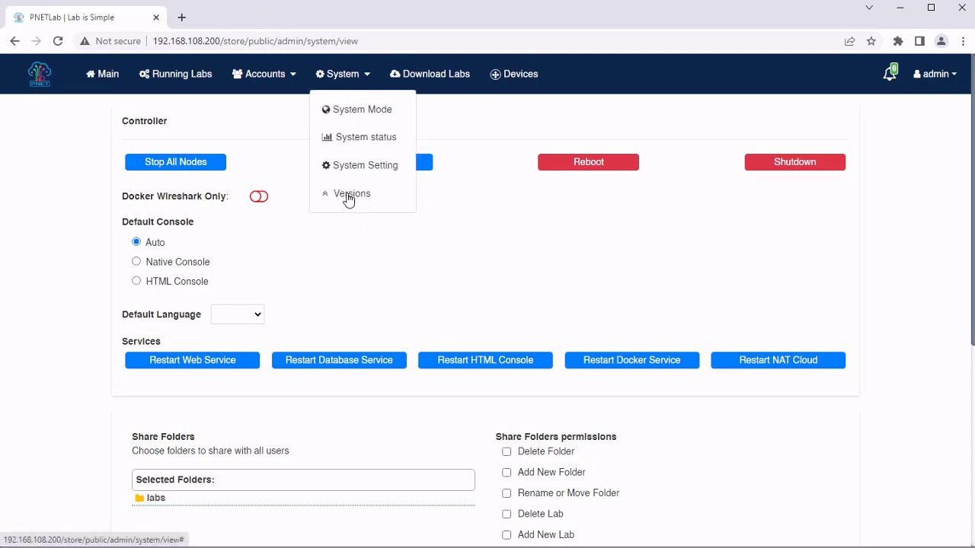
Switch off the Offline Mode Captcha toggle on the System Mode page and confirm
{"action": "left_click", "coordinate": [353, 114]}
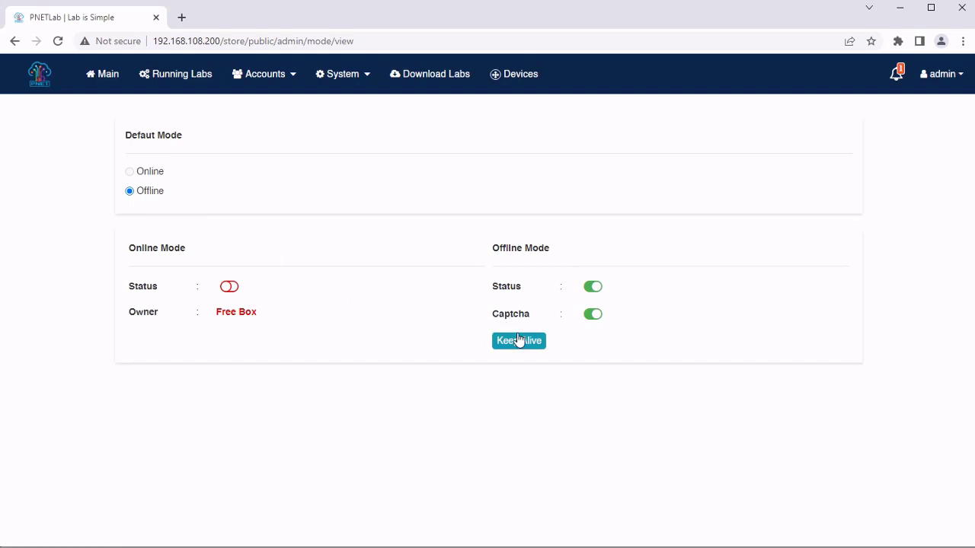
{"action": "left_click", "coordinate": [591, 316]}
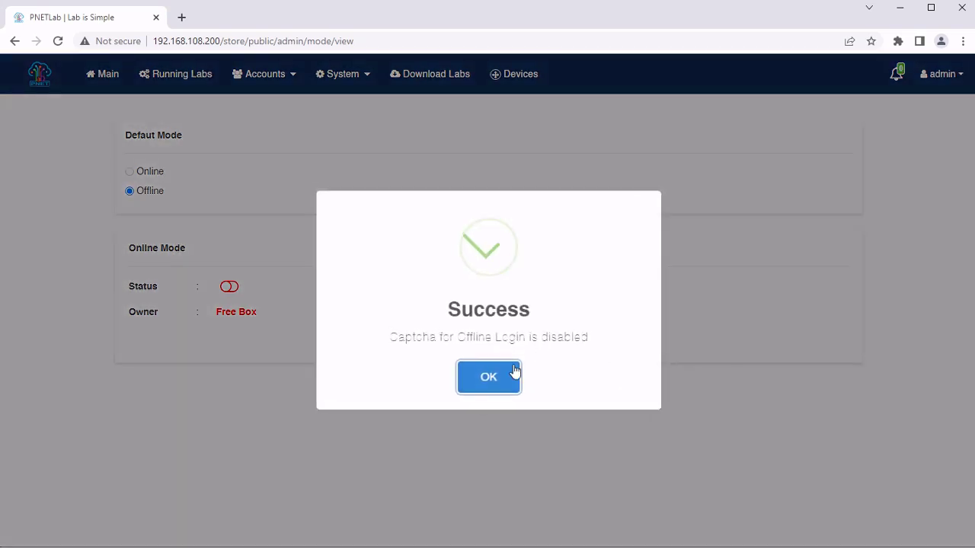
{"action": "left_click", "coordinate": [517, 371]}
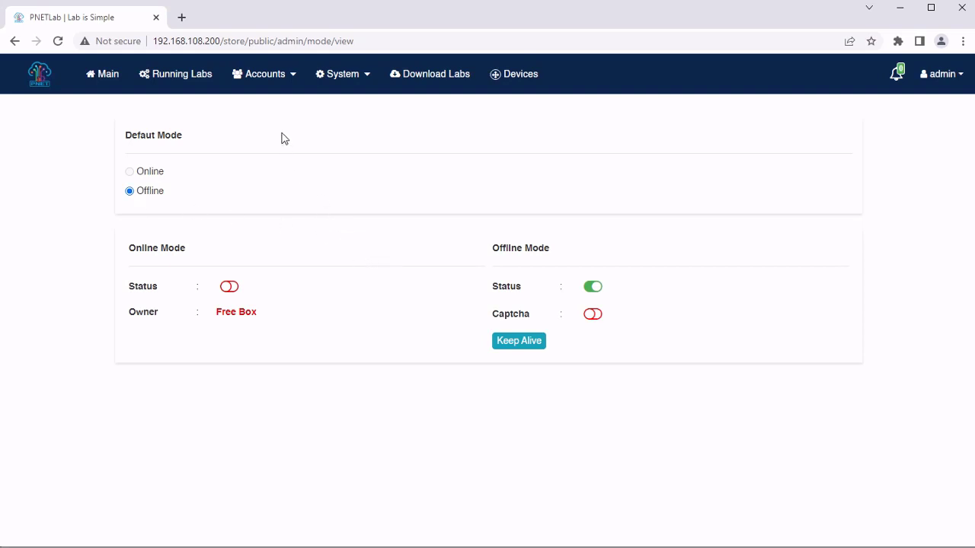
From the Main workspace, add a new lab with the name lab1
{"action": "left_click", "coordinate": [188, 86]}
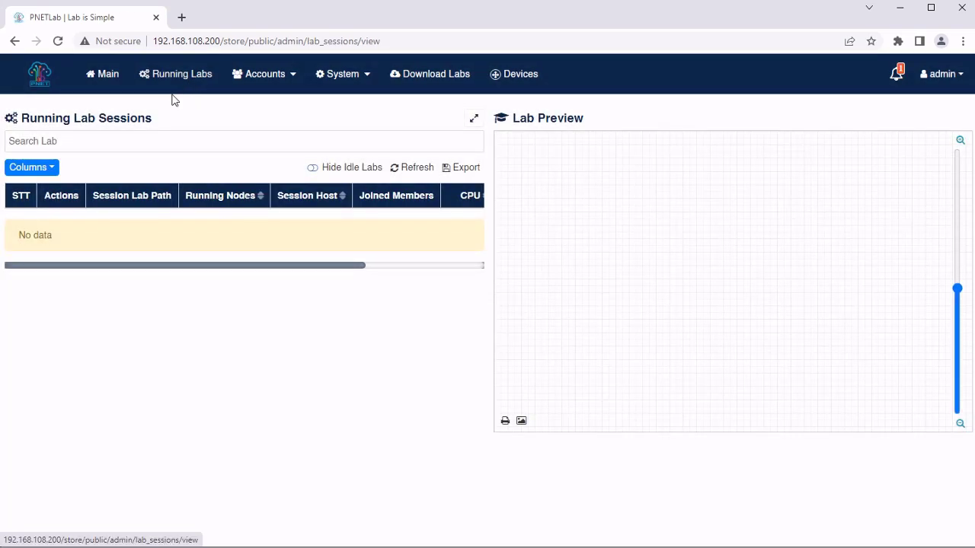
{"action": "left_click", "coordinate": [114, 83]}
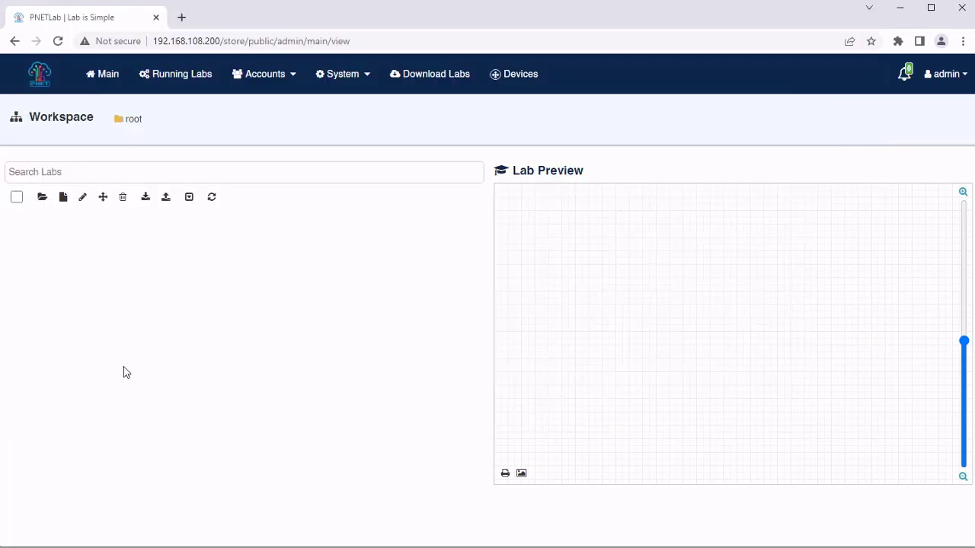
{"action": "left_click", "coordinate": [63, 200]}
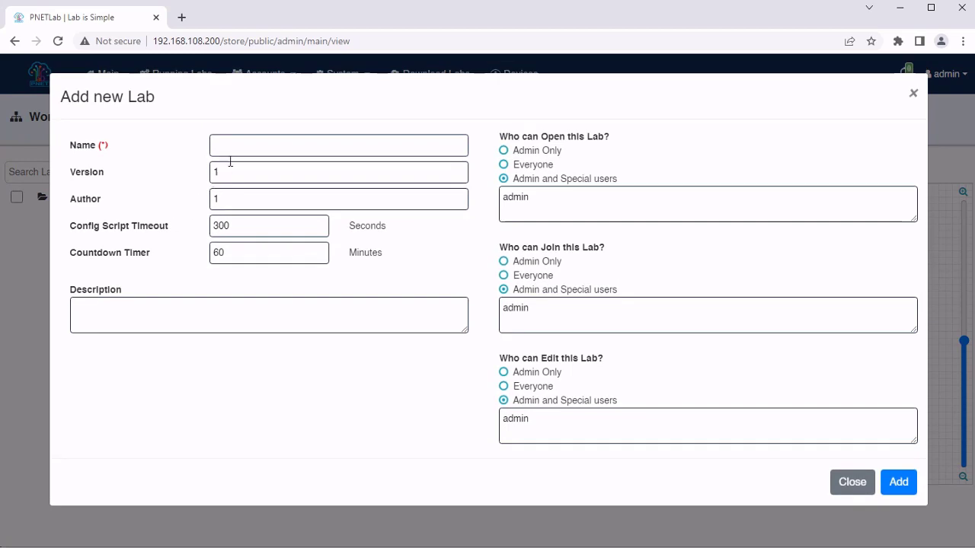
{"action": "left_click", "coordinate": [237, 147]}
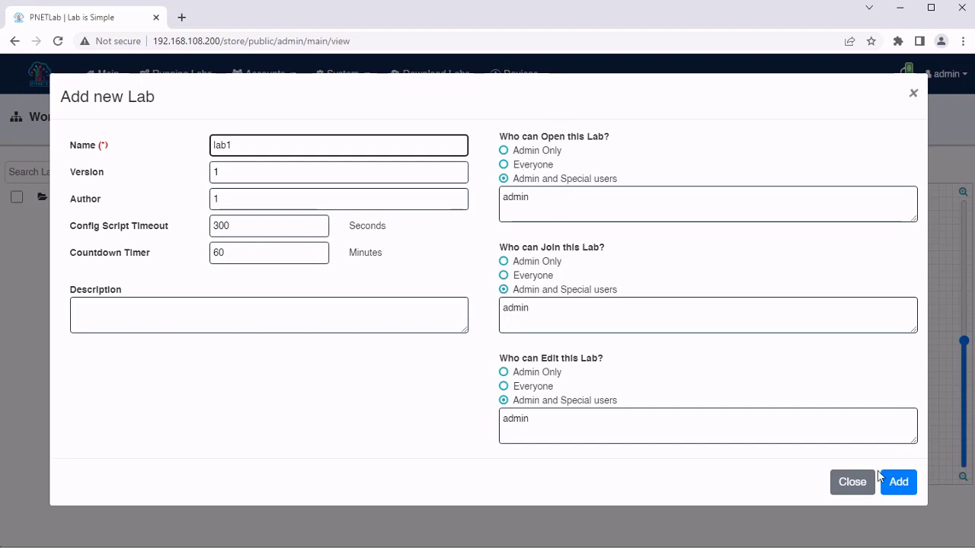
{"action": "left_click", "coordinate": [899, 483]}
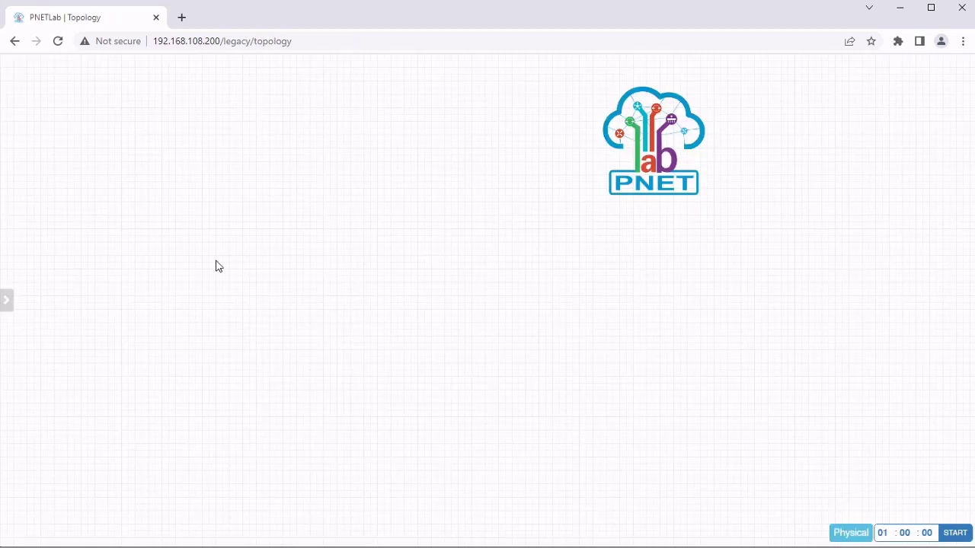
{"action": "right_click", "coordinate": [181, 103]}
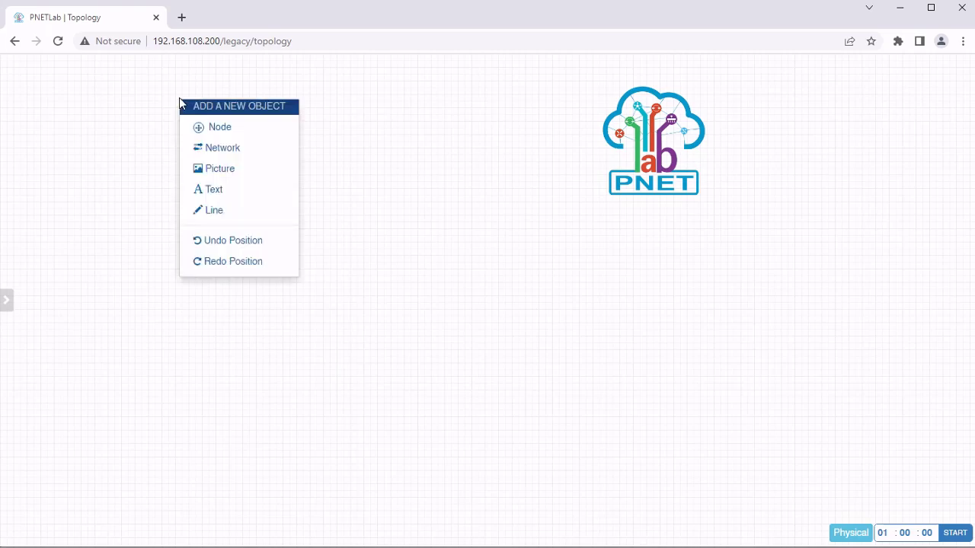
{"action": "left_click", "coordinate": [213, 129]}
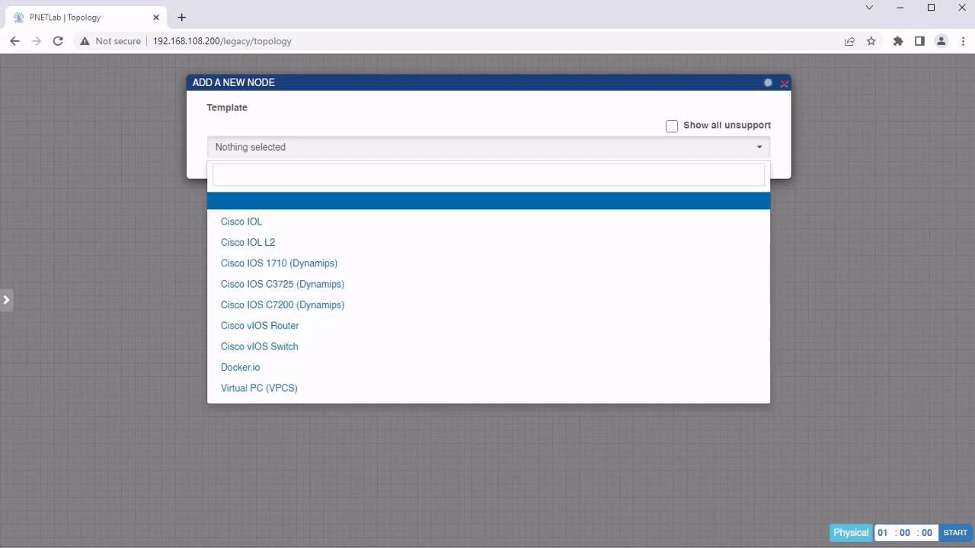
{"action": "key", "text": "alt+Tab"}
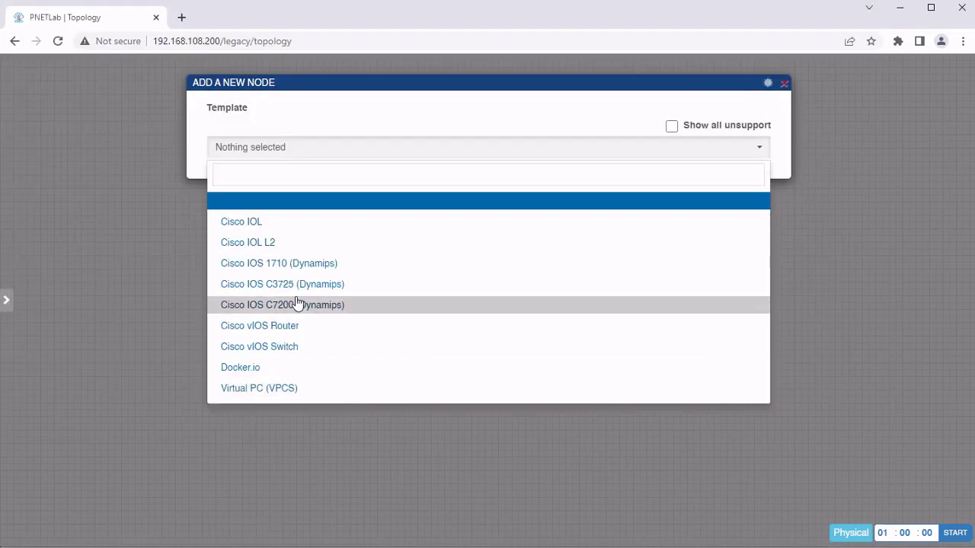
{"action": "key", "text": "alt+Tab"}
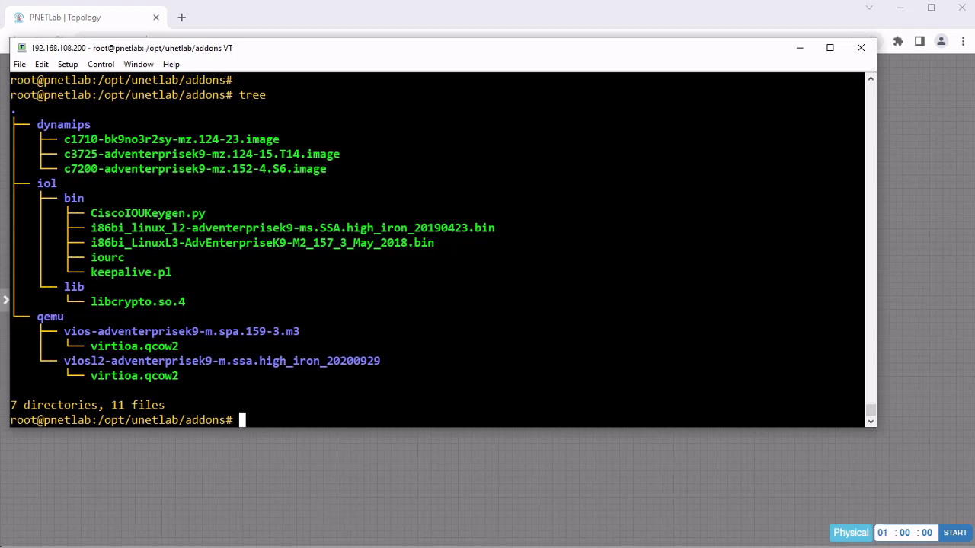
{"action": "left_click", "coordinate": [272, 529]}
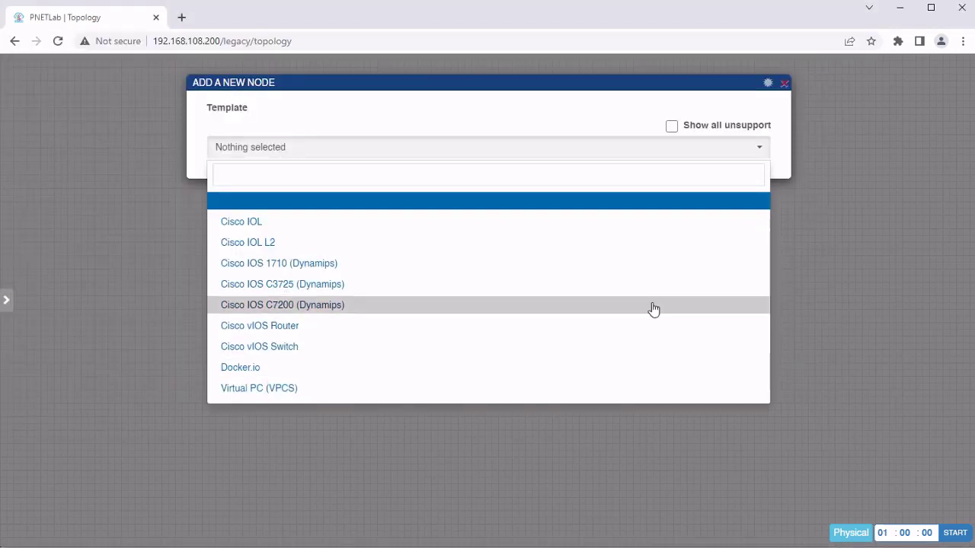
{"action": "left_click", "coordinate": [843, 297]}
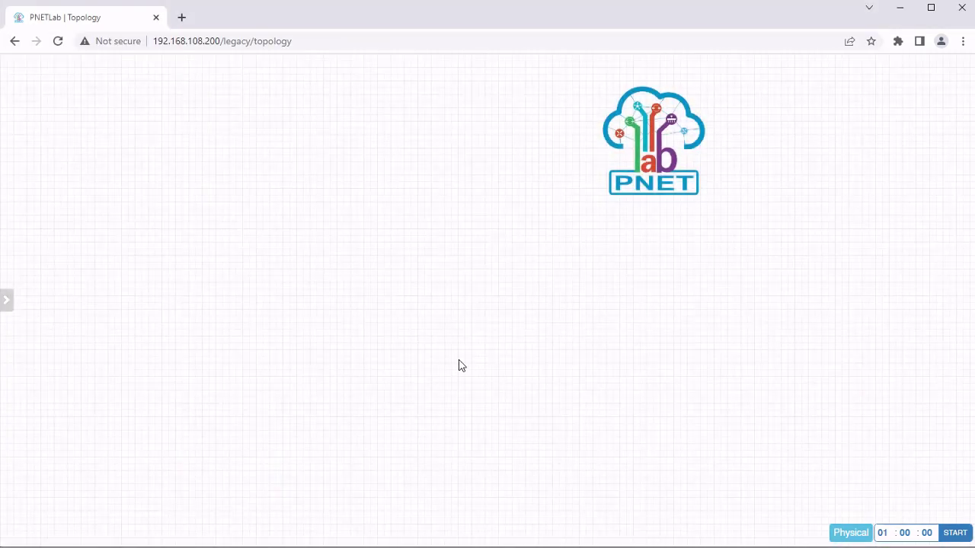